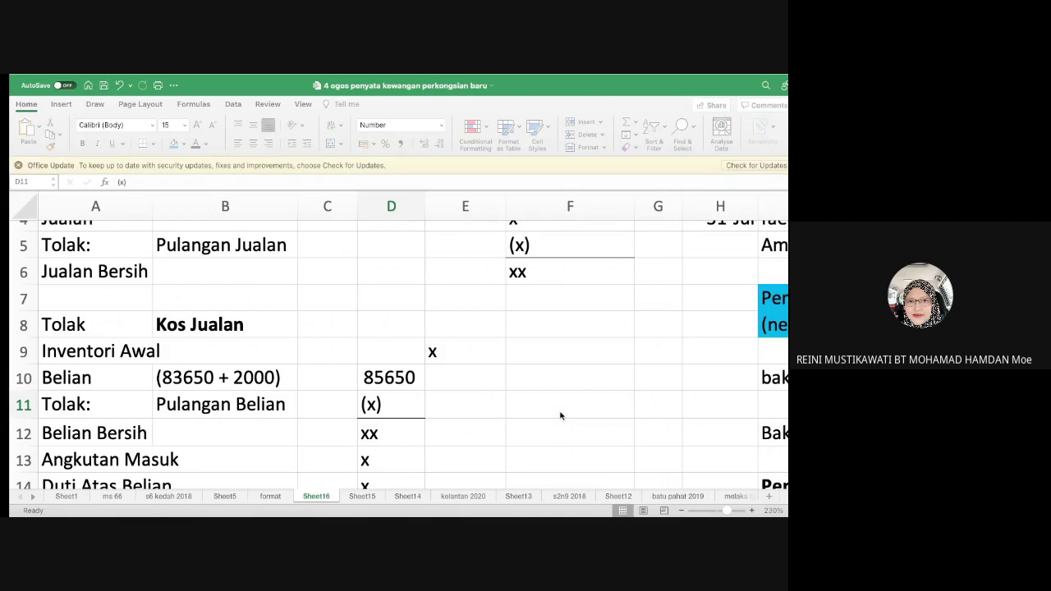
- Read the question's adjustment notes, including the unrecorded RM2 000 purchase and vehicle depreciation, and compare them with the worksheet's Kos Jualan section
{"action": "key", "text": "super+Tab"}
{"action": "scroll", "coordinate": [561, 416], "scroll_direction": "right", "scroll_amount": 10}
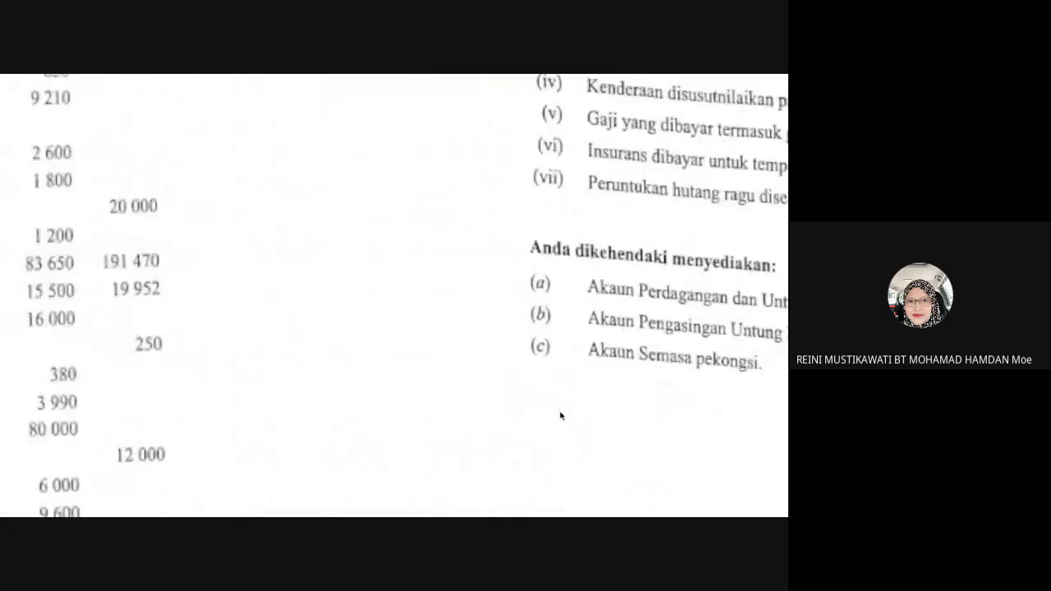
{"action": "scroll", "coordinate": [560, 416], "scroll_direction": "left", "scroll_amount": 5}
{"action": "scroll", "coordinate": [560, 416], "scroll_direction": "up", "scroll_amount": 5}
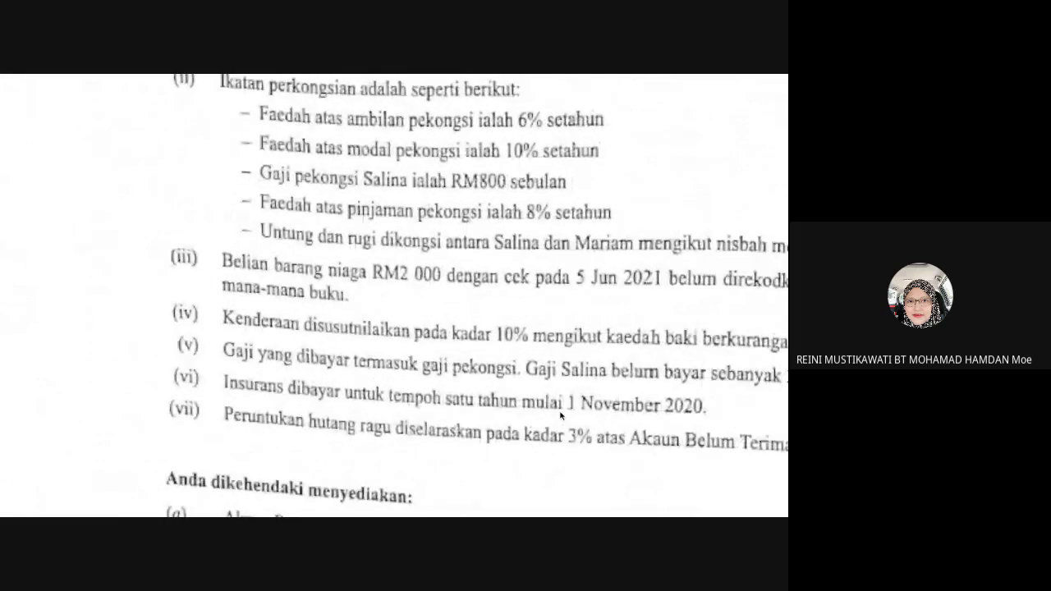
{"action": "scroll", "coordinate": [561, 416], "scroll_direction": "right", "scroll_amount": 3}
{"action": "key", "text": "super+Tab"}
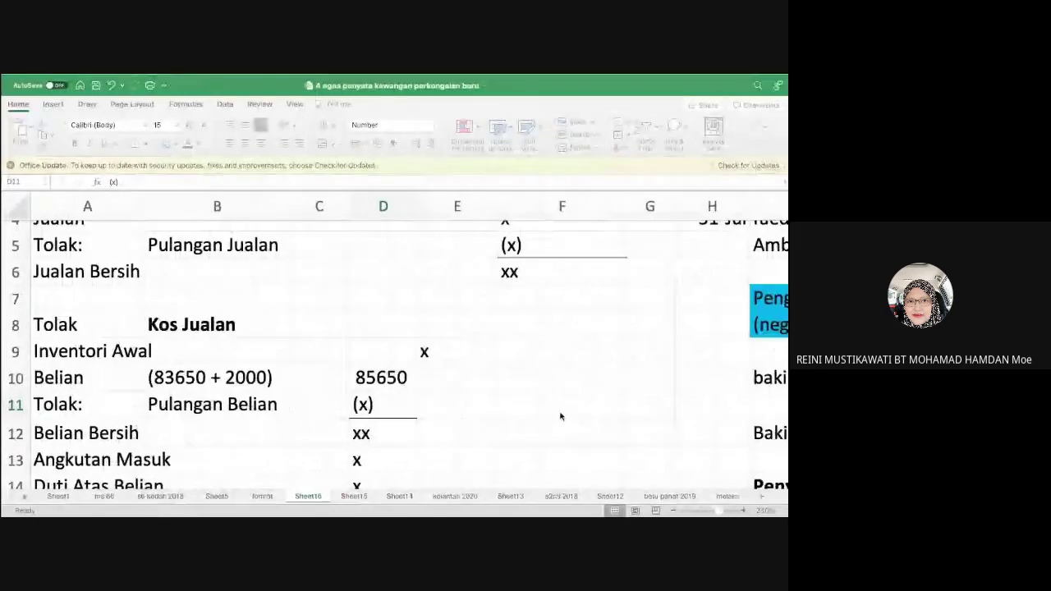
{"action": "key", "text": "super+Tab"}
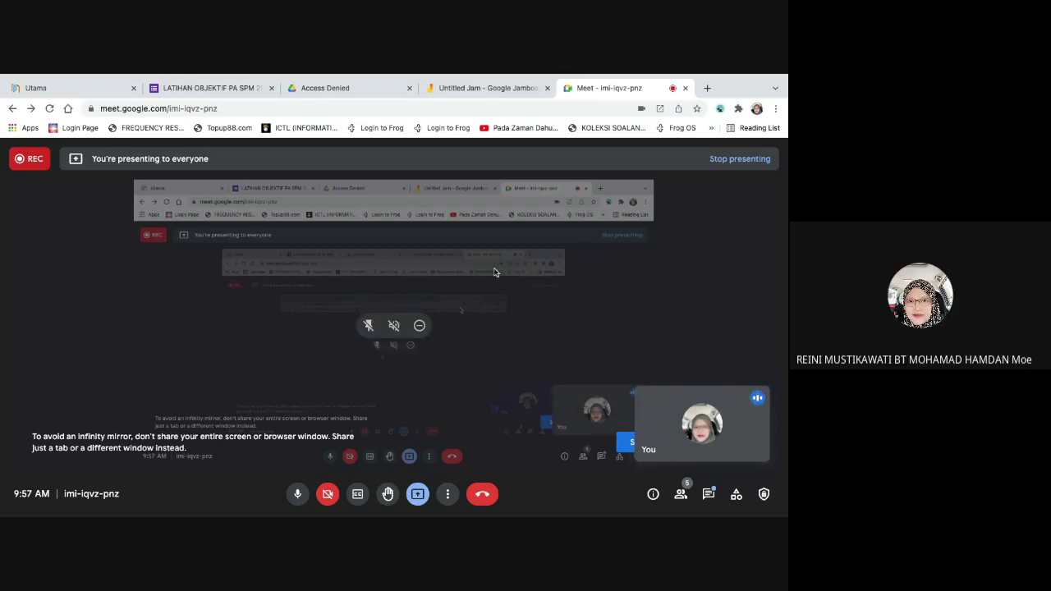
{"action": "key", "text": "ctrl+Left"}
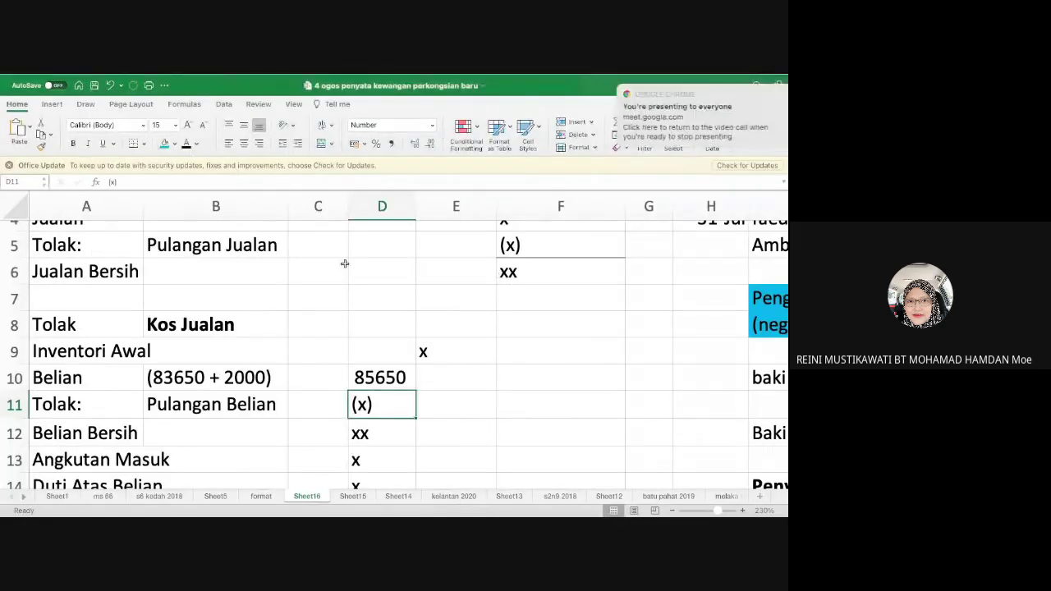
{"action": "scroll", "coordinate": [252, 288], "scroll_direction": "down", "scroll_amount": 4}
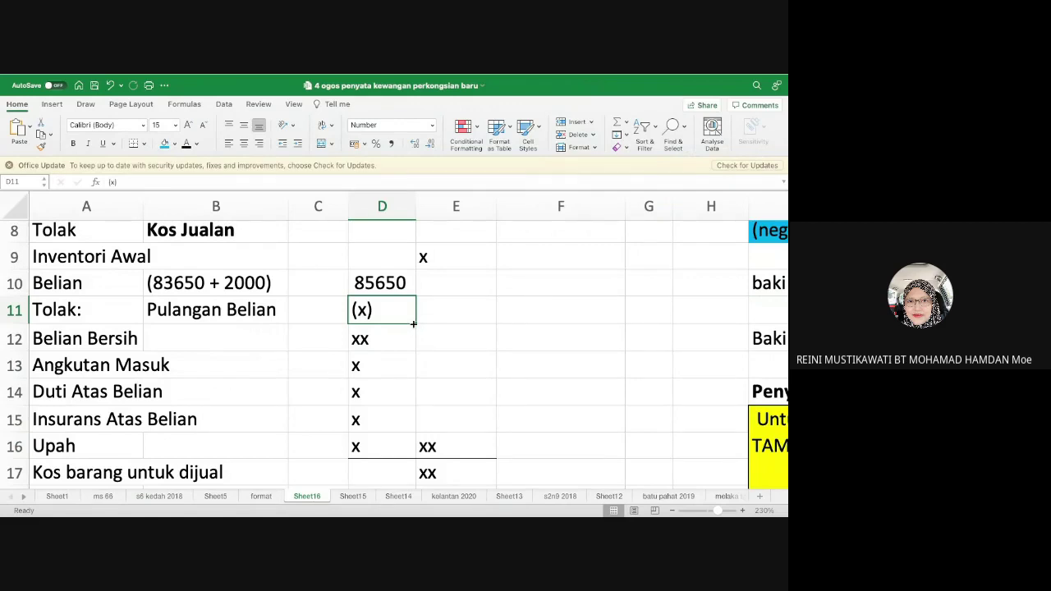
{"action": "key", "text": "ctrl+Left"}
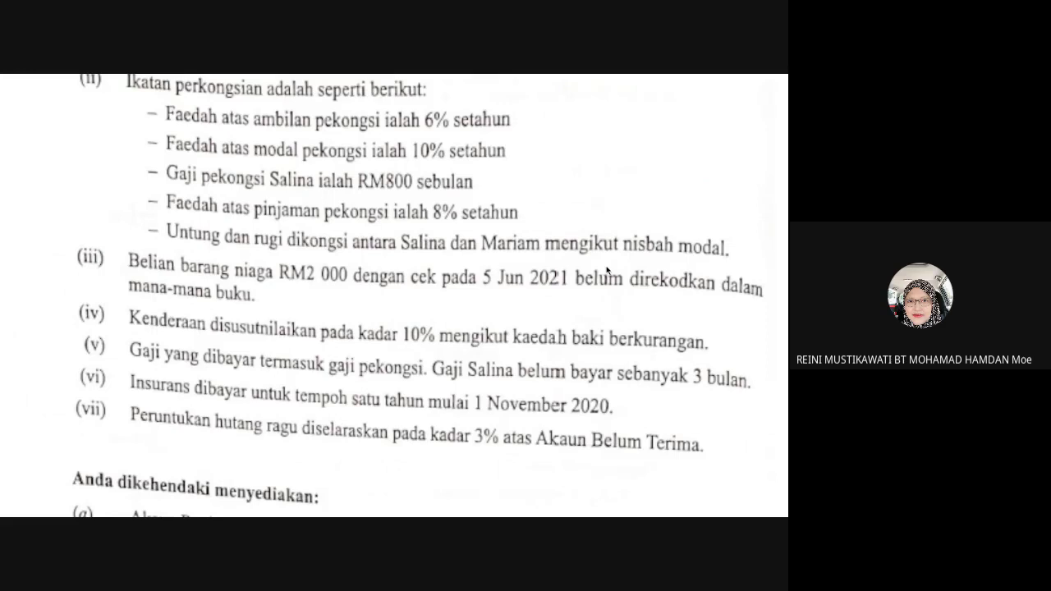
{"action": "scroll", "coordinate": [606, 270], "scroll_direction": "down", "scroll_amount": 2}
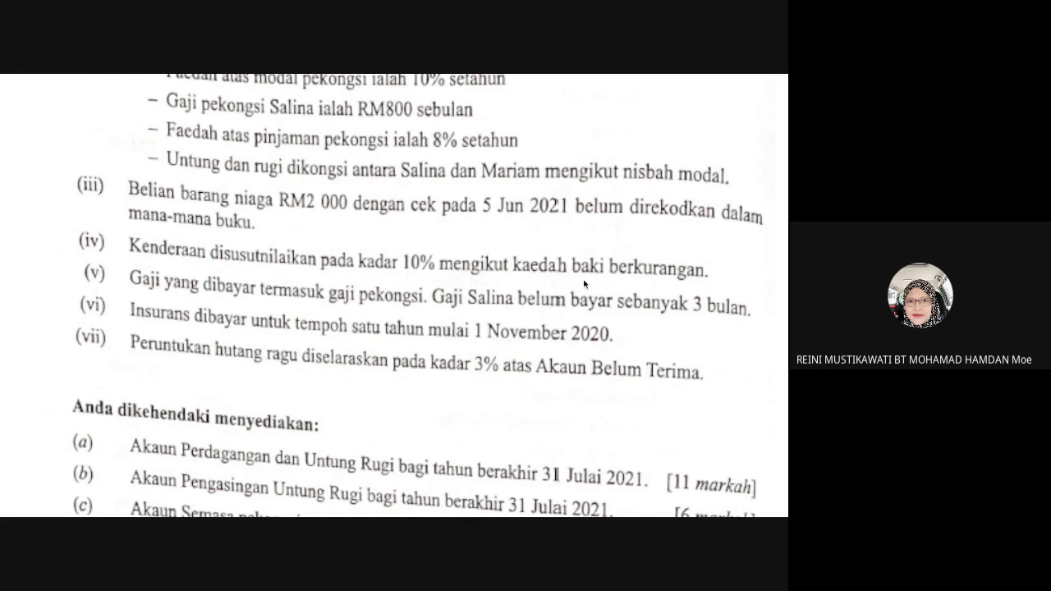
{"action": "key", "text": "ctrl+Right"}
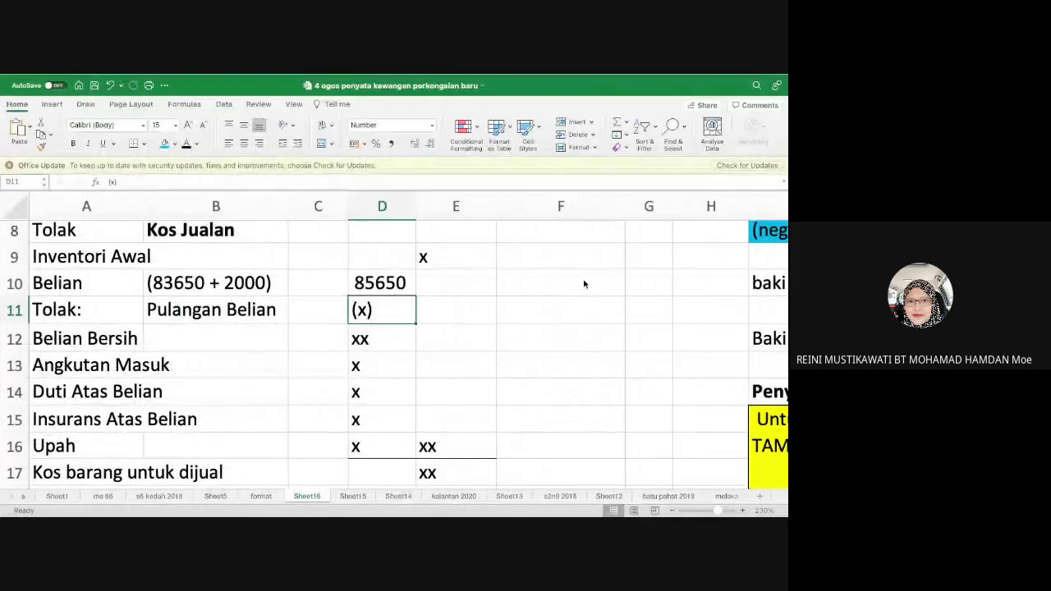
- Begin a vehicle depreciation label in A28 under Belanja with the text "Susutnilai kenderaan (80000"
{"action": "scroll", "coordinate": [407, 256], "scroll_direction": "down", "scroll_amount": 2}
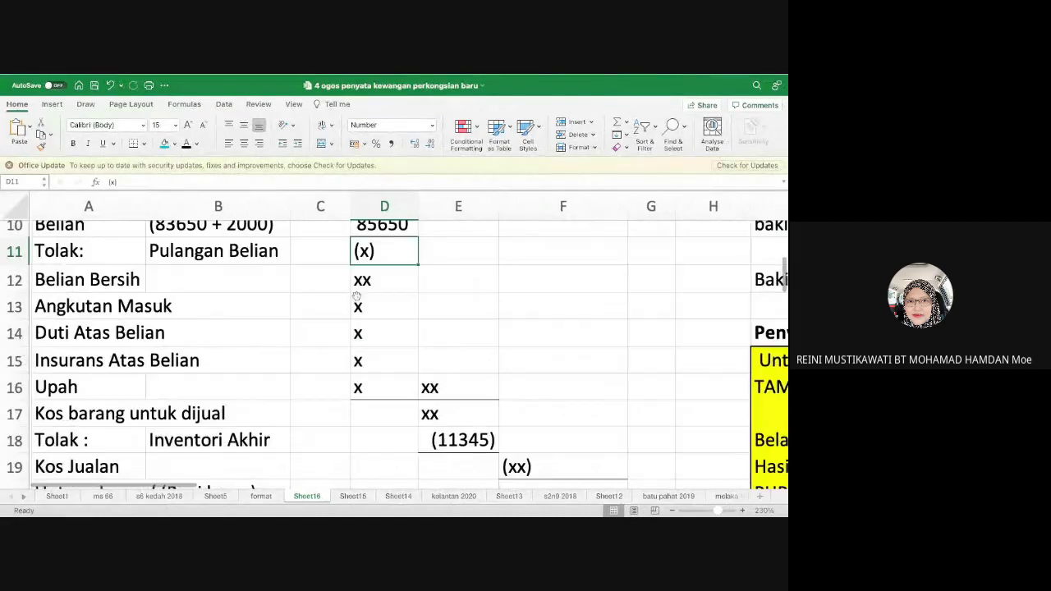
{"action": "scroll", "coordinate": [356, 295], "scroll_direction": "up", "scroll_amount": 5}
{"action": "scroll", "coordinate": [356, 295], "scroll_direction": "down", "scroll_amount": 10}
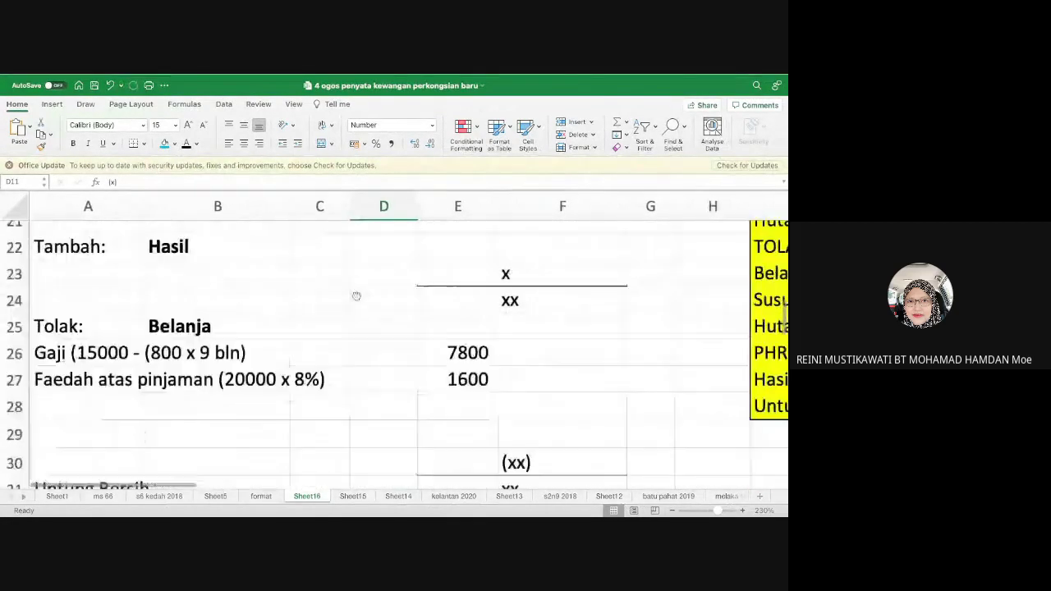
{"action": "left_click", "coordinate": [51, 326]}
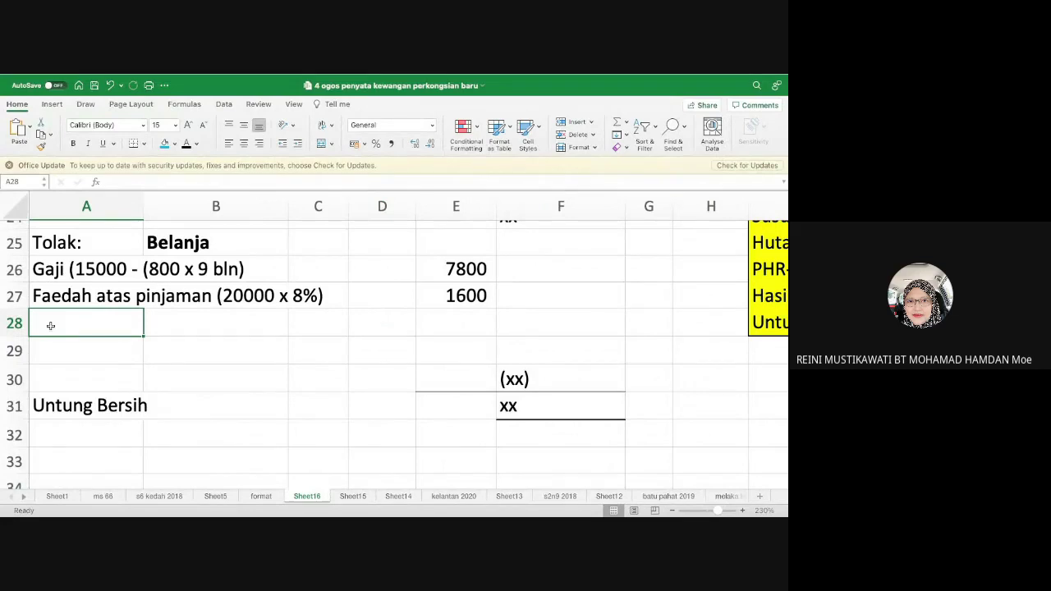
{"action": "type", "text": "S"}
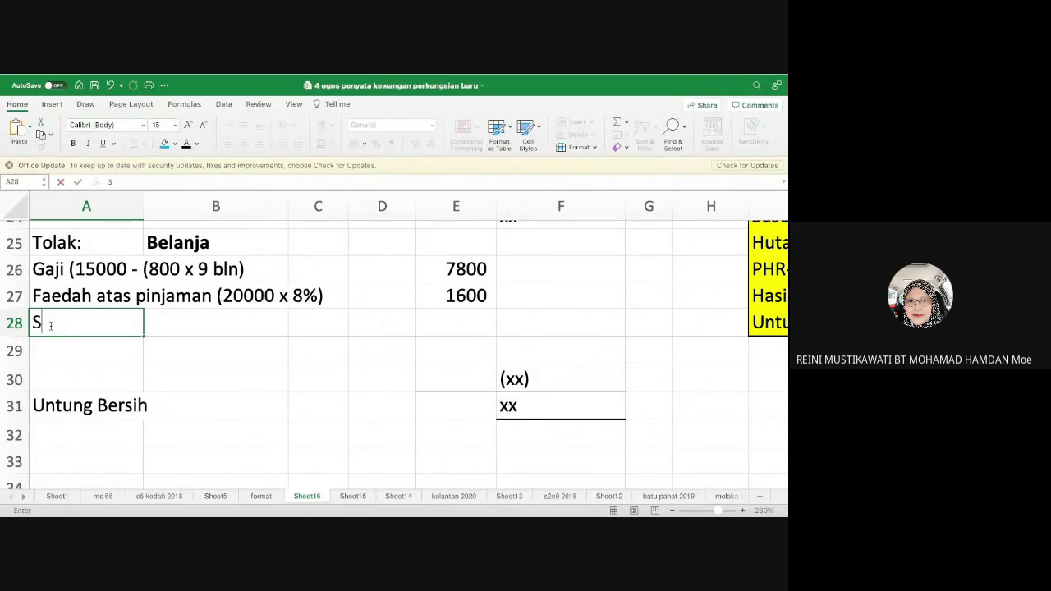
{"action": "type", "text": "usutnilai"}
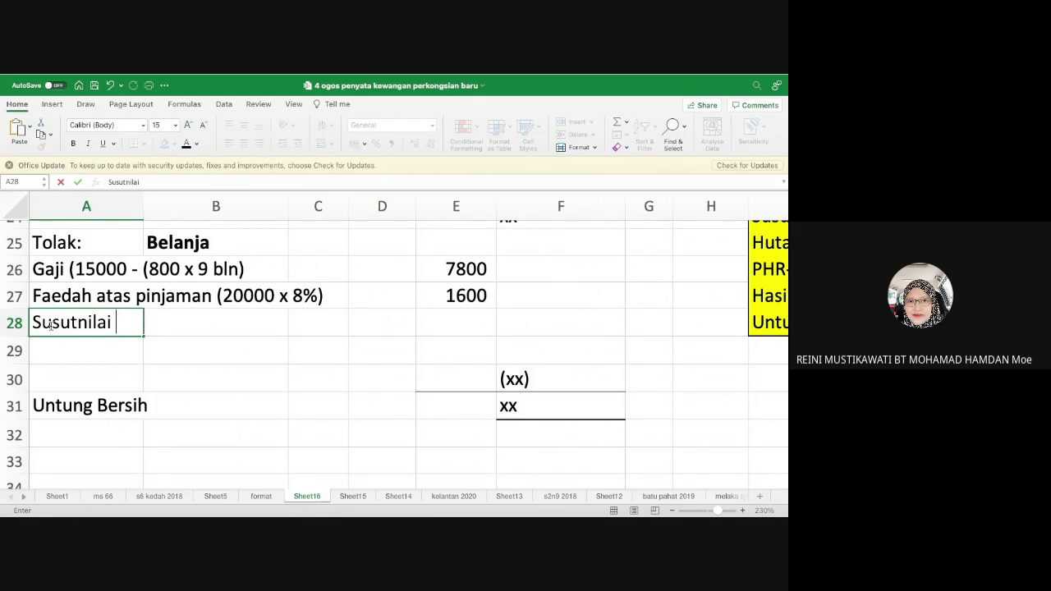
{"action": "type", "text": "kenderaan ("}
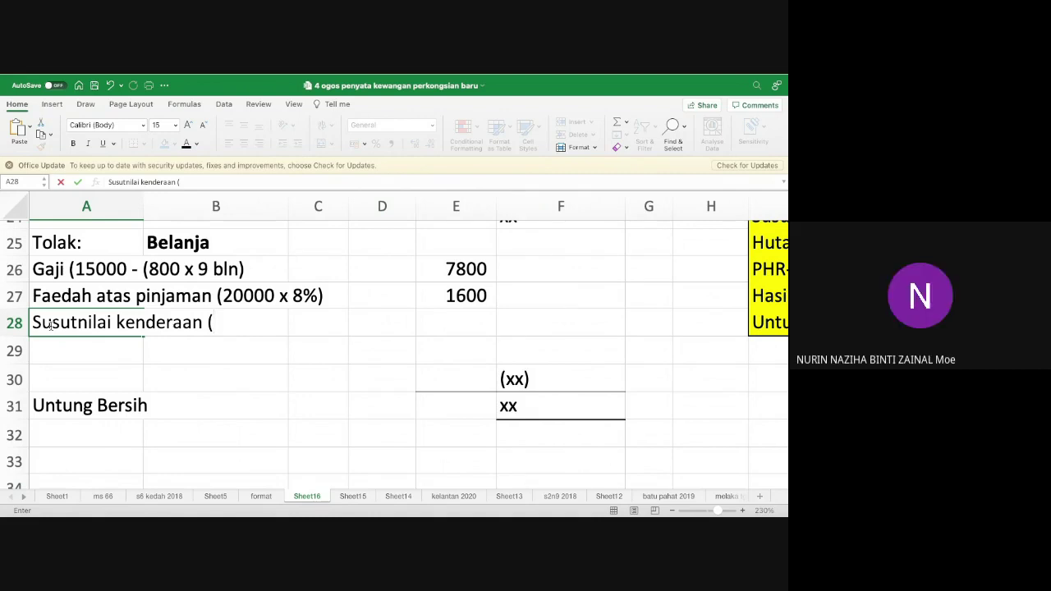
{"action": "type", "text": "80000"}
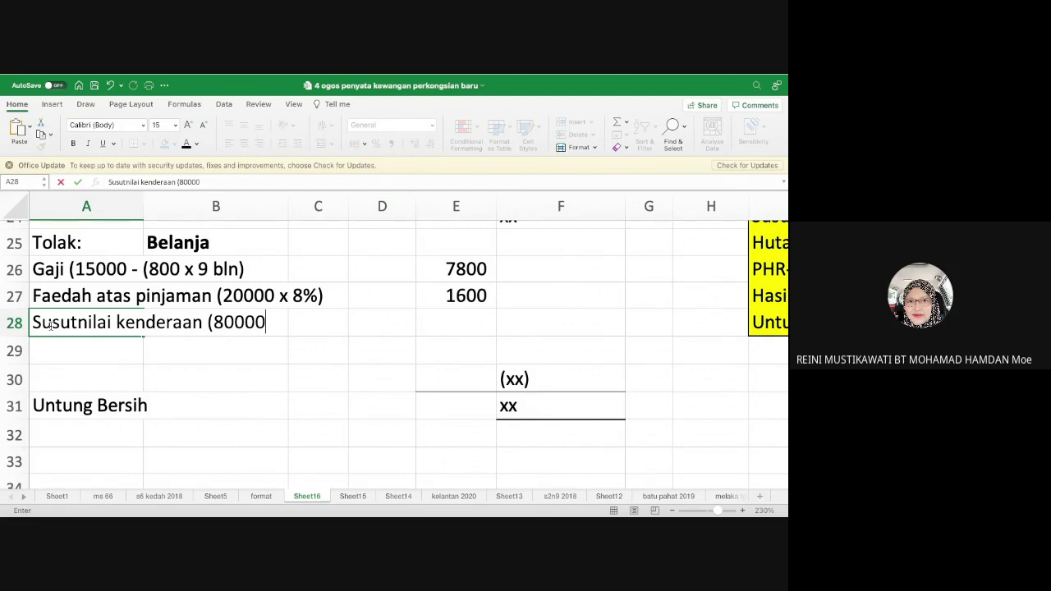
- Switch to the Google Meet call, read the in-call messages, close them and return to the Excel worksheet
{"action": "key", "text": "alt+Tab"}
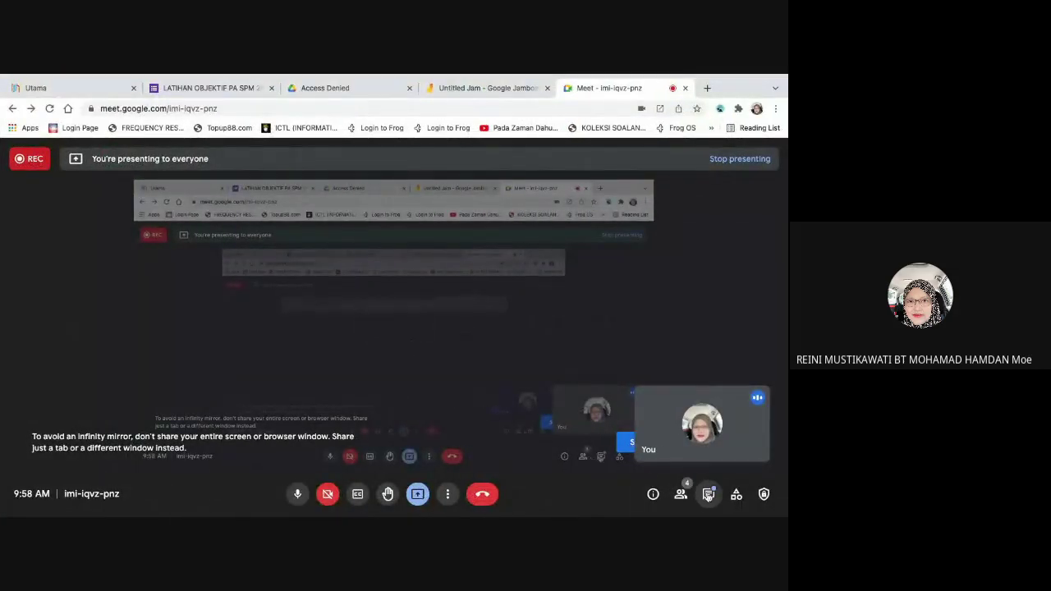
{"action": "left_click", "coordinate": [707, 493]}
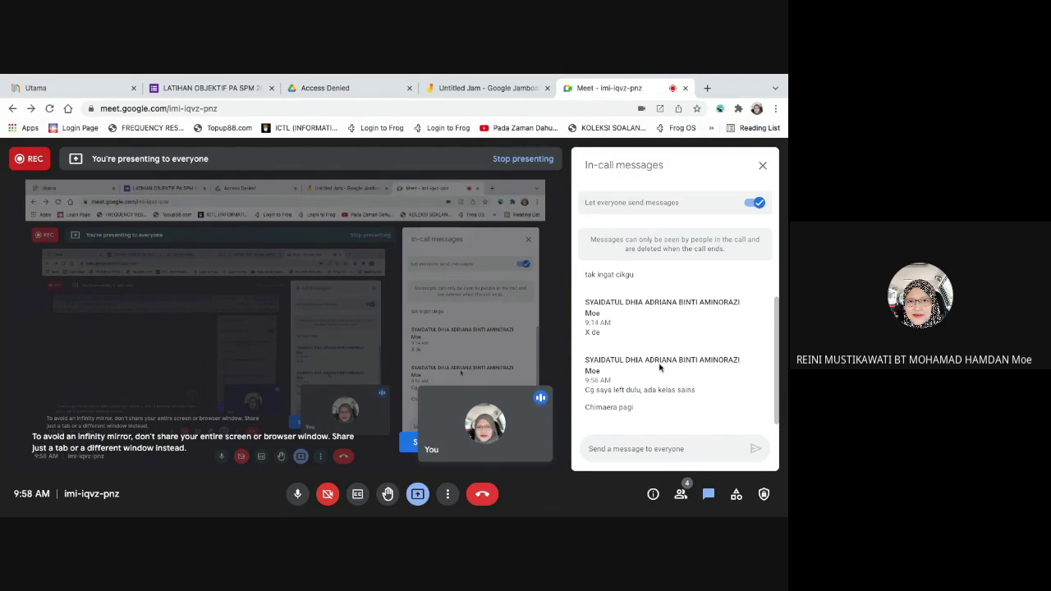
{"action": "left_click", "coordinate": [764, 167]}
{"action": "key", "text": "ctrl+Left"}
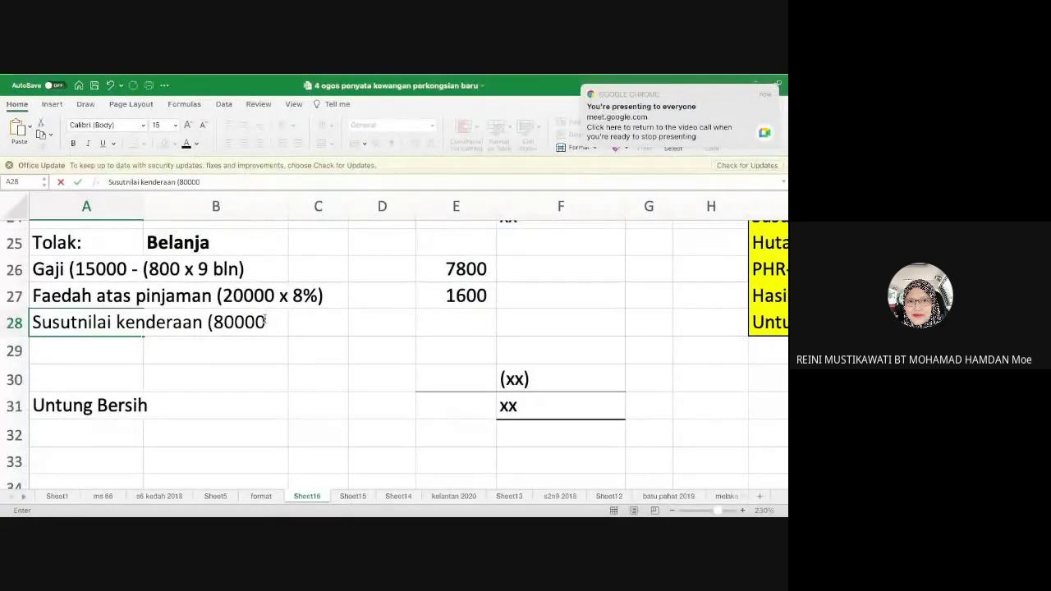
- Complete the bracketed amount in the A28 label so it reads "Susutnilai kenderaan (80000 - 12000)"
{"action": "type", "text": "-"}
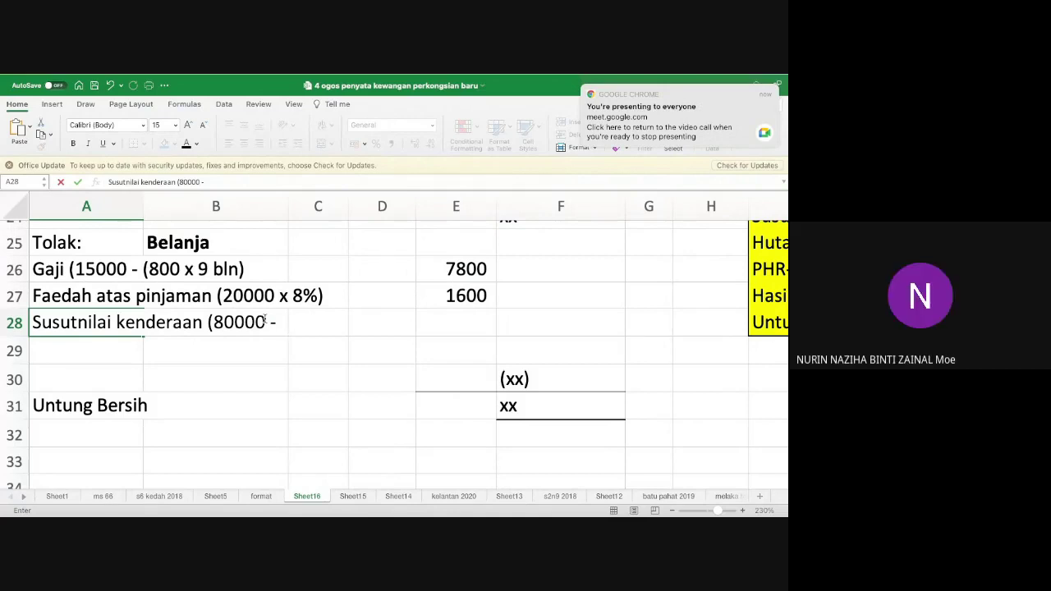
{"action": "type", "text": " 12"}
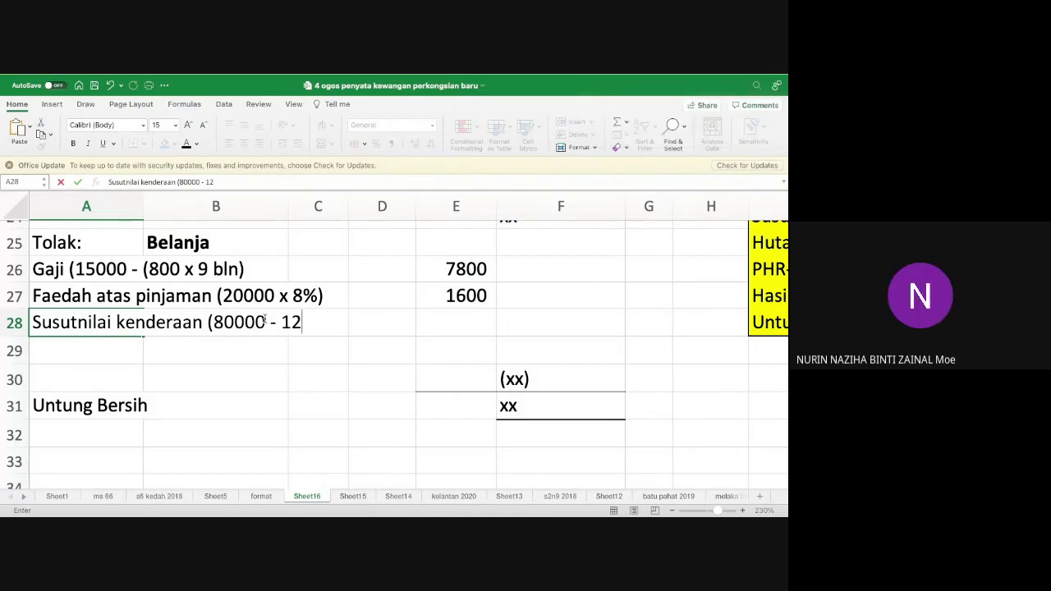
{"action": "type", "text": "000"}
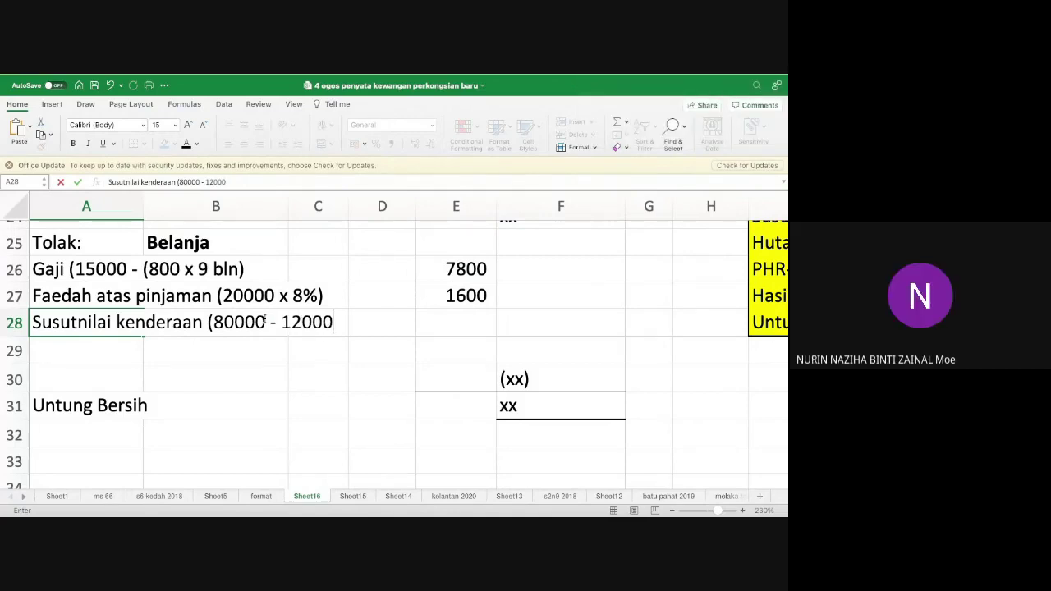
{"action": "type", "text": ")"}
{"action": "left_click", "coordinate": [461, 327]}
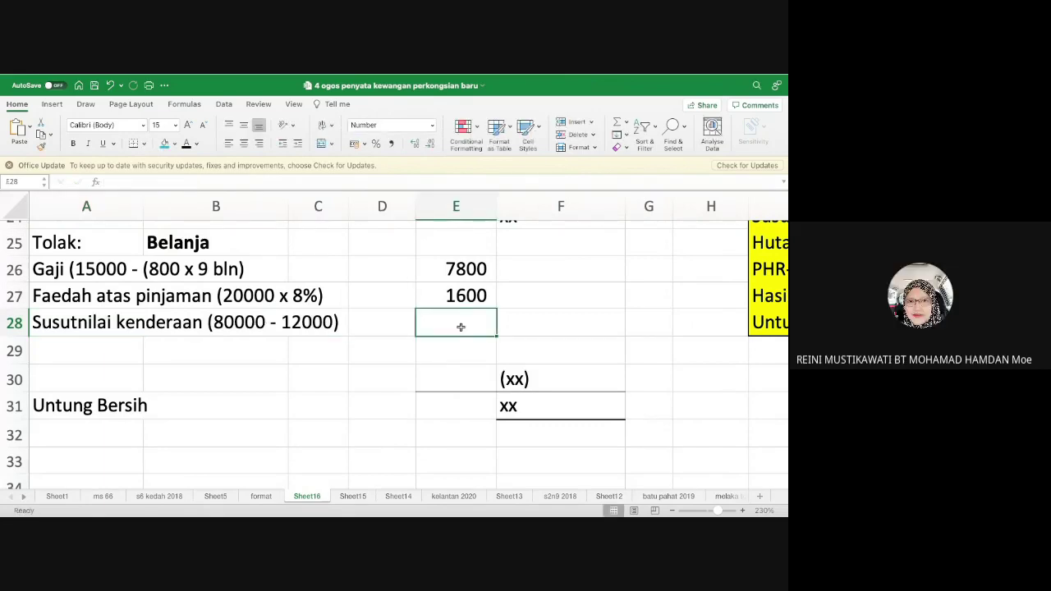
- Append the depreciation rate "x 10%)" to the end of the Susutnilai kenderaan label in A28
{"action": "left_click", "coordinate": [246, 324]}
{"action": "left_click", "coordinate": [87, 321]}
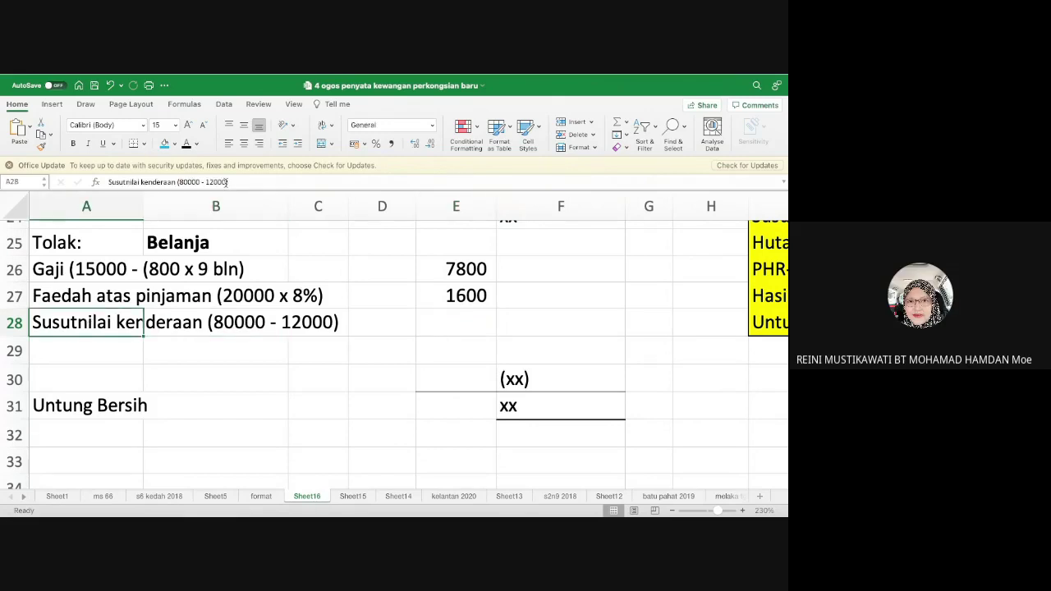
{"action": "left_click", "coordinate": [238, 182]}
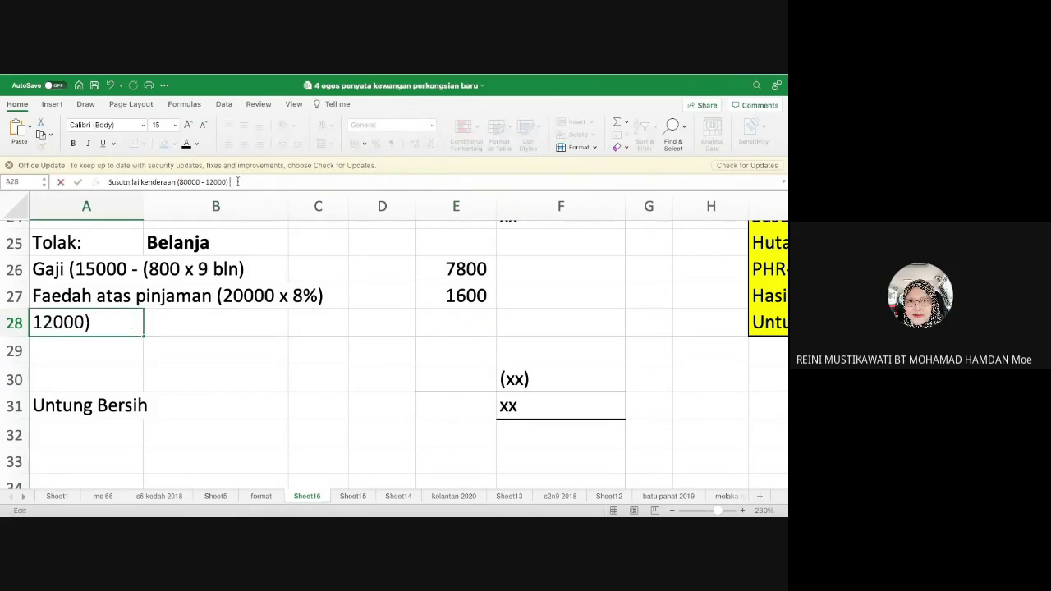
{"action": "type", "text": "x"}
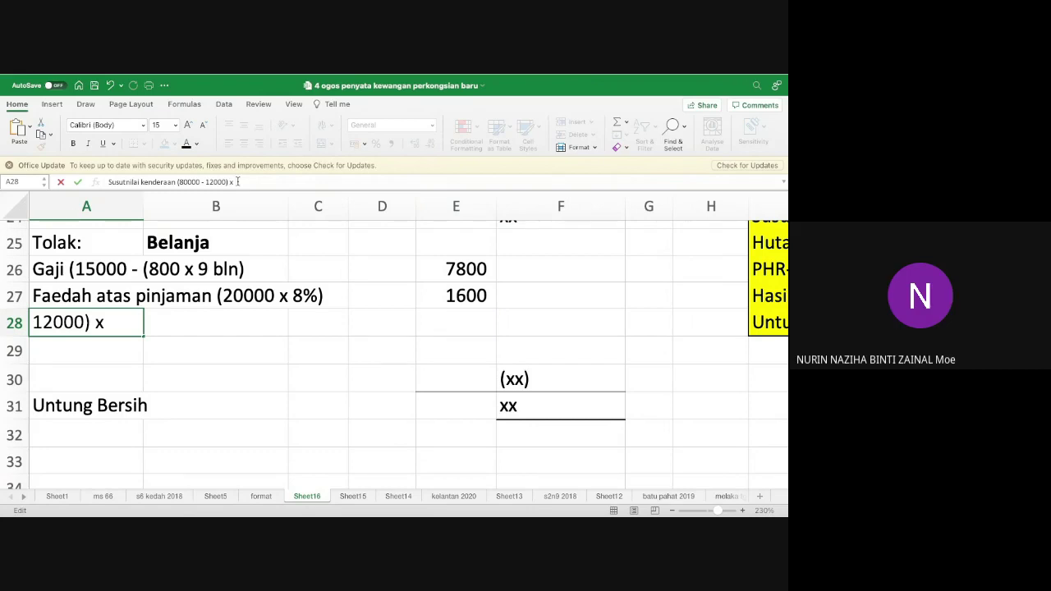
{"action": "type", "text": " 10%)"}
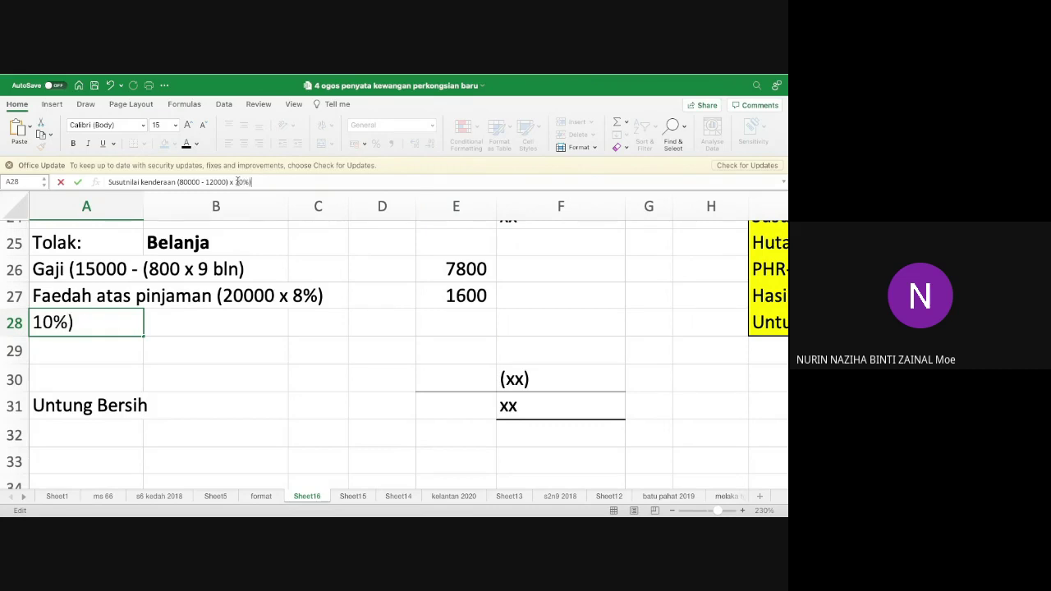
{"action": "key", "text": "Return"}
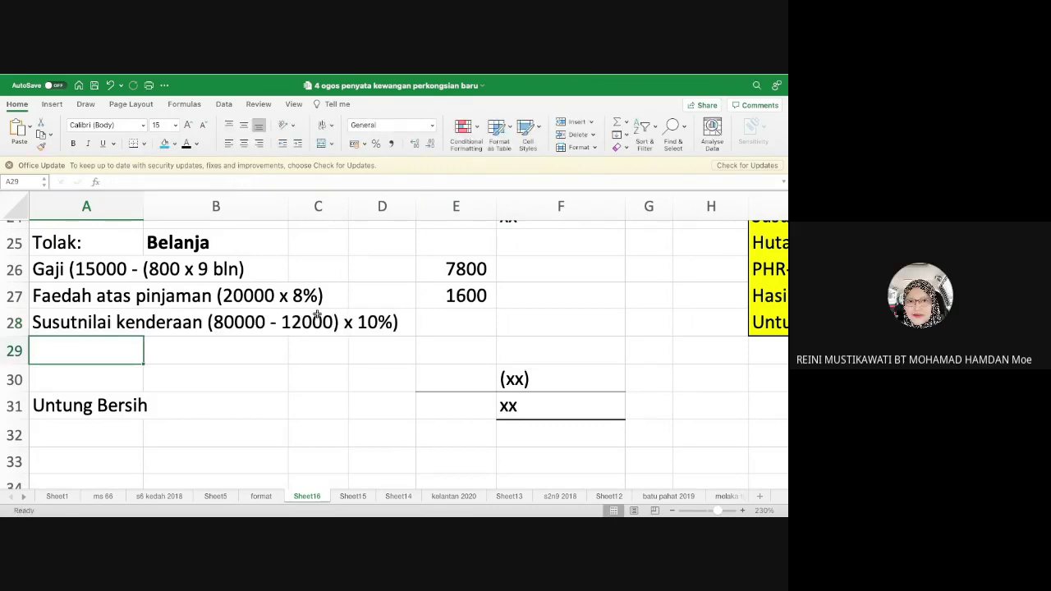
- Add an extra opening and closing bracket around the A28 calculation so it reads "((80000 - 12000) x 10%))"
{"action": "key", "text": "Up"}
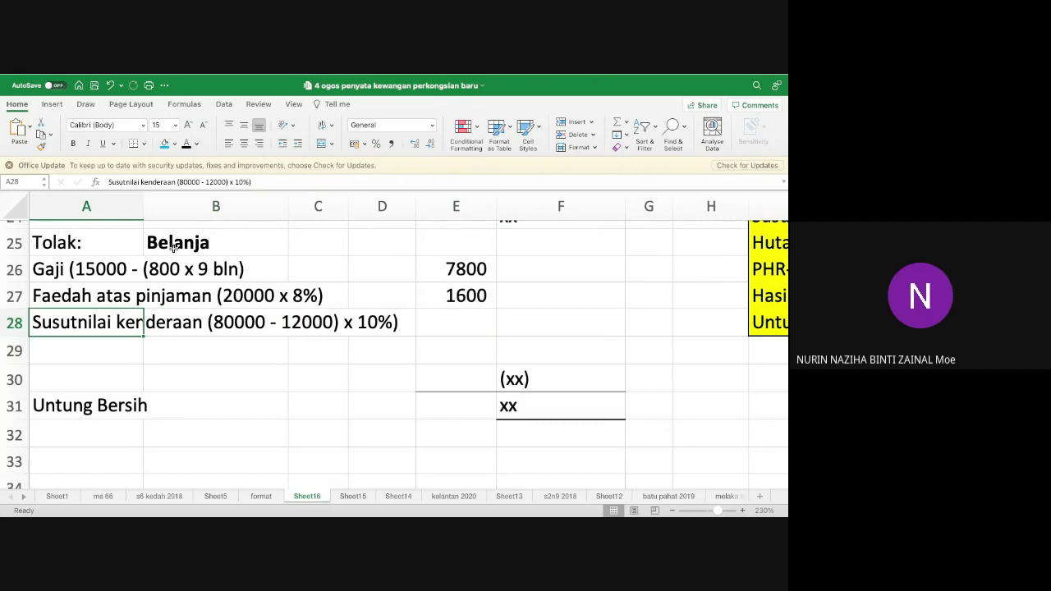
{"action": "left_click", "coordinate": [175, 181]}
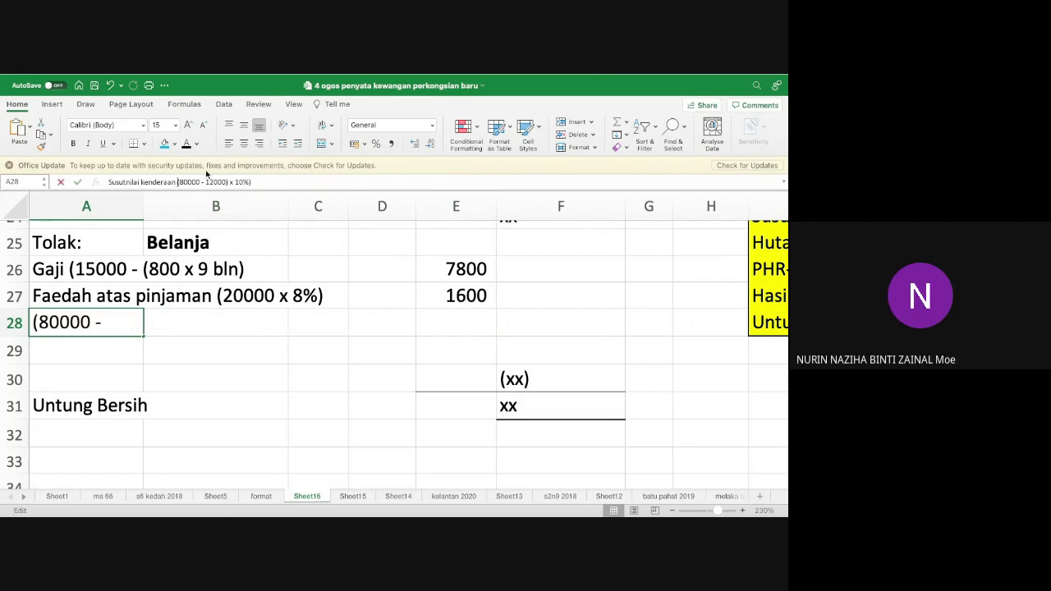
{"action": "type", "text": "("}
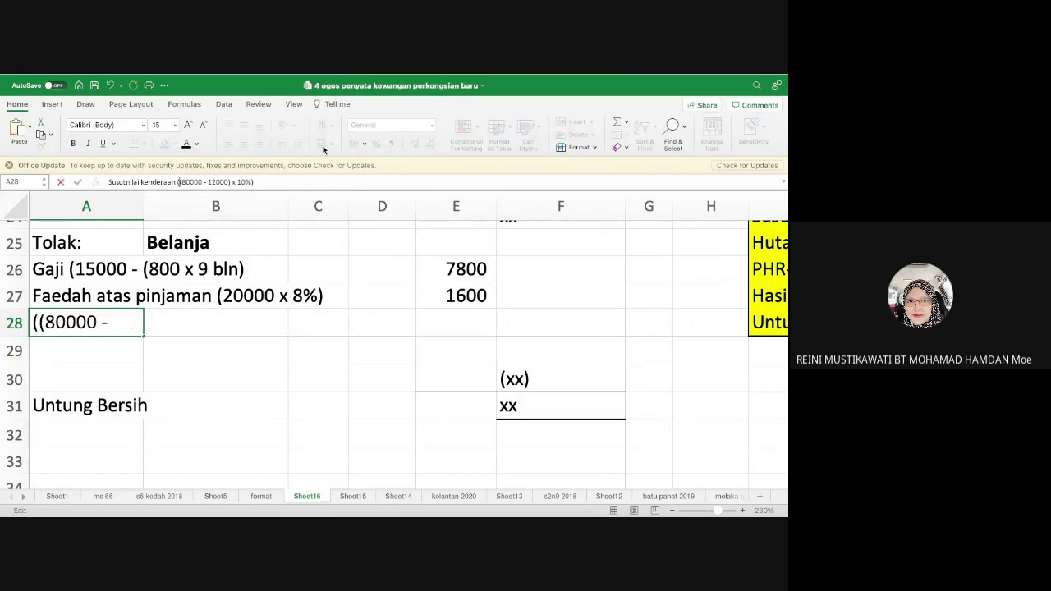
{"action": "left_click", "coordinate": [261, 182]}
{"action": "type", "text": ")"}
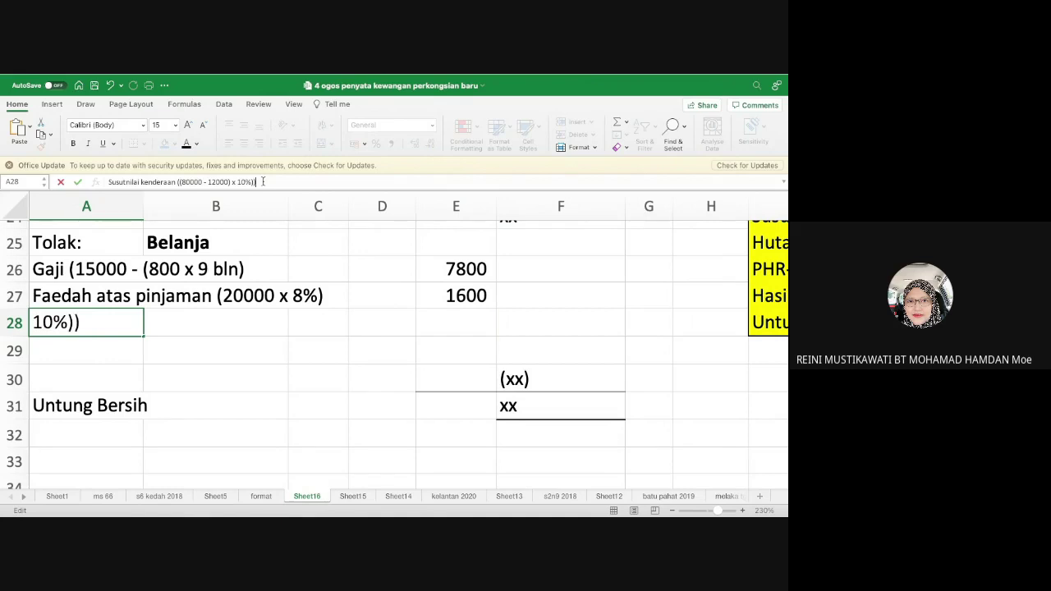
{"action": "key", "text": "Return"}
- Enter 6800 as the vehicle depreciation amount in E28
{"action": "left_click", "coordinate": [438, 322]}
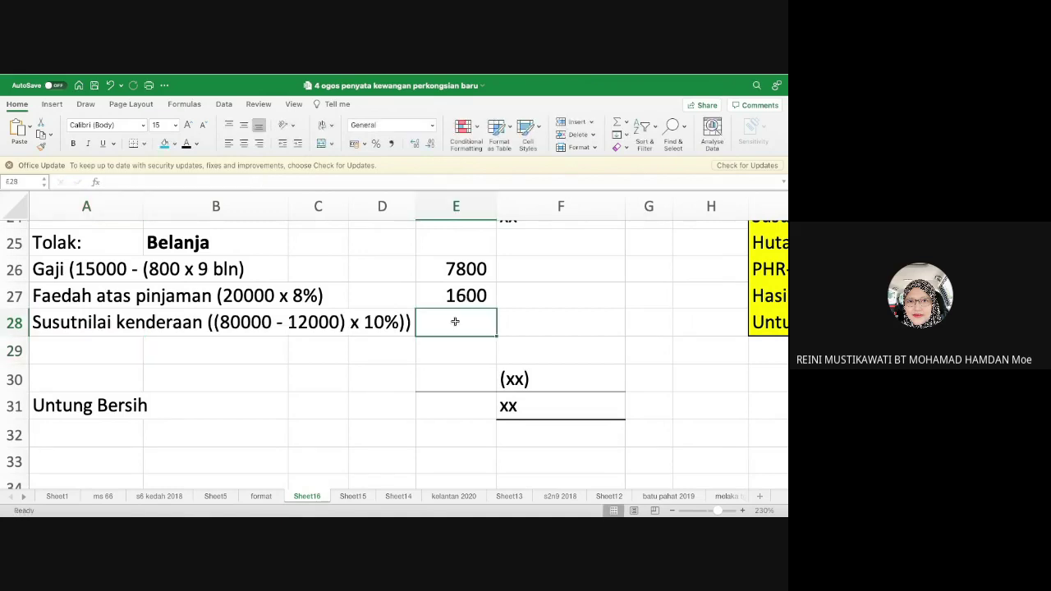
{"action": "type", "text": "68"}
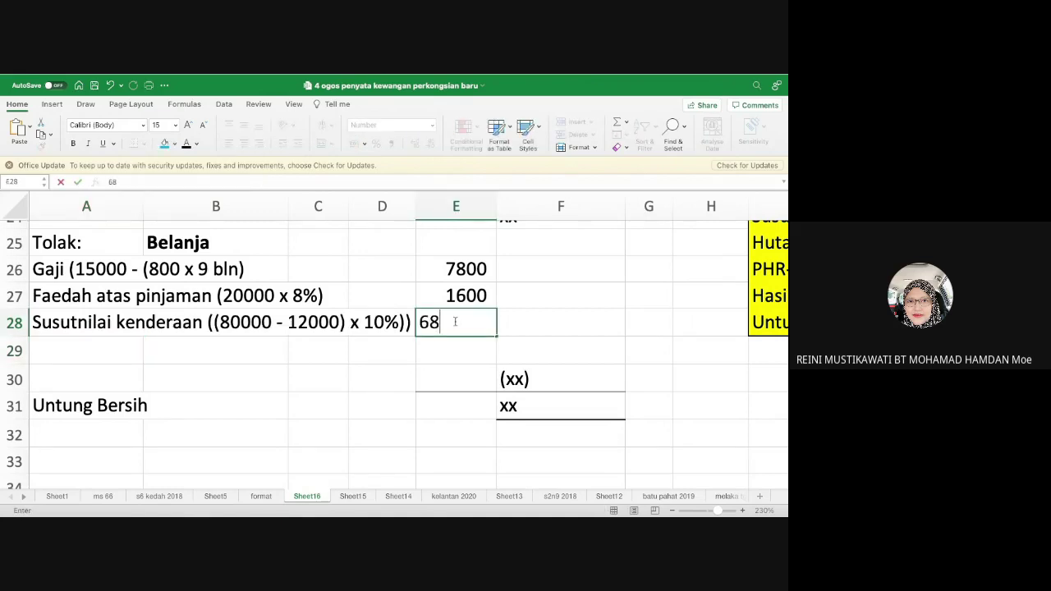
{"action": "type", "text": "00"}
{"action": "key", "text": "Return"}
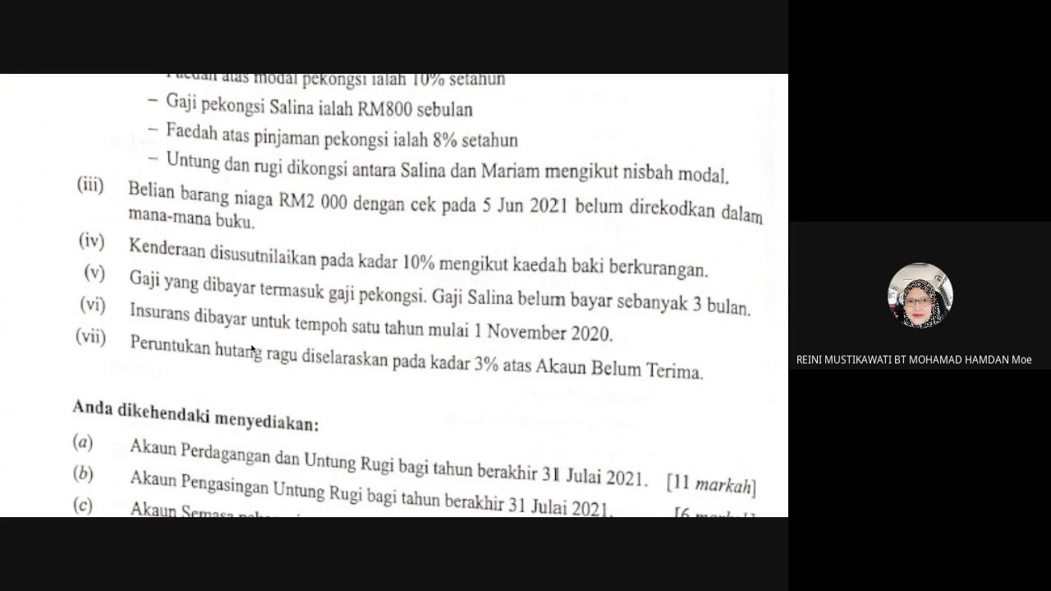
- Switch from the exam question to the Excel worksheet and enter the label "Insurans (6000 x 9/12)" in A29
{"action": "key", "text": "ctrl+Right"}
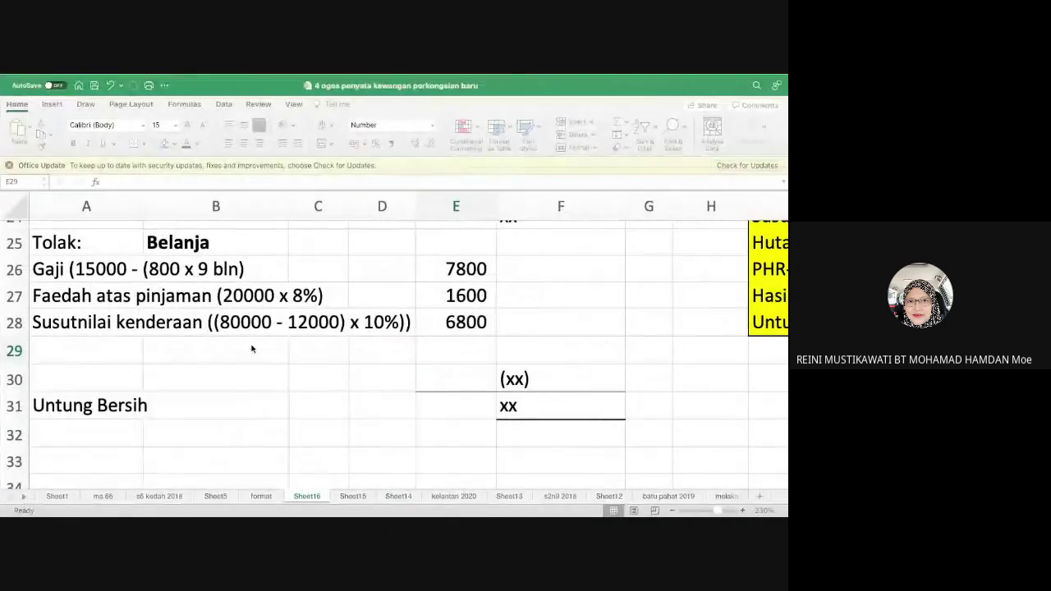
{"action": "left_click", "coordinate": [51, 356]}
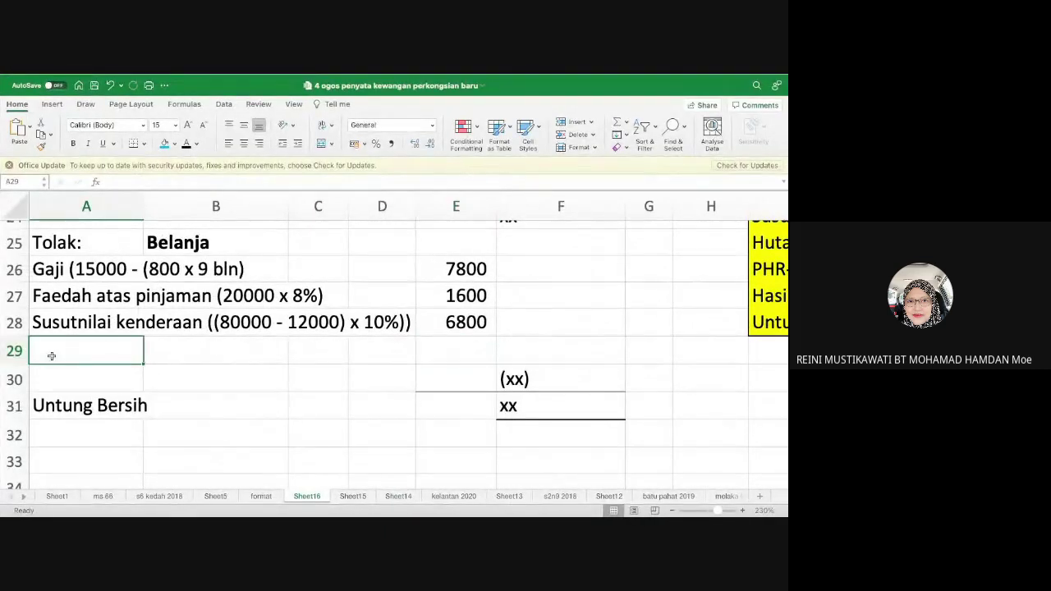
{"action": "type", "text": "Insurans"}
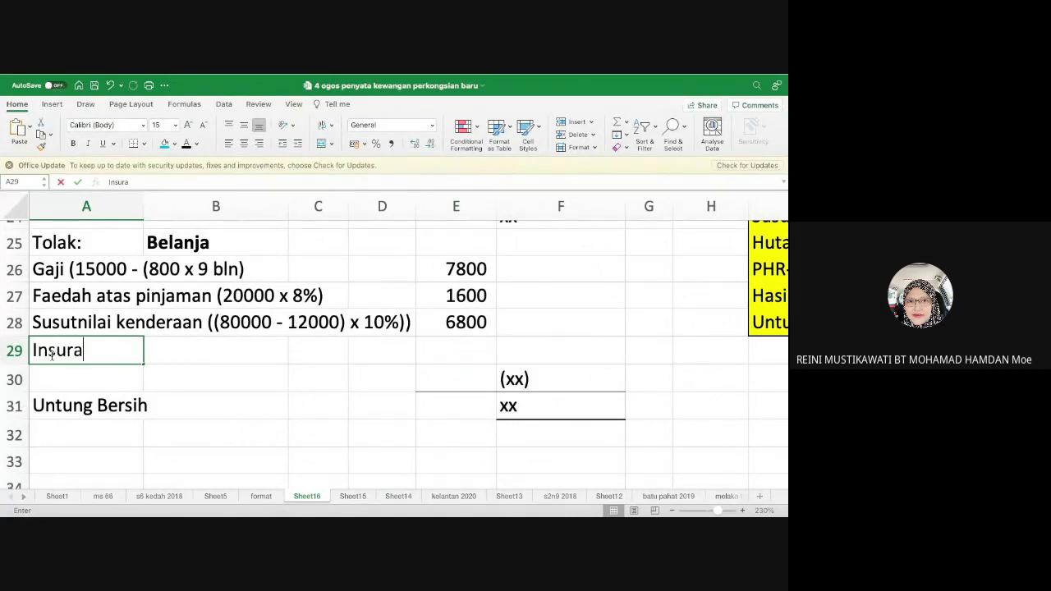
{"action": "type", "text": "("}
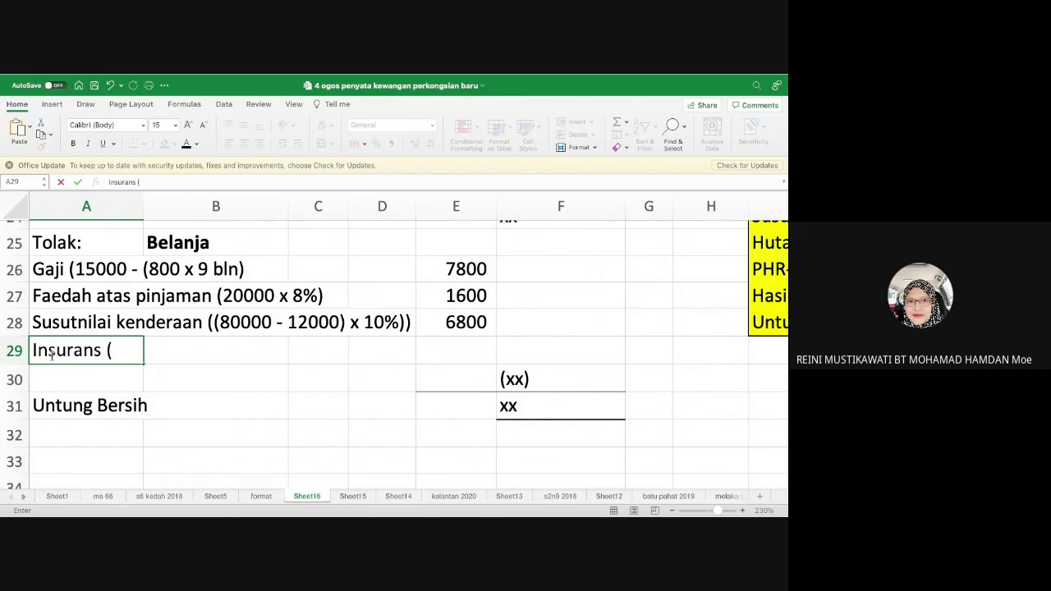
{"action": "type", "text": "6000"}
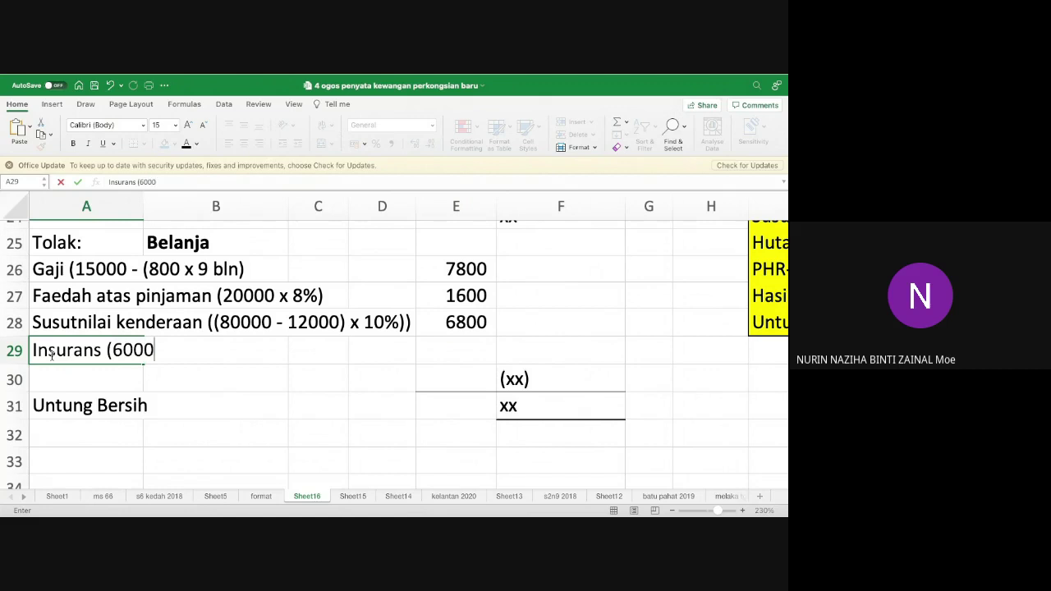
{"action": "type", "text": " x"}
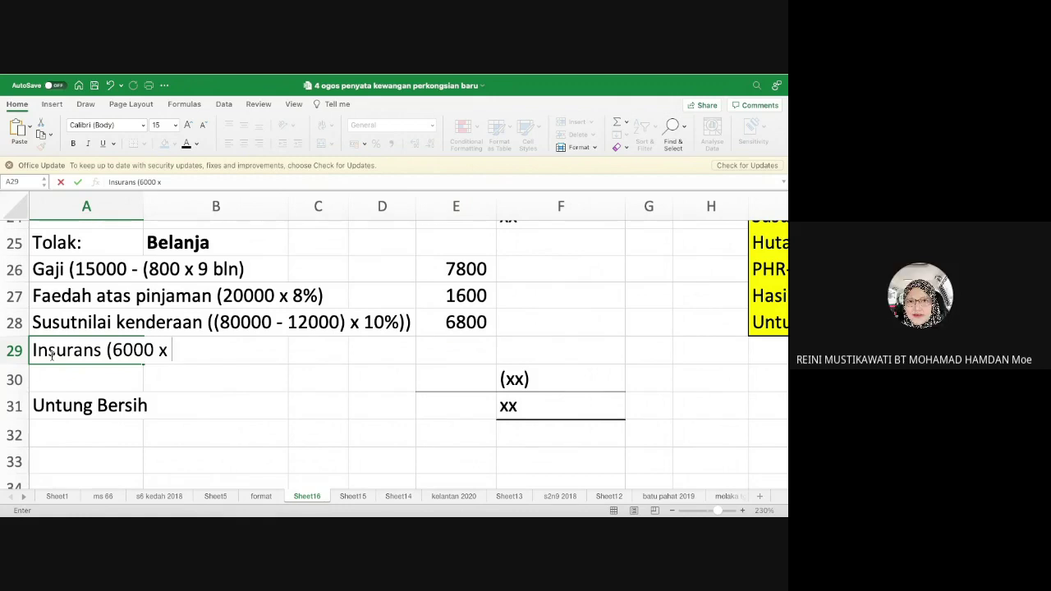
{"action": "type", "text": "9/12)"}
{"action": "key", "text": "Return"}
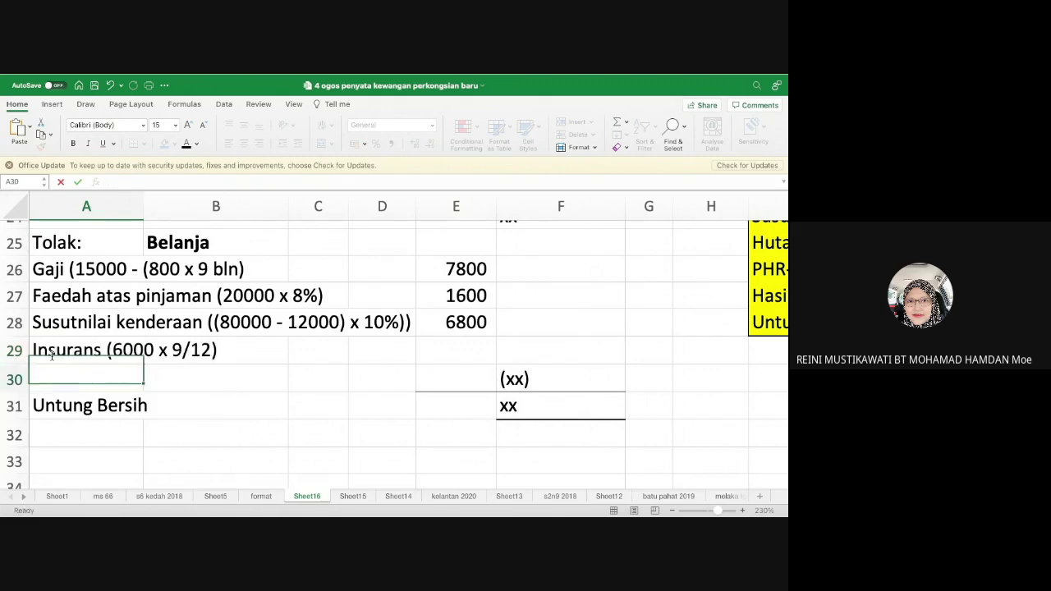
- Enter 4500 as the insurance expense amount in E29
{"action": "key", "text": "Up"}
{"action": "key", "text": "Right"}
{"action": "key", "text": "Right"}
{"action": "key", "text": "Right"}
{"action": "key", "text": "Right"}
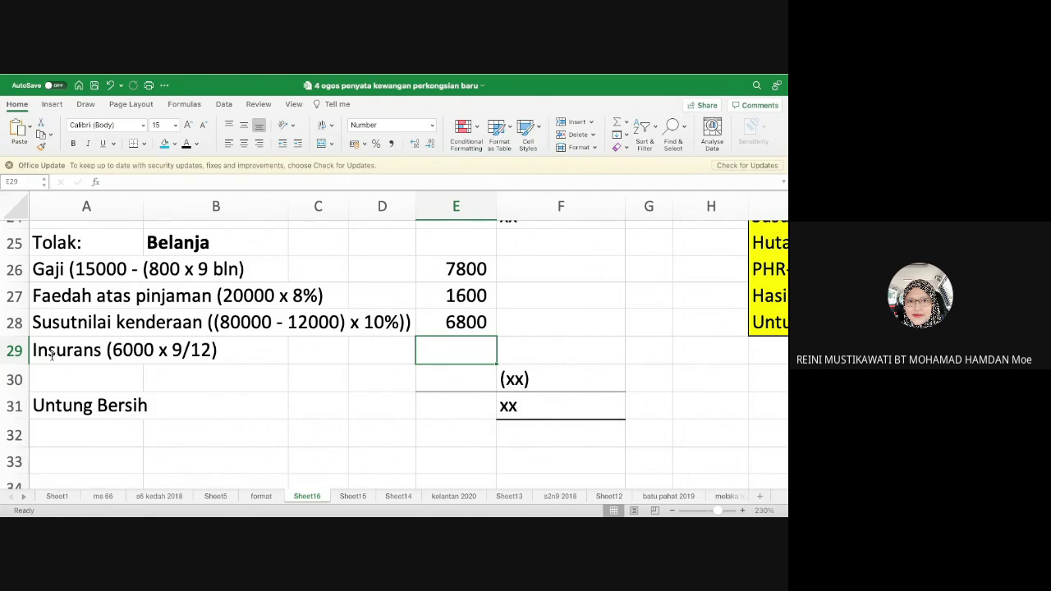
{"action": "type", "text": "4500"}
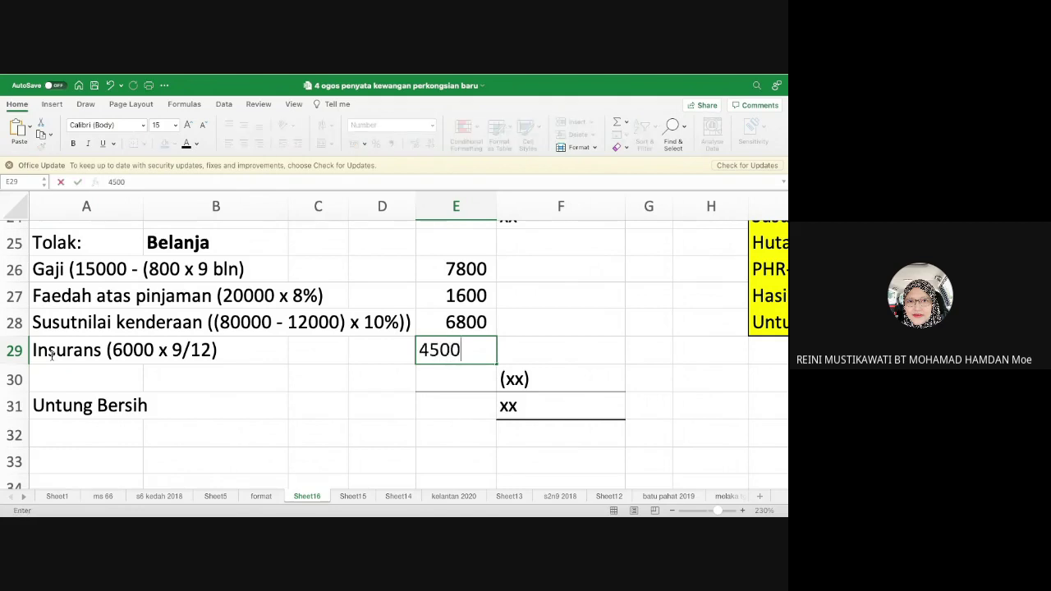
{"action": "key", "text": "Return"}
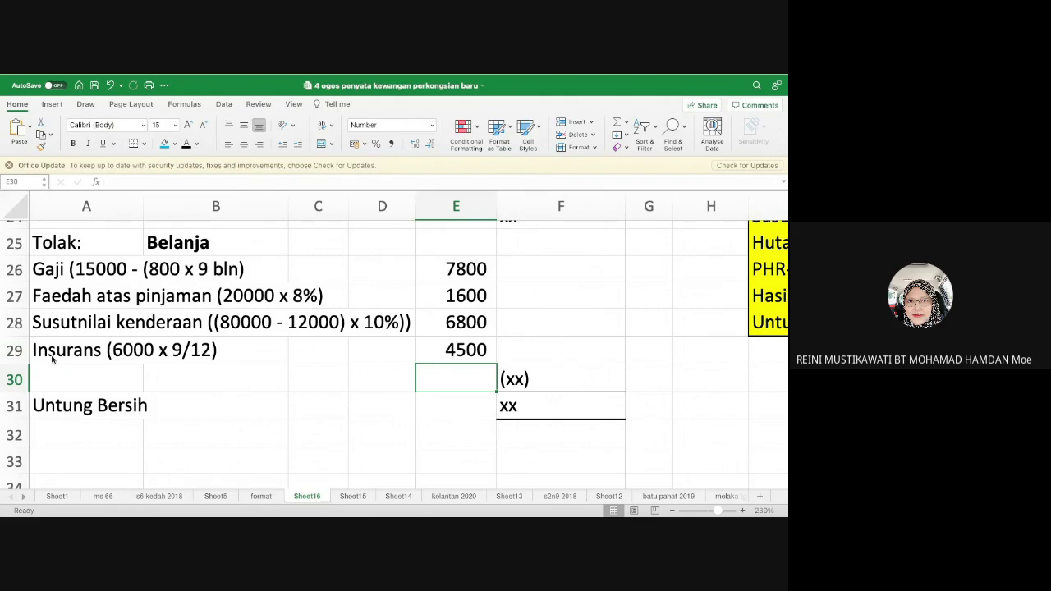
- Set up the doubtful debts working below the account in row 35, with 15500 in B35, "x" in C35 and 3% in D35
{"action": "left_click", "coordinate": [74, 376]}
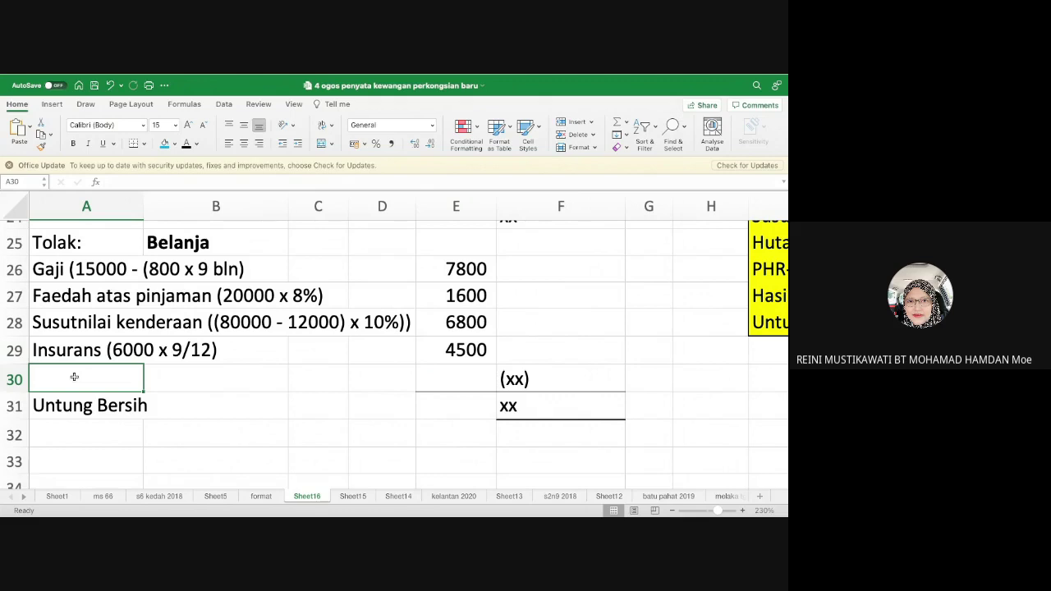
{"action": "scroll", "coordinate": [147, 325], "scroll_direction": "down", "scroll_amount": 4}
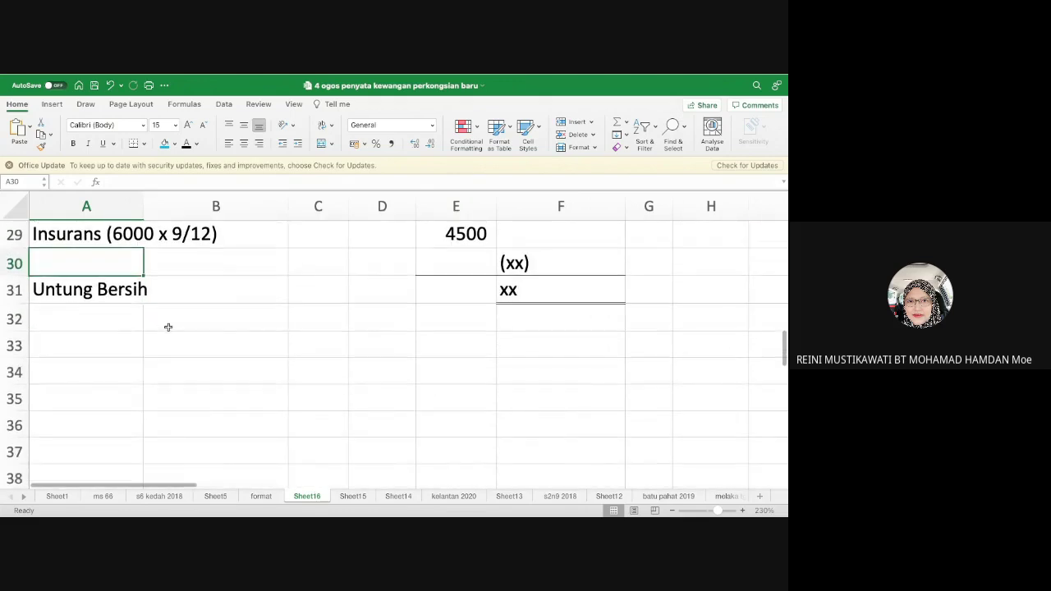
{"action": "left_click", "coordinate": [165, 405]}
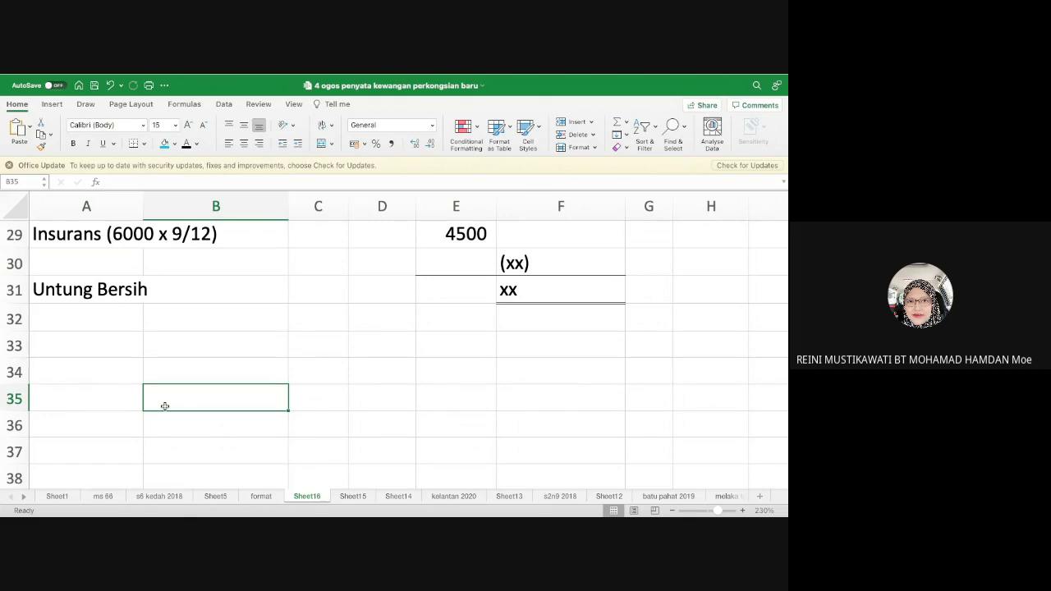
{"action": "type", "text": "15500"}
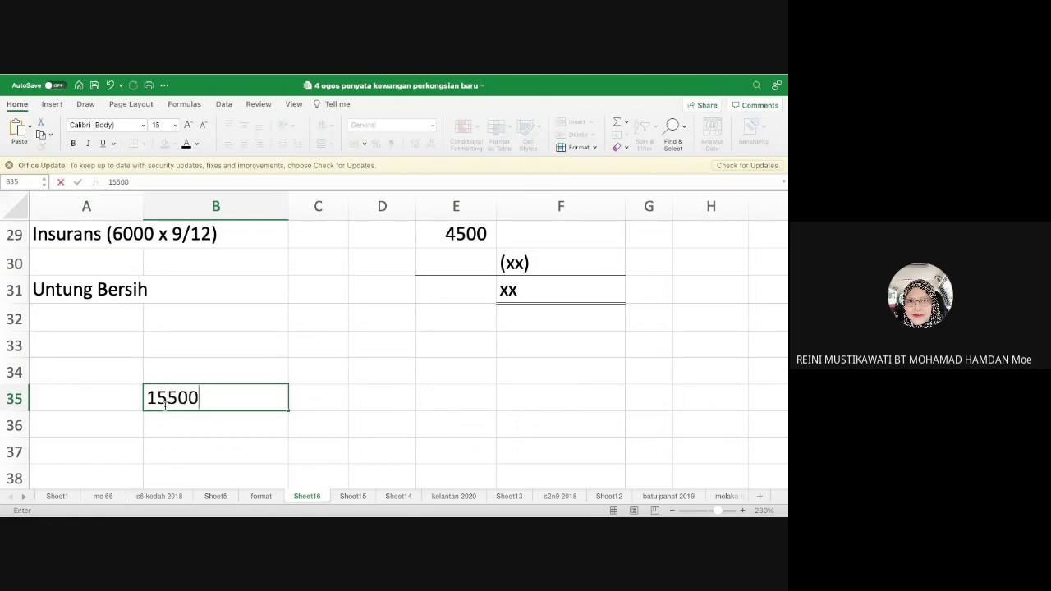
{"action": "key", "text": "Tab"}
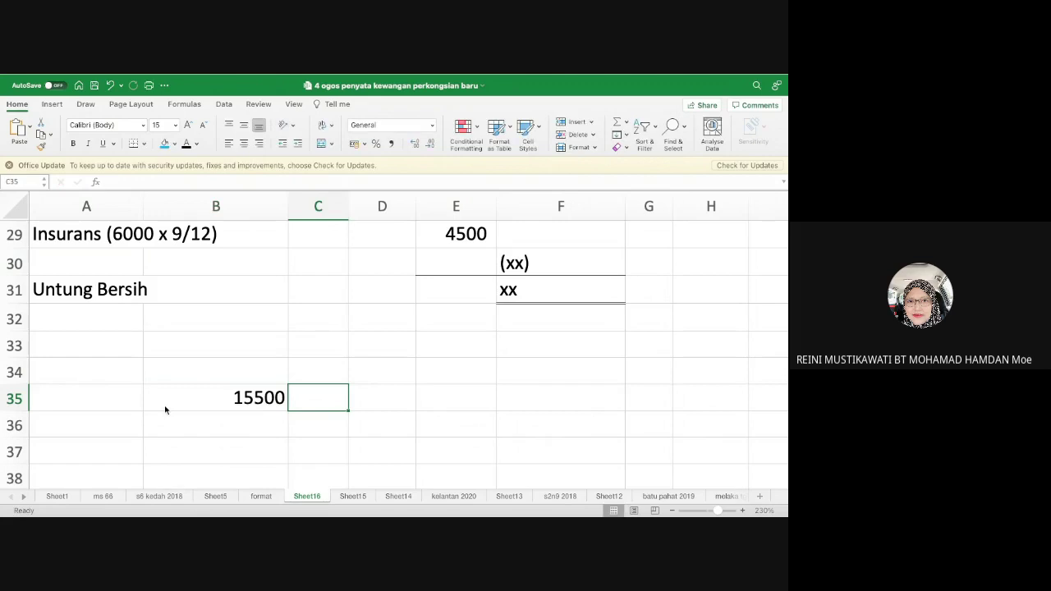
{"action": "type", "text": "x"}
{"action": "key", "text": "Tab"}
{"action": "type", "text": "3"}
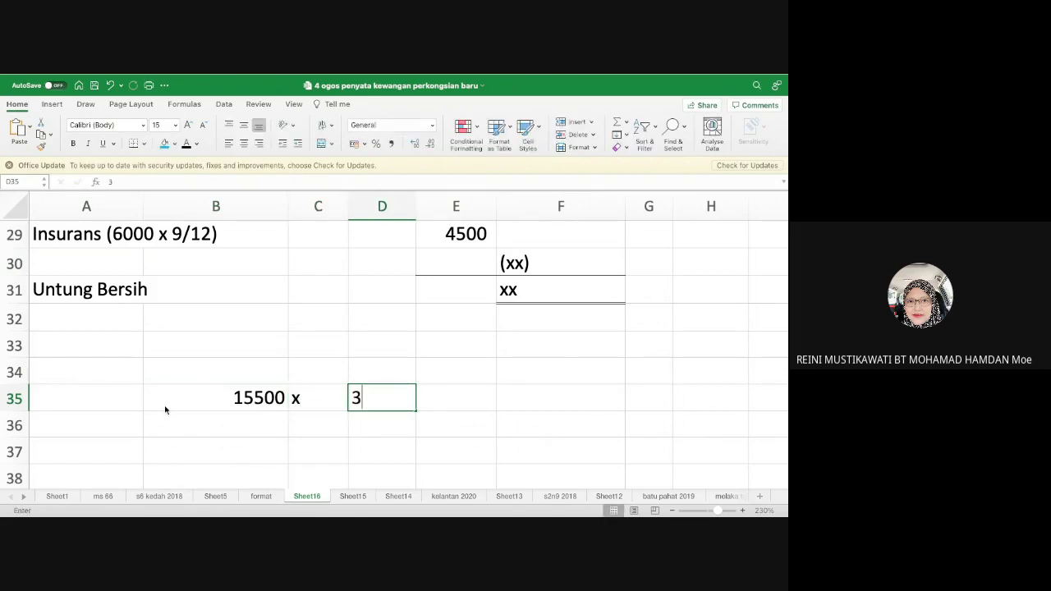
{"action": "type", "text": "%"}
{"action": "key", "text": "Return"}
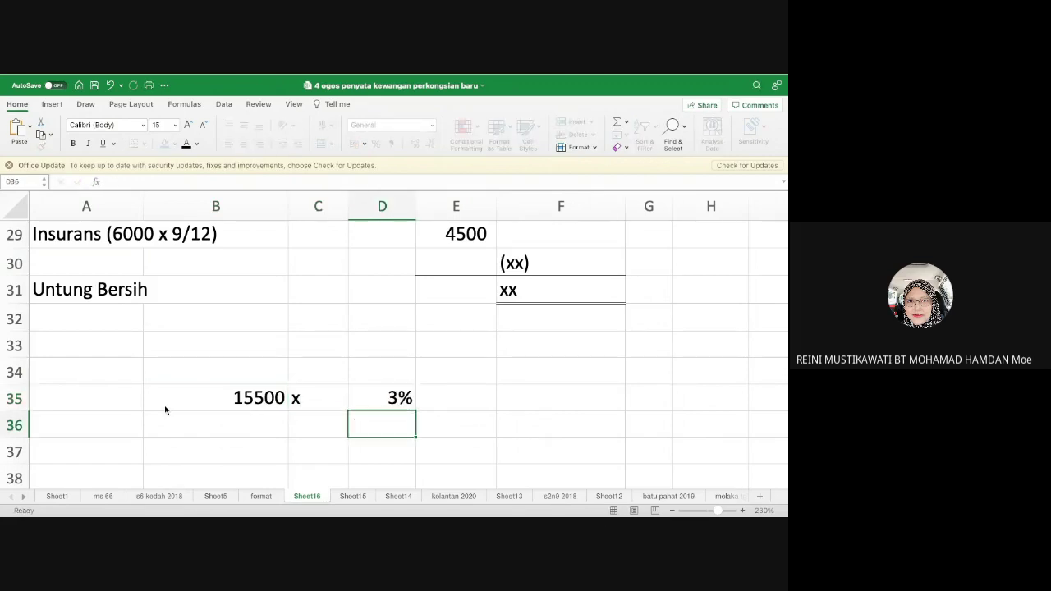
{"action": "key", "text": "Up"}
{"action": "key", "text": "Right"}
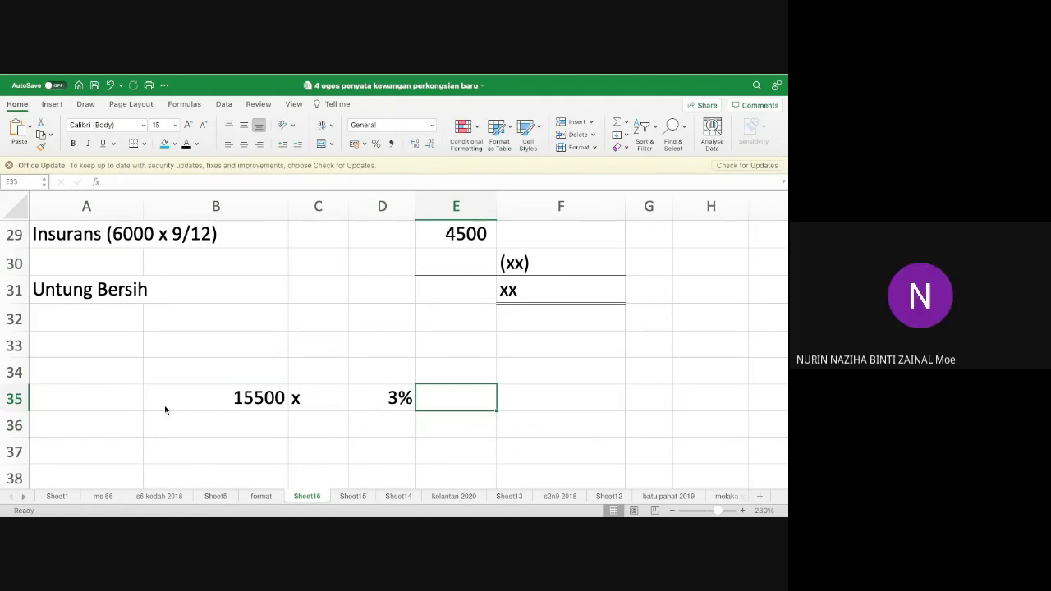
- Switch to the exam question and examine the trial balance and additional information for the receivables and doubtful debts provision
{"action": "key", "text": "ctrl+Left"}
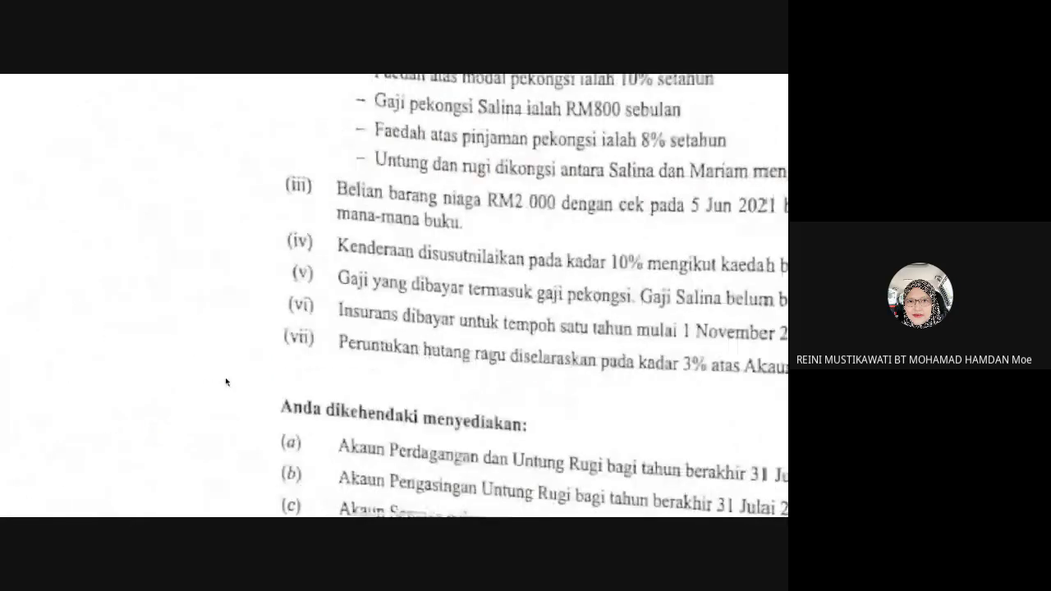
{"action": "scroll", "coordinate": [225, 380], "scroll_direction": "down", "scroll_amount": 10}
{"action": "scroll", "coordinate": [225, 380], "scroll_direction": "down", "scroll_amount": 1}
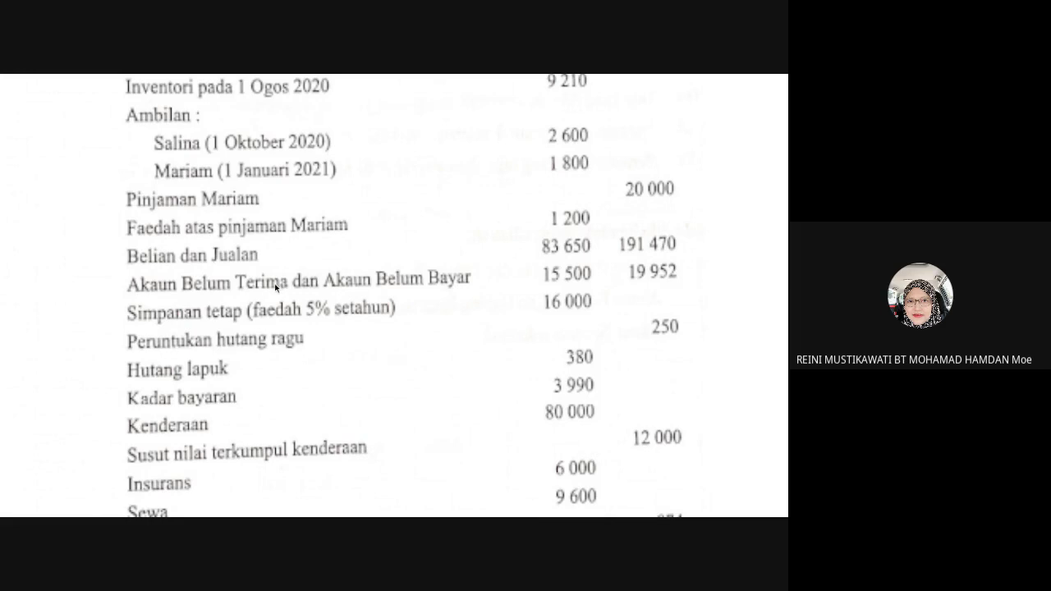
{"action": "scroll", "coordinate": [275, 288], "scroll_direction": "up", "scroll_amount": 5}
{"action": "scroll", "coordinate": [275, 287], "scroll_direction": "down", "scroll_amount": 2}
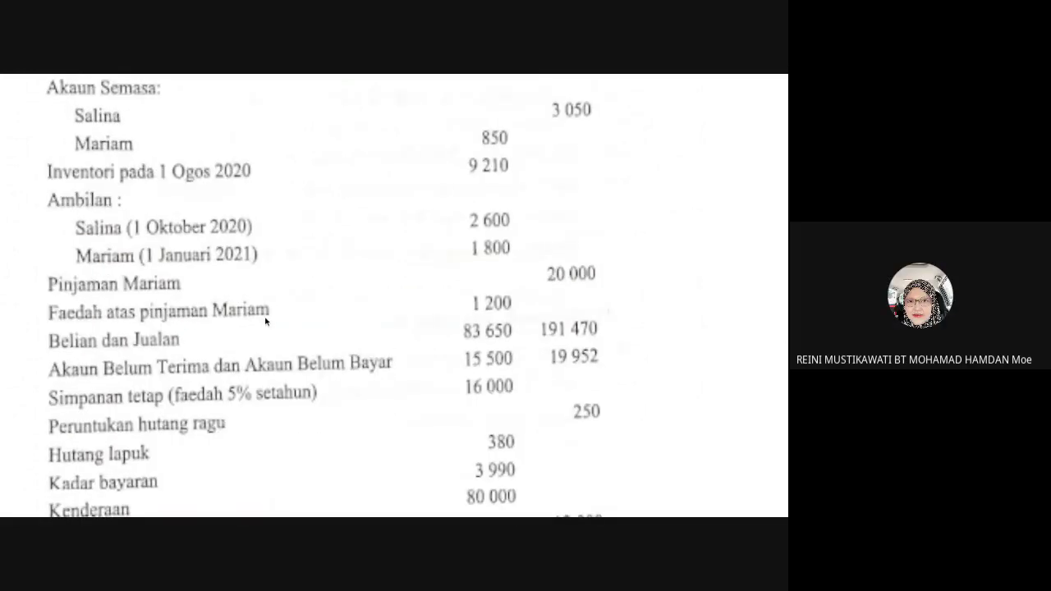
{"action": "scroll", "coordinate": [265, 320], "scroll_direction": "down", "scroll_amount": 10}
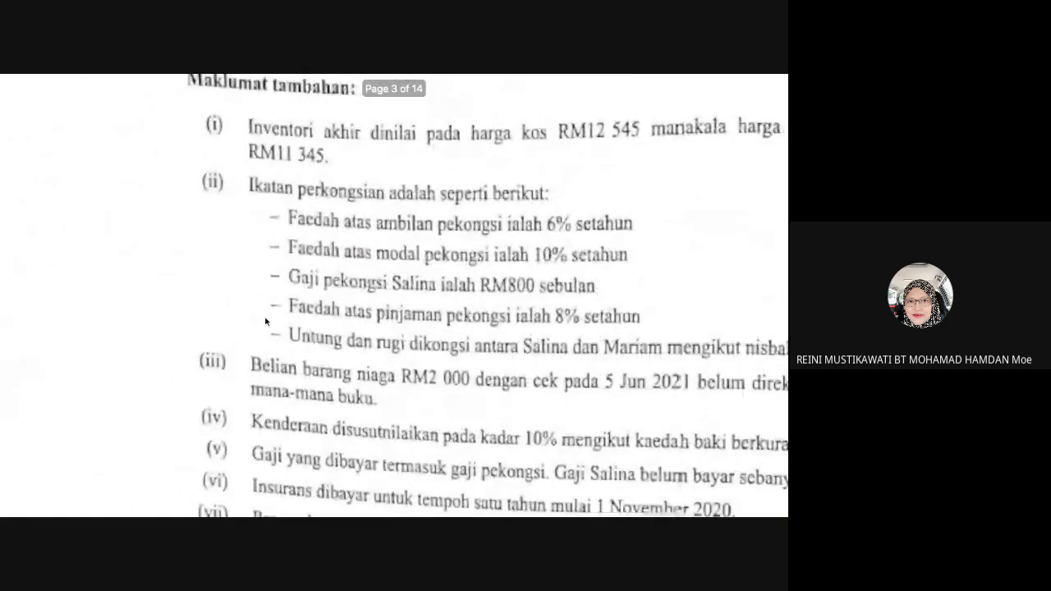
{"action": "scroll", "coordinate": [265, 321], "scroll_direction": "up", "scroll_amount": 1}
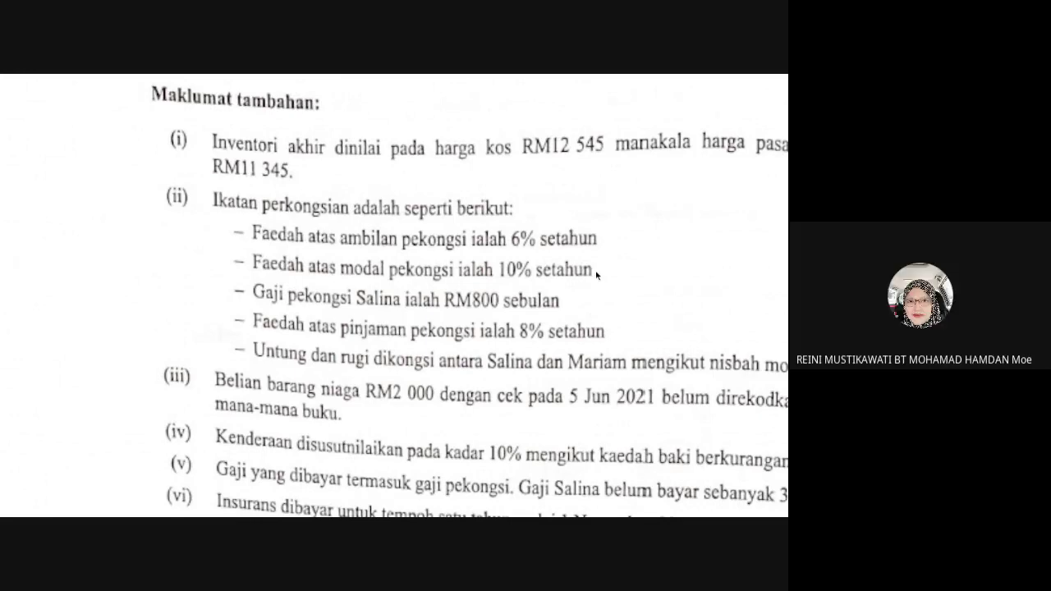
{"action": "scroll", "coordinate": [400, 355], "scroll_direction": "down", "scroll_amount": 2}
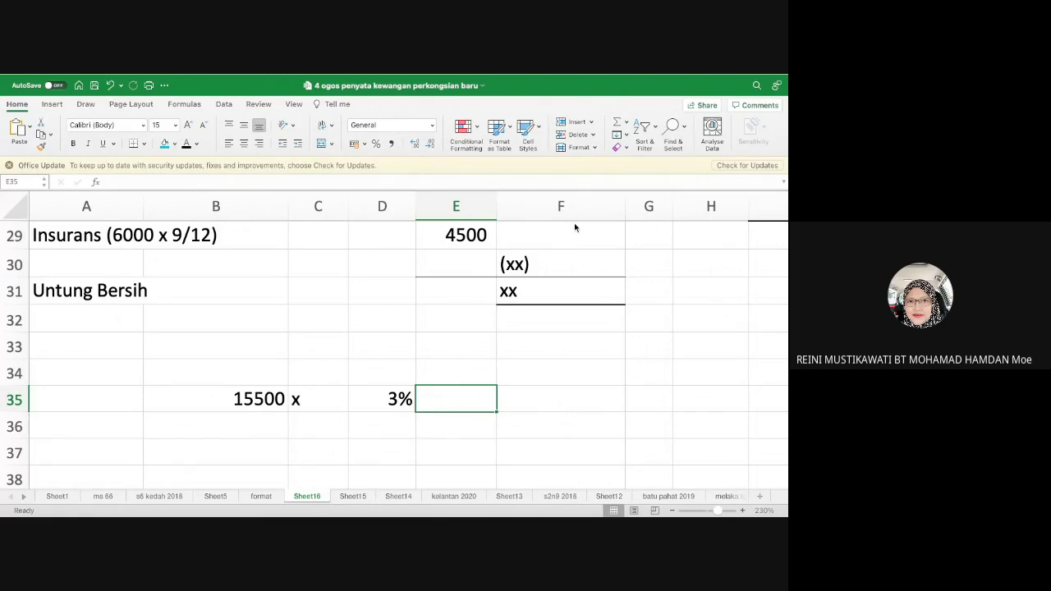
- Complete the row 35 working in the Excel worksheet with a text "=" in E35 and 465 in F35
{"action": "type", "text": "'="}
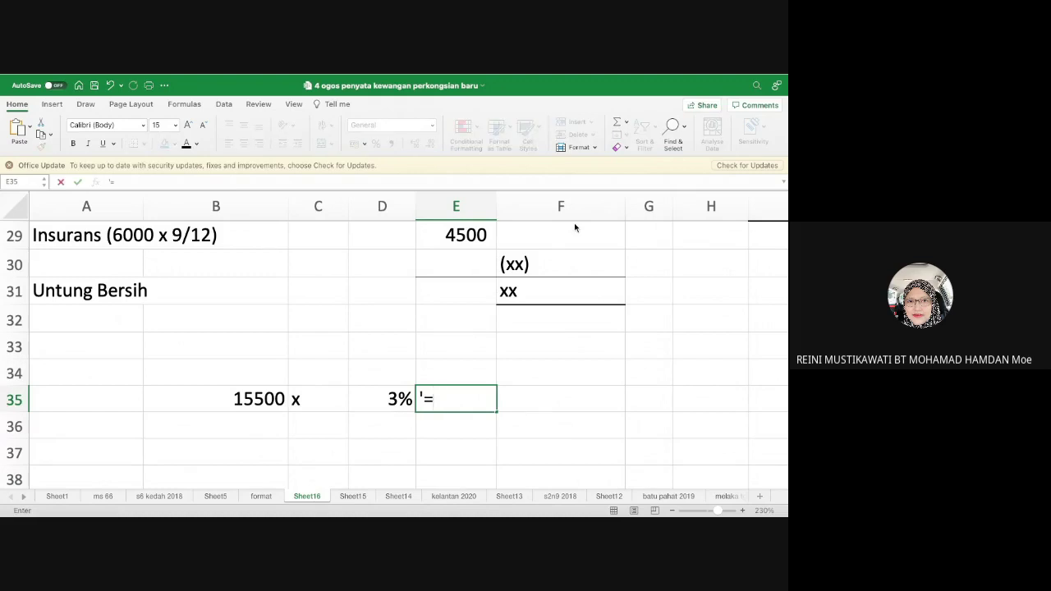
{"action": "key", "text": "Tab"}
{"action": "type", "text": "465"}
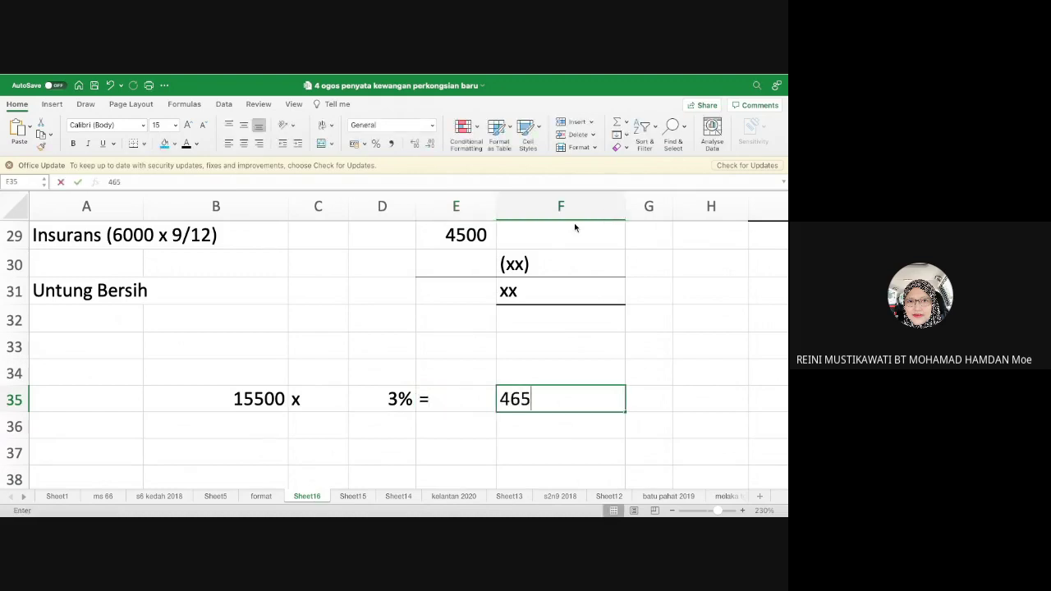
{"action": "key", "text": "Return"}
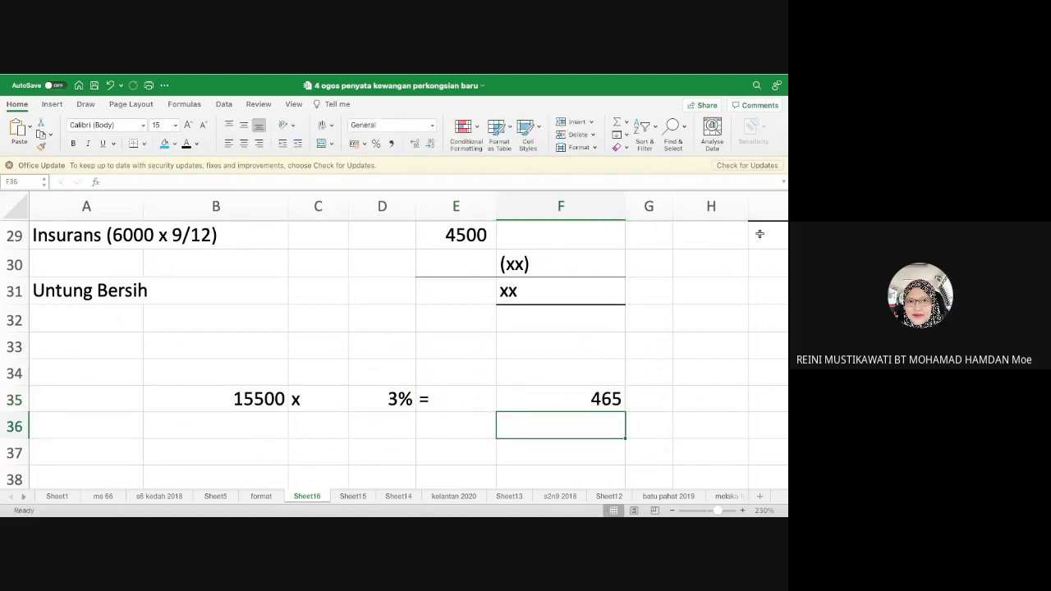
- Mark the 465 provision as "B" in G35, and add the 250 provision in F36 marked "L" in G36
{"action": "left_click", "coordinate": [647, 404]}
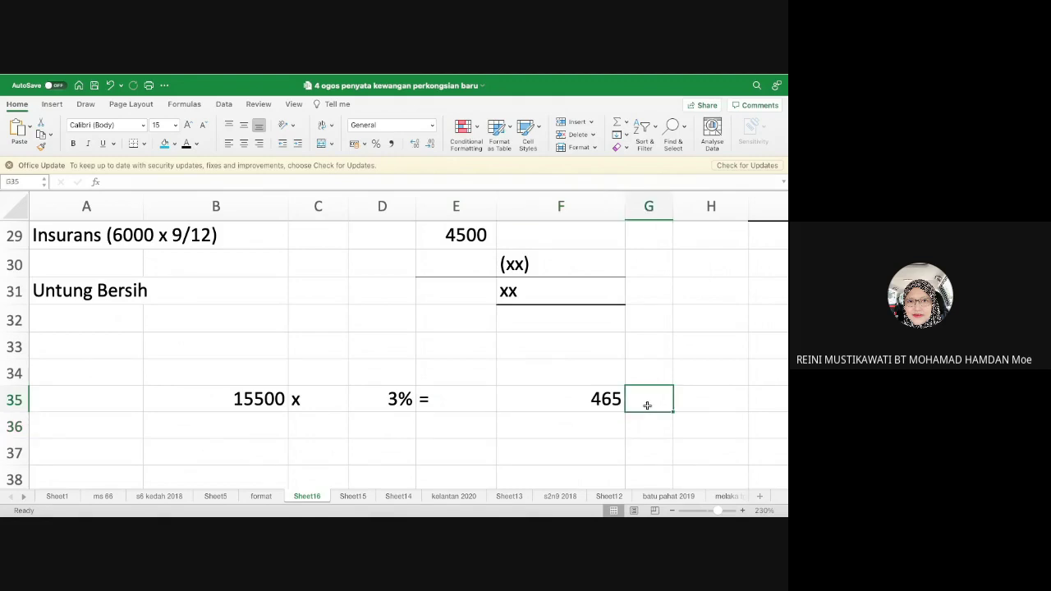
{"action": "type", "text": "B"}
{"action": "key", "text": "Return"}
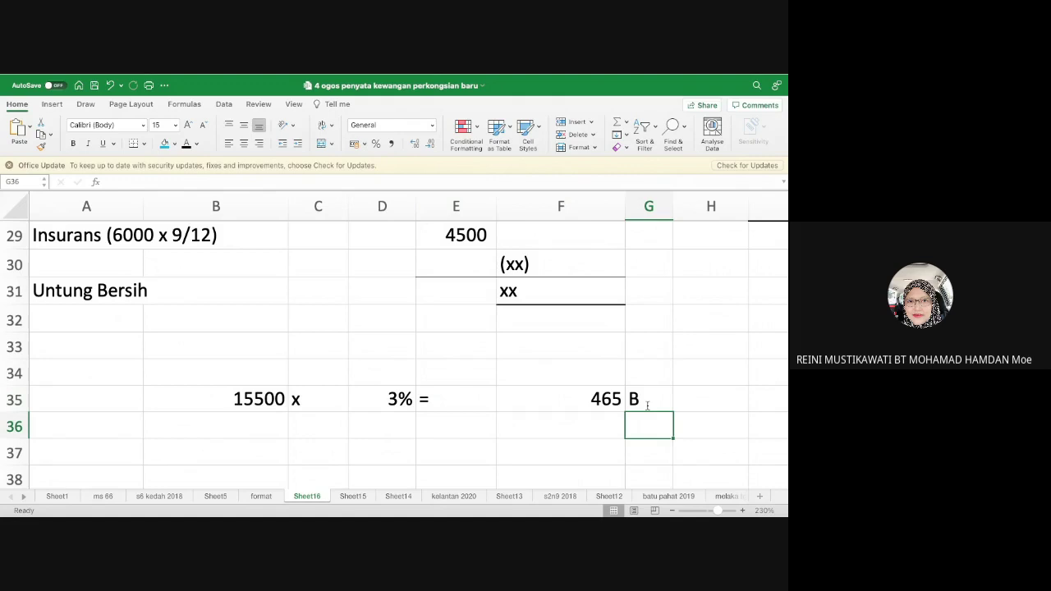
{"action": "type", "text": "L"}
{"action": "key", "text": "Left"}
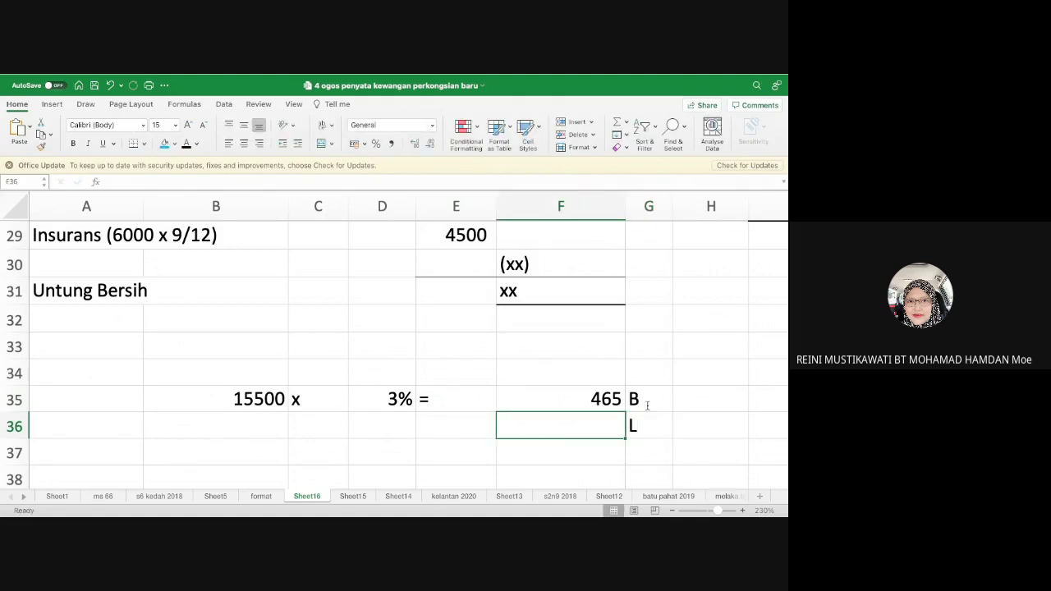
{"action": "type", "text": "250"}
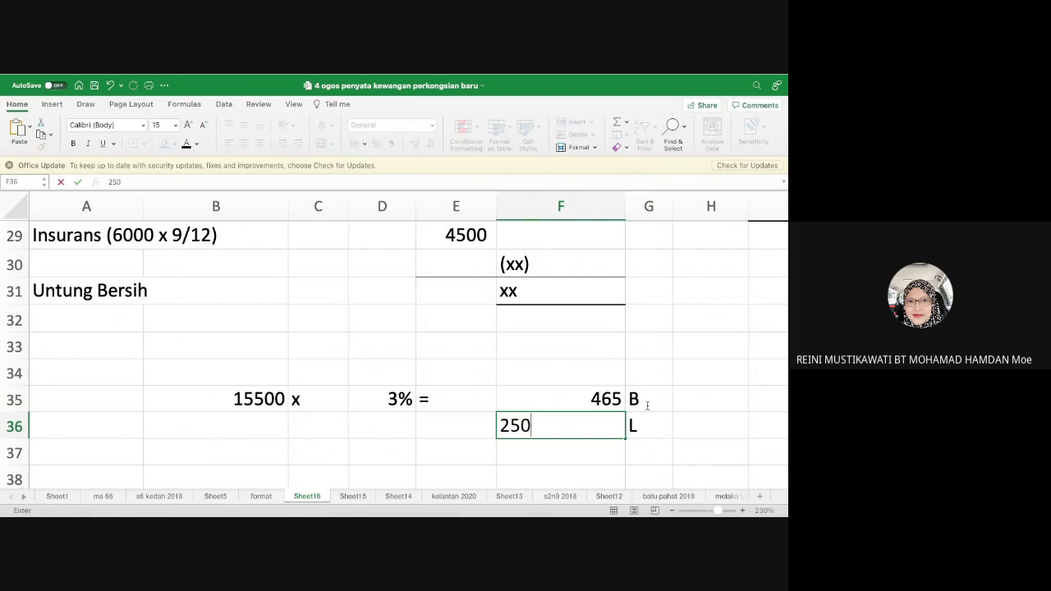
{"action": "key", "text": "Return"}
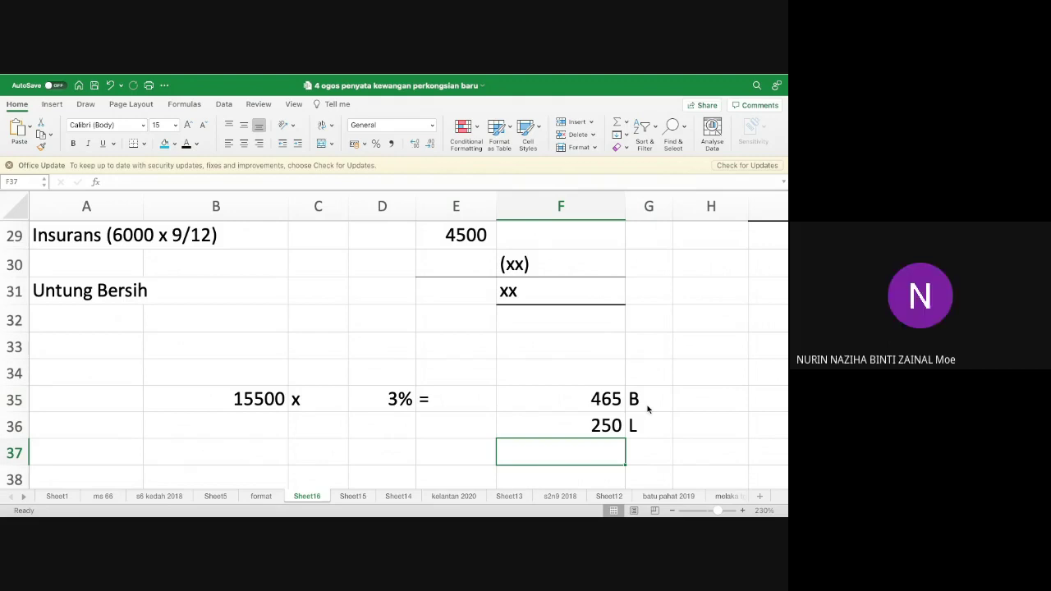
- Enter the expense label "Peruntukan hutang ragu ((15500 x 3%)-250)" in A30
{"action": "scroll", "coordinate": [511, 362], "scroll_direction": "up", "scroll_amount": 2}
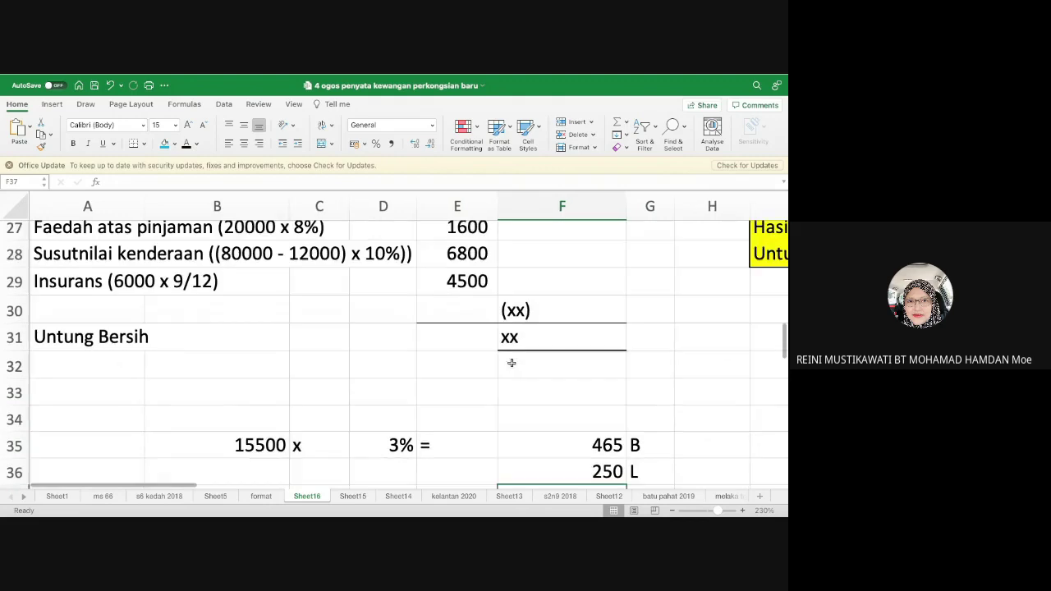
{"action": "left_click", "coordinate": [59, 322]}
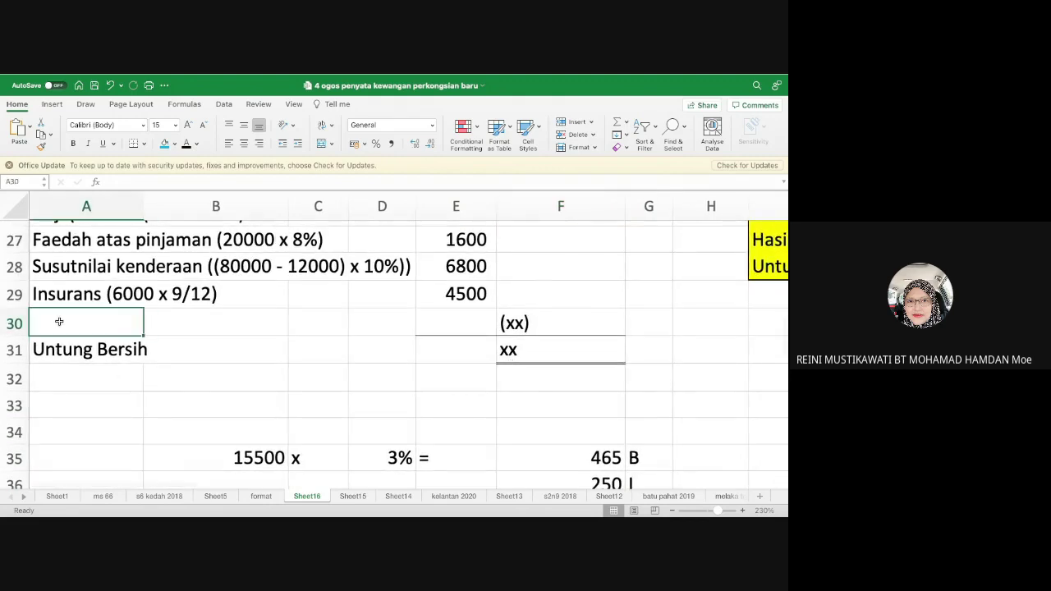
{"action": "type", "text": "Peru"}
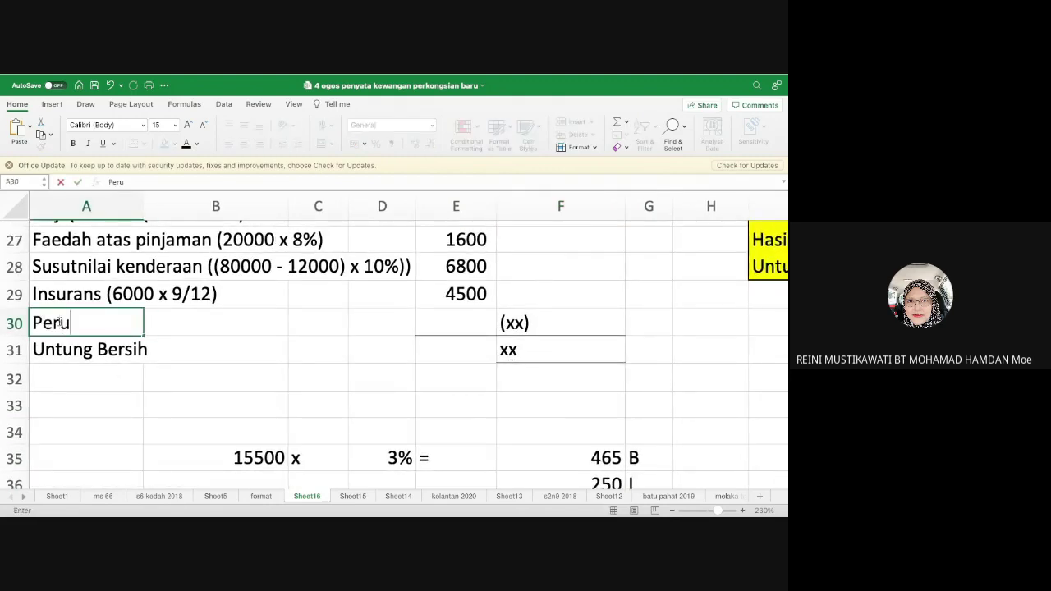
{"action": "type", "text": "ntukan "}
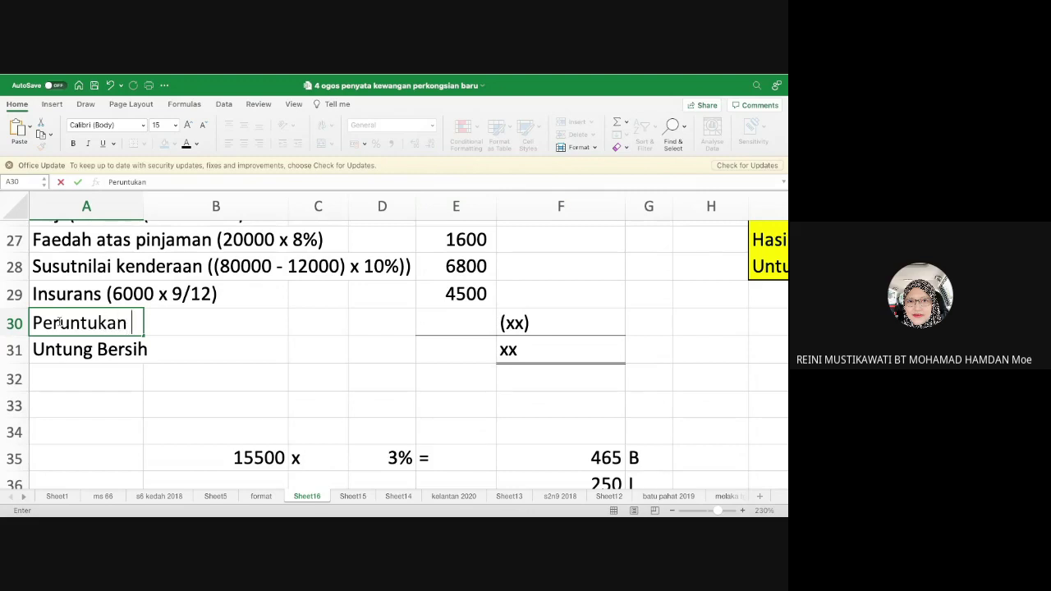
{"action": "type", "text": "hutang rahu"}
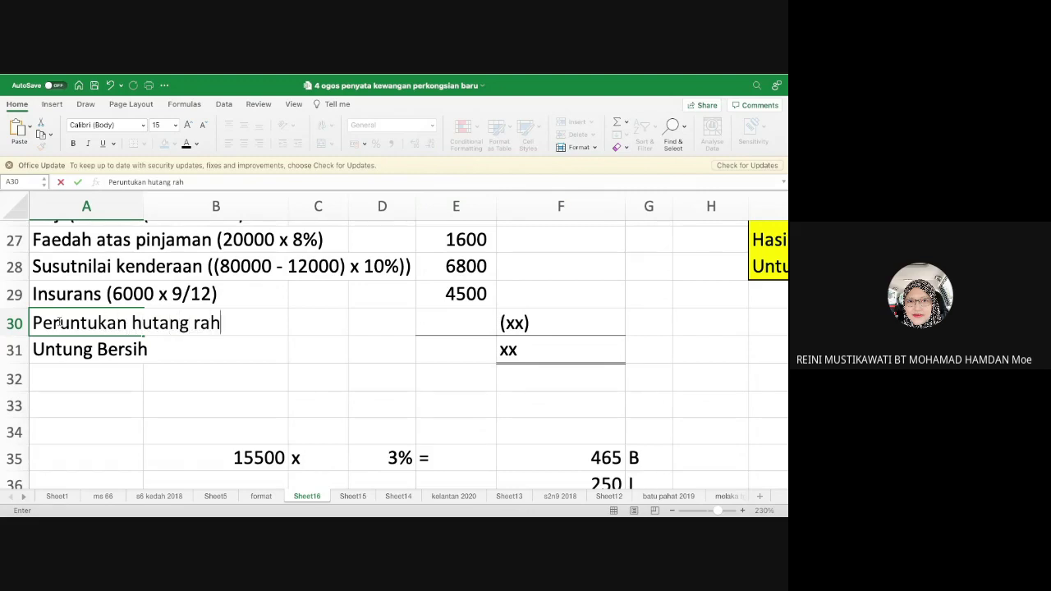
{"action": "key", "text": "BackSpace"}
{"action": "key", "text": "BackSpace"}
{"action": "type", "text": "gu ("}
{"action": "scroll", "coordinate": [213, 283], "scroll_direction": "down", "scroll_amount": 1}
{"action": "scroll", "coordinate": [214, 283], "scroll_direction": "up", "scroll_amount": 1}
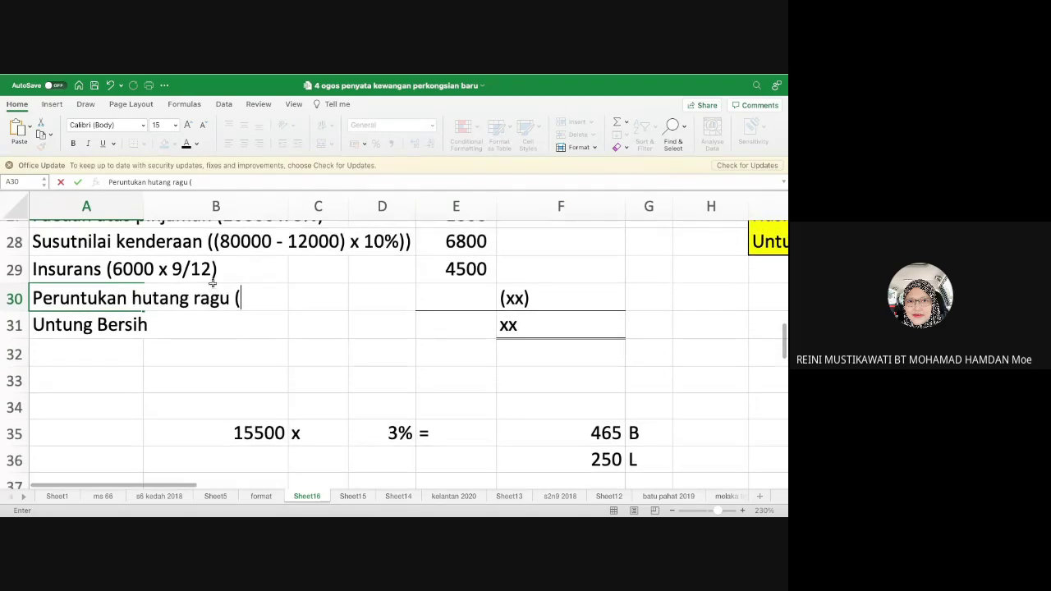
{"action": "type", "text": "15"}
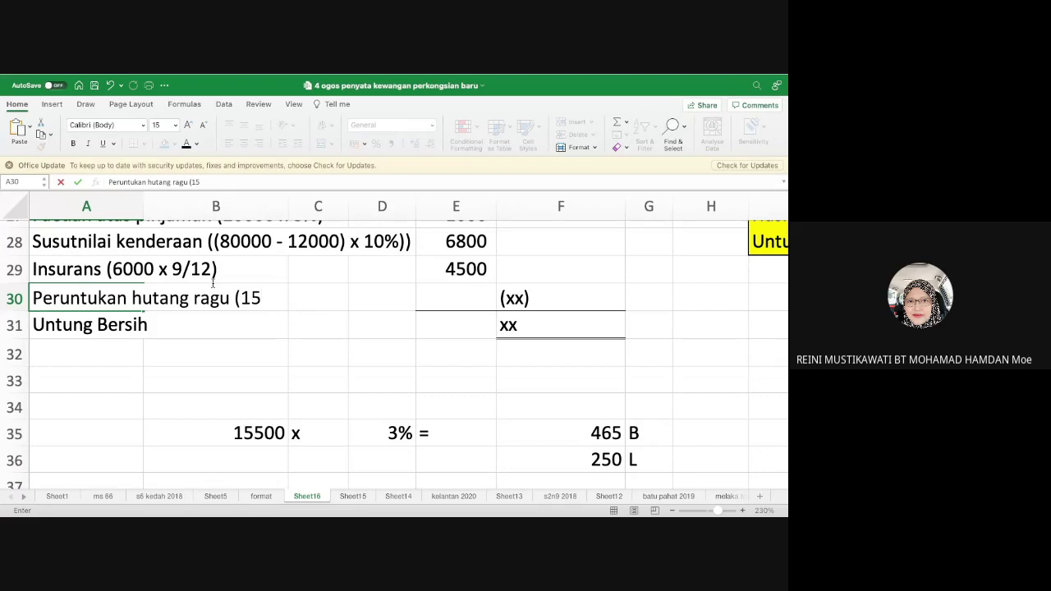
{"action": "type", "text": "500 x 3%"}
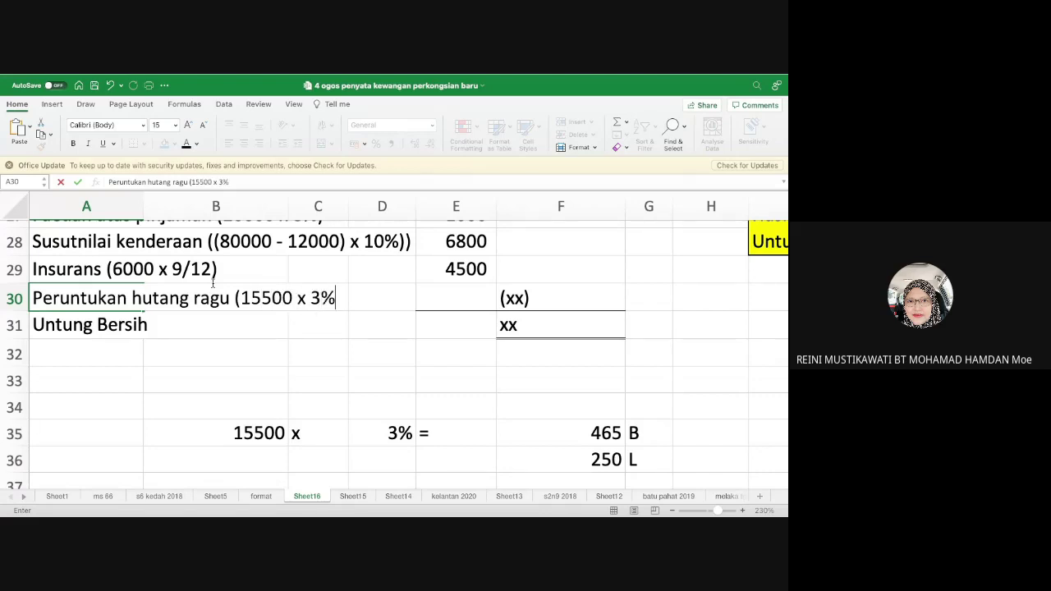
{"action": "type", "text": ")-250)"}
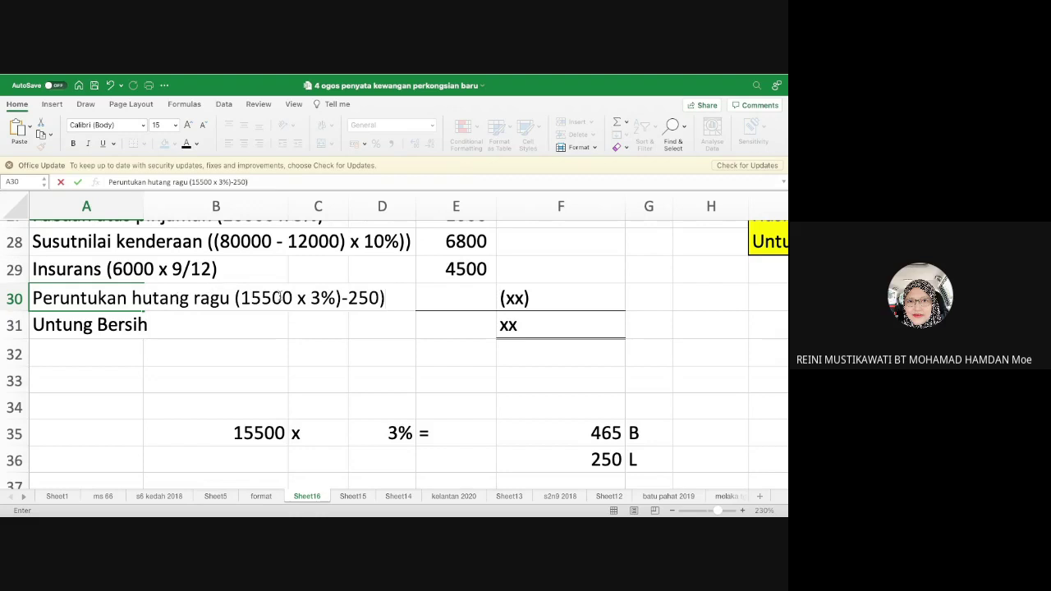
{"action": "left_click", "coordinate": [234, 298]}
{"action": "type", "text": "("}
{"action": "key", "text": "Return"}
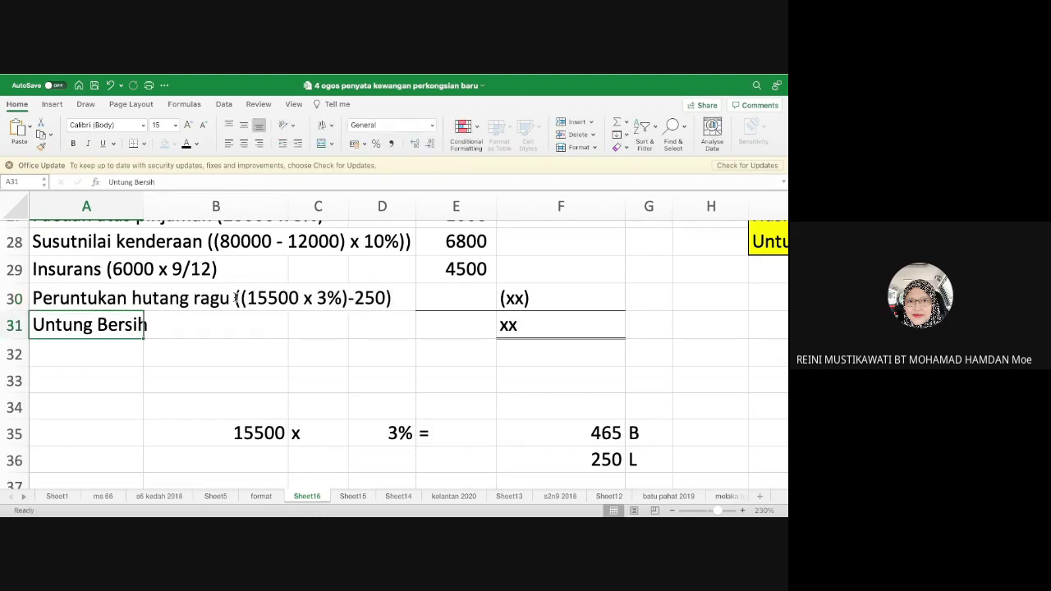
- Enter 215 in E30 as the doubtful debts provision expense
{"action": "left_click", "coordinate": [472, 296]}
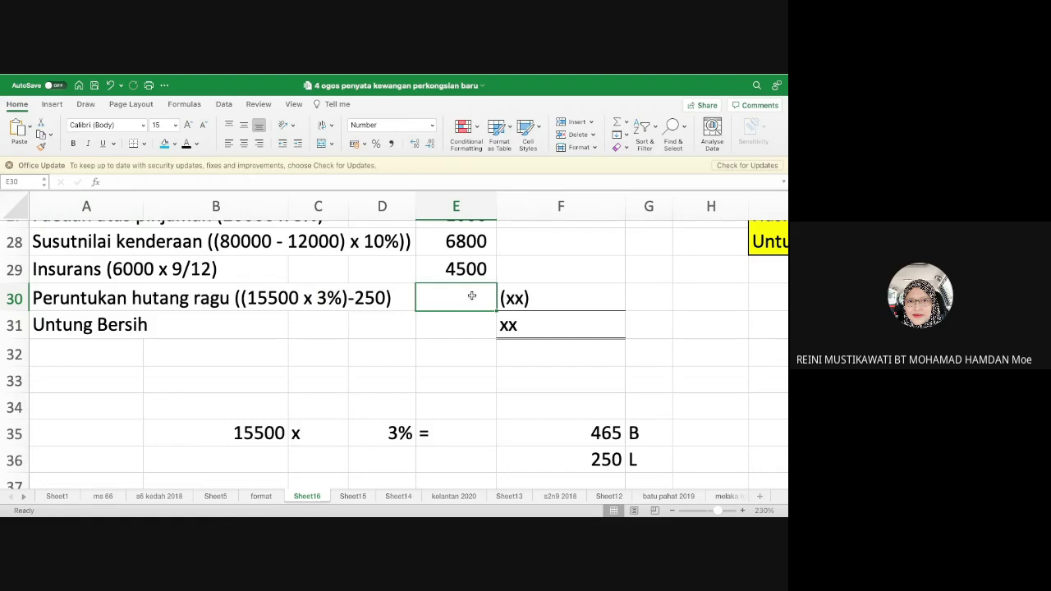
{"action": "type", "text": "215"}
{"action": "key", "text": "Return"}
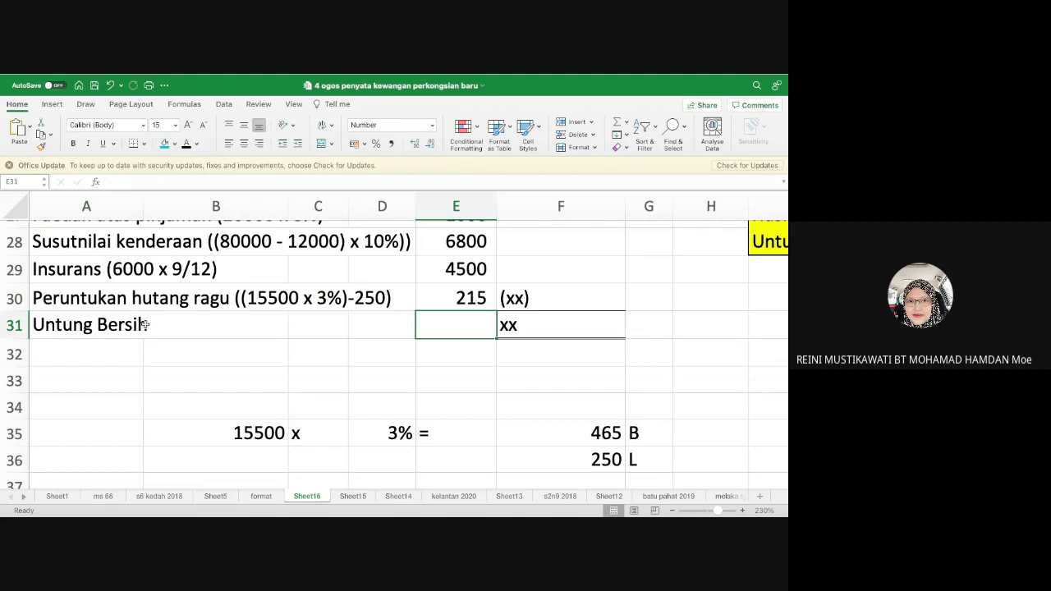
- Insert blank cells at A31:F33 with cells shifted down, making room above the Untung Bersih line
{"action": "left_click", "coordinate": [51, 324]}
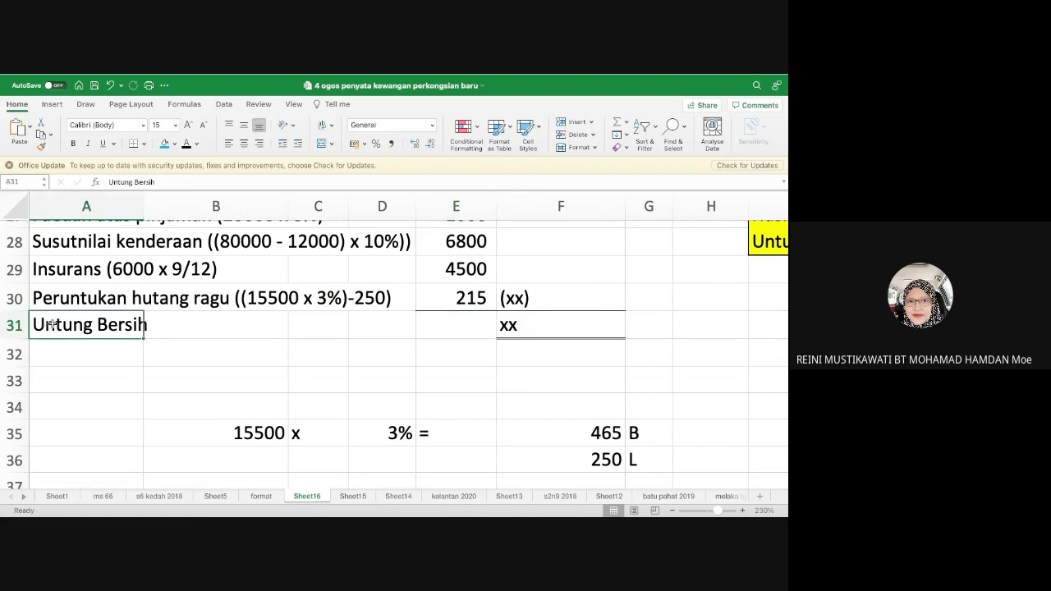
{"action": "key", "text": "shift+Right"}
{"action": "key", "text": "shift+Right"}
{"action": "key", "text": "shift+Right"}
{"action": "key", "text": "shift+Right"}
{"action": "key", "text": "shift+Right"}
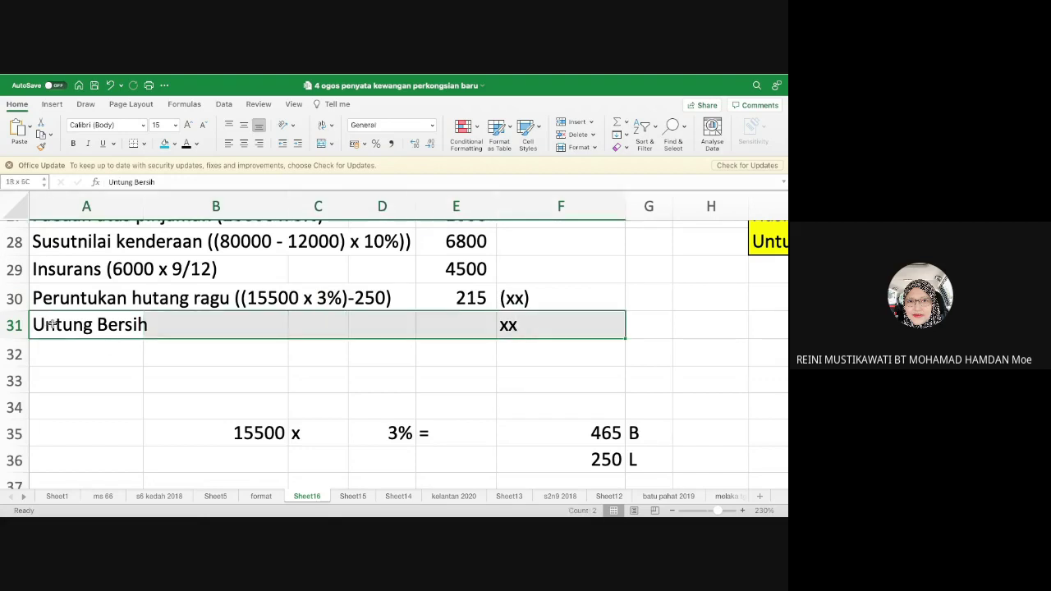
{"action": "key", "text": "shift+Down"}
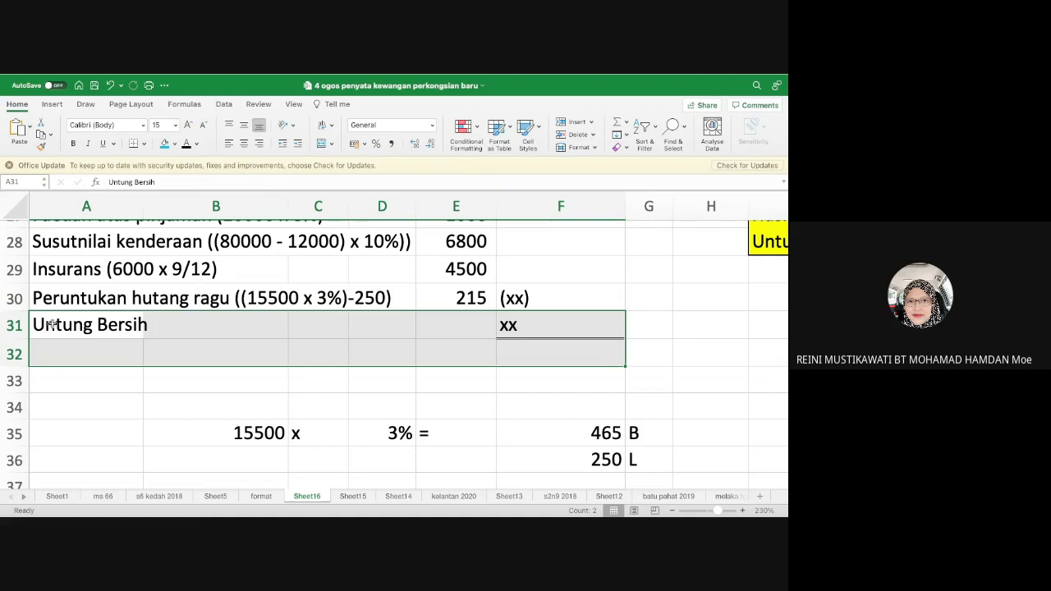
{"action": "key", "text": "shift+Down"}
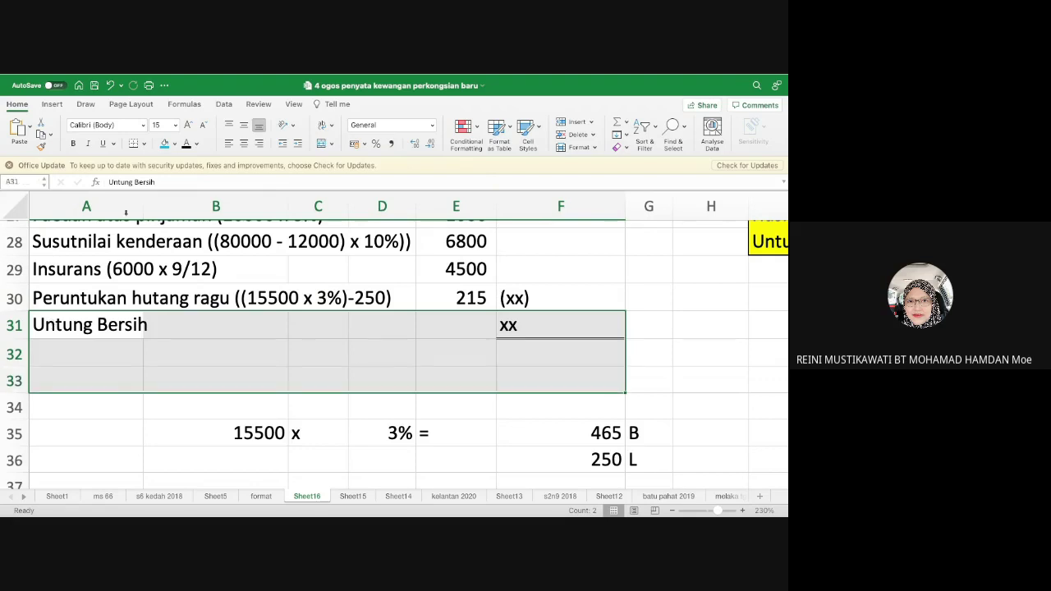
{"action": "left_click", "coordinate": [592, 122]}
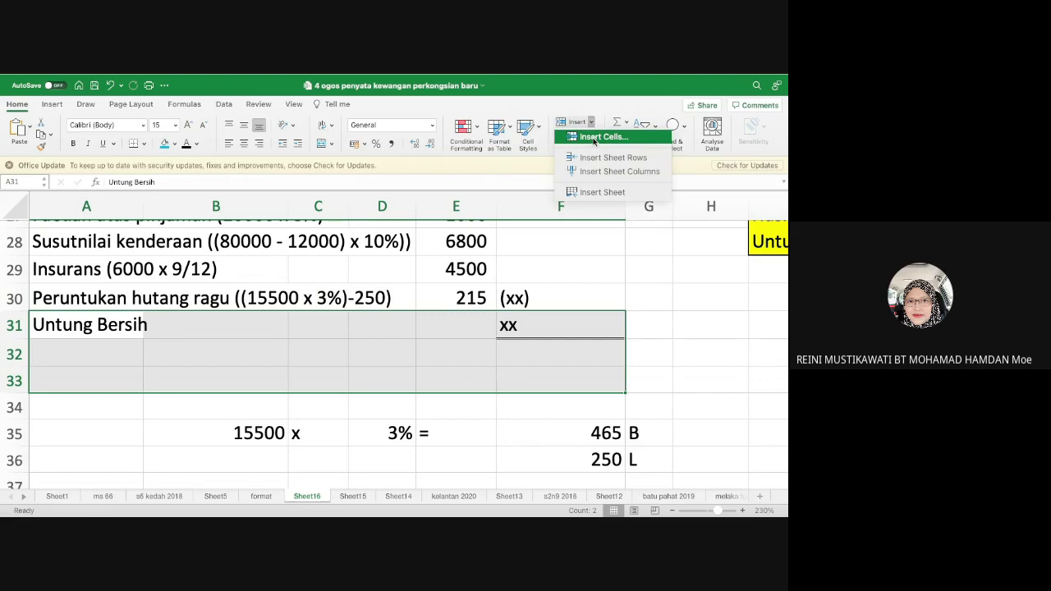
{"action": "left_click", "coordinate": [593, 137]}
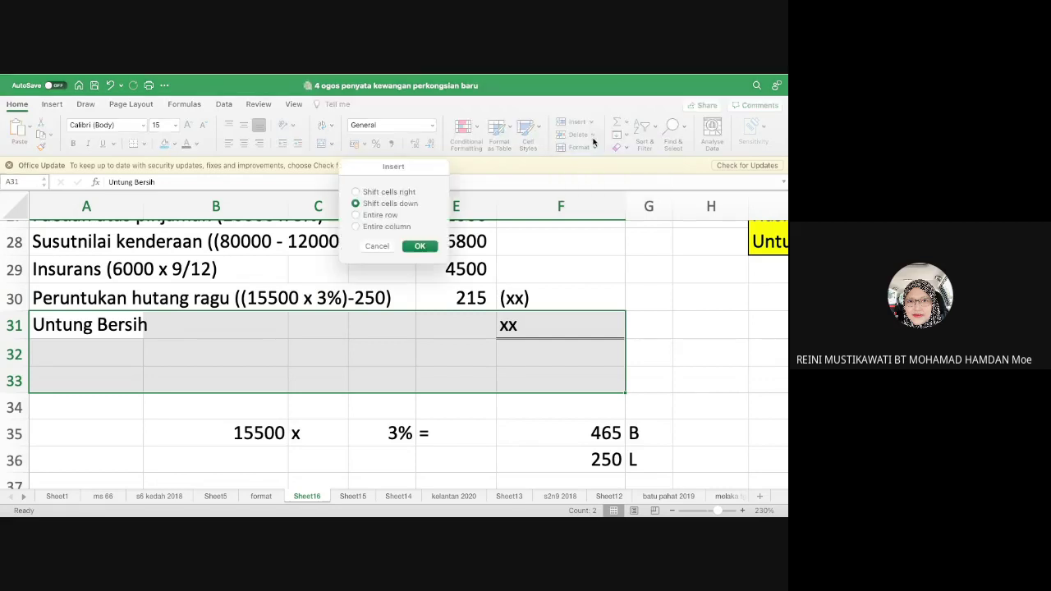
{"action": "left_click", "coordinate": [419, 247]}
- Clear the "(xx)" placeholder in F30 and remove the borders from E30 and F30
{"action": "left_click", "coordinate": [574, 289]}
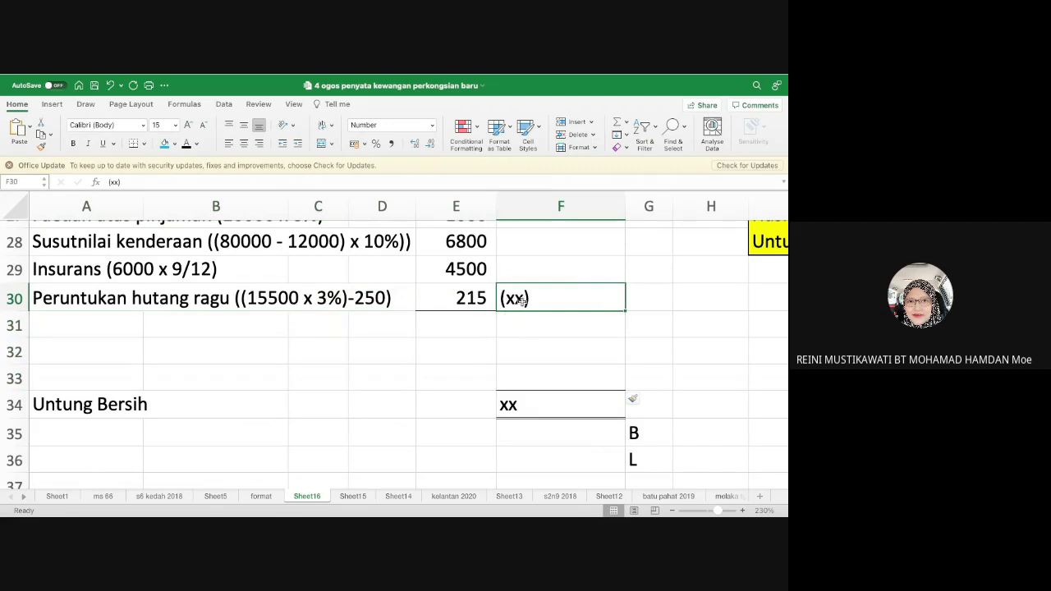
{"action": "key", "text": "Delete"}
{"action": "key", "text": "super+Tab"}
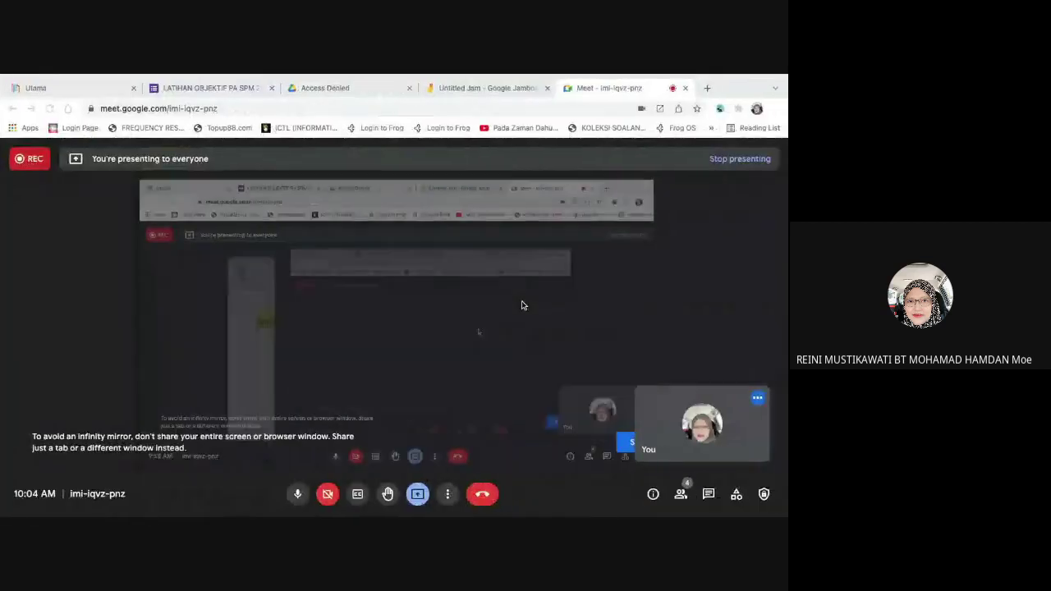
{"action": "key", "text": "super+Tab"}
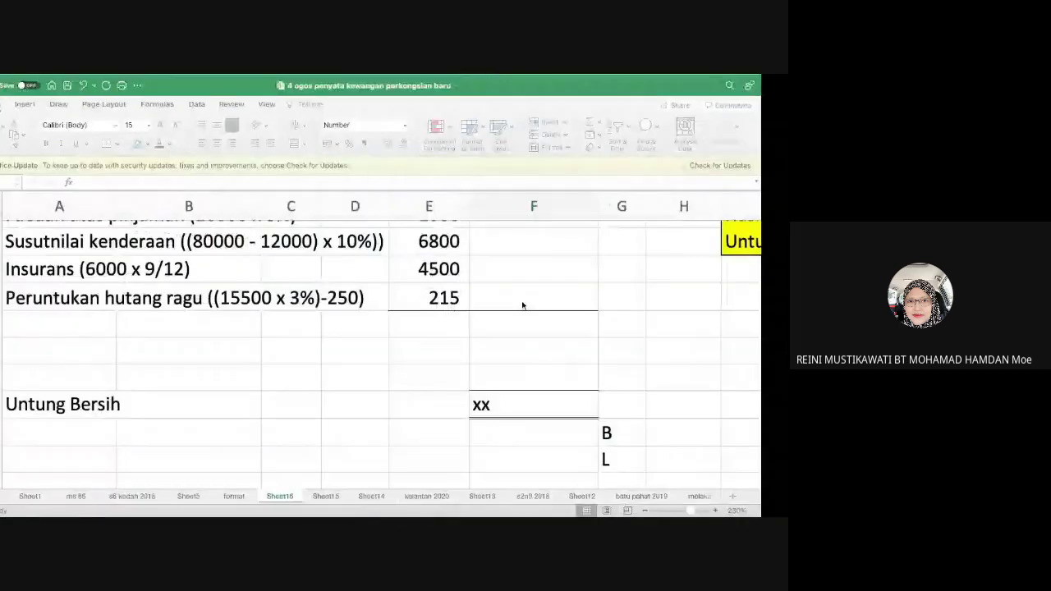
{"action": "left_click", "coordinate": [450, 302]}
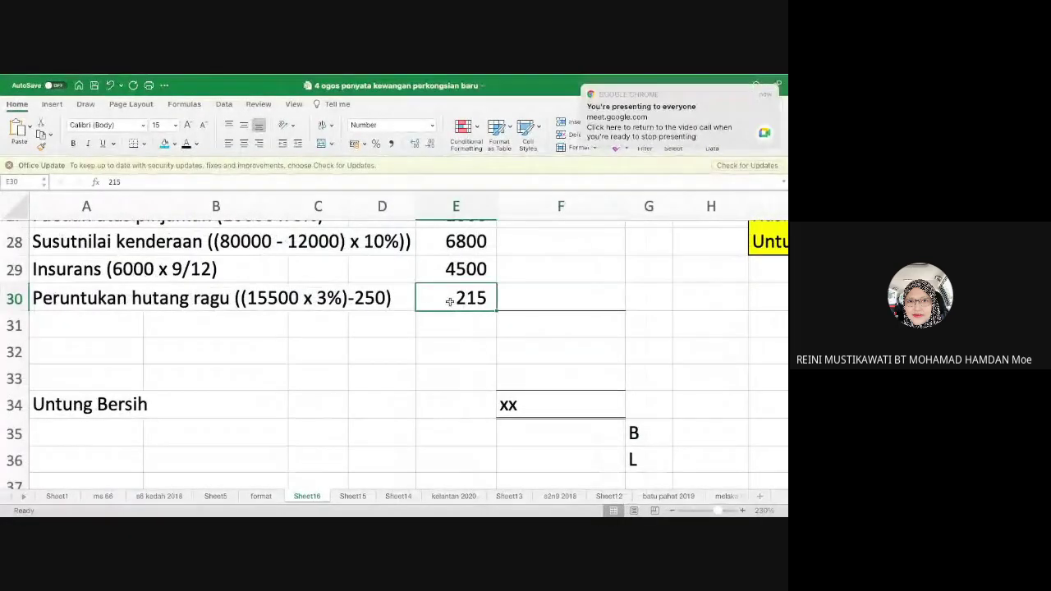
{"action": "left_click", "coordinate": [144, 143]}
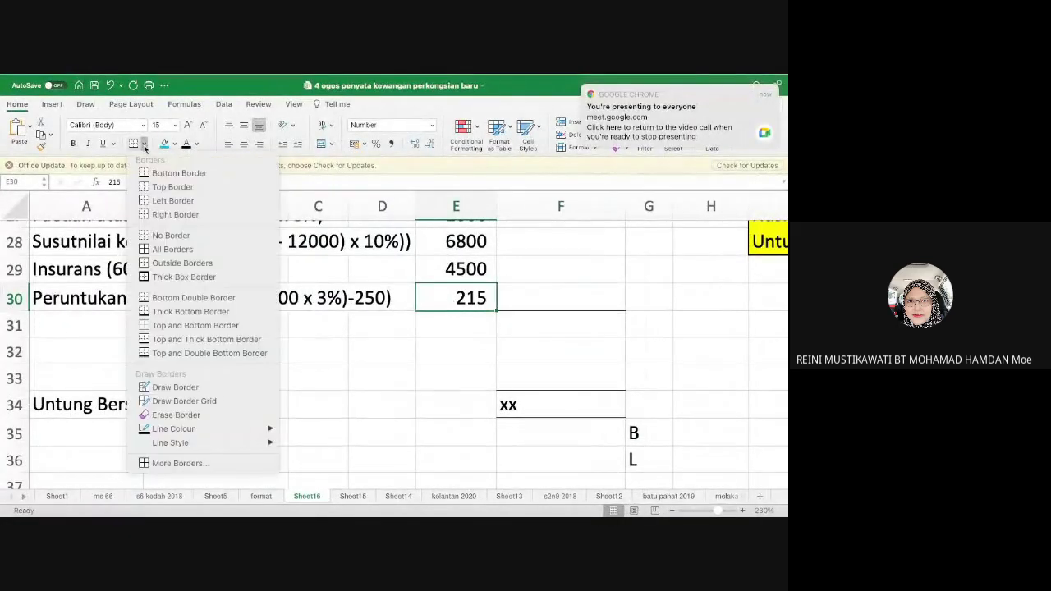
{"action": "left_click", "coordinate": [148, 238]}
{"action": "left_click", "coordinate": [532, 296]}
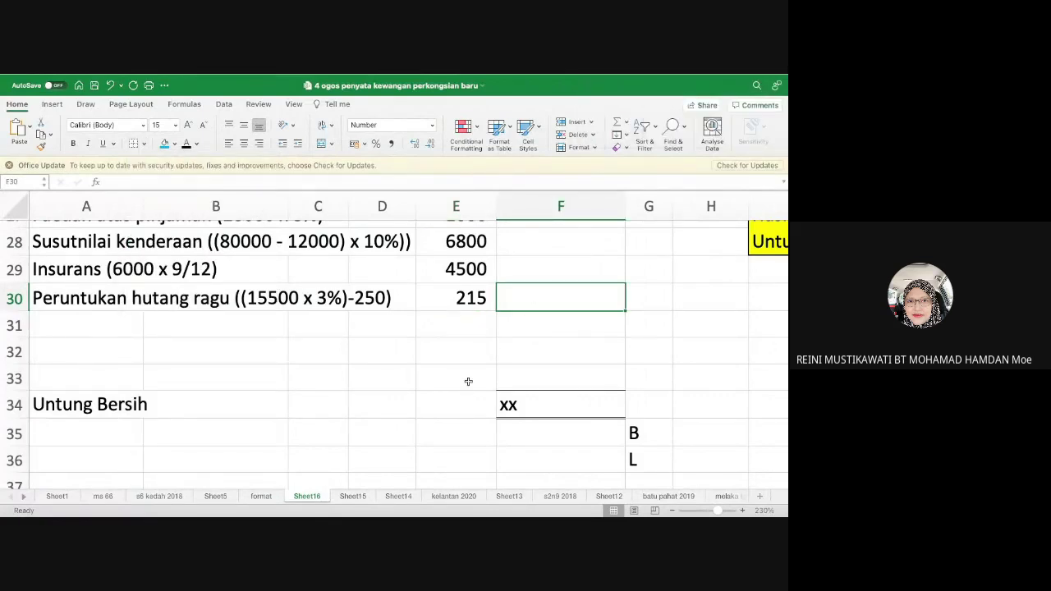
- Add a bottom border to E33, the last blank expense row above Untung Bersih
{"action": "left_click", "coordinate": [466, 380]}
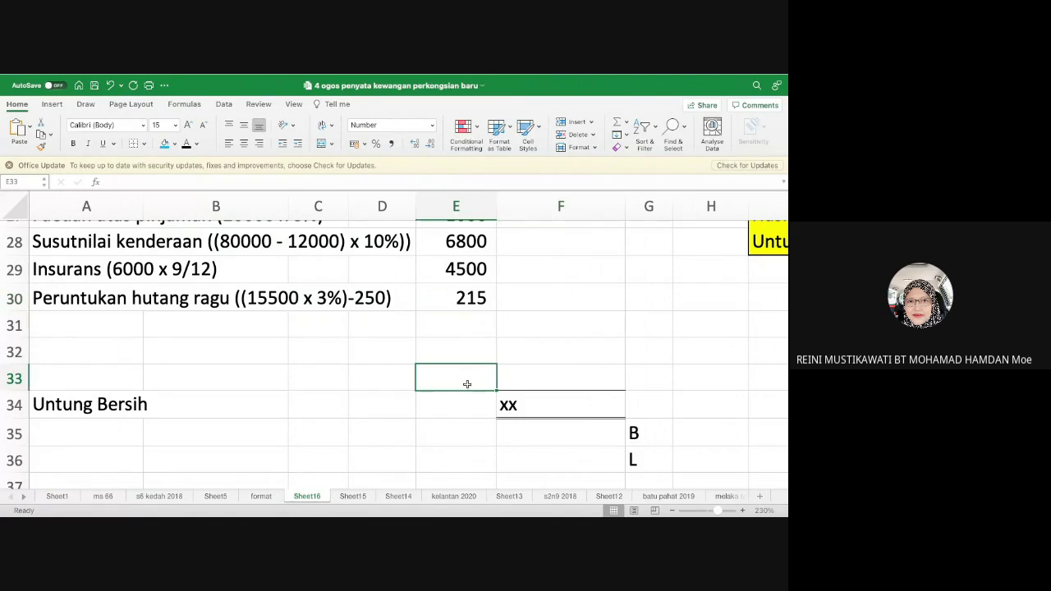
{"action": "left_click", "coordinate": [144, 144]}
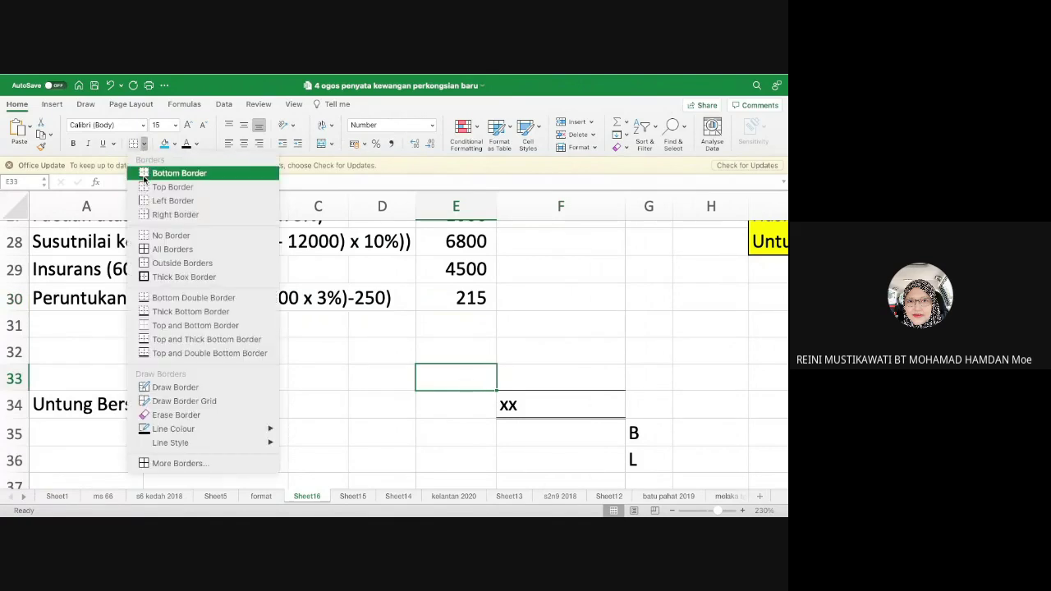
{"action": "left_click", "coordinate": [144, 173]}
{"action": "left_click", "coordinate": [541, 272]}
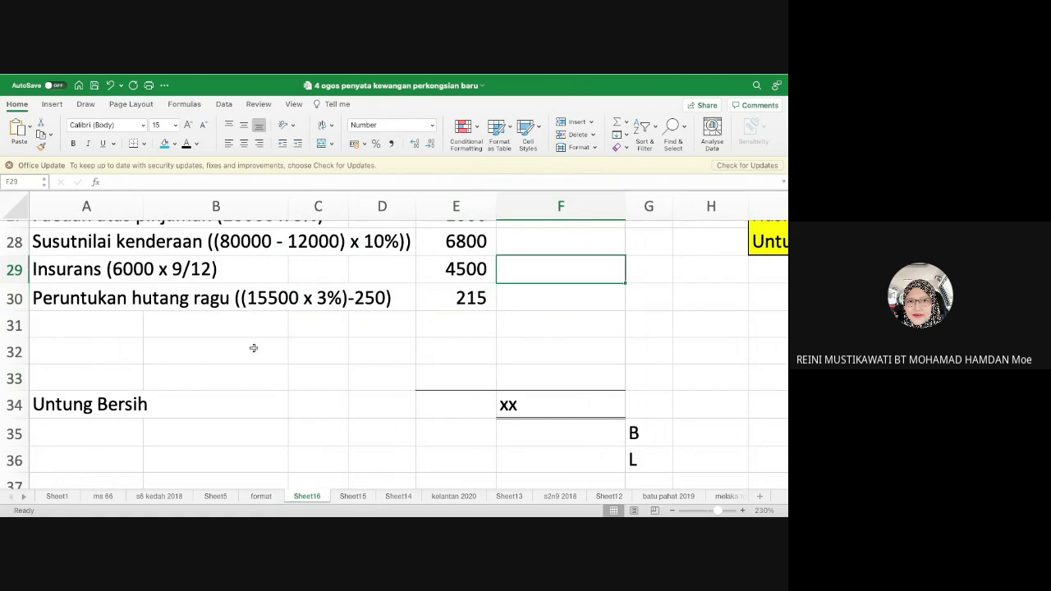
- Enter 191470 as the Jualan amount in F4 and clear the Pulangan Jualan placeholder in F5
{"action": "left_click", "coordinate": [85, 326]}
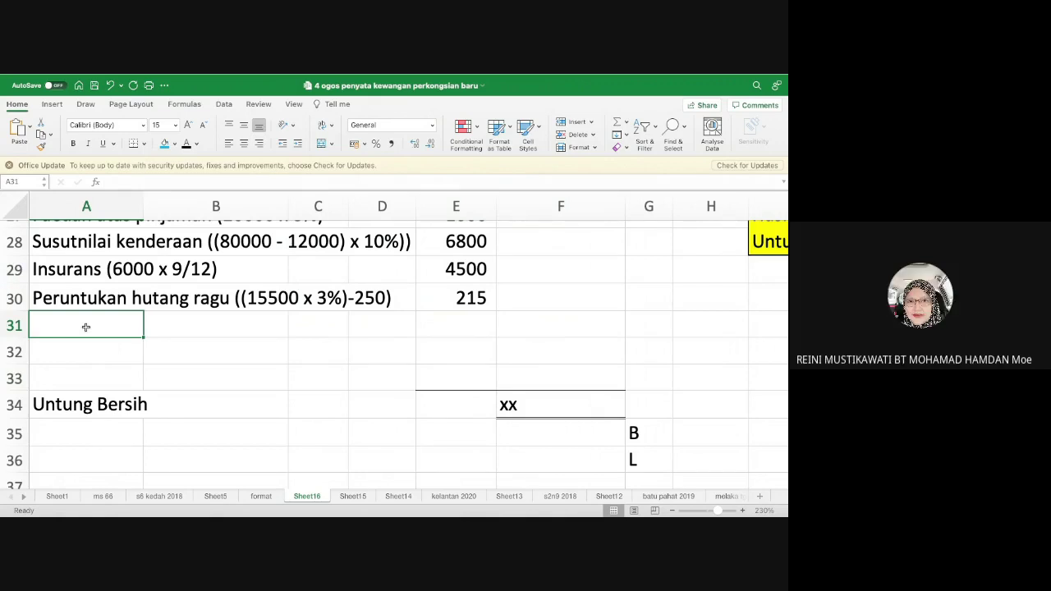
{"action": "scroll", "coordinate": [85, 326], "scroll_direction": "up", "scroll_amount": 15}
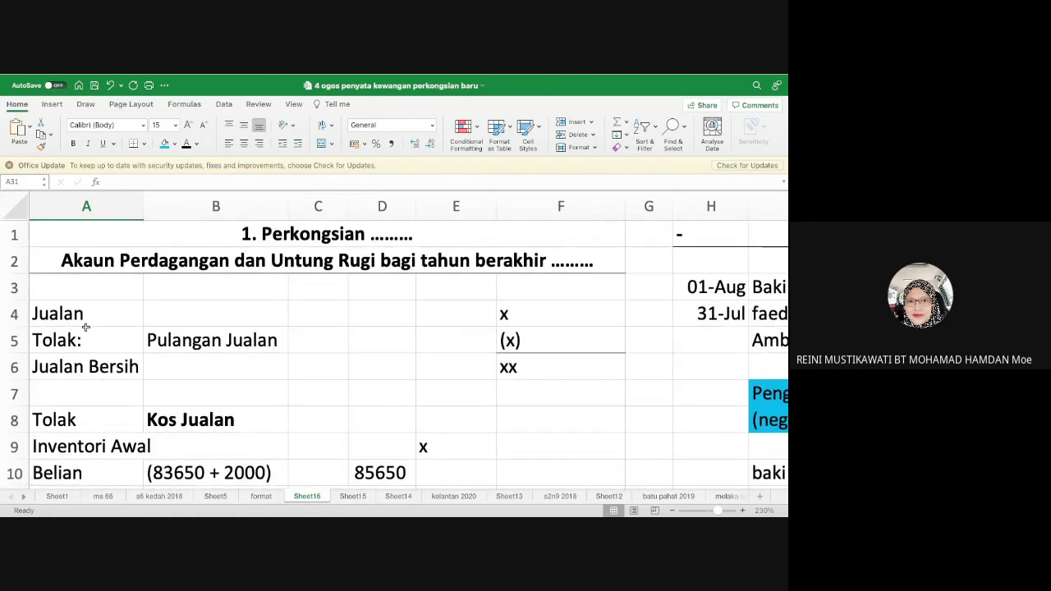
{"action": "left_click", "coordinate": [570, 314]}
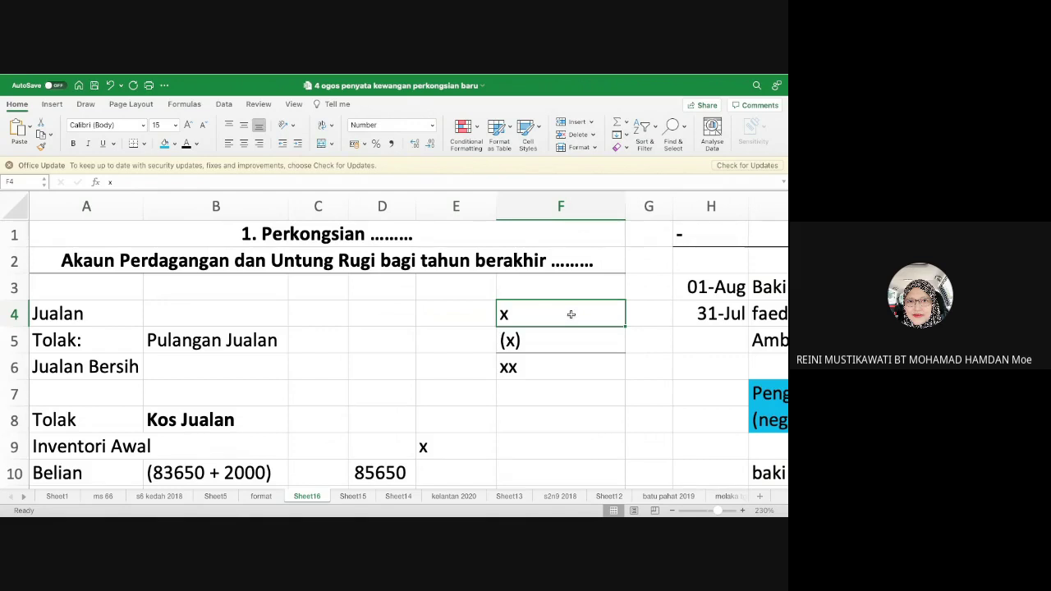
{"action": "type", "text": "191"}
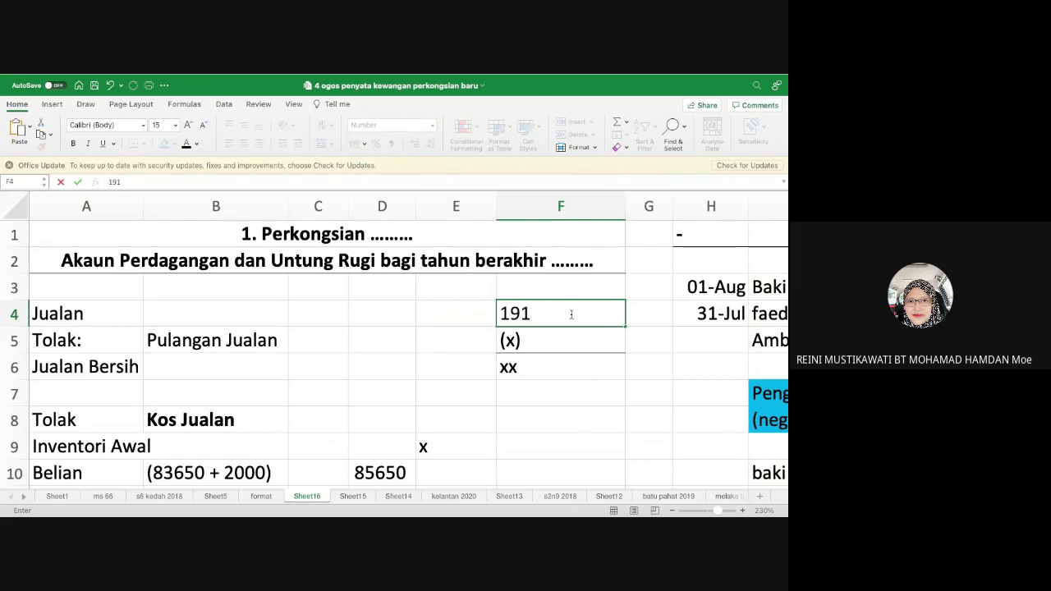
{"action": "type", "text": "470"}
{"action": "key", "text": "Return"}
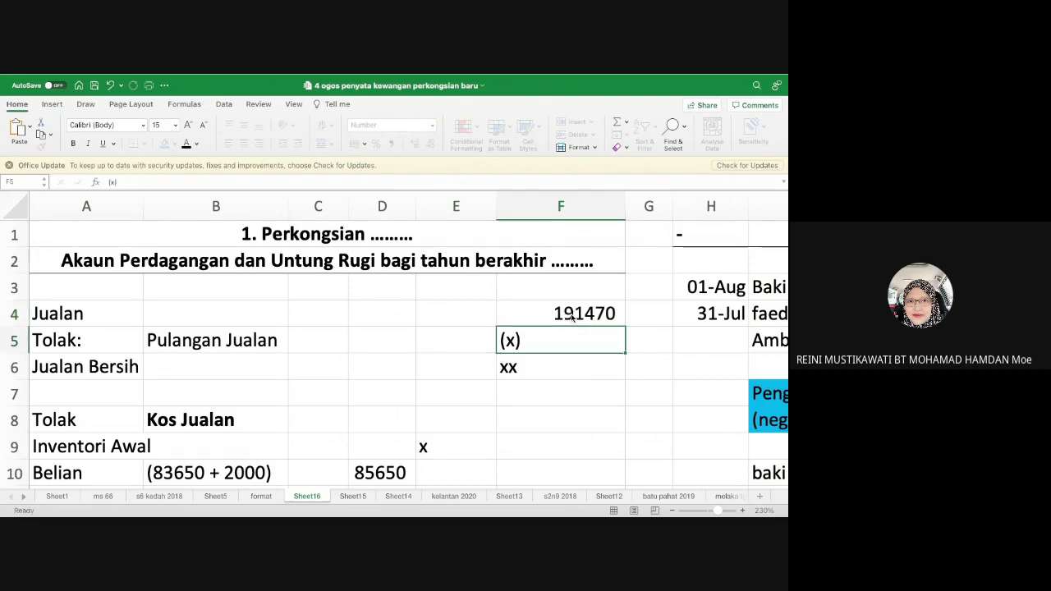
{"action": "key", "text": "Delete"}
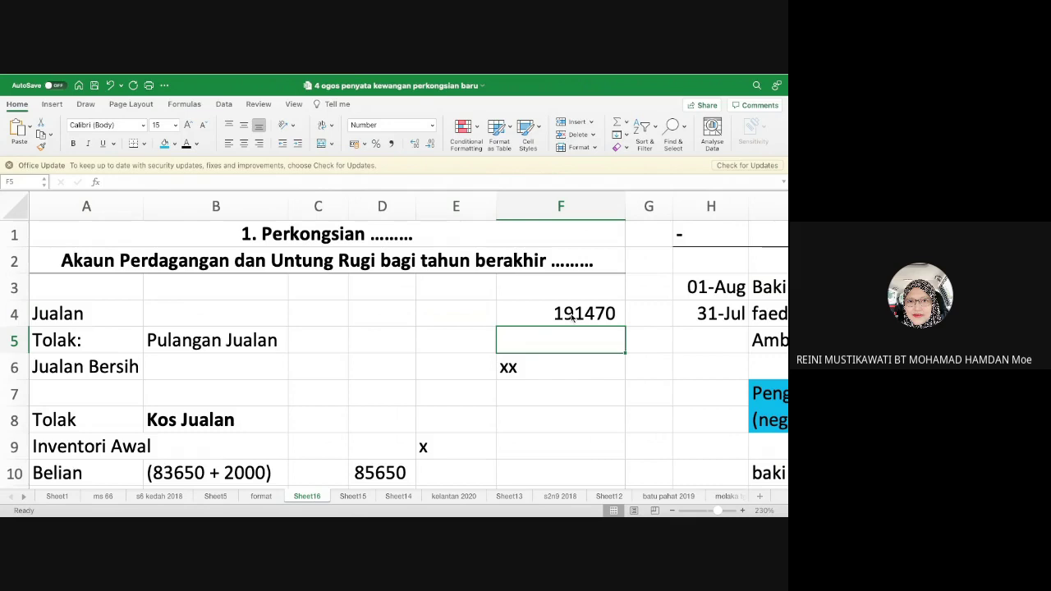
- Check the returns figures in the trial balance and enter -630 as the Pulangan Jualan amount in F5
{"action": "key", "text": "ctrl+Left"}
{"action": "scroll", "coordinate": [539, 263], "scroll_direction": "up", "scroll_amount": 3}
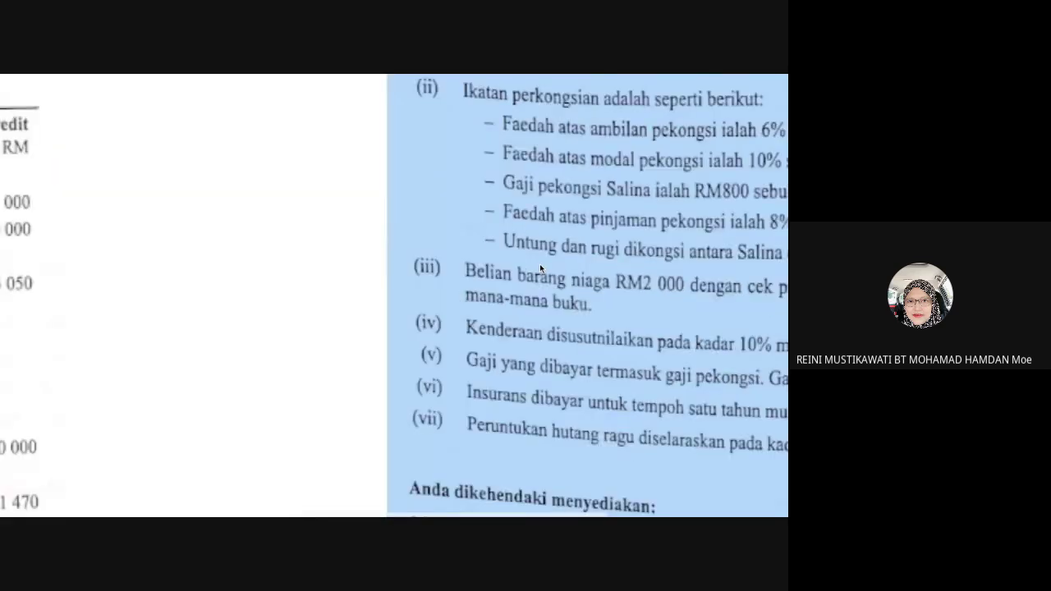
{"action": "scroll", "coordinate": [539, 264], "scroll_direction": "down", "scroll_amount": 5}
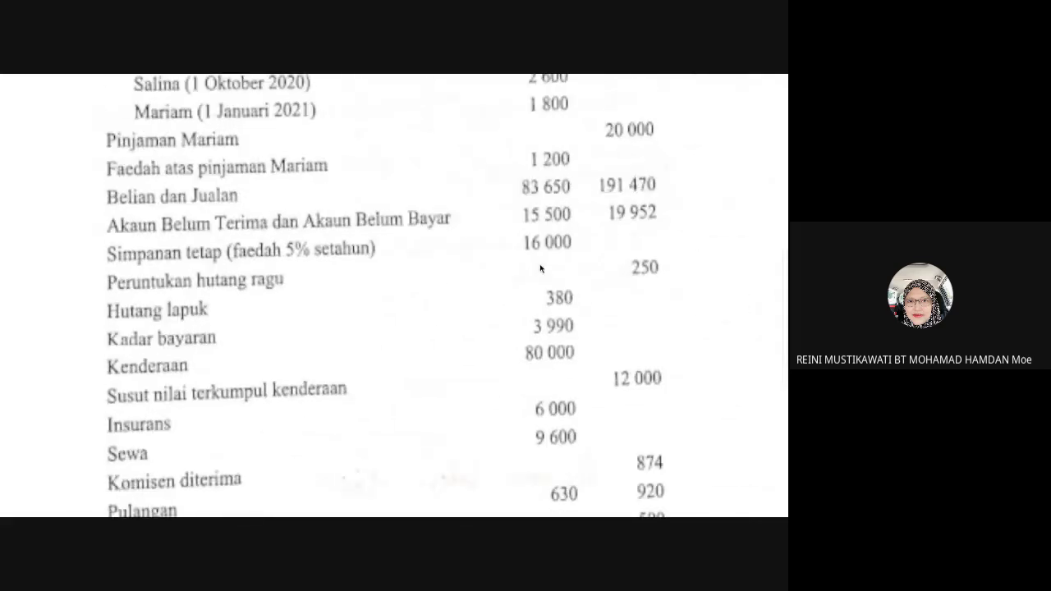
{"action": "scroll", "coordinate": [539, 264], "scroll_direction": "down", "scroll_amount": 5}
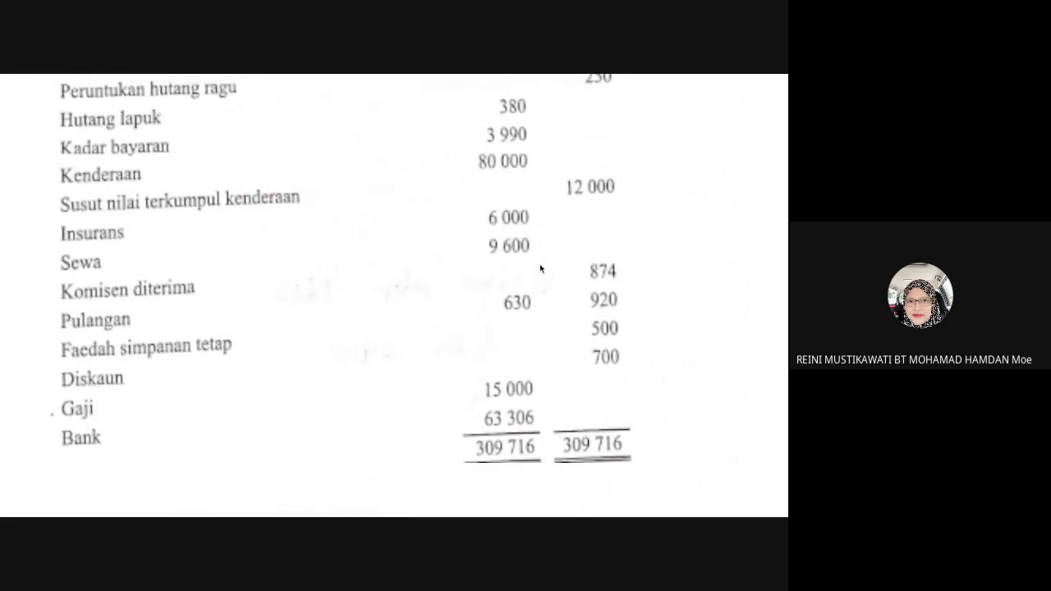
{"action": "scroll", "coordinate": [575, 219], "scroll_direction": "up", "scroll_amount": 5}
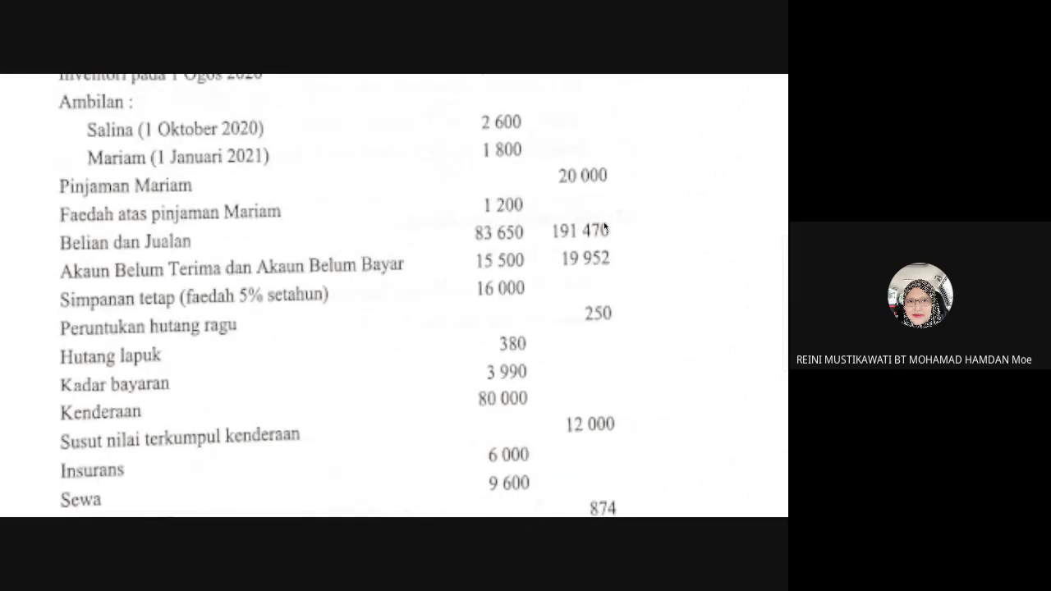
{"action": "scroll", "coordinate": [605, 226], "scroll_direction": "down", "scroll_amount": 5}
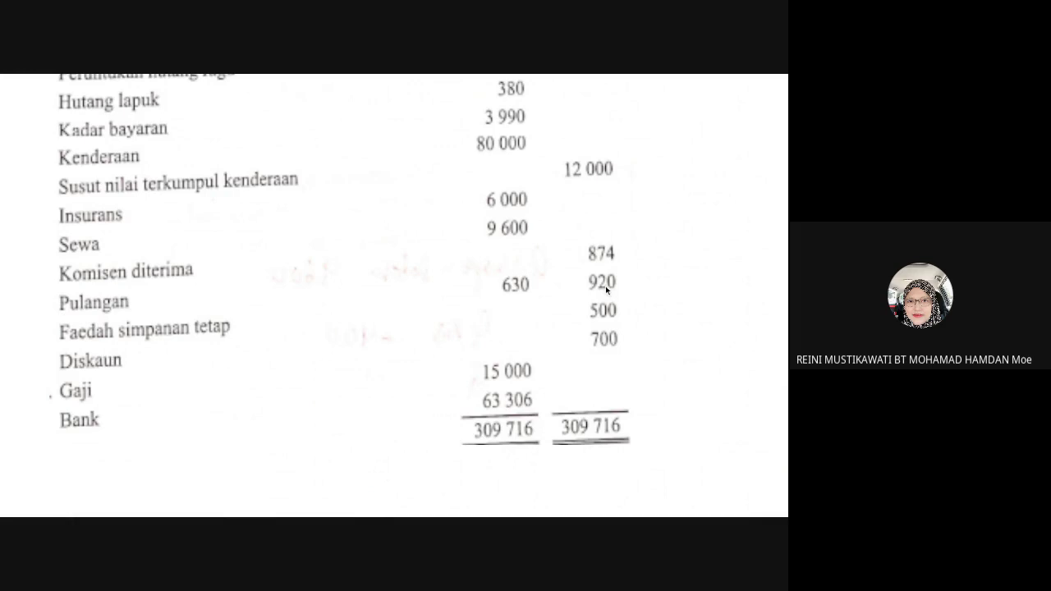
{"action": "key", "text": "ctrl+Right"}
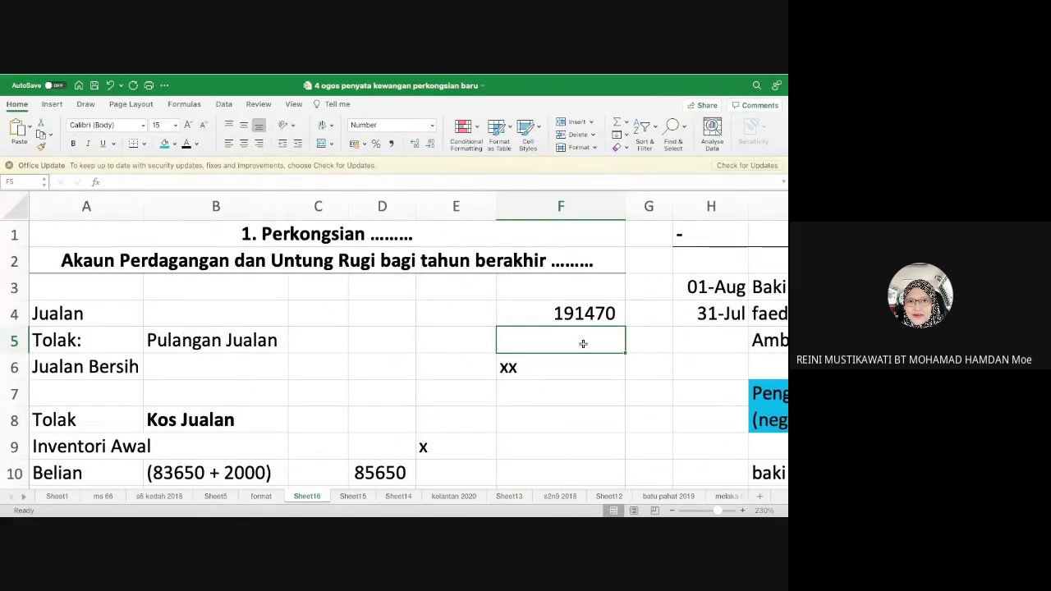
{"action": "type", "text": "-630"}
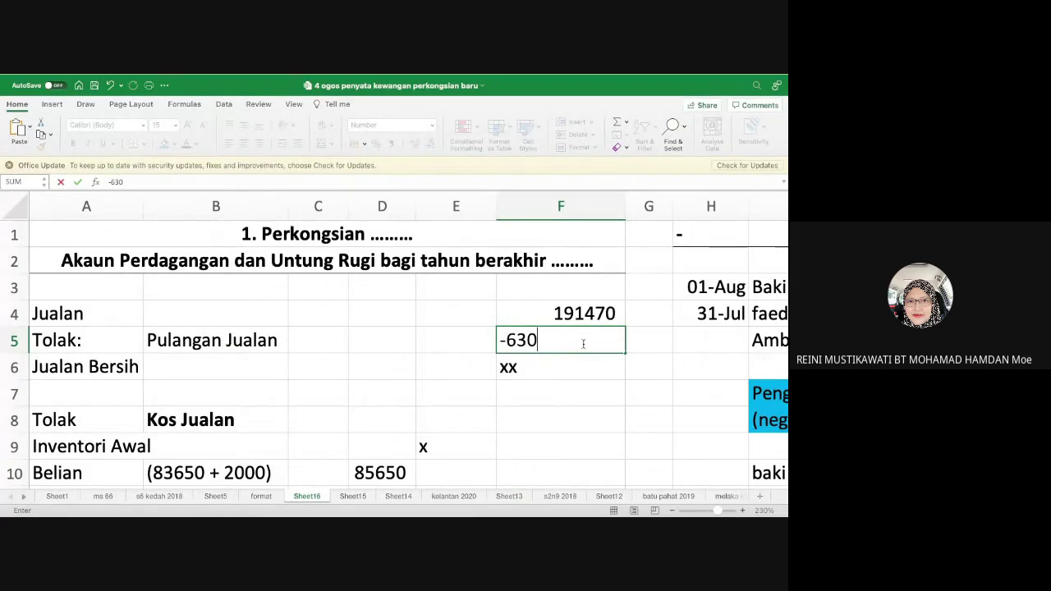
{"action": "key", "text": "Return"}
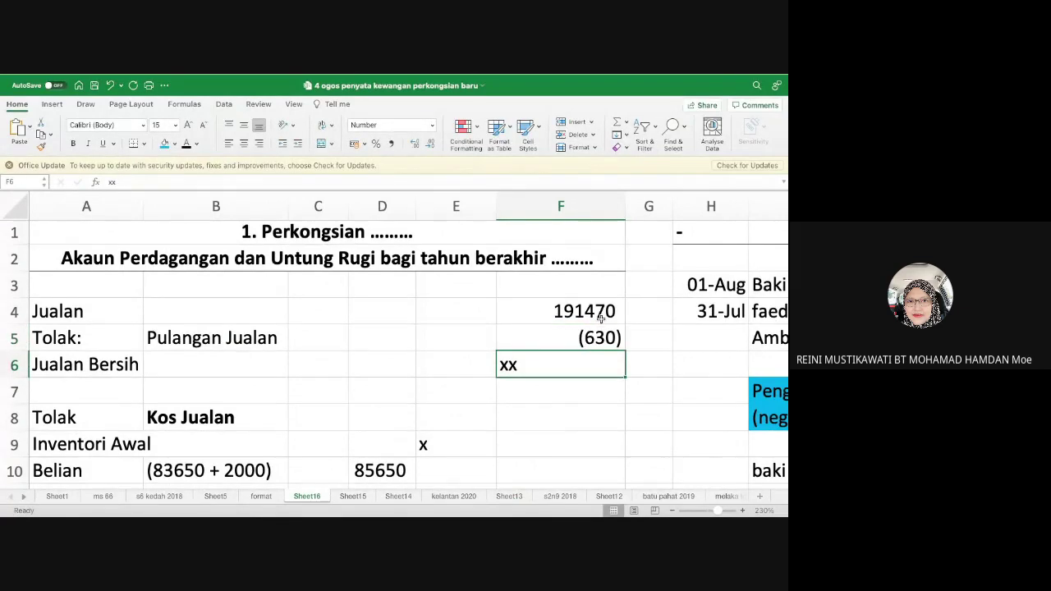
- Enter 9210 as the Inventori Awal amount in E9
{"action": "scroll", "coordinate": [601, 320], "scroll_direction": "down", "scroll_amount": 1}
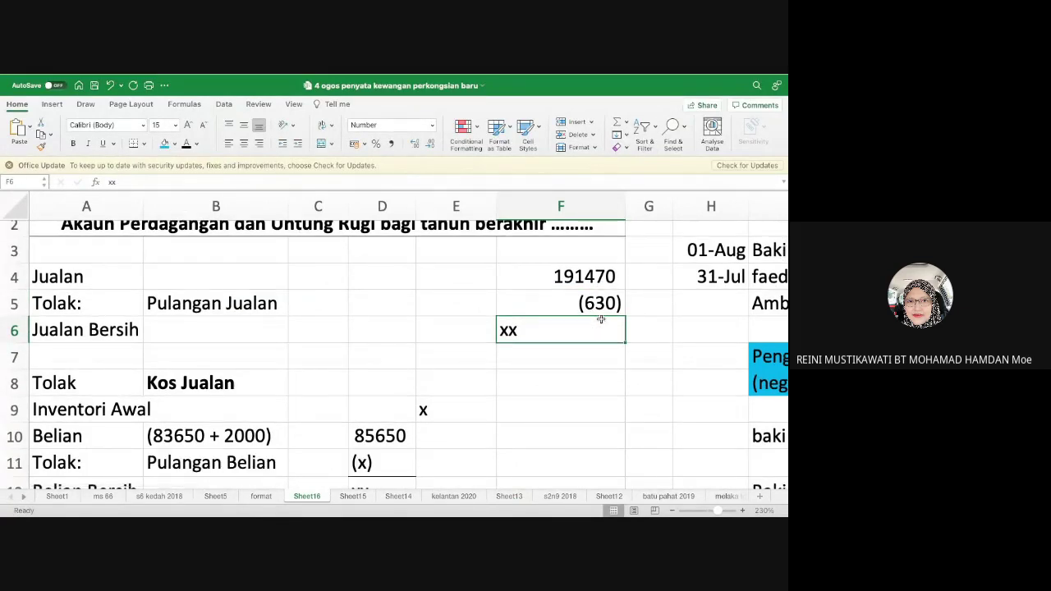
{"action": "scroll", "coordinate": [601, 320], "scroll_direction": "down", "scroll_amount": 3}
{"action": "scroll", "coordinate": [601, 319], "scroll_direction": "down", "scroll_amount": 1}
{"action": "left_click", "coordinate": [456, 297]}
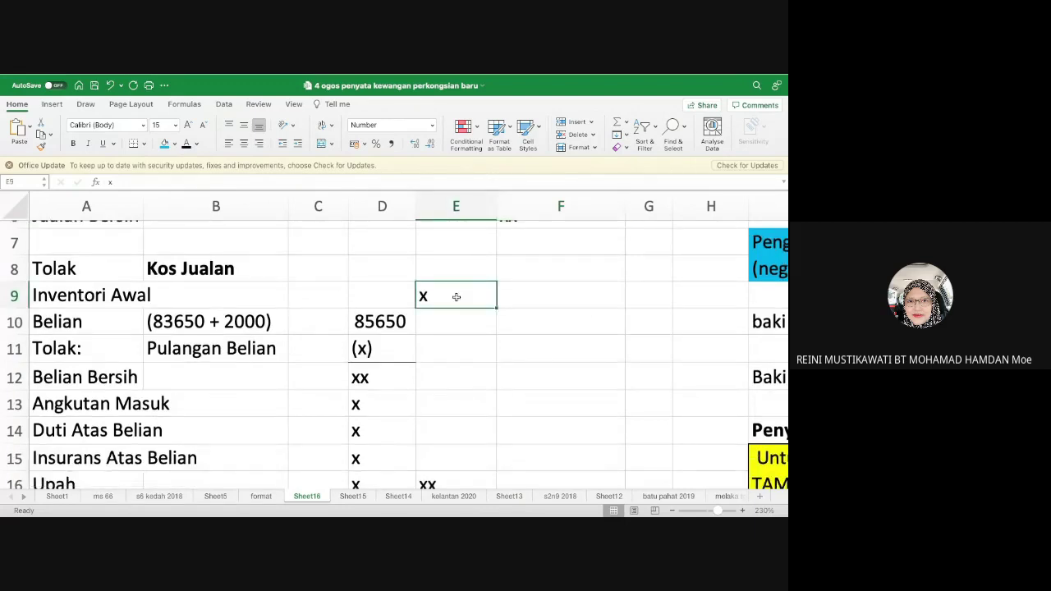
{"action": "type", "text": "9210"}
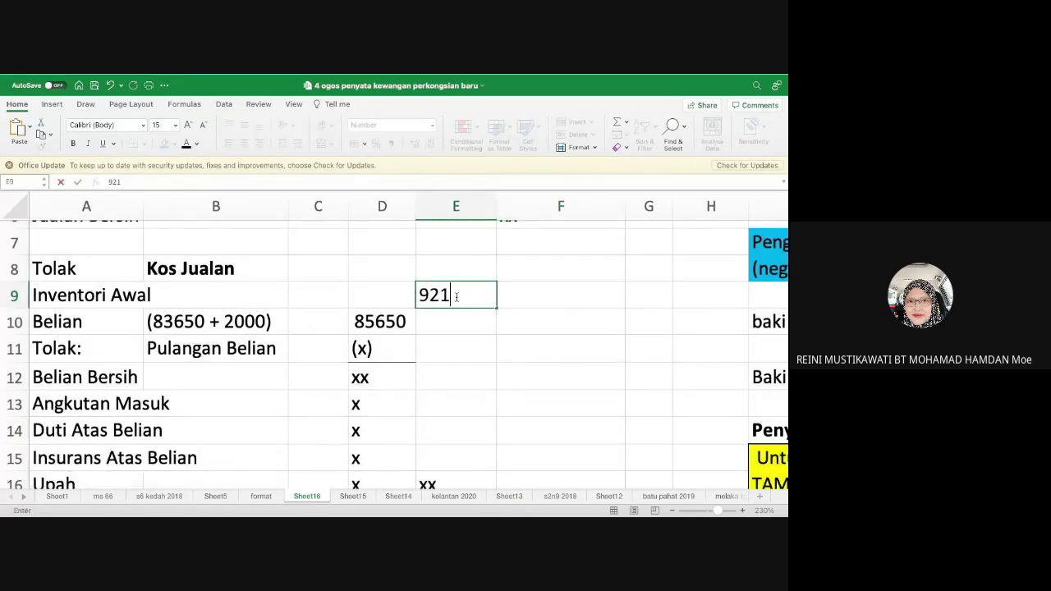
{"action": "key", "text": "Return"}
- Enter -920 as the Pulangan Belian amount in D11
{"action": "key", "text": "Down"}
{"action": "key", "text": "Down"}
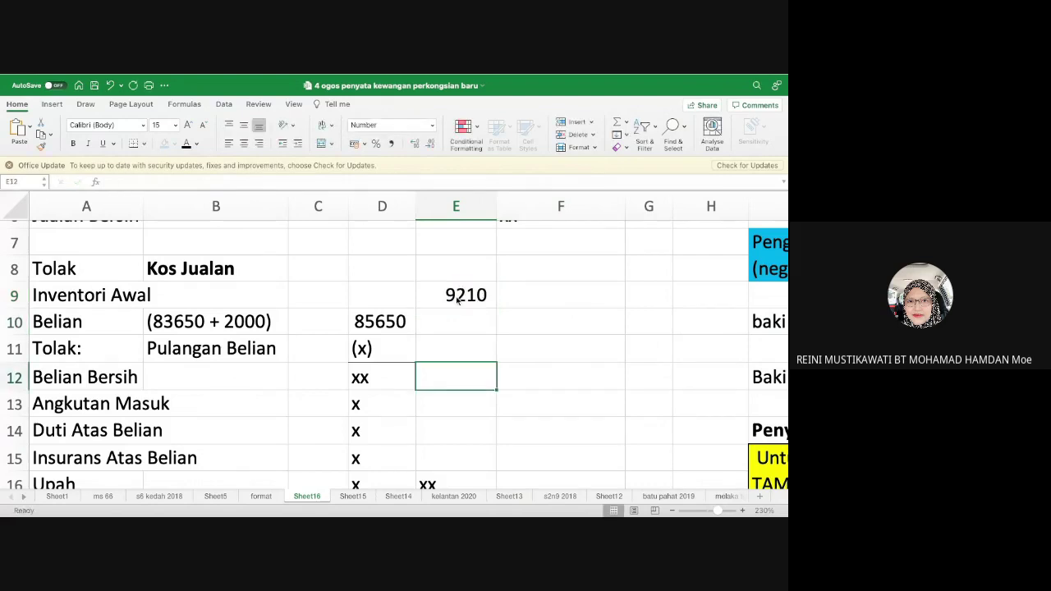
{"action": "key", "text": "Up"}
{"action": "key", "text": "Left"}
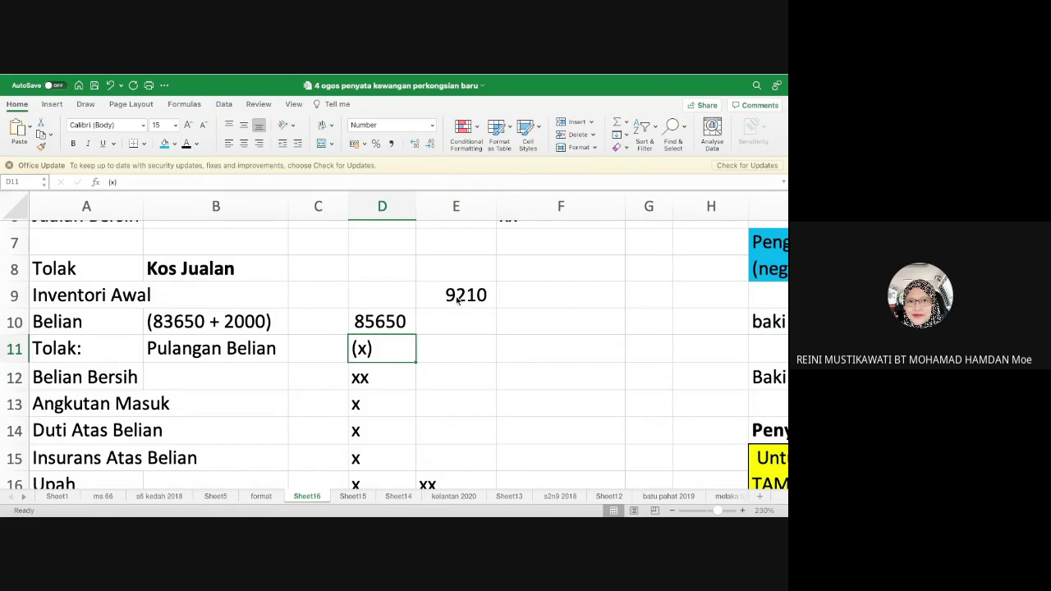
{"action": "type", "text": "-920"}
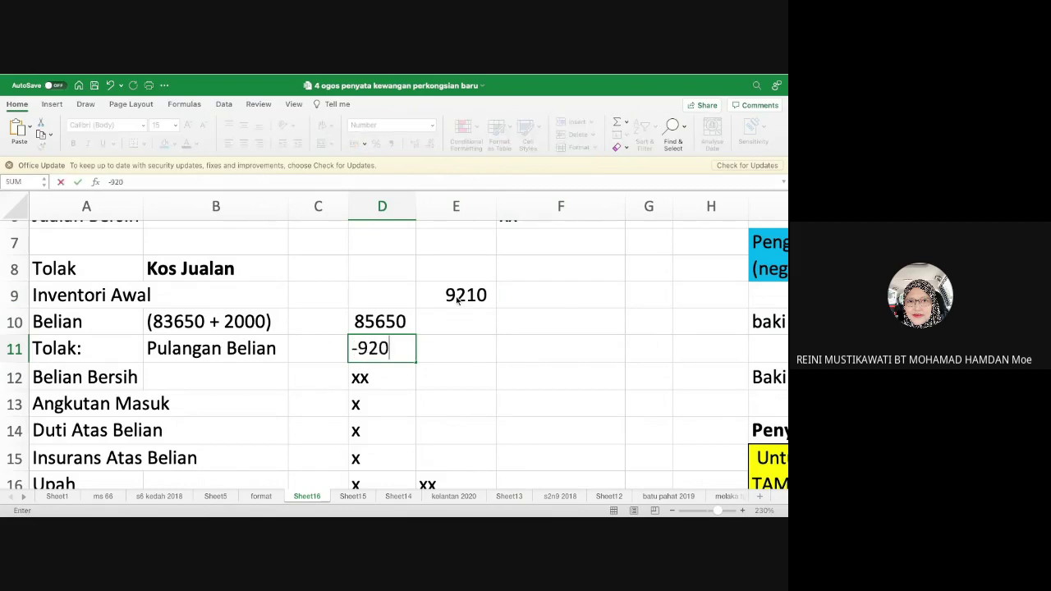
{"action": "key", "text": "Return"}
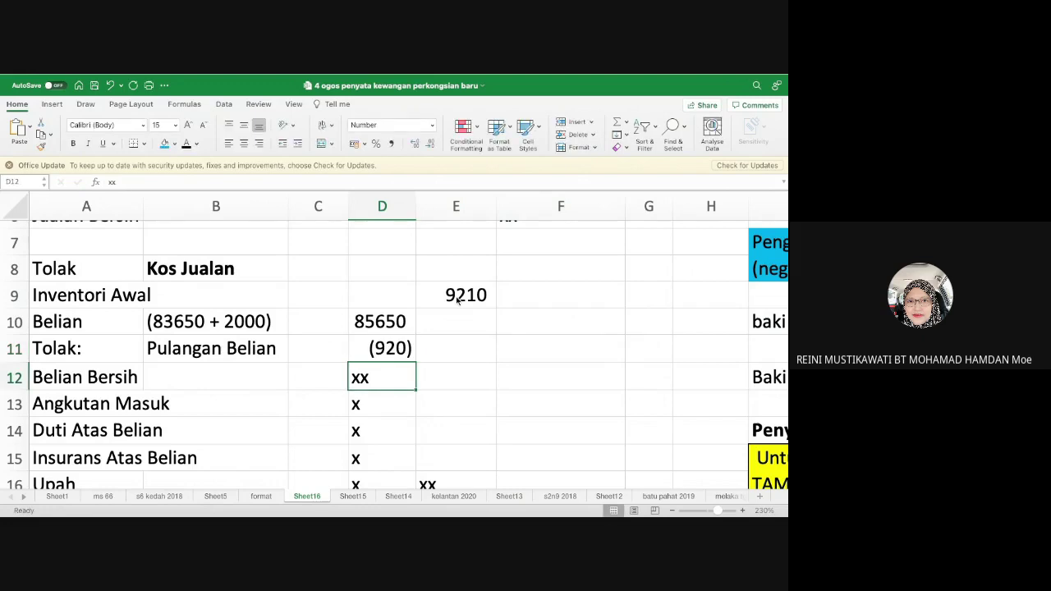
- Clear the placeholders in D12:D16, from Belian Bersih down to Upah
{"action": "key", "text": "Delete"}
{"action": "key", "text": "Down"}
{"action": "key", "text": "Down"}
{"action": "key", "text": "Down"}
{"action": "key", "text": "Down"}
{"action": "key", "text": "Down"}
{"action": "key", "text": "Down"}
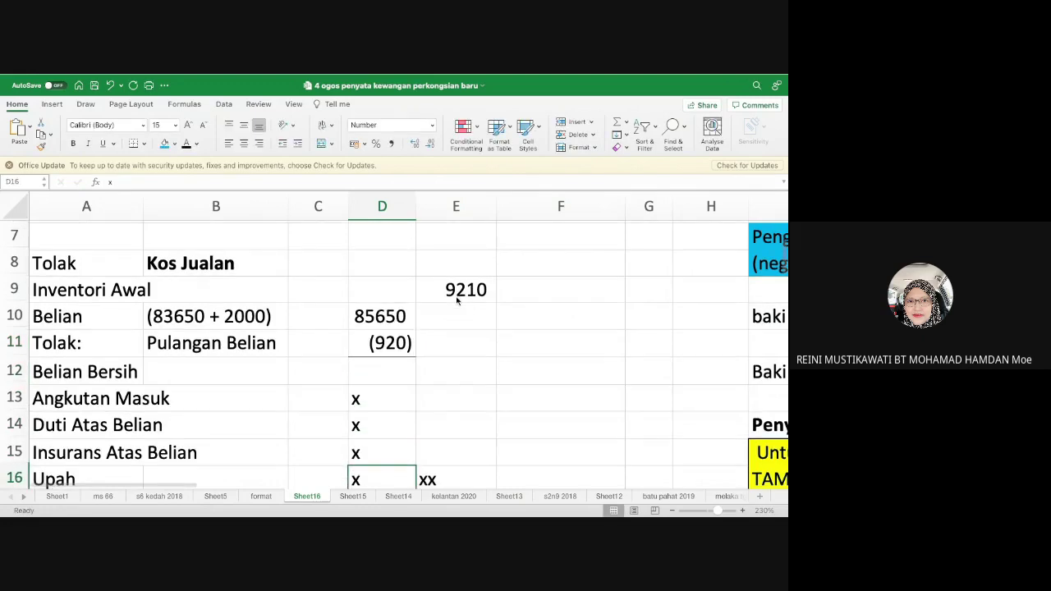
{"action": "key", "text": "Up"}
{"action": "key", "text": "Up"}
{"action": "key", "text": "Up"}
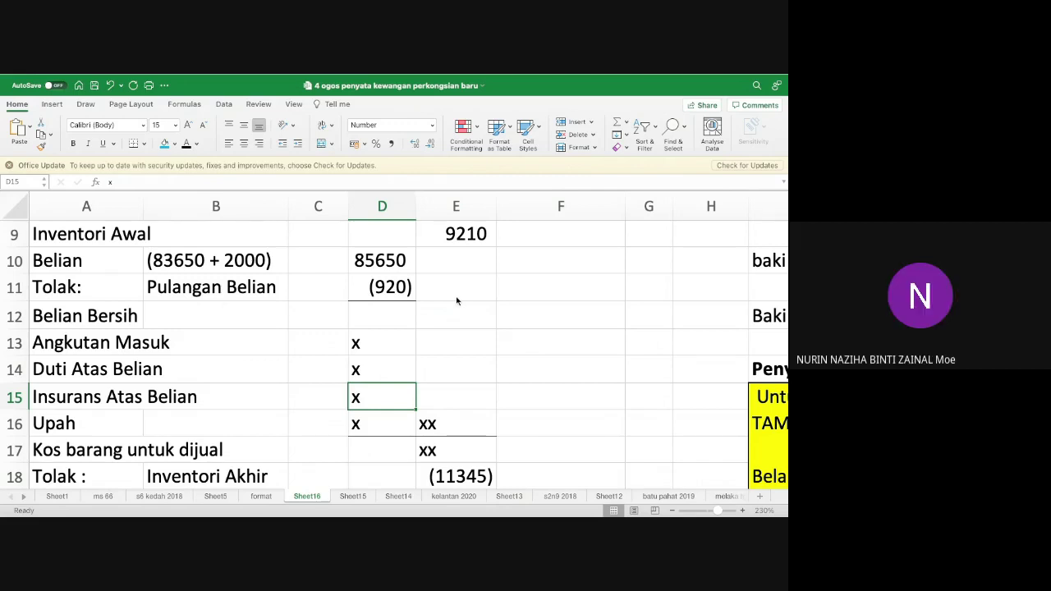
{"action": "key", "text": "shift+Up"}
{"action": "key", "text": "shift+Up"}
{"action": "key", "text": "Delete"}
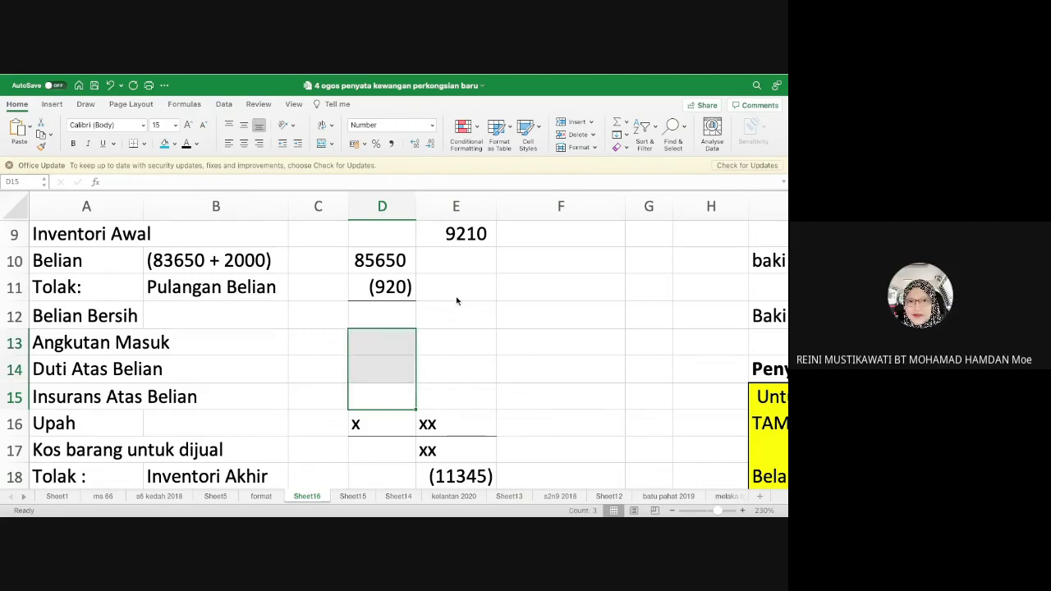
{"action": "left_click", "coordinate": [363, 423]}
{"action": "key", "text": "Delete"}
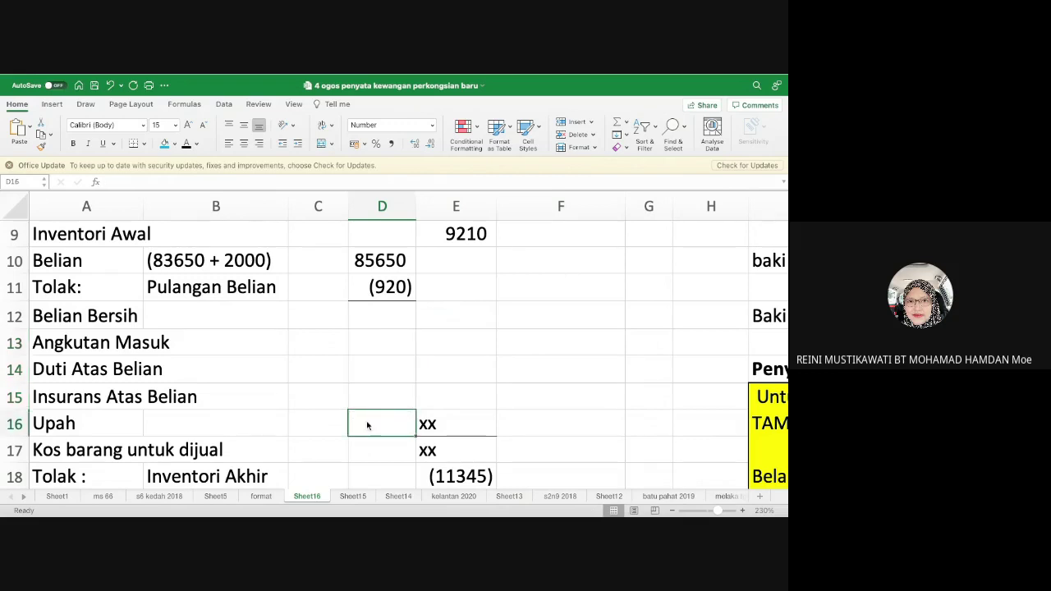
- Clear the "xx" placeholders in E16 and E17, beside Upah and Kos barang untuk dijual
{"action": "key", "text": "Right"}
{"action": "key", "text": "Delete"}
{"action": "key", "text": "Down"}
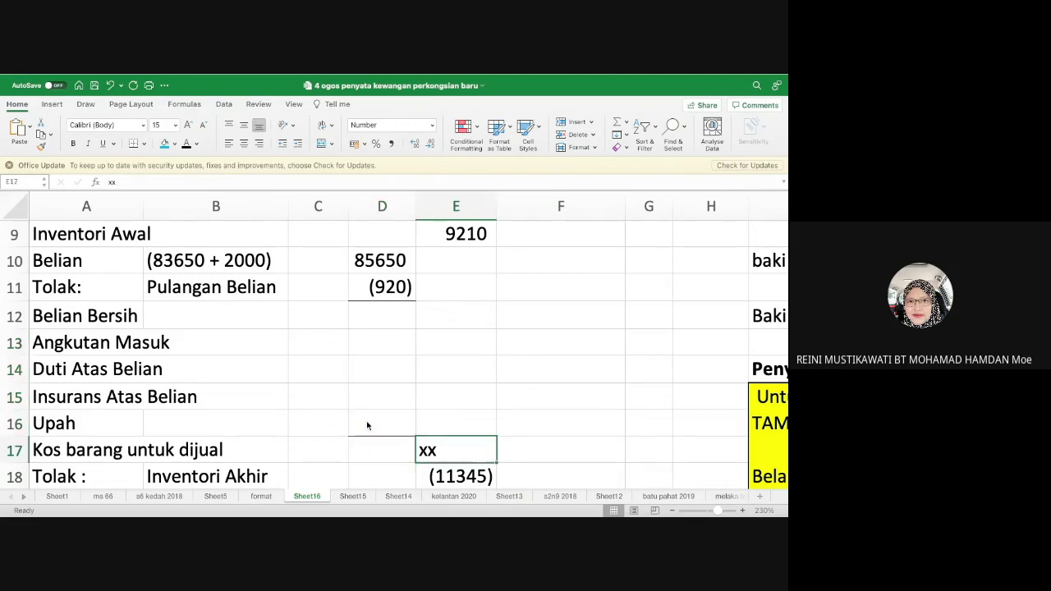
{"action": "key", "text": "Delete"}
- Examine the trial balance in the exam question for income items that belong under Hasil
{"action": "scroll", "coordinate": [440, 417], "scroll_direction": "down", "scroll_amount": 5}
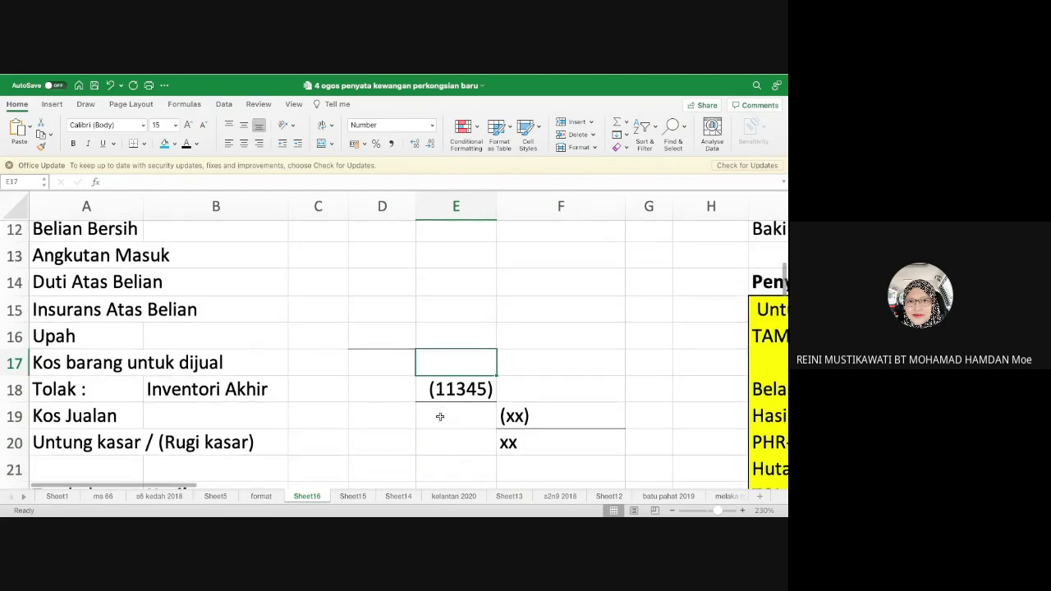
{"action": "scroll", "coordinate": [440, 417], "scroll_direction": "down", "scroll_amount": 2}
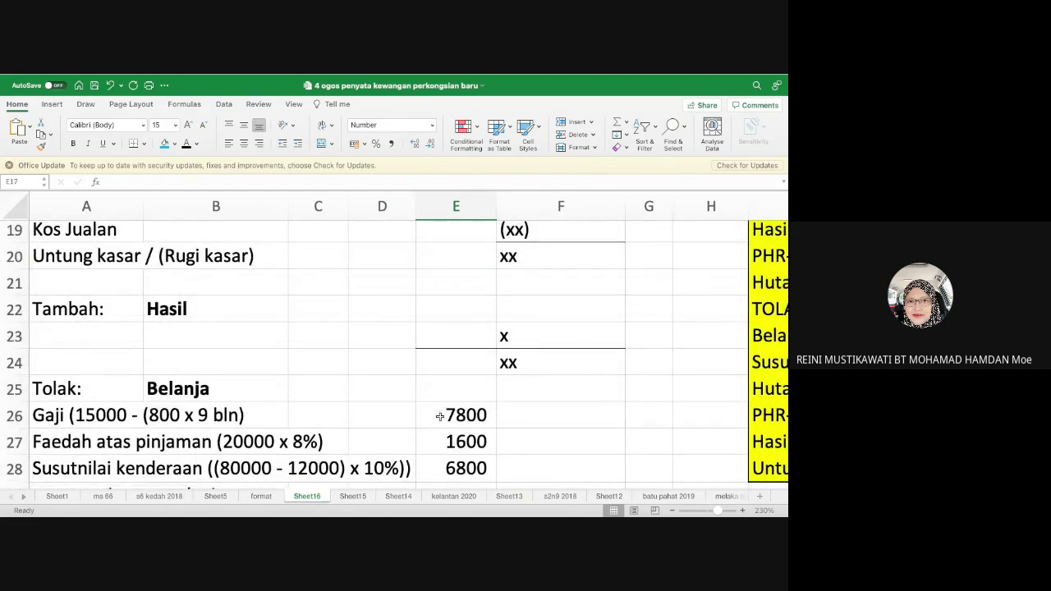
{"action": "key", "text": "ctrl+Left"}
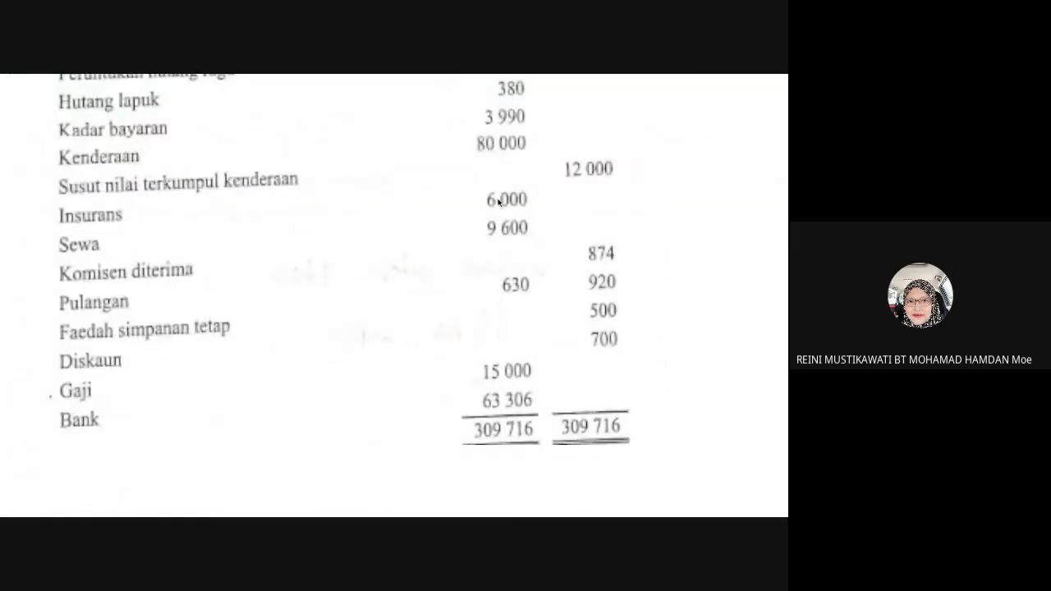
{"action": "scroll", "coordinate": [501, 201], "scroll_direction": "up", "scroll_amount": 3}
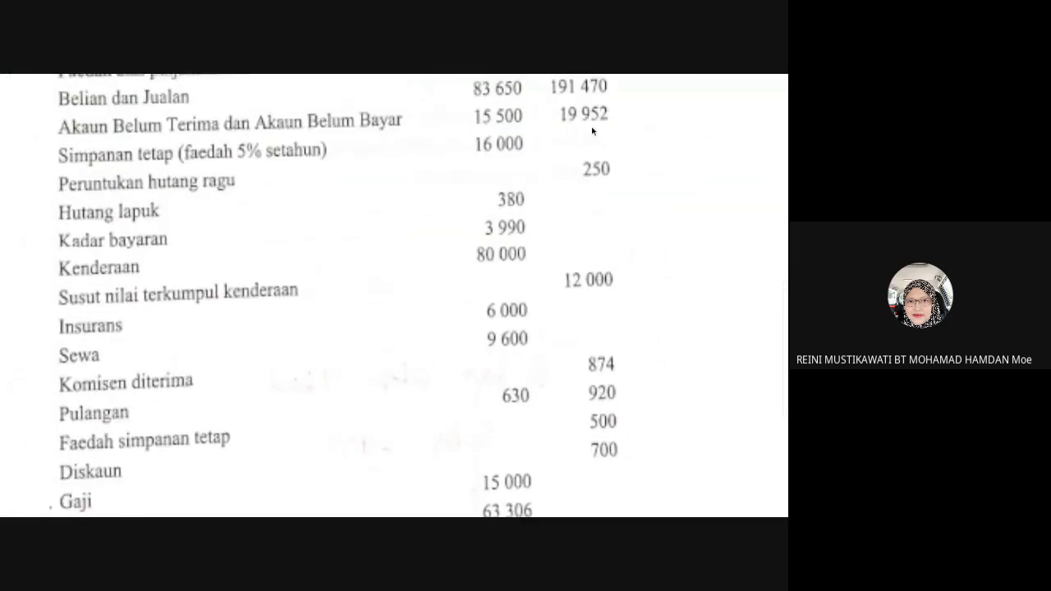
{"action": "scroll", "coordinate": [605, 140], "scroll_direction": "up", "scroll_amount": 6}
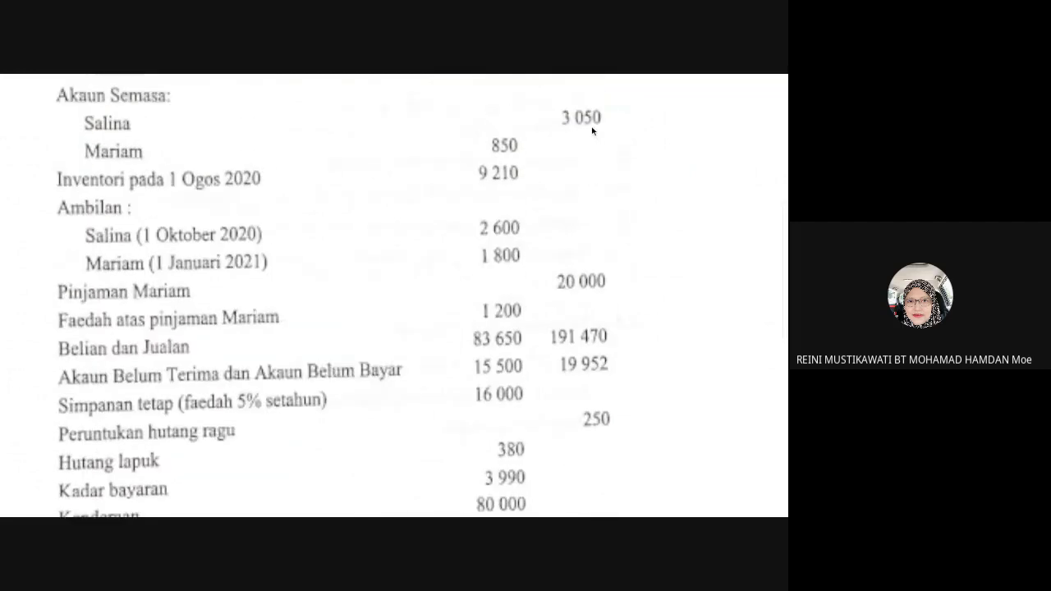
{"action": "scroll", "coordinate": [592, 130], "scroll_direction": "up", "scroll_amount": 2}
{"action": "scroll", "coordinate": [591, 132], "scroll_direction": "down", "scroll_amount": 3}
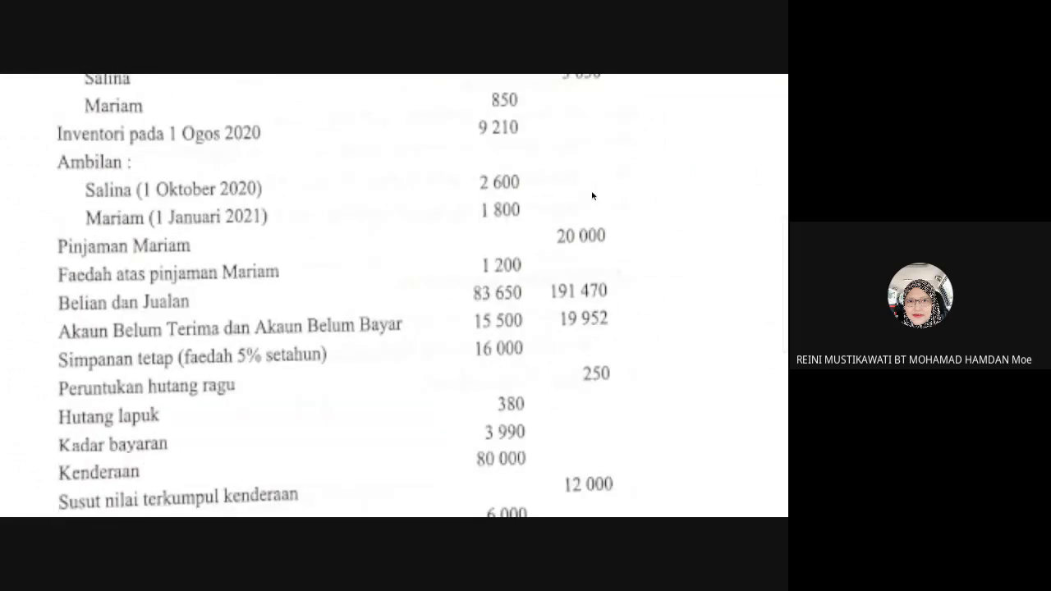
{"action": "scroll", "coordinate": [571, 222], "scroll_direction": "down", "scroll_amount": 2}
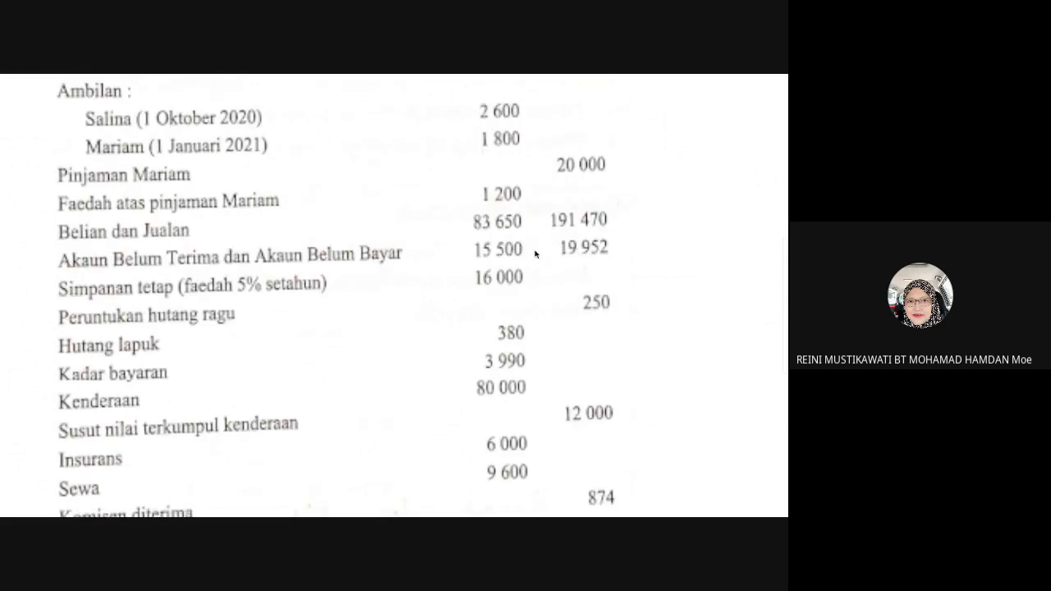
{"action": "scroll", "coordinate": [536, 253], "scroll_direction": "down", "scroll_amount": 2}
{"action": "scroll", "coordinate": [563, 218], "scroll_direction": "down", "scroll_amount": 2}
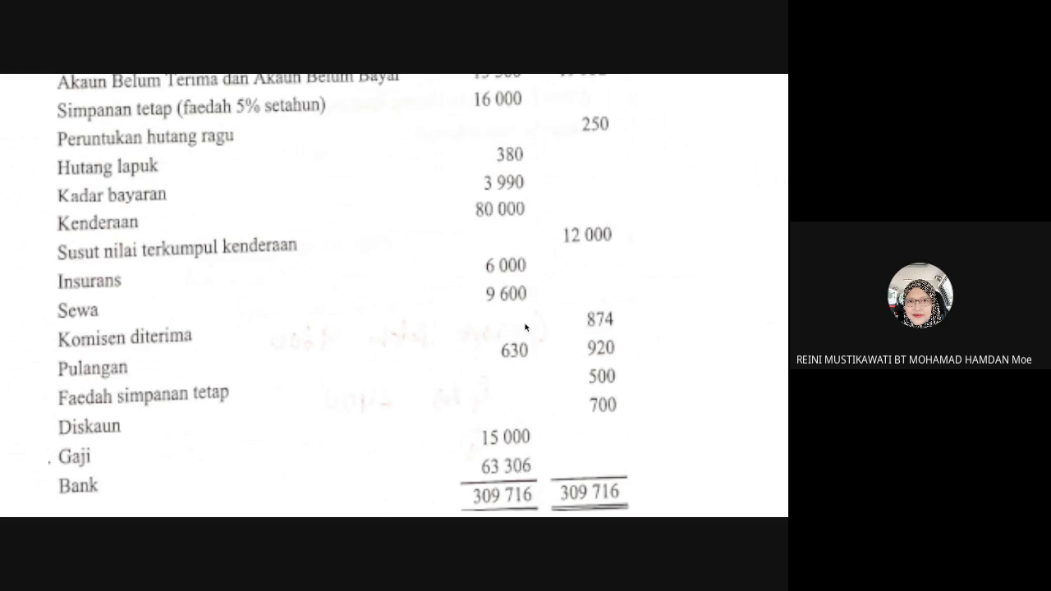
- Return to the Excel sheet and insert blank cells at A23:F25 with cells shifted down, making room under Hasil
{"action": "key", "text": "alt+Tab"}
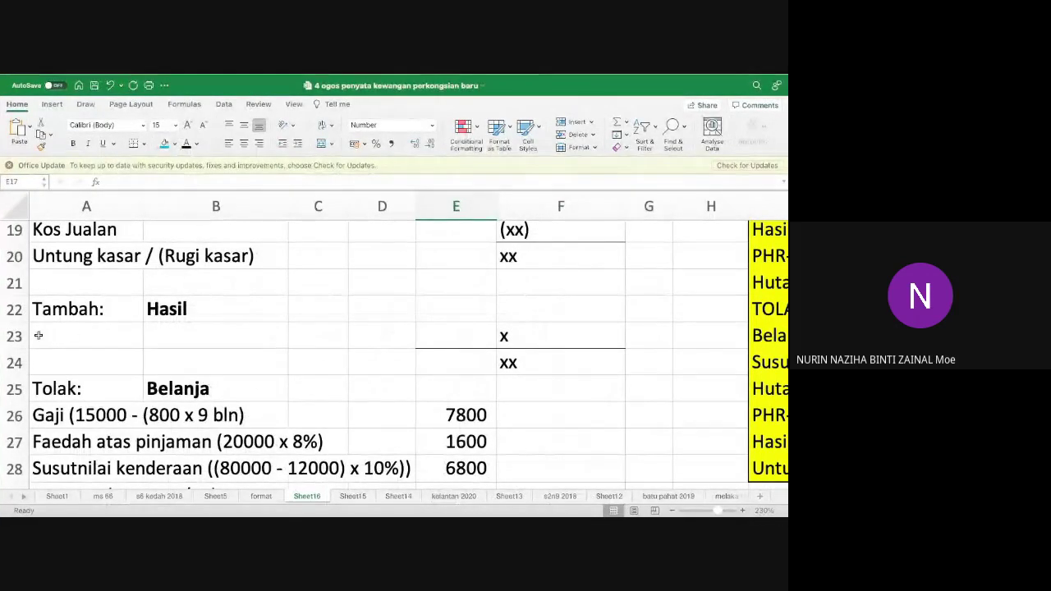
{"action": "left_click", "coordinate": [49, 335]}
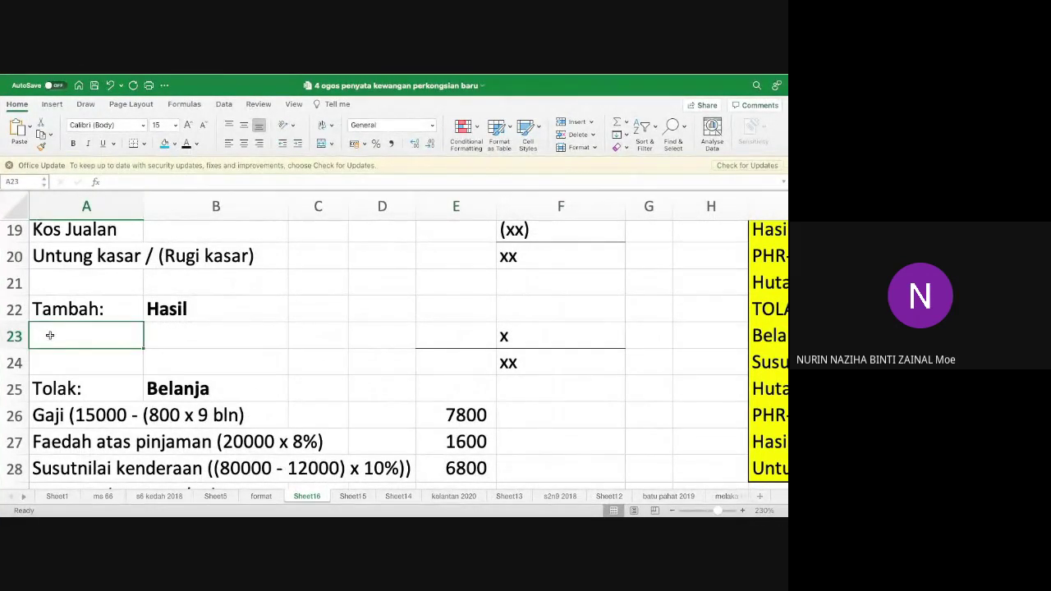
{"action": "key", "text": "shift+Right"}
{"action": "key", "text": "shift+Right"}
{"action": "key", "text": "shift+Right"}
{"action": "key", "text": "shift+Right"}
{"action": "key", "text": "shift+Right"}
{"action": "key", "text": "shift+Down"}
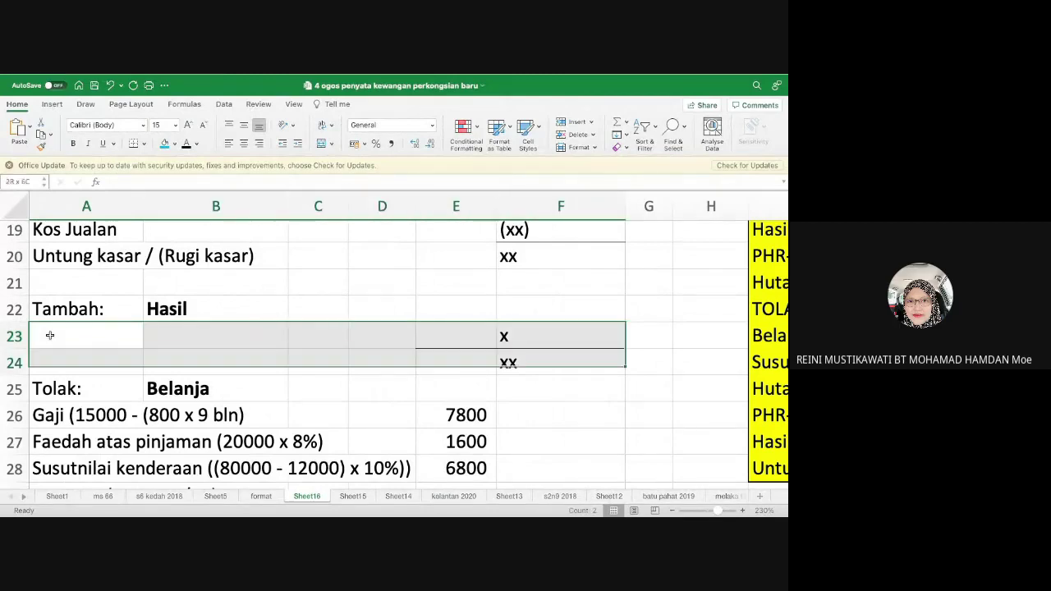
{"action": "key", "text": "shift+Down"}
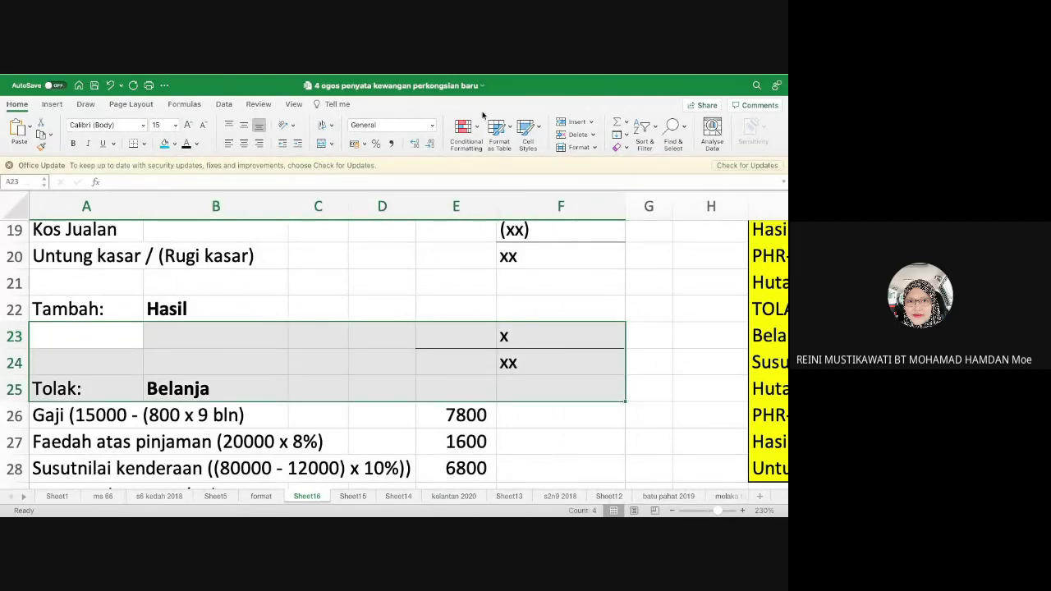
{"action": "left_click", "coordinate": [590, 124]}
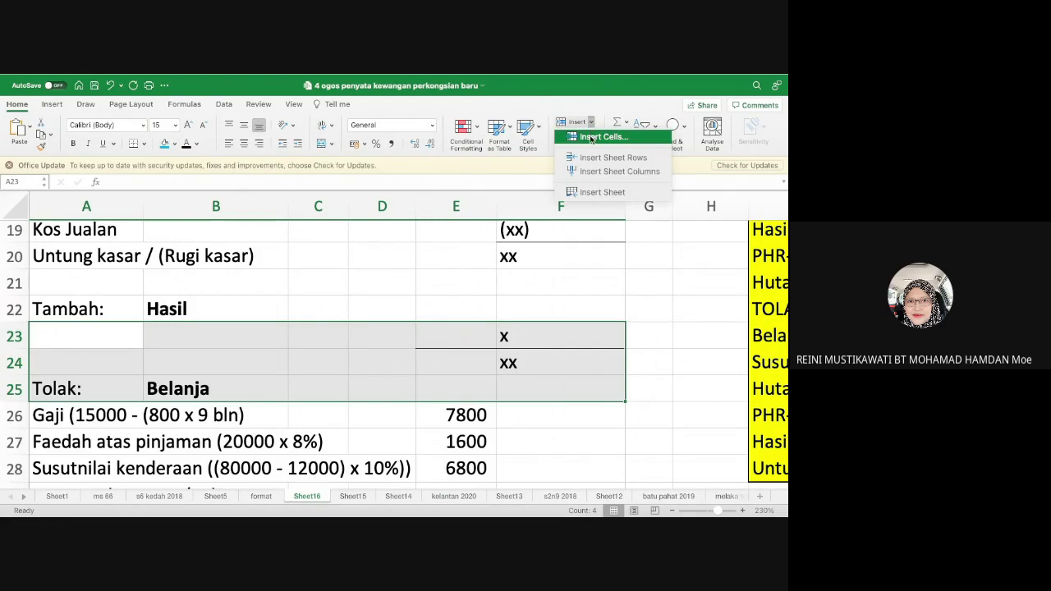
{"action": "left_click", "coordinate": [584, 135]}
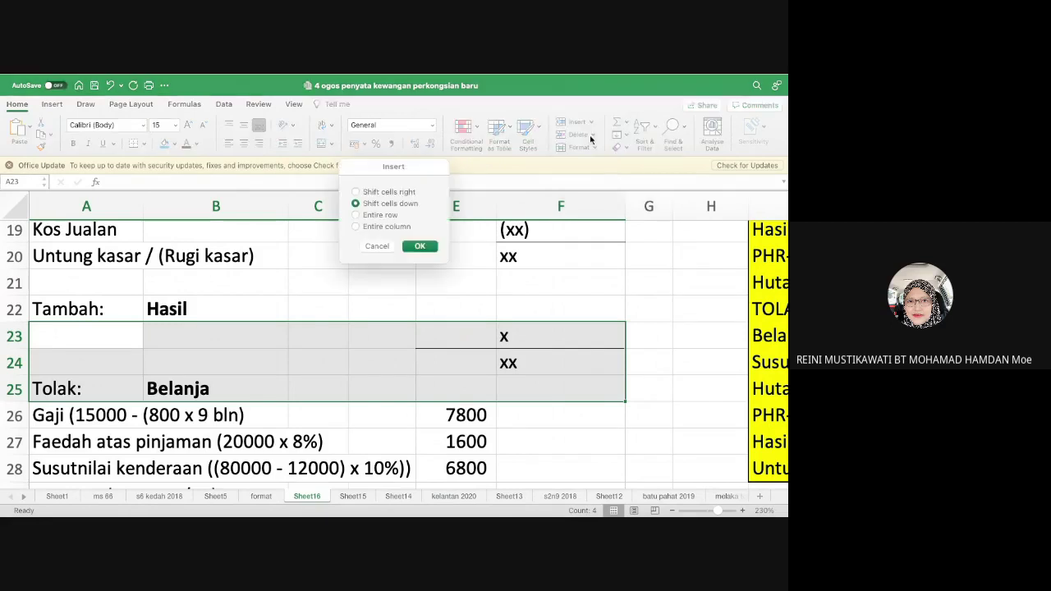
{"action": "left_click", "coordinate": [414, 248]}
{"action": "left_click", "coordinate": [173, 336]}
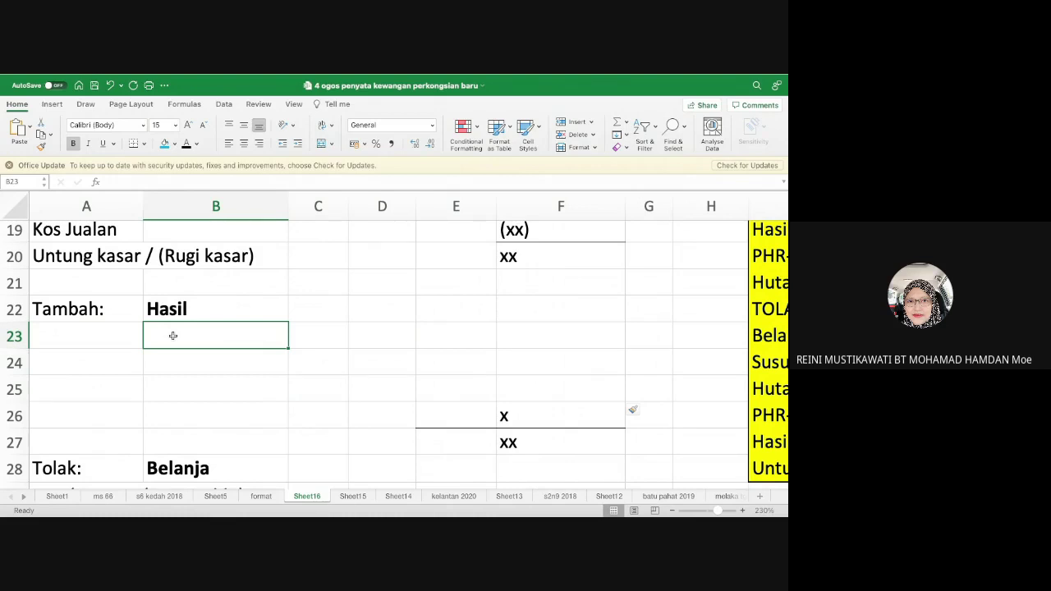
- Enter "Komisen diterima" in A23 under Hasil, with 874 in E23
{"action": "key", "text": "Left"}
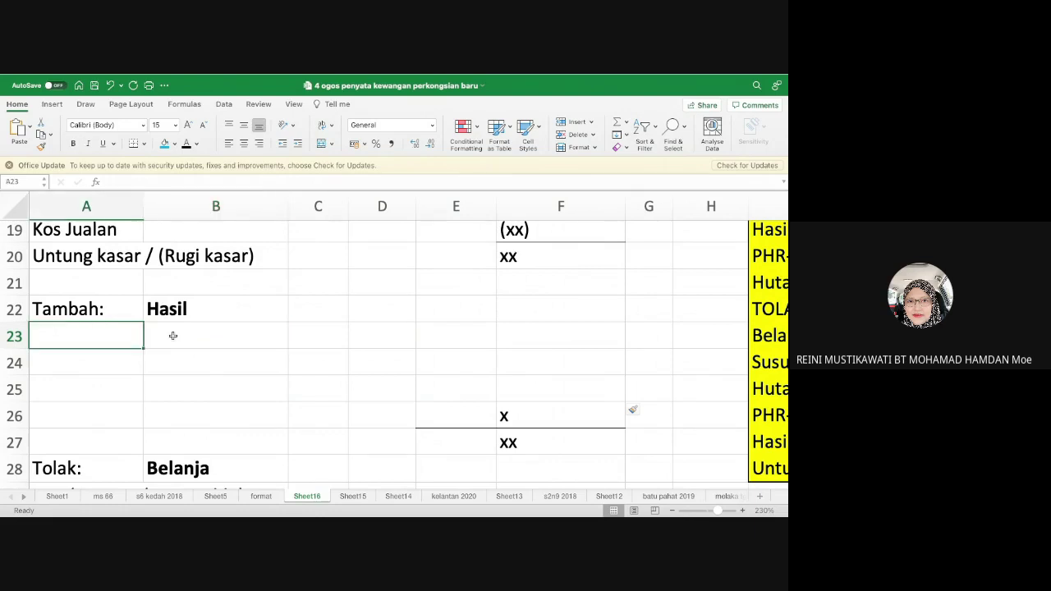
{"action": "type", "text": "Komise"}
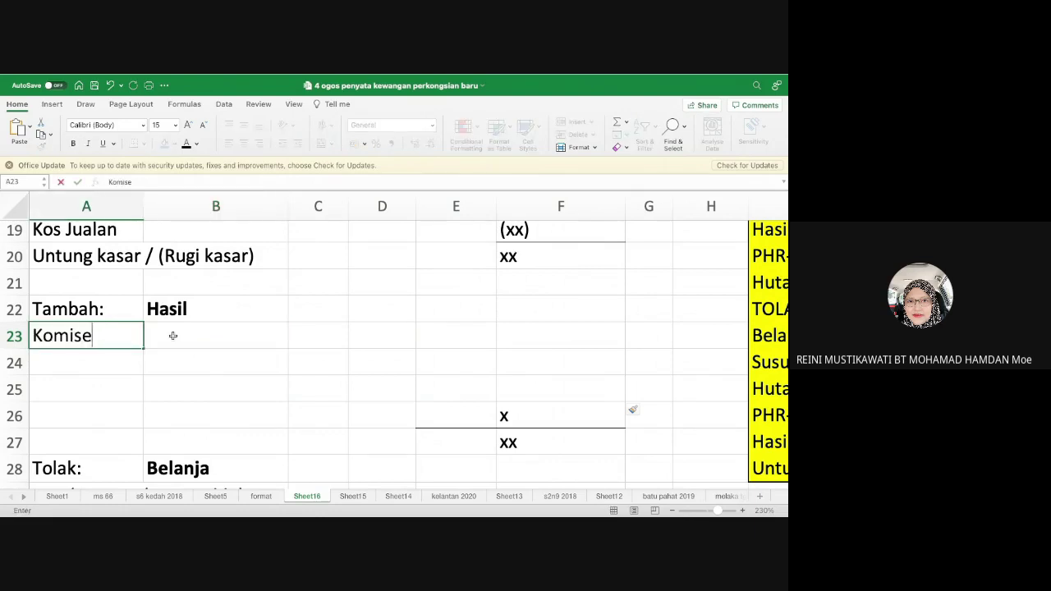
{"action": "type", "text": "n diter"}
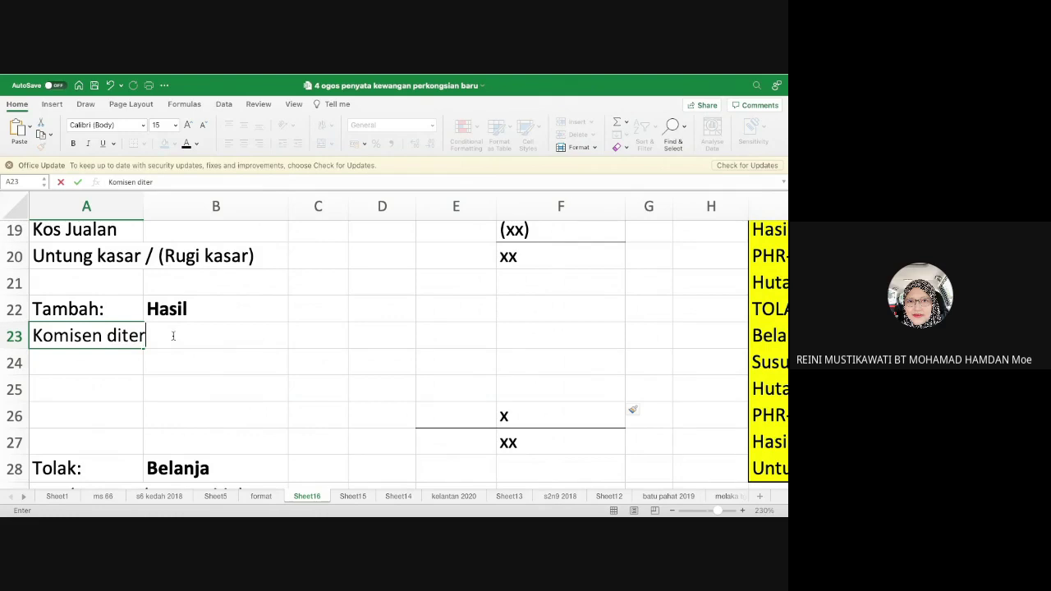
{"action": "type", "text": "ima"}
{"action": "key", "text": "Right"}
{"action": "key", "text": "Right"}
{"action": "key", "text": "Right"}
{"action": "key", "text": "Right"}
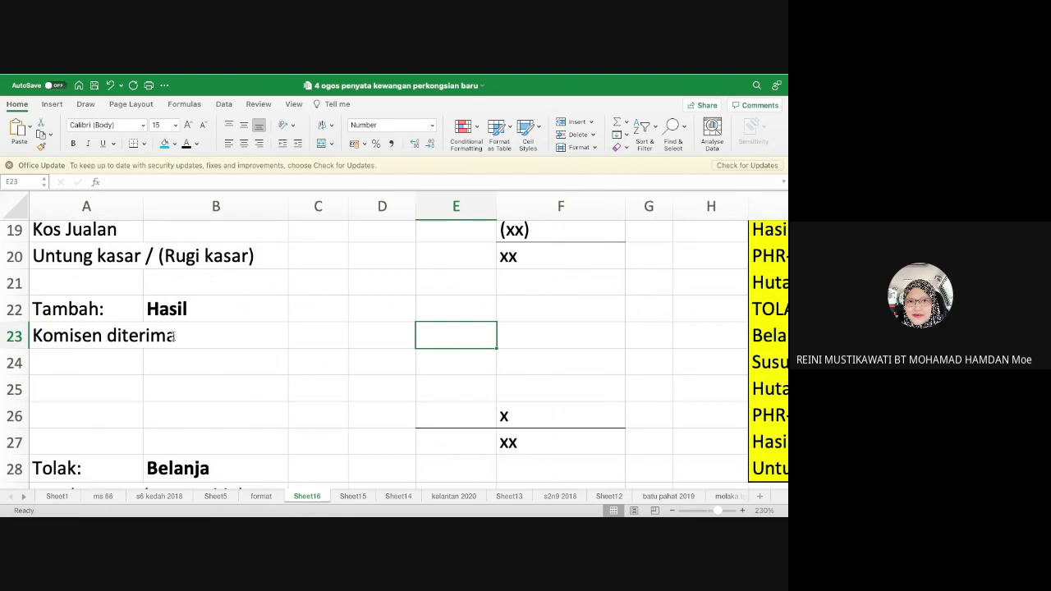
{"action": "type", "text": "874"}
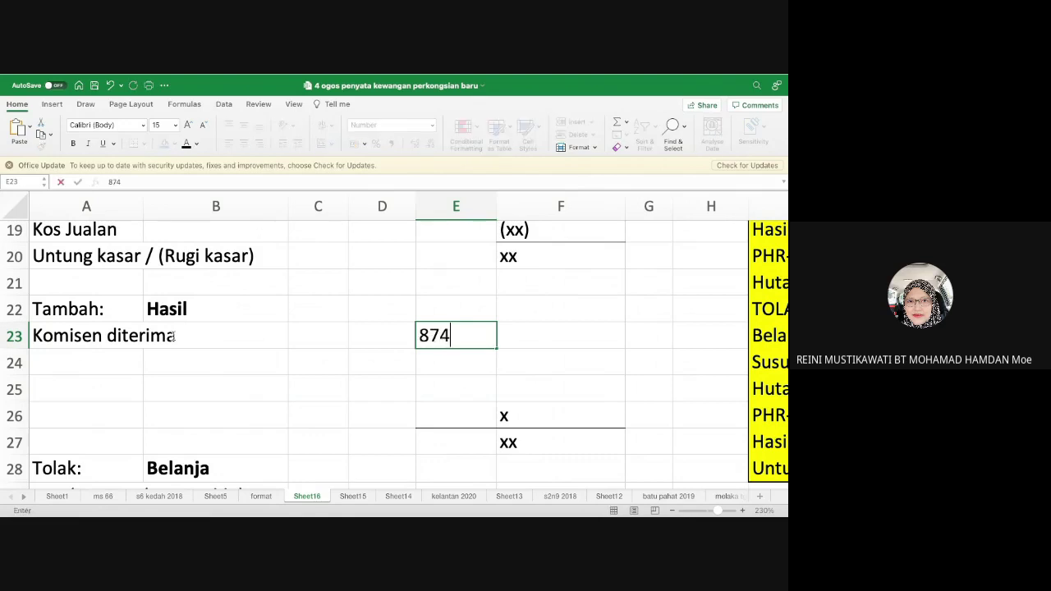
{"action": "key", "text": "Return"}
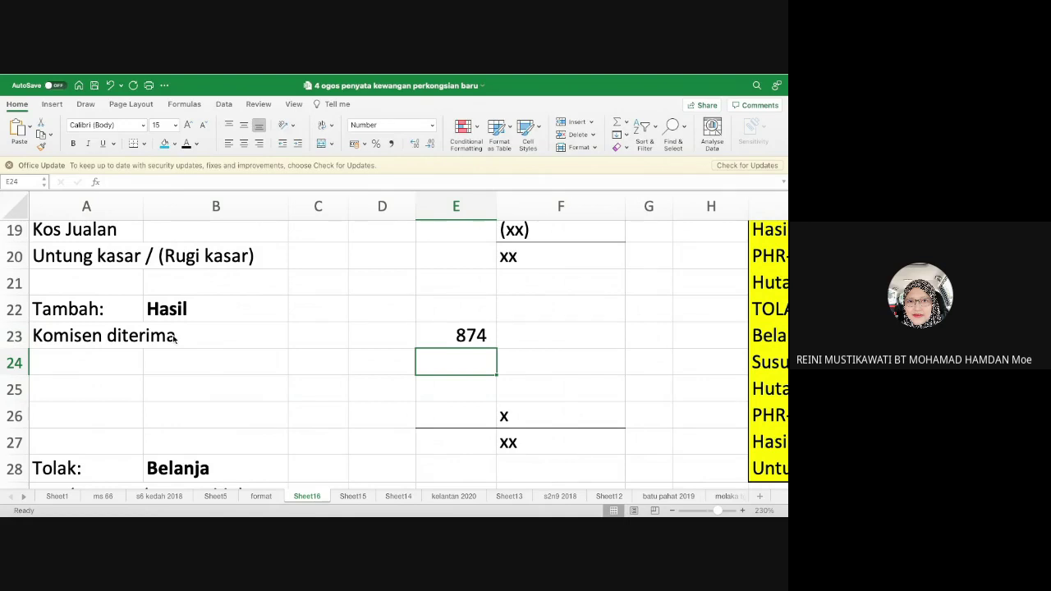
- Check the fixed deposit in the exam question, and enter "Faedah simpanan tetap (16000 x 5%)" in A24 with 800 in E24
{"action": "key", "text": "Left"}
{"action": "key", "text": "Left"}
{"action": "key", "text": "Left"}
{"action": "key", "text": "Left"}
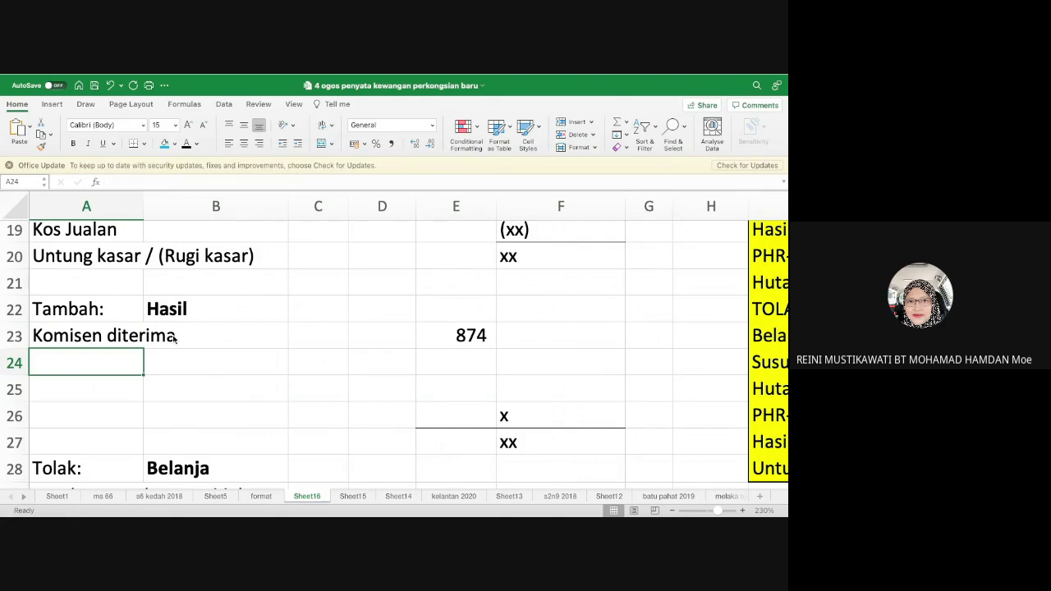
{"action": "key", "text": "ctrl+Left"}
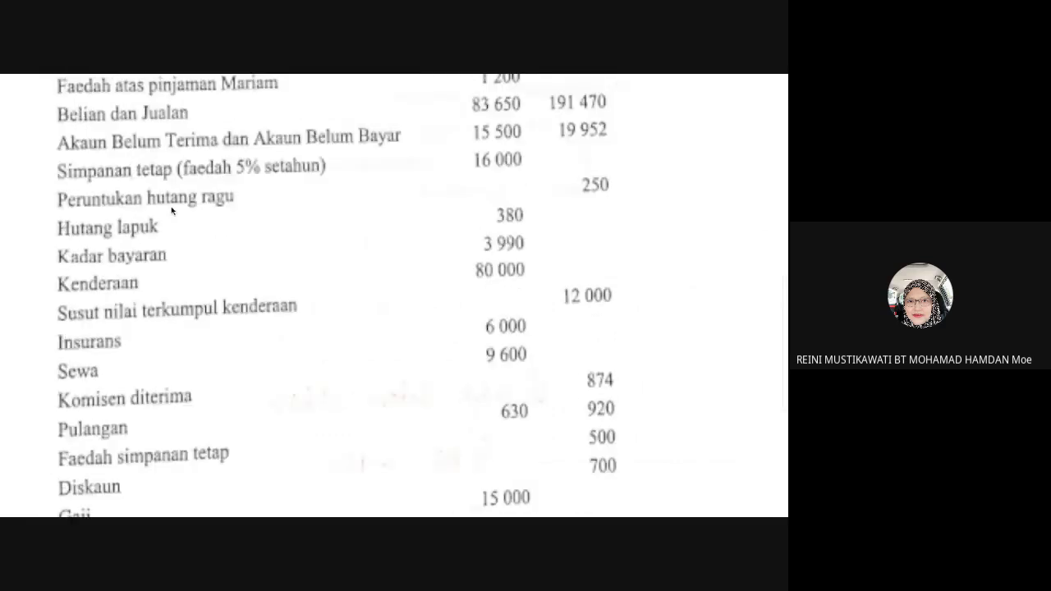
{"action": "scroll", "coordinate": [170, 210], "scroll_direction": "up", "scroll_amount": 1}
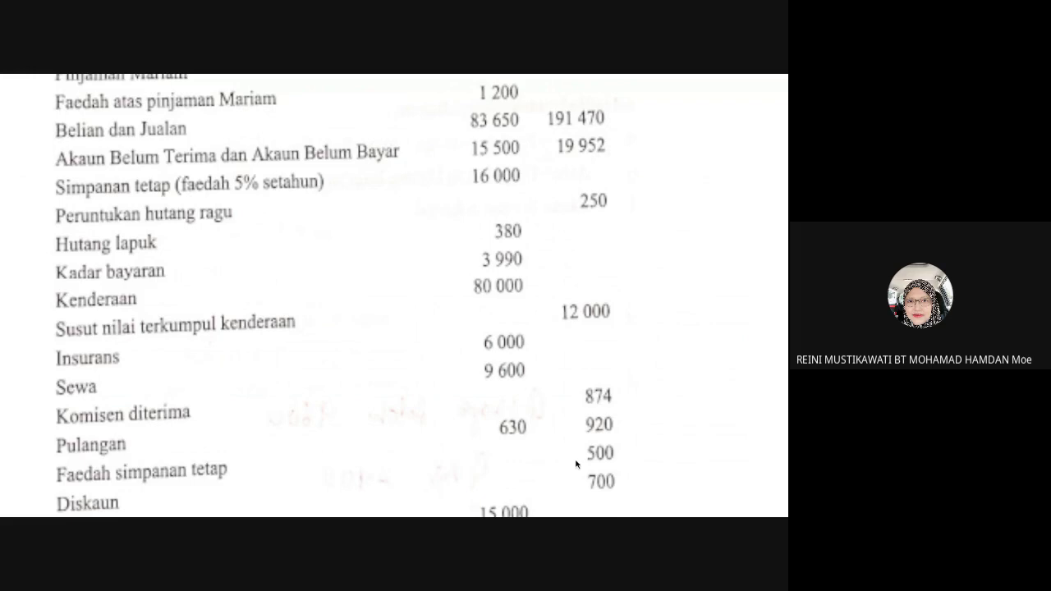
{"action": "scroll", "coordinate": [576, 467], "scroll_direction": "down", "scroll_amount": 1}
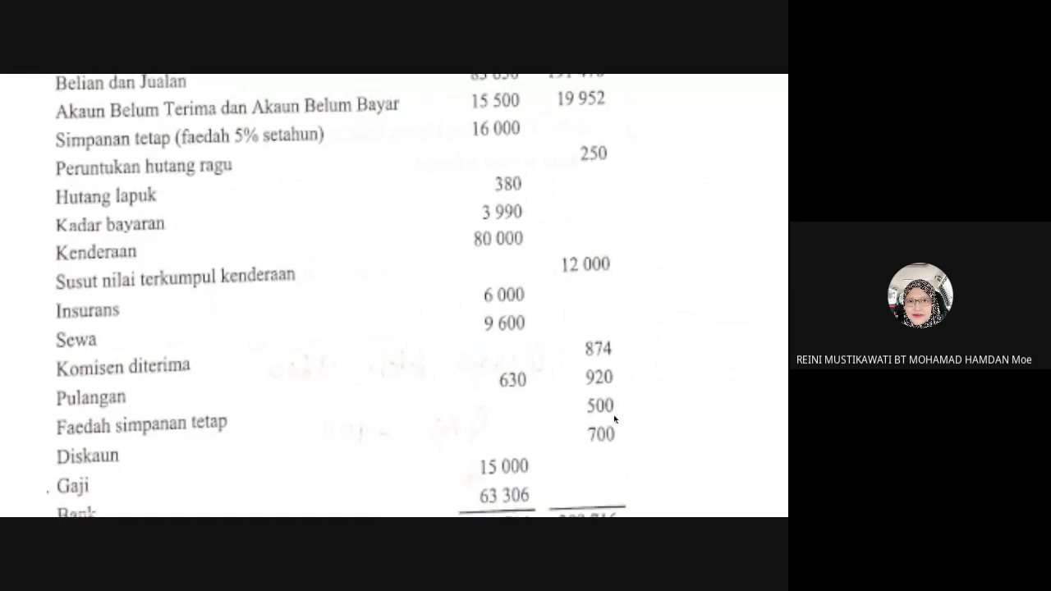
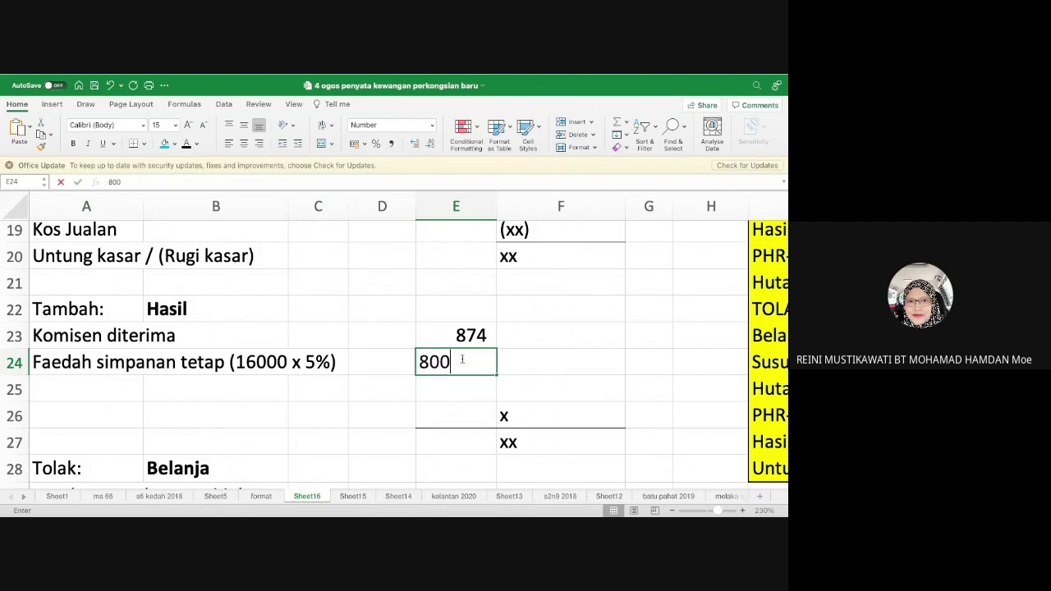
{"action": "key", "text": "Return"}
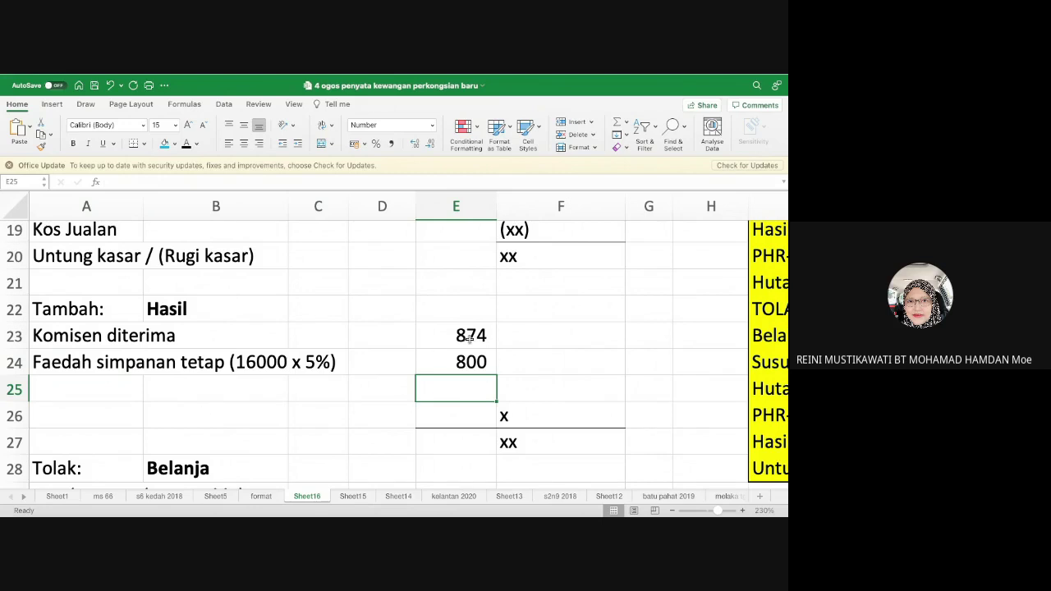
- Check the exam question's trial balance for the discount, and enter "diskaun diterima" in A25 with 700 in E25
{"action": "scroll", "coordinate": [460, 351], "scroll_direction": "up", "scroll_amount": 1}
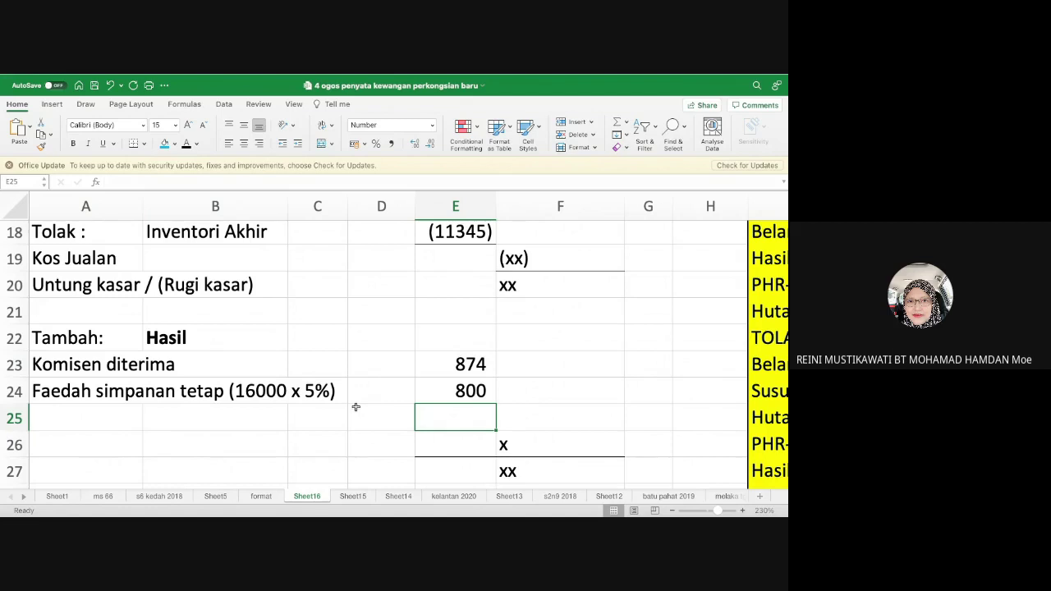
{"action": "scroll", "coordinate": [331, 363], "scroll_direction": "down", "scroll_amount": 1}
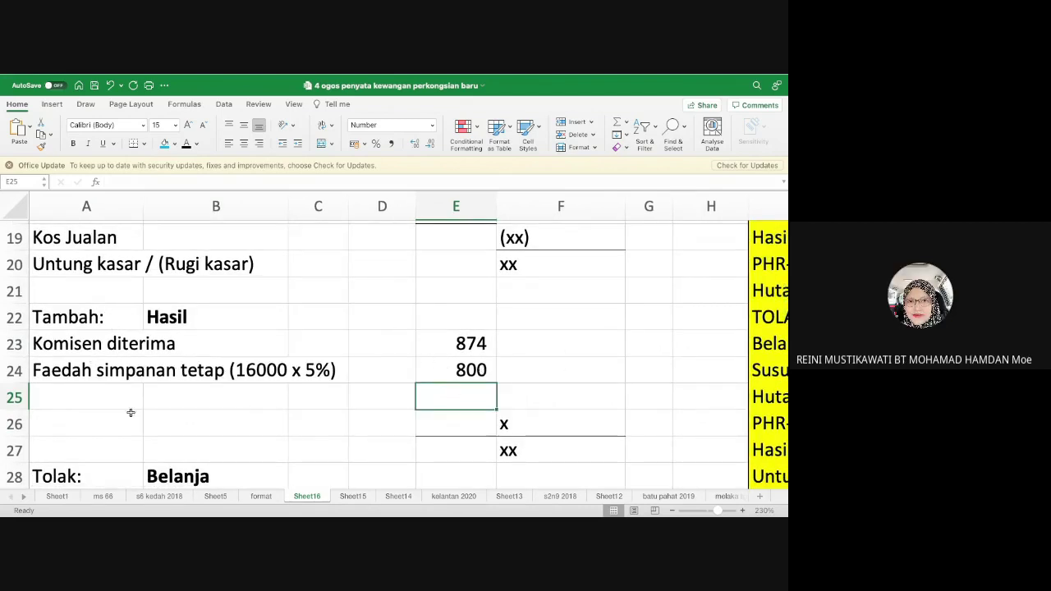
{"action": "left_click", "coordinate": [55, 394]}
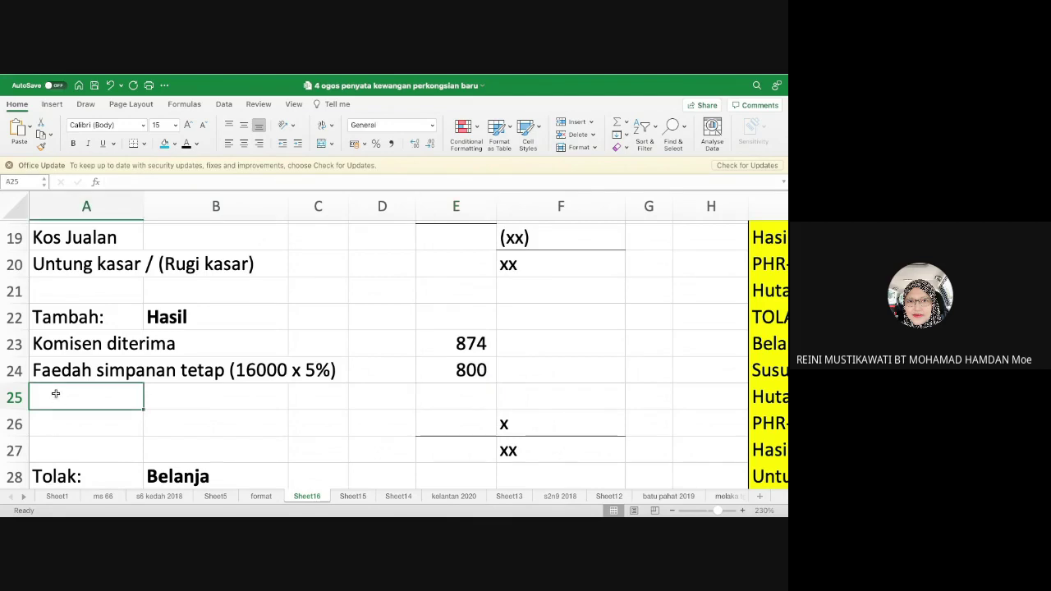
{"action": "key", "text": "super+Tab"}
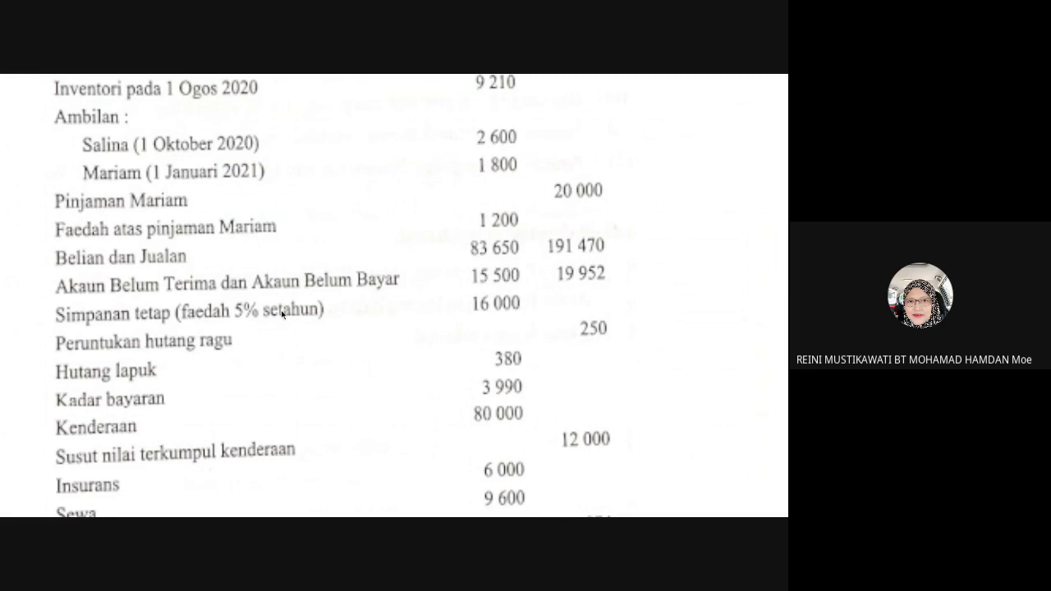
{"action": "scroll", "coordinate": [281, 310], "scroll_direction": "down", "scroll_amount": 3}
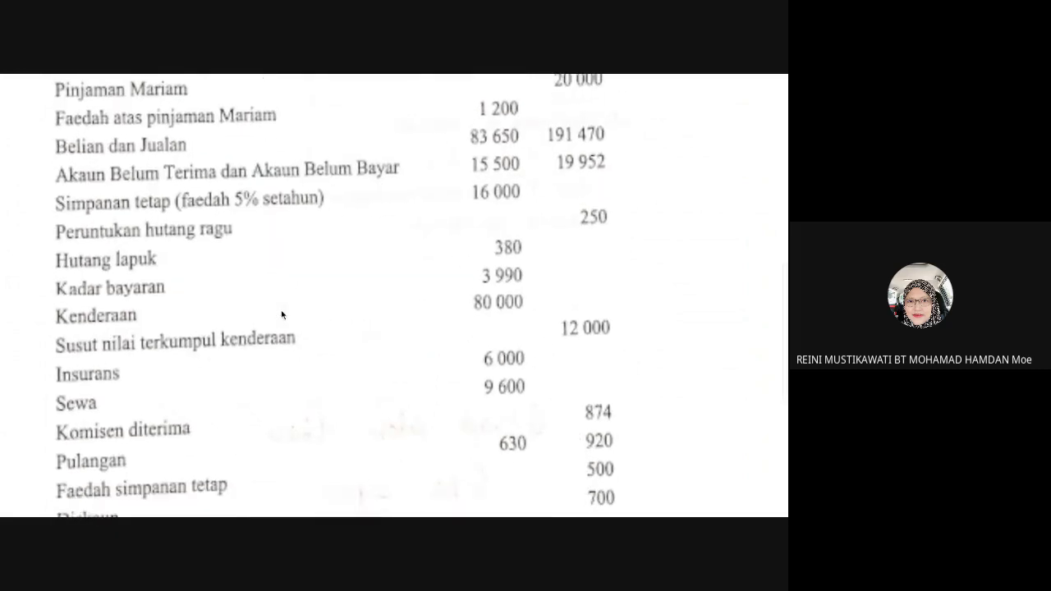
{"action": "scroll", "coordinate": [280, 314], "scroll_direction": "down", "scroll_amount": 3}
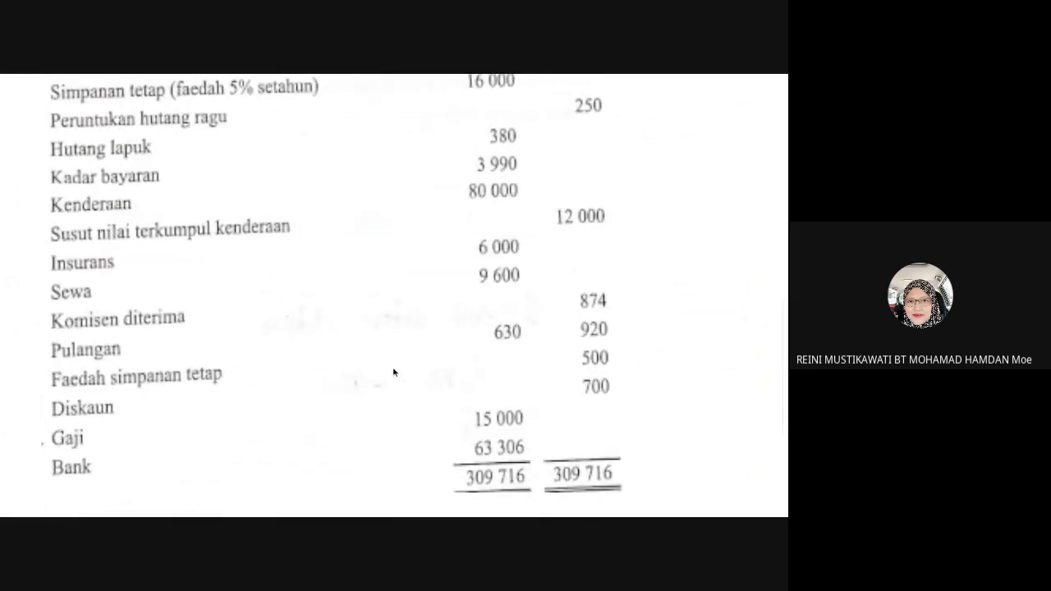
{"action": "key", "text": "alt+Tab"}
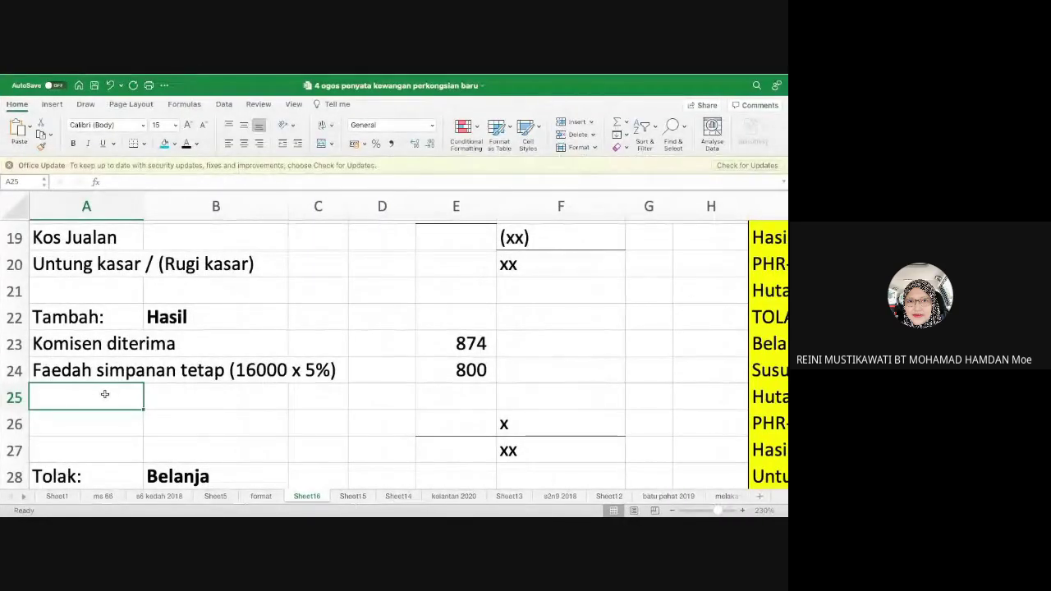
{"action": "type", "text": "diskaun"}
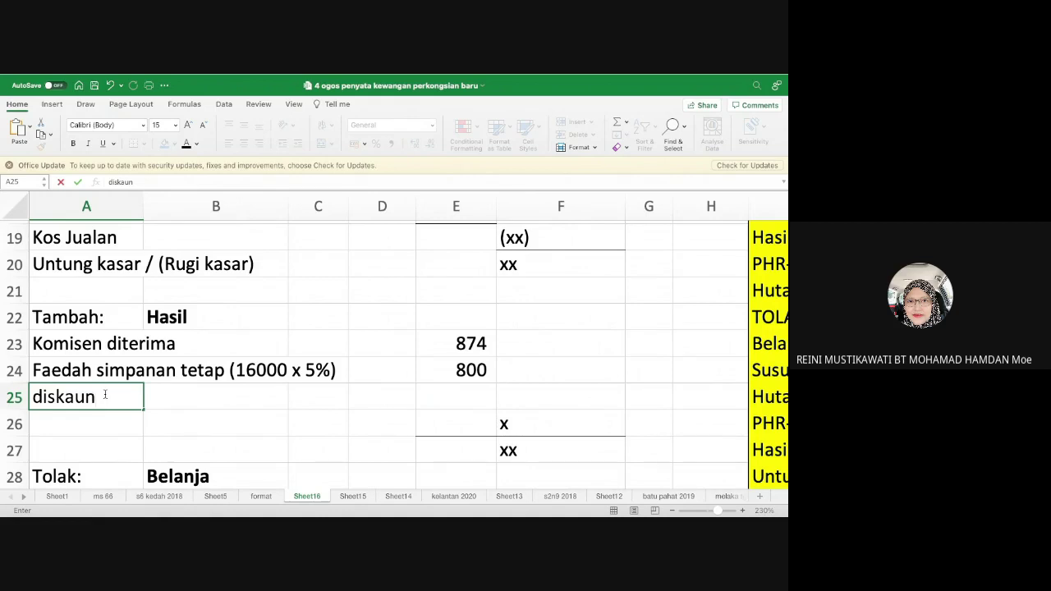
{"action": "type", "text": "diterima"}
{"action": "key", "text": "Return"}
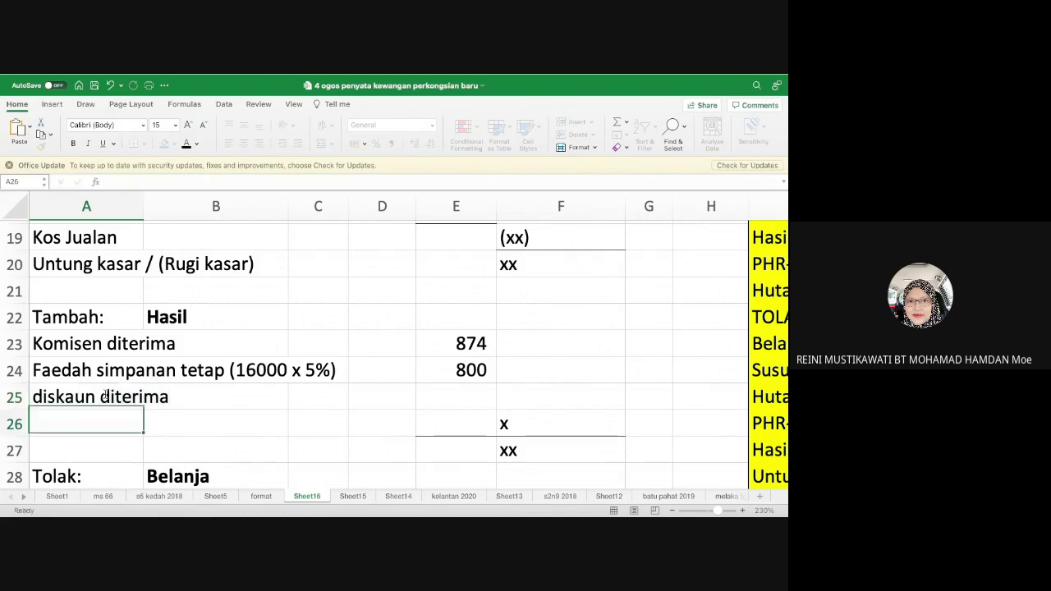
{"action": "left_click", "coordinate": [451, 402]}
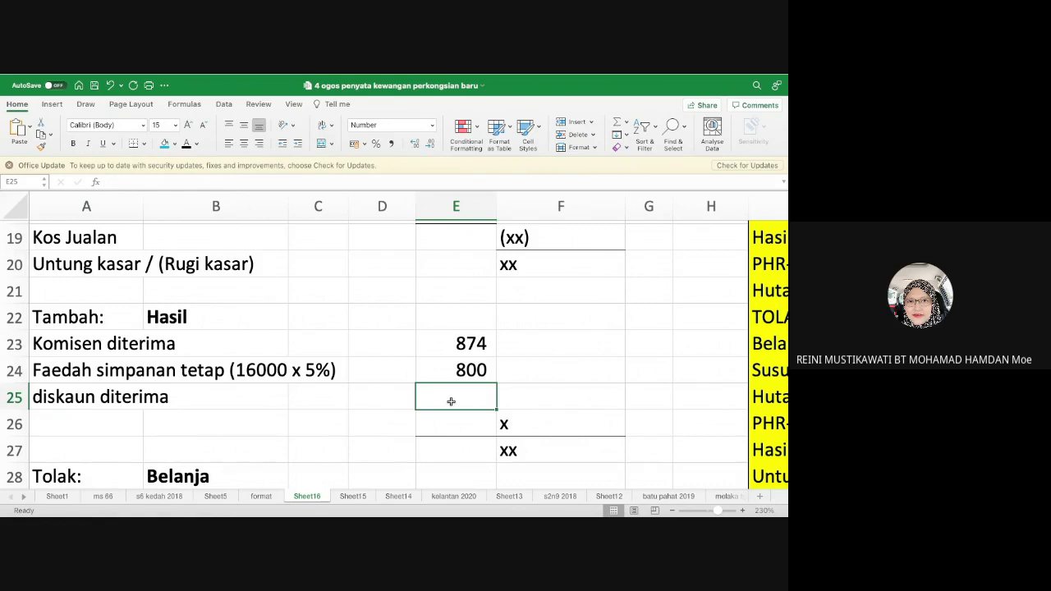
{"action": "type", "text": "700"}
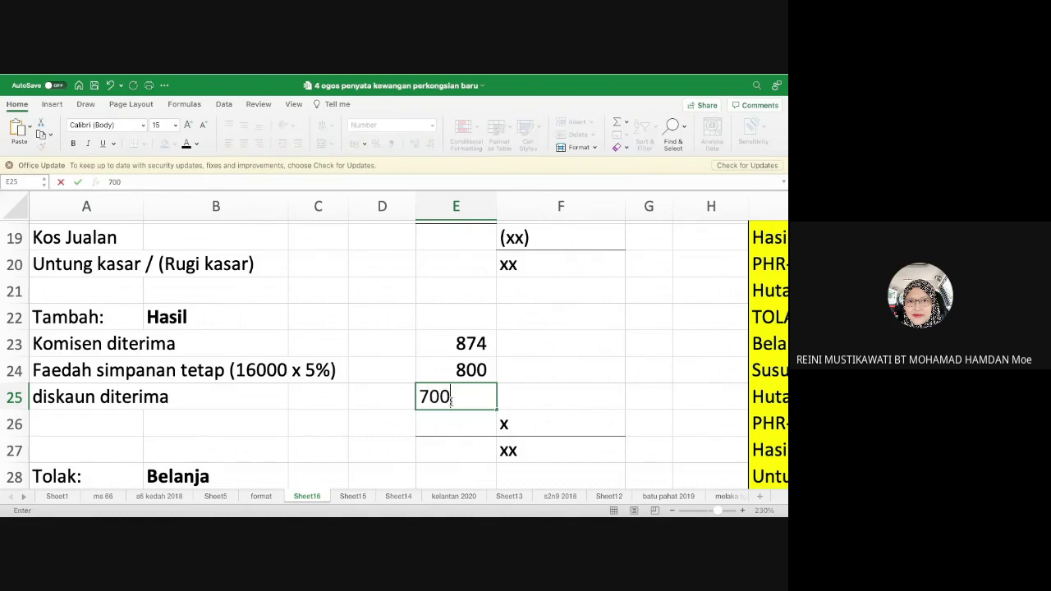
{"action": "key", "text": "Return"}
- Clear the "x" placeholder in F26, the total cell for the Hasil items
{"action": "left_click", "coordinate": [556, 420]}
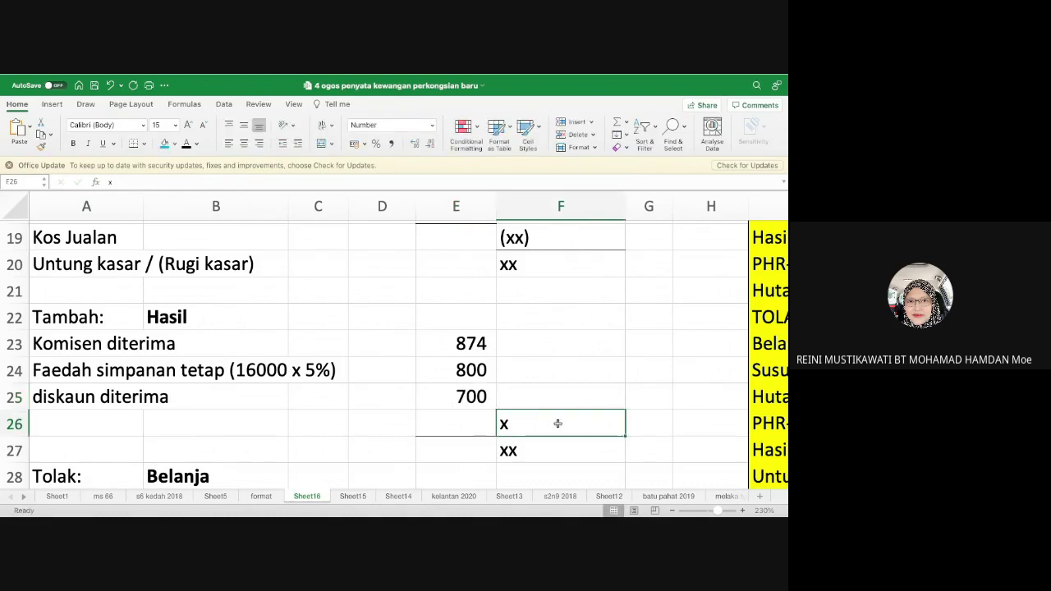
{"action": "key", "text": "Delete"}
{"action": "scroll", "coordinate": [522, 369], "scroll_direction": "down", "scroll_amount": 4}
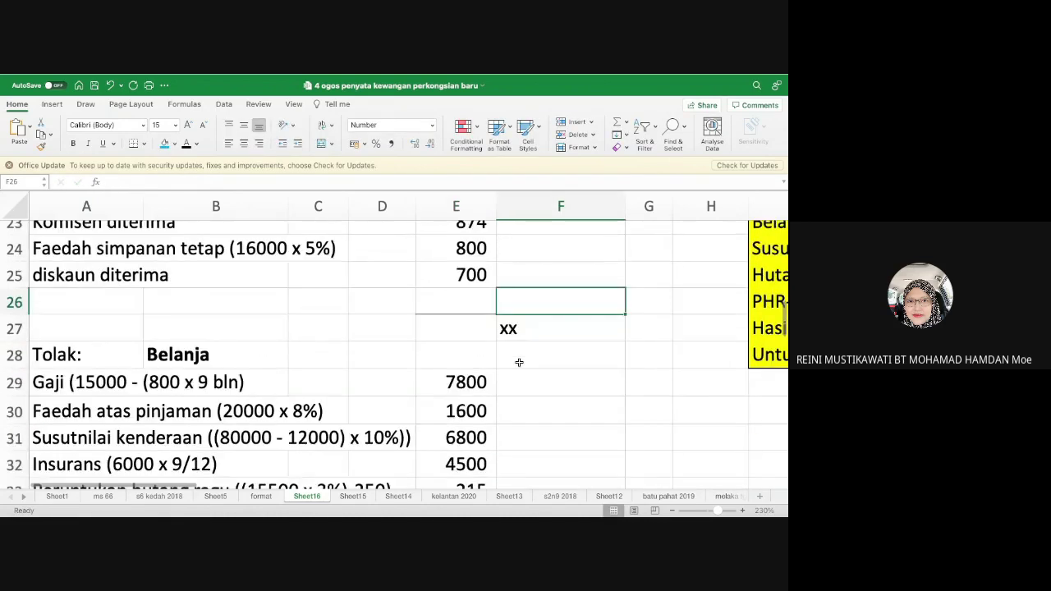
{"action": "scroll", "coordinate": [518, 362], "scroll_direction": "down", "scroll_amount": 4}
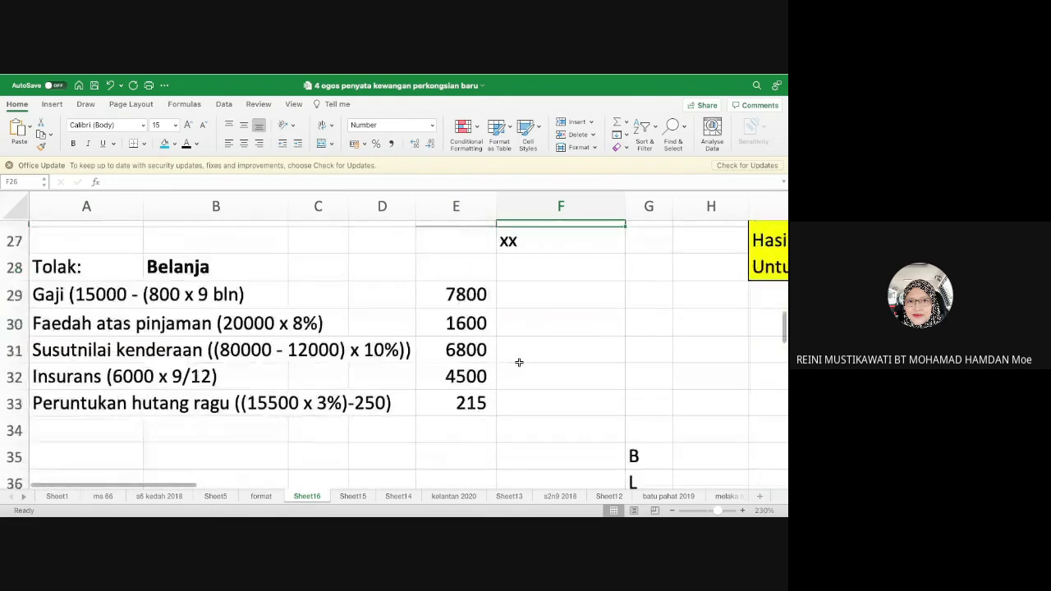
{"action": "scroll", "coordinate": [518, 362], "scroll_direction": "up", "scroll_amount": 8}
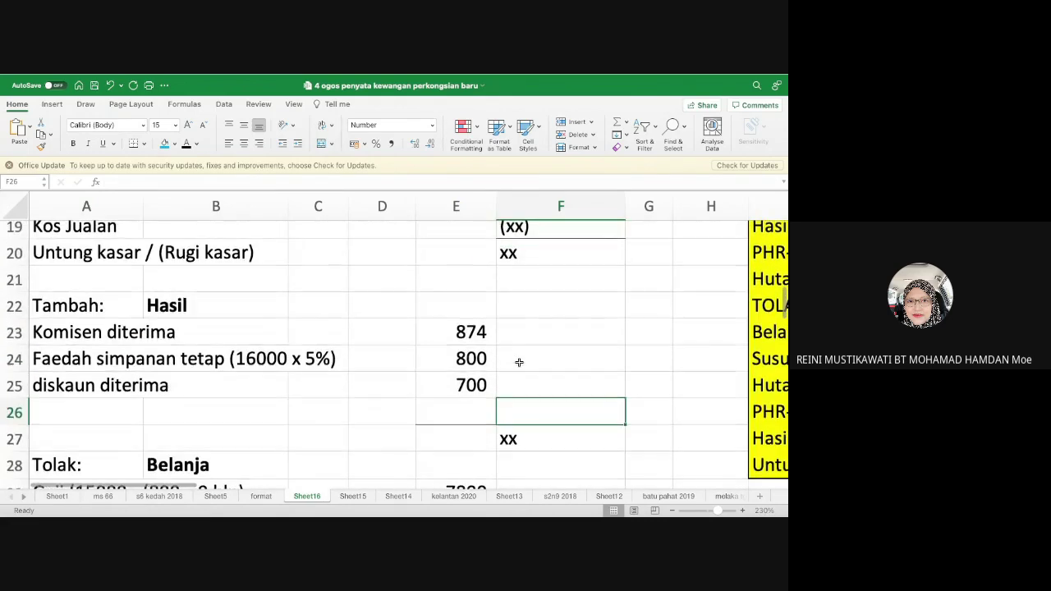
{"action": "scroll", "coordinate": [518, 362], "scroll_direction": "down", "scroll_amount": 8}
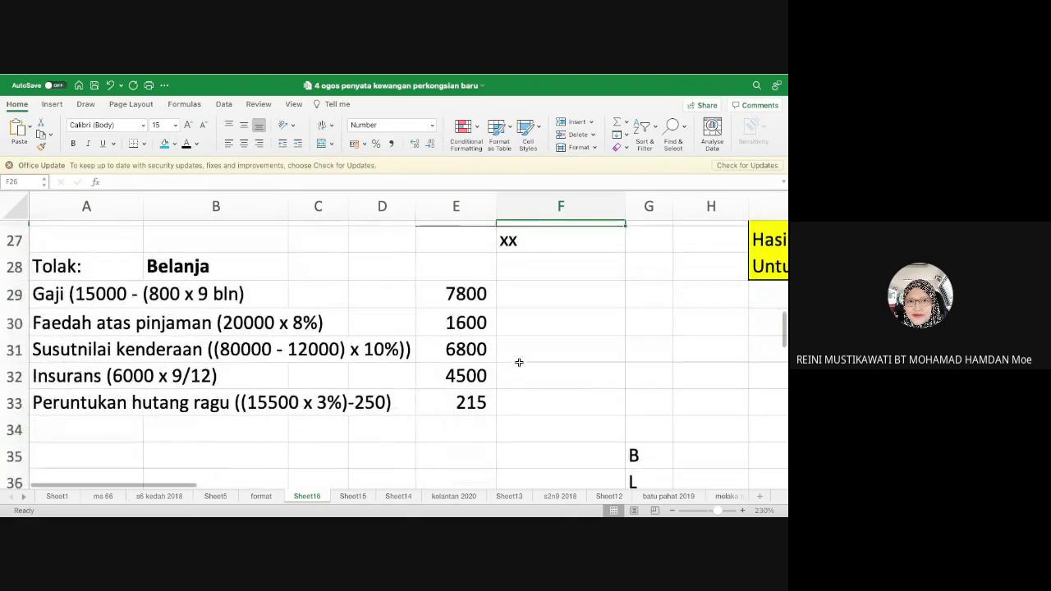
- Select A34 below the Belanja items, examine the exam question's trial balance for remaining expenses, and return to the Excel sheet
{"action": "left_click", "coordinate": [61, 414]}
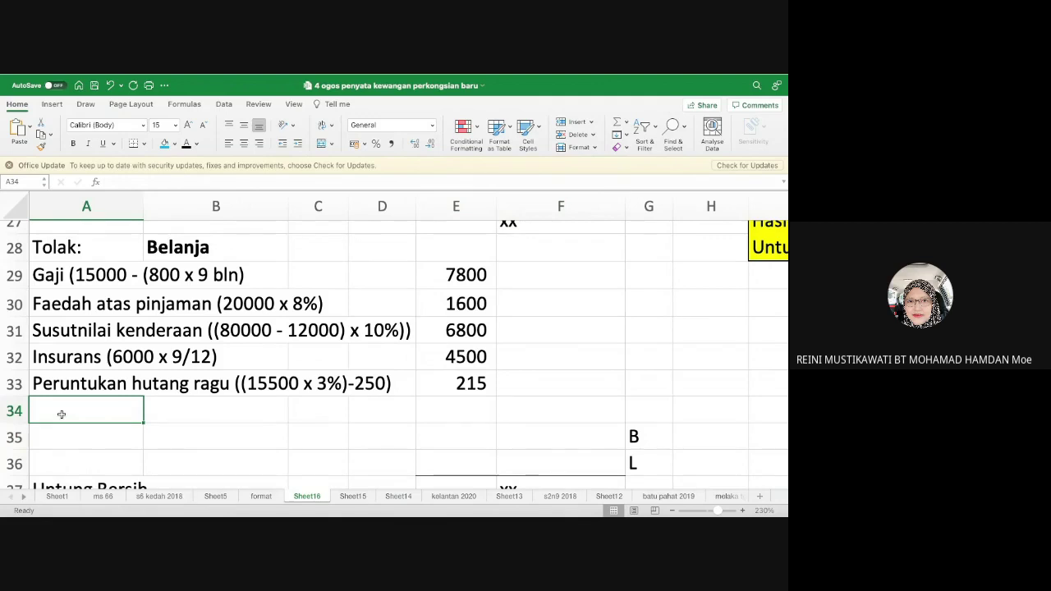
{"action": "key", "text": "alt+Tab"}
{"action": "scroll", "coordinate": [394, 296], "scroll_direction": "up", "scroll_amount": 5}
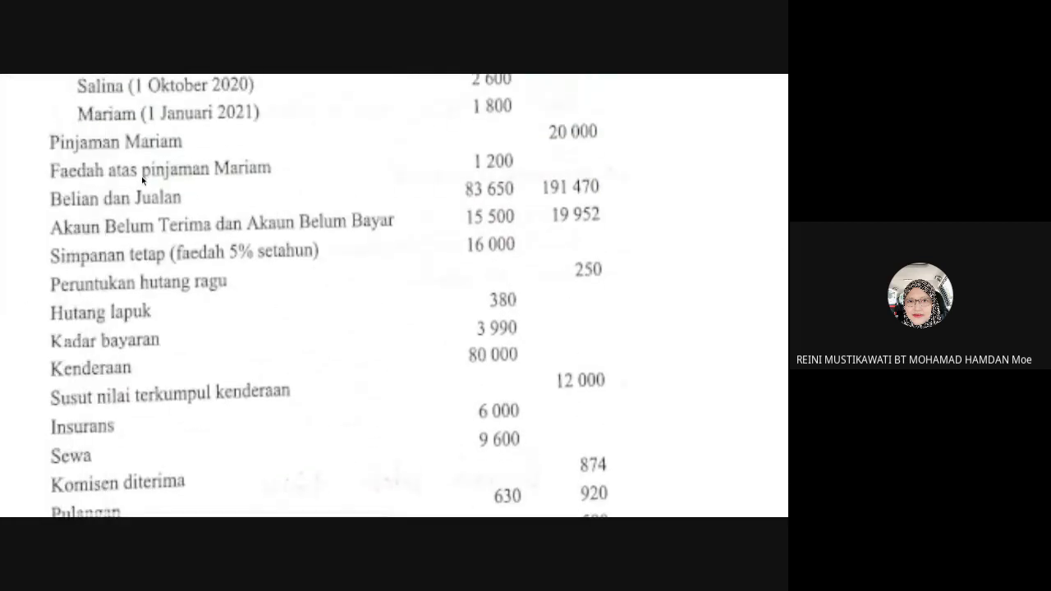
{"action": "scroll", "coordinate": [232, 184], "scroll_direction": "up", "scroll_amount": 2}
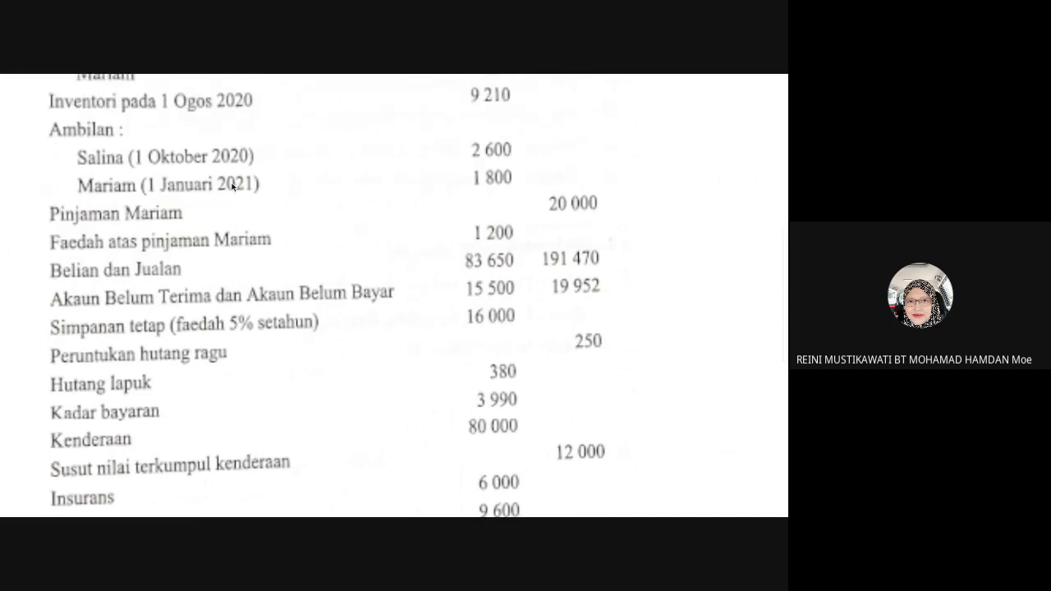
{"action": "scroll", "coordinate": [232, 187], "scroll_direction": "up", "scroll_amount": 4}
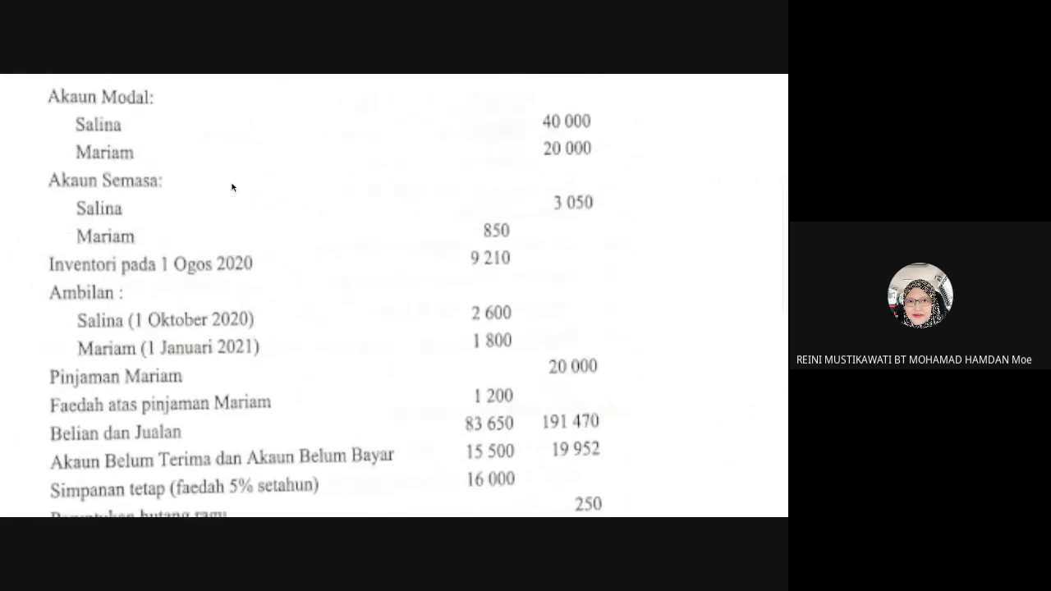
{"action": "scroll", "coordinate": [232, 187], "scroll_direction": "down", "scroll_amount": 5}
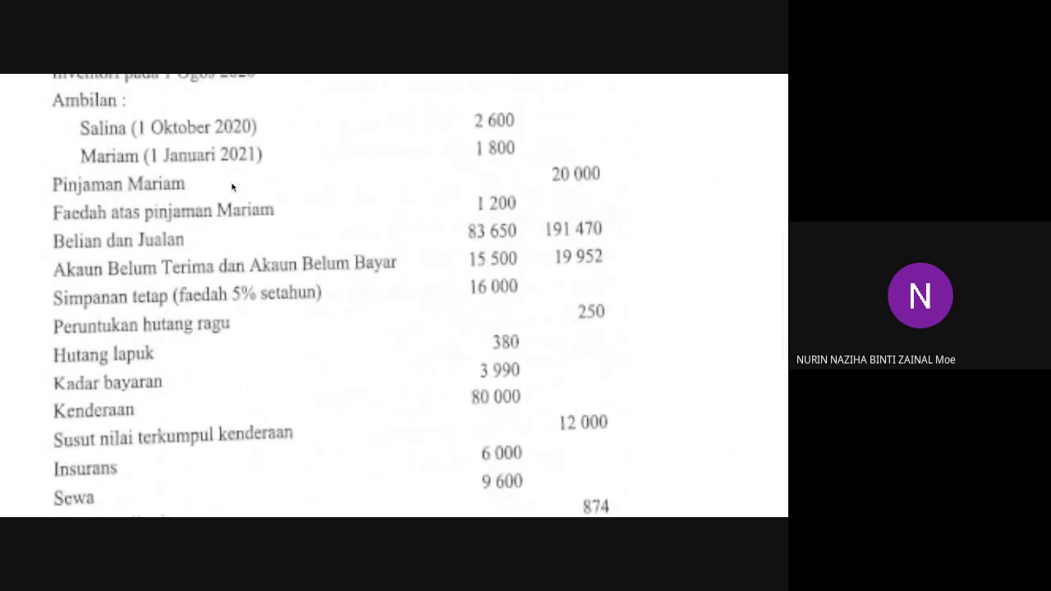
{"action": "scroll", "coordinate": [231, 188], "scroll_direction": "down", "scroll_amount": 2}
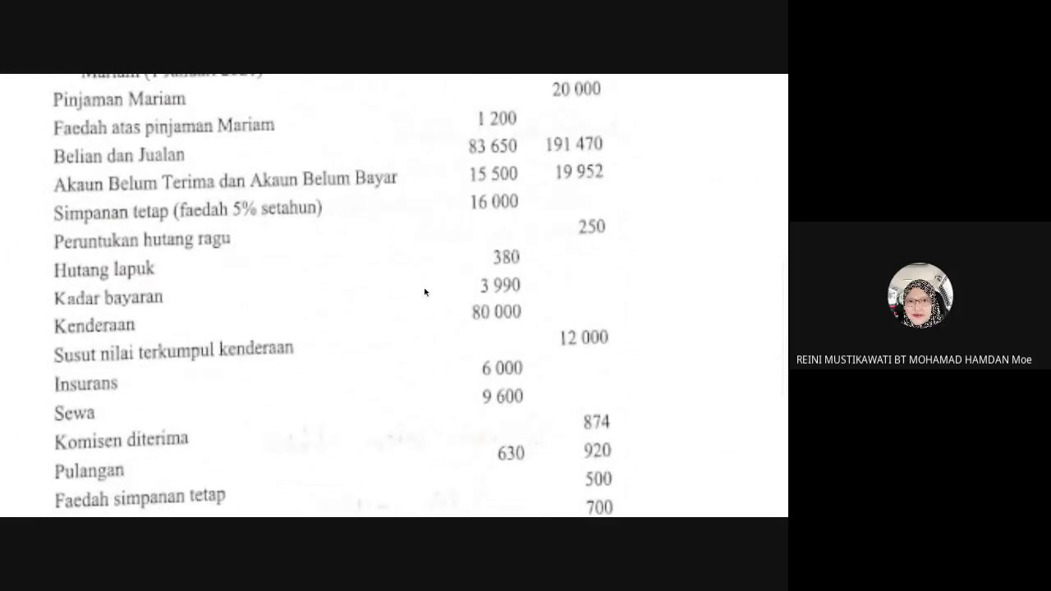
{"action": "key", "text": "alt+Tab"}
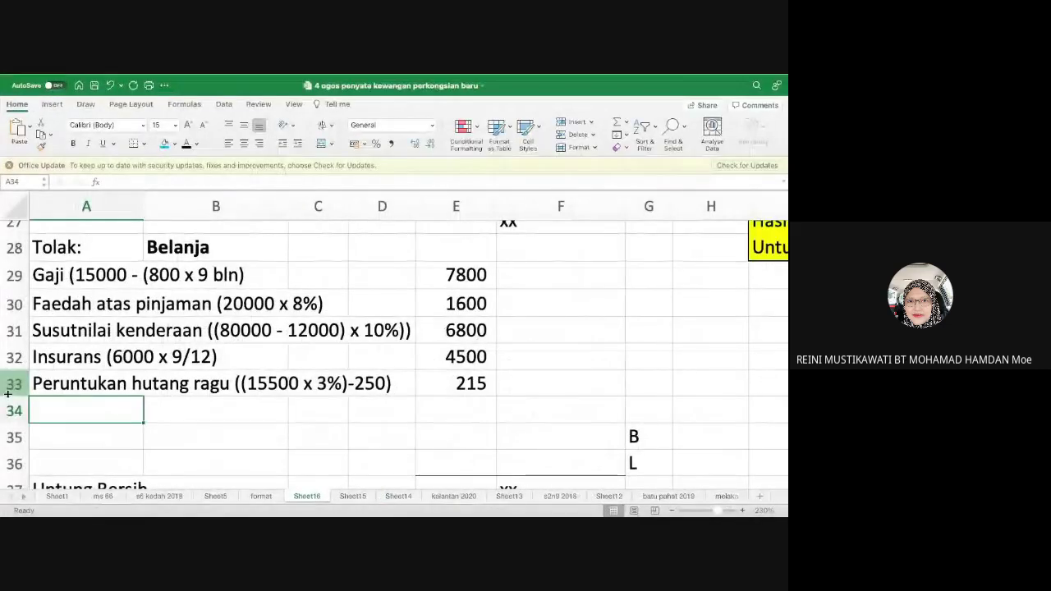
- Enter "hutang lapuk" in A34 with 380 in E34 under the Belanja items
{"action": "type", "text": "hu"}
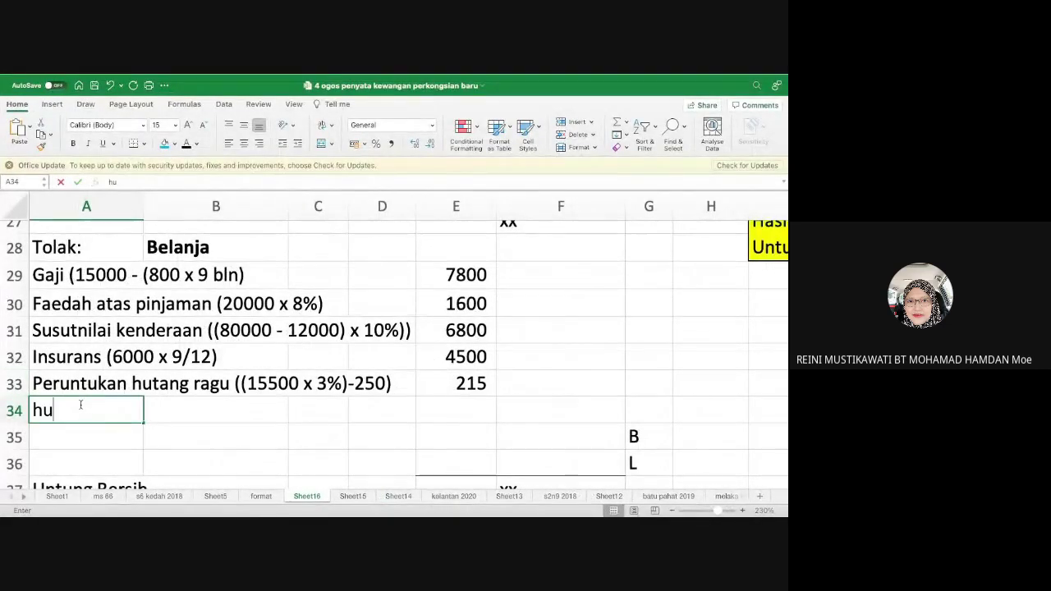
{"action": "type", "text": "tang lapuk"}
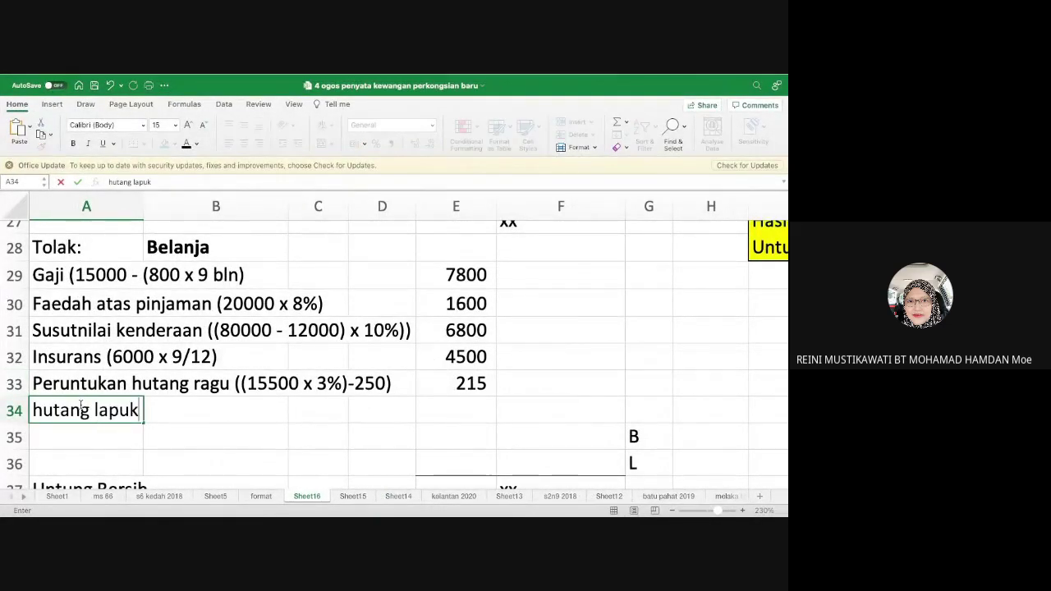
{"action": "key", "text": "Tab"}
{"action": "key", "text": "Tab"}
{"action": "key", "text": "Tab"}
{"action": "key", "text": "Tab"}
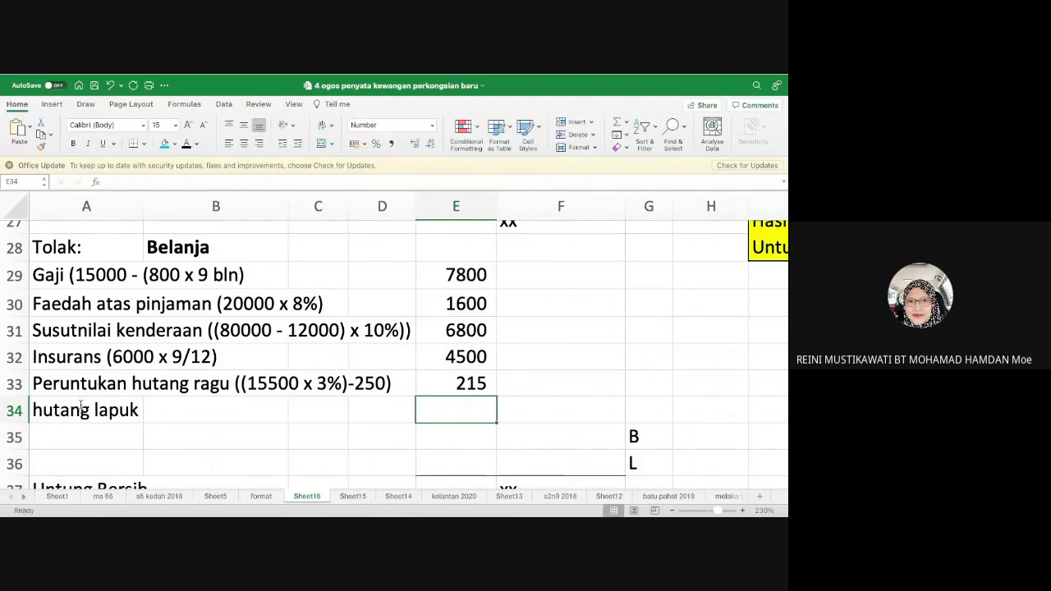
{"action": "type", "text": "380"}
{"action": "key", "text": "Return"}
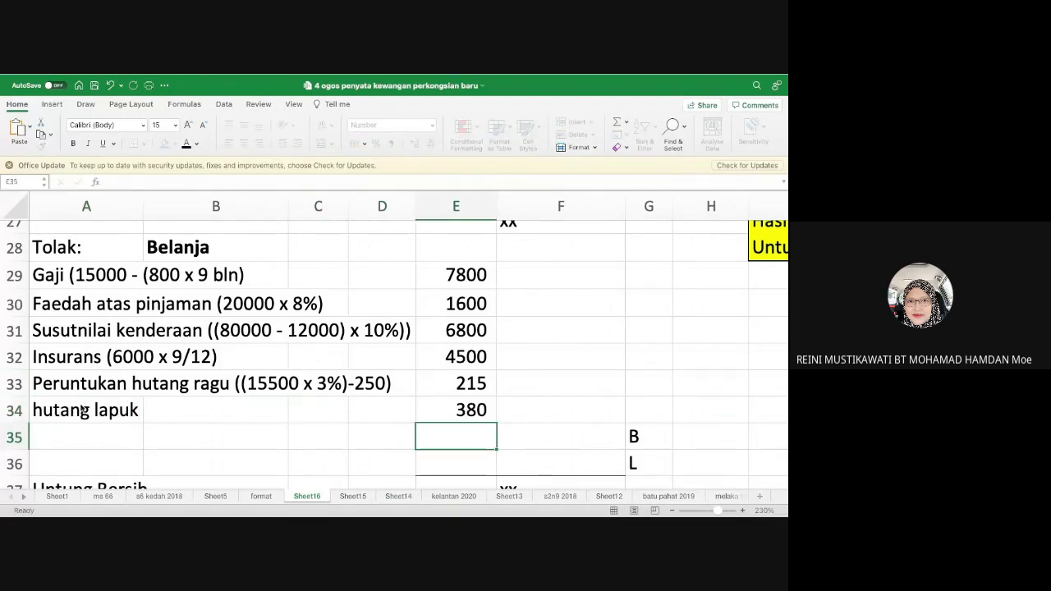
- Enter "kadar bayaran" in A35 with 3990 in E35
{"action": "key", "text": "super+Tab"}
{"action": "key", "text": "super+Tab"}
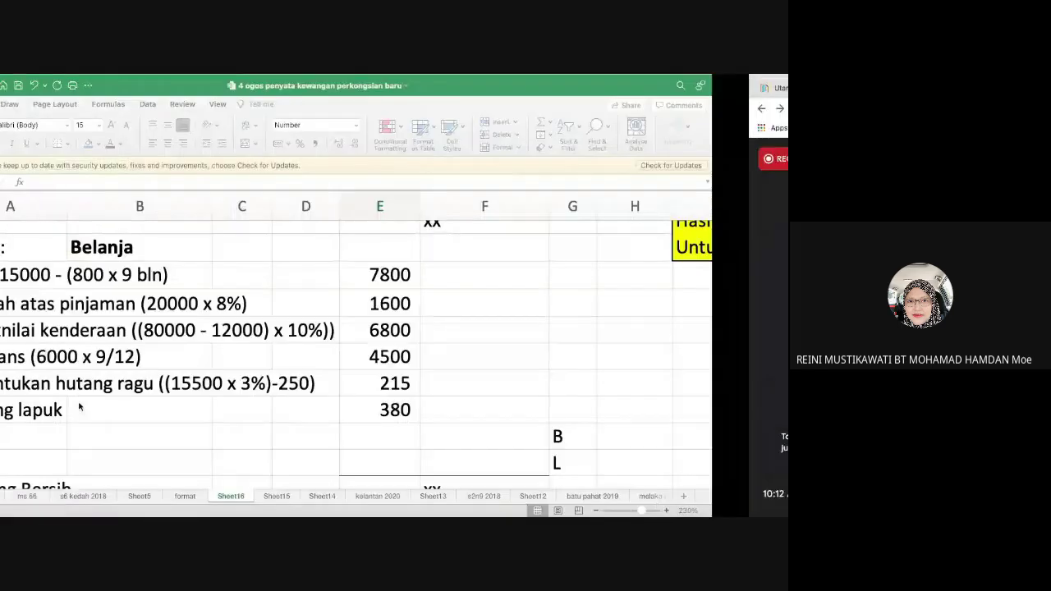
{"action": "left_click", "coordinate": [62, 430]}
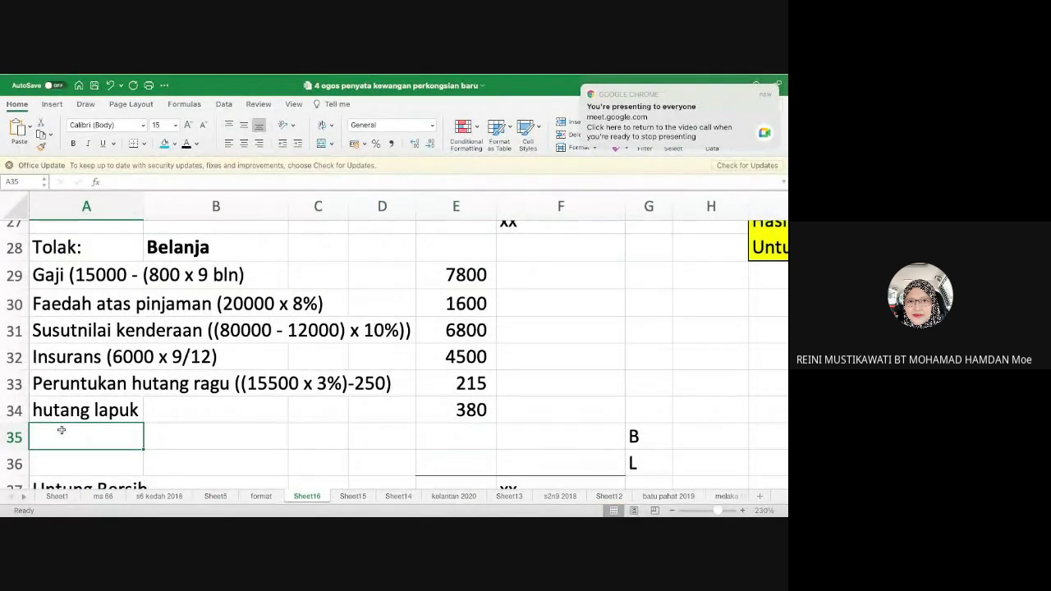
{"action": "type", "text": "k"}
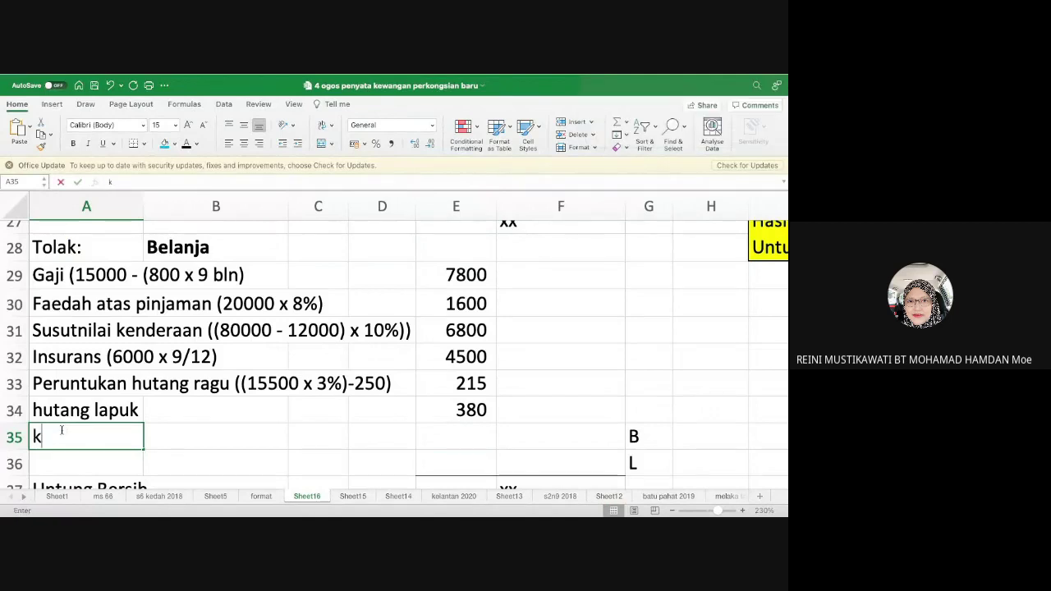
{"action": "type", "text": "adar bayar"}
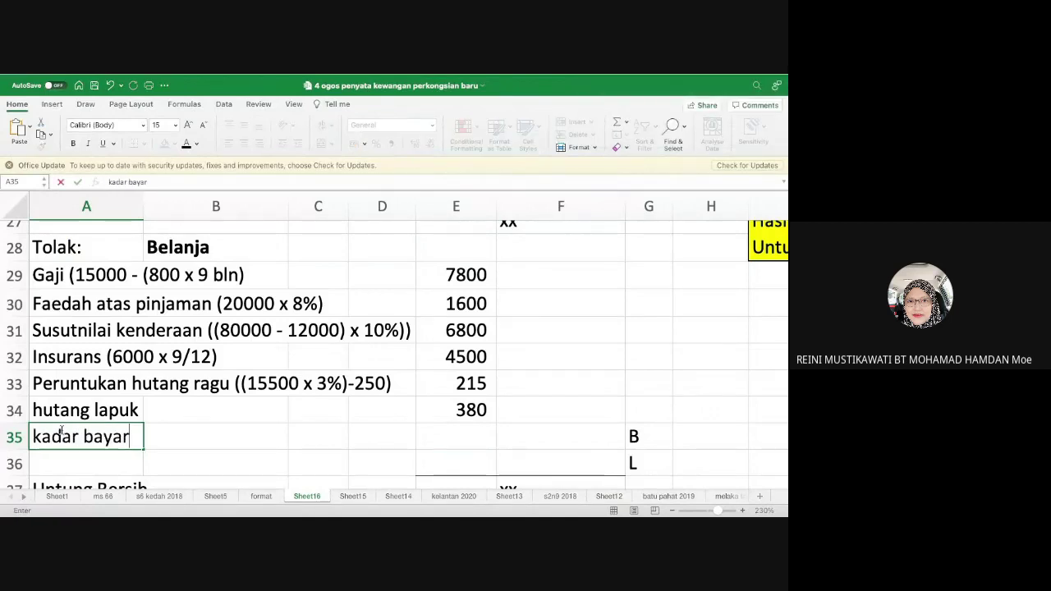
{"action": "type", "text": "an"}
{"action": "key", "text": "Tab"}
{"action": "key", "text": "Right"}
{"action": "key", "text": "Right"}
{"action": "key", "text": "Right"}
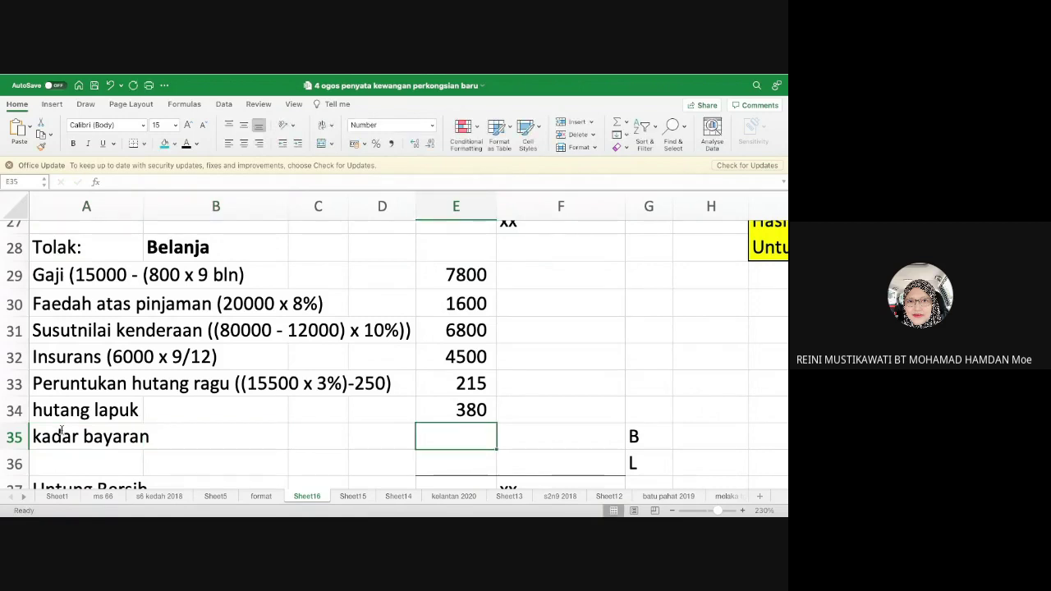
{"action": "type", "text": "3990"}
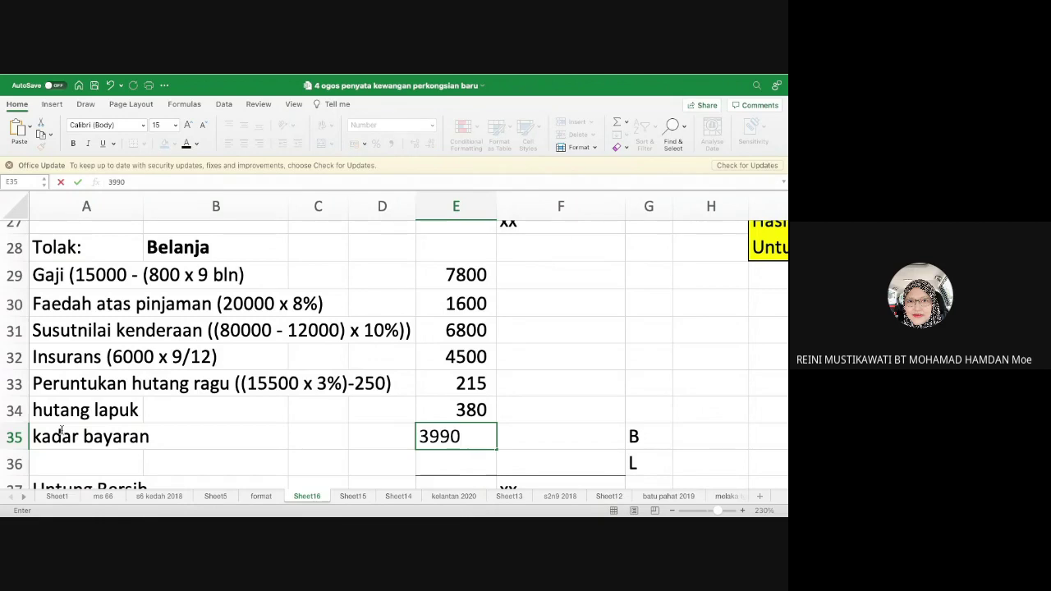
{"action": "key", "text": "Return"}
- Enter "Sewa" in A36 with 9600 in E36, and check the exam question's trial balance for remaining expenses
{"action": "key", "text": "Left"}
{"action": "key", "text": "Left"}
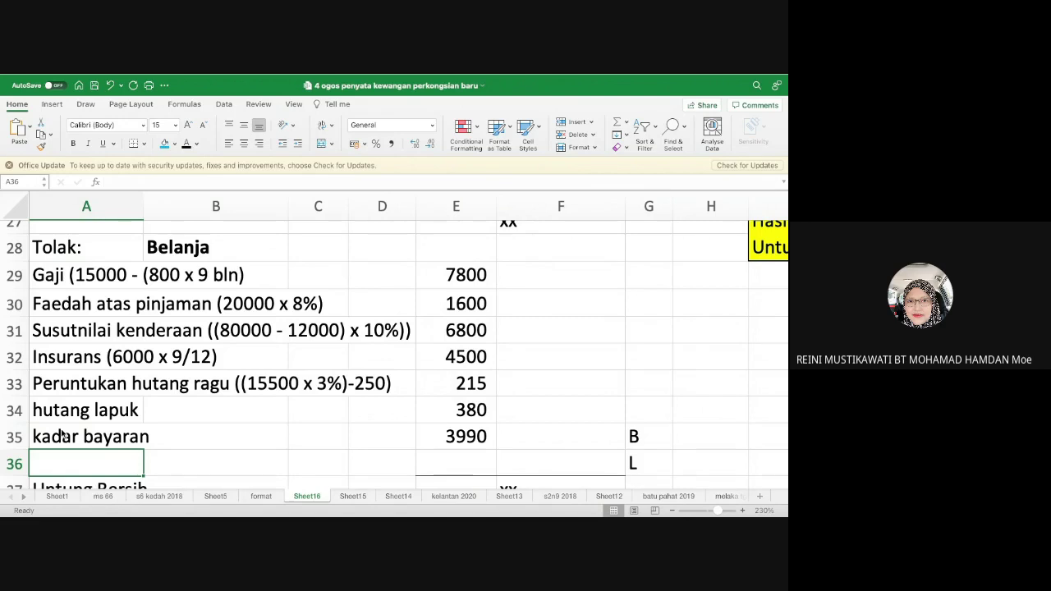
{"action": "type", "text": "Sewa"}
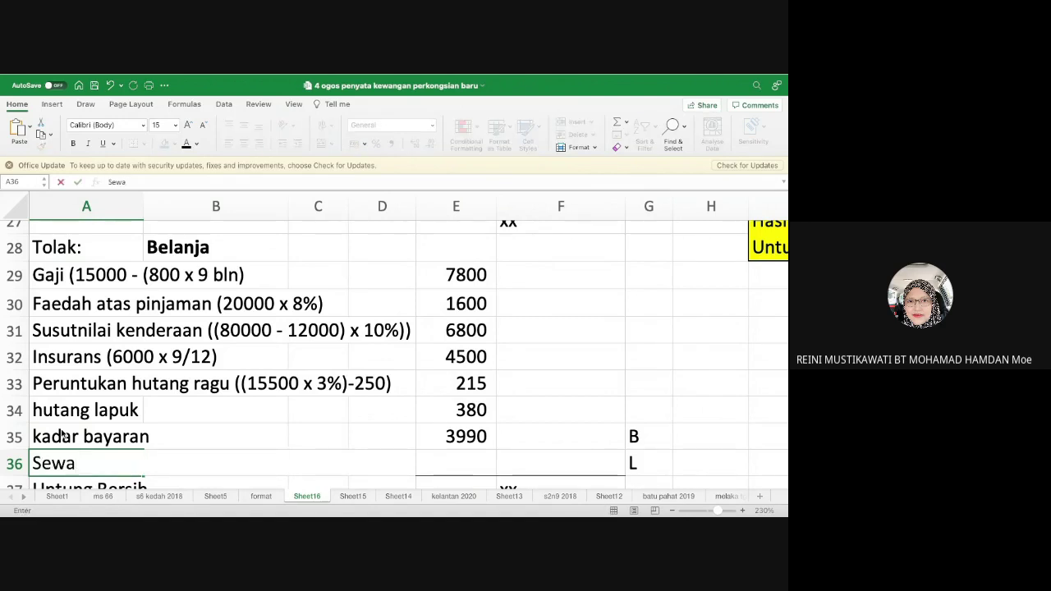
{"action": "key", "text": "Tab"}
{"action": "key", "text": "Tab"}
{"action": "key", "text": "Tab"}
{"action": "key", "text": "Tab"}
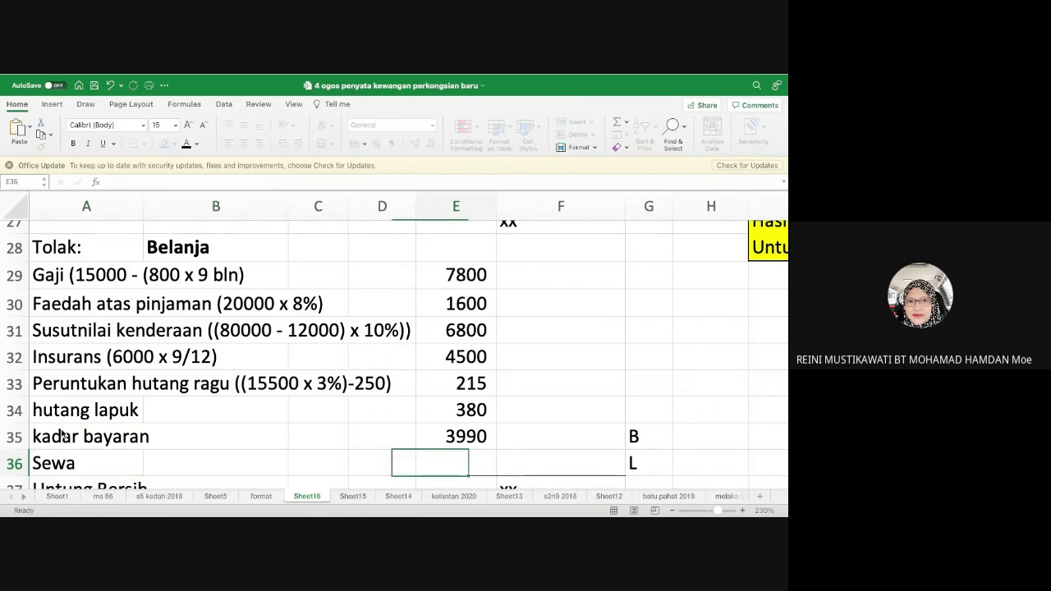
{"action": "type", "text": "6"}
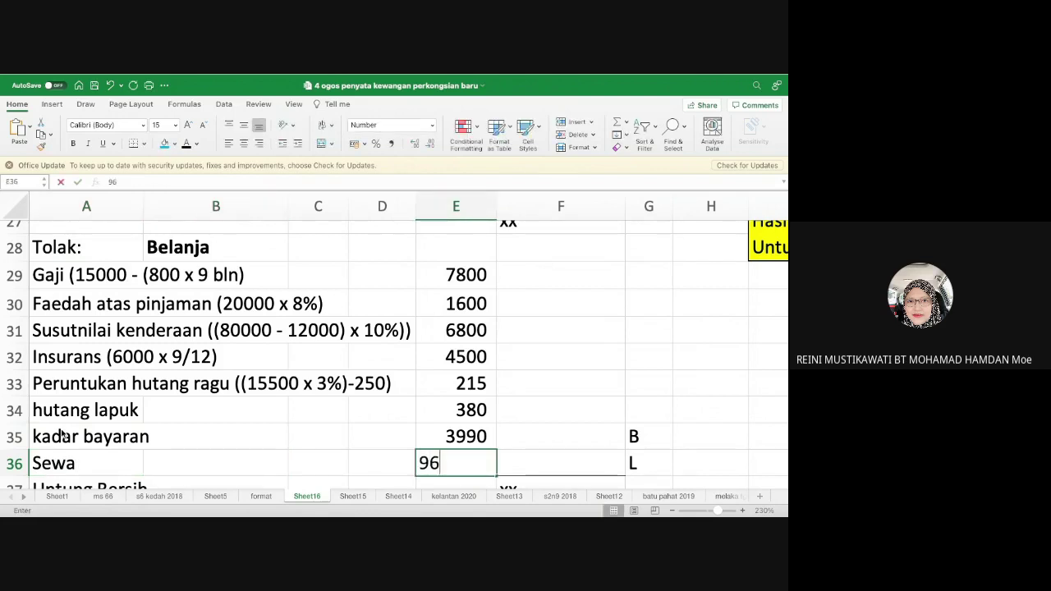
{"action": "type", "text": "00"}
{"action": "key", "text": "Return"}
{"action": "key", "text": "ctrl+Left"}
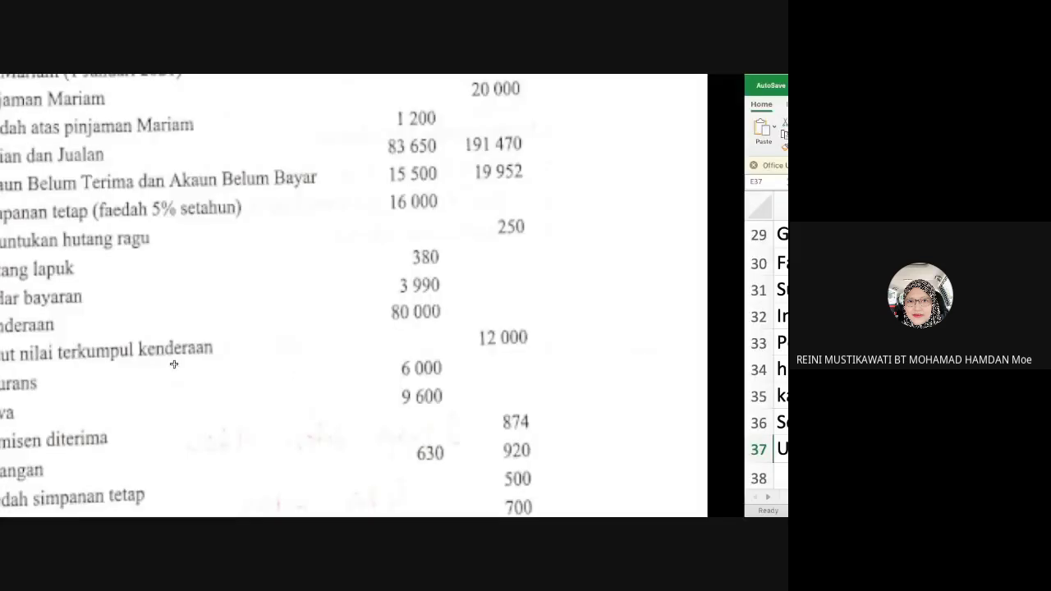
{"action": "scroll", "coordinate": [168, 357], "scroll_direction": "down", "scroll_amount": 3}
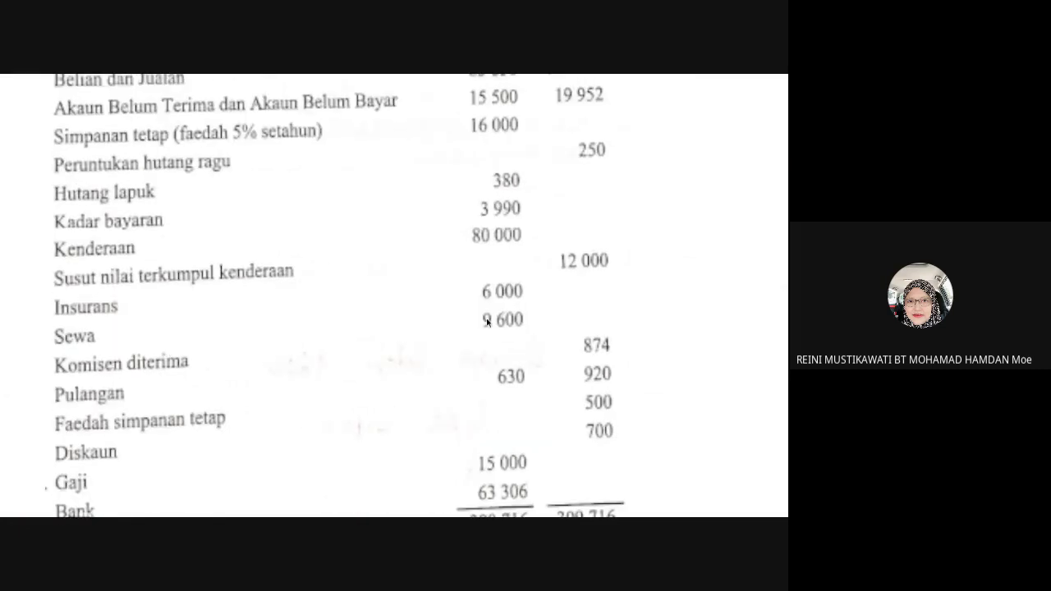
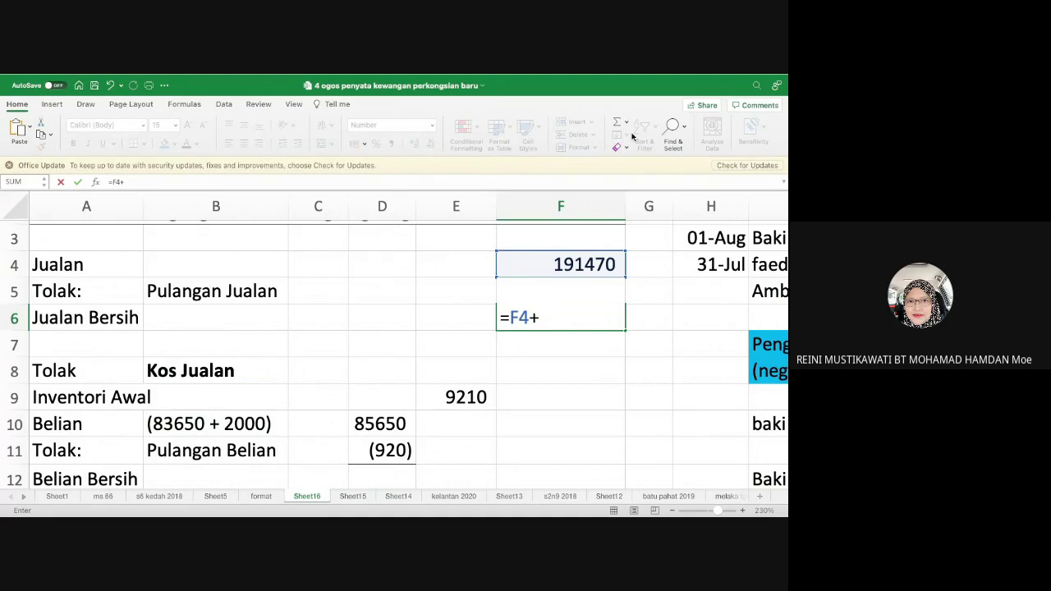
- Complete the Jualan Bersih formula in F6 as =F4+F5
{"action": "type", "text": "F5"}
{"action": "key", "text": "Return"}
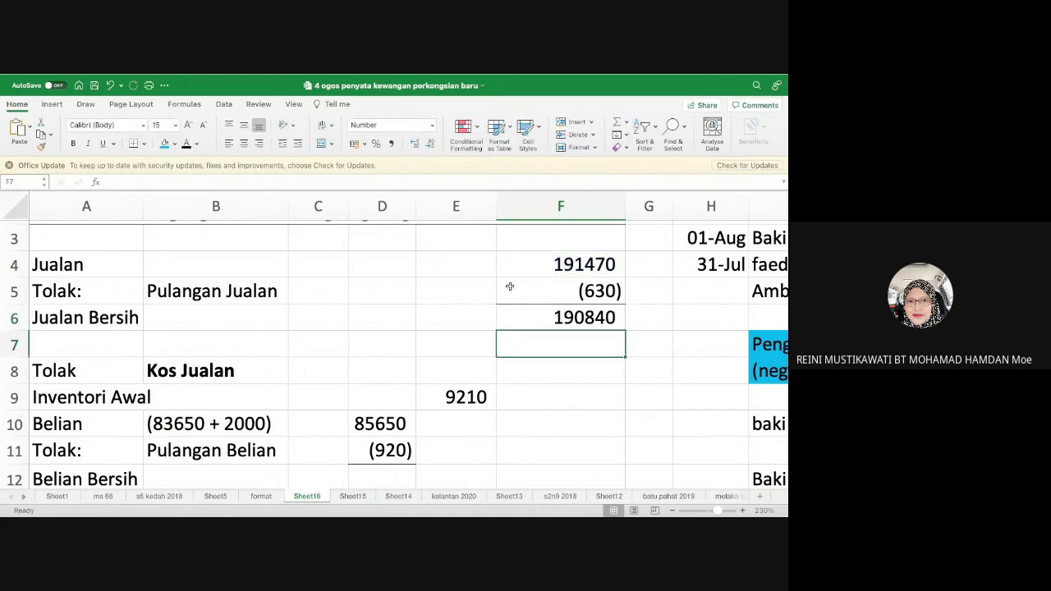
{"action": "scroll", "coordinate": [509, 285], "scroll_direction": "down", "scroll_amount": 1}
{"action": "scroll", "coordinate": [509, 283], "scroll_direction": "up", "scroll_amount": 1}
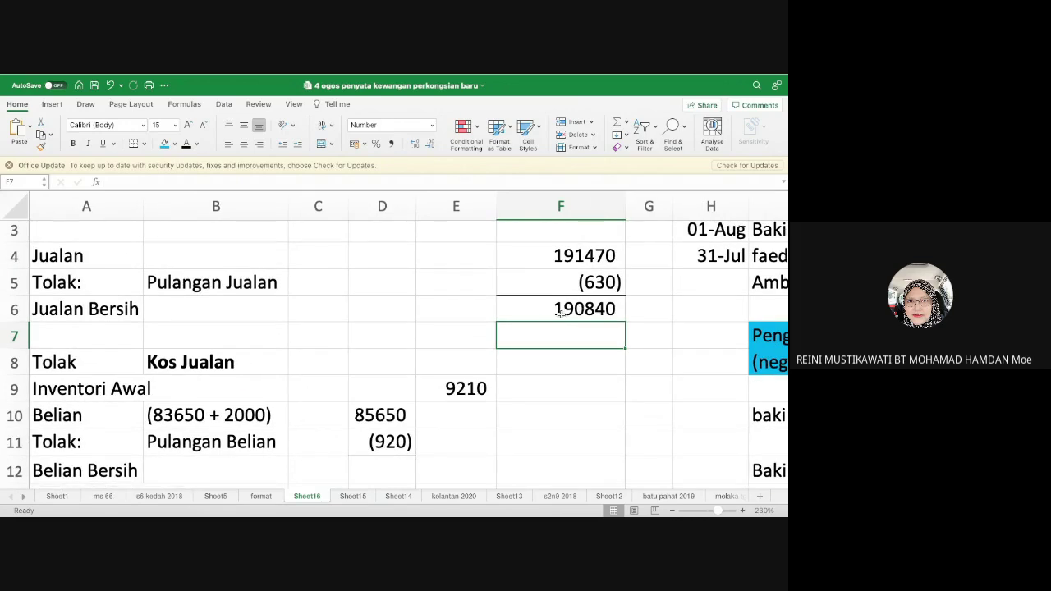
- Calculate Belian Bersih in D12 with the formula =D10+D11
{"action": "scroll", "coordinate": [558, 312], "scroll_direction": "down", "scroll_amount": 4}
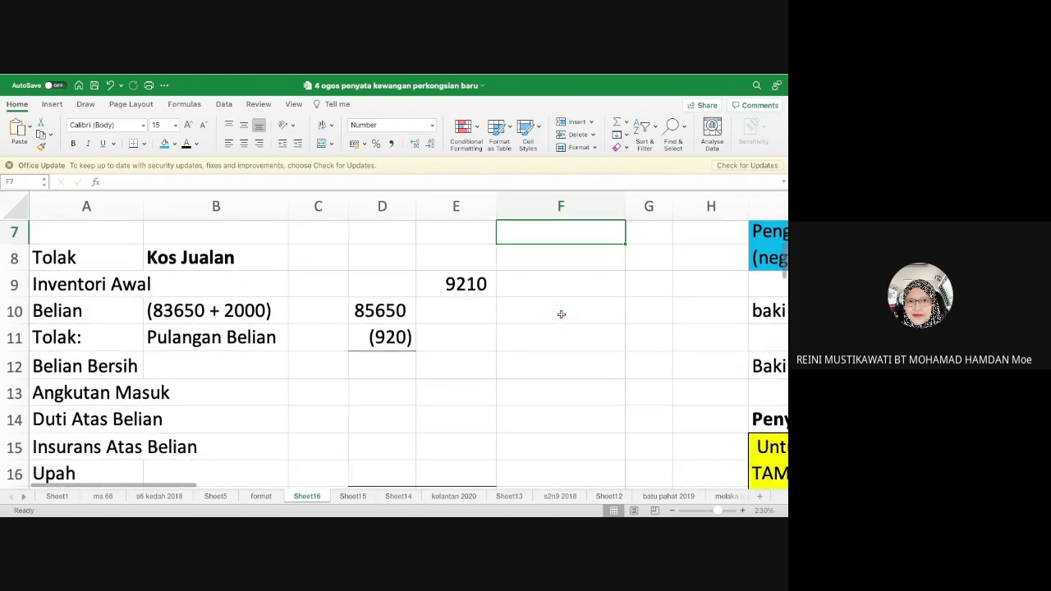
{"action": "scroll", "coordinate": [394, 365], "scroll_direction": "down", "scroll_amount": 1}
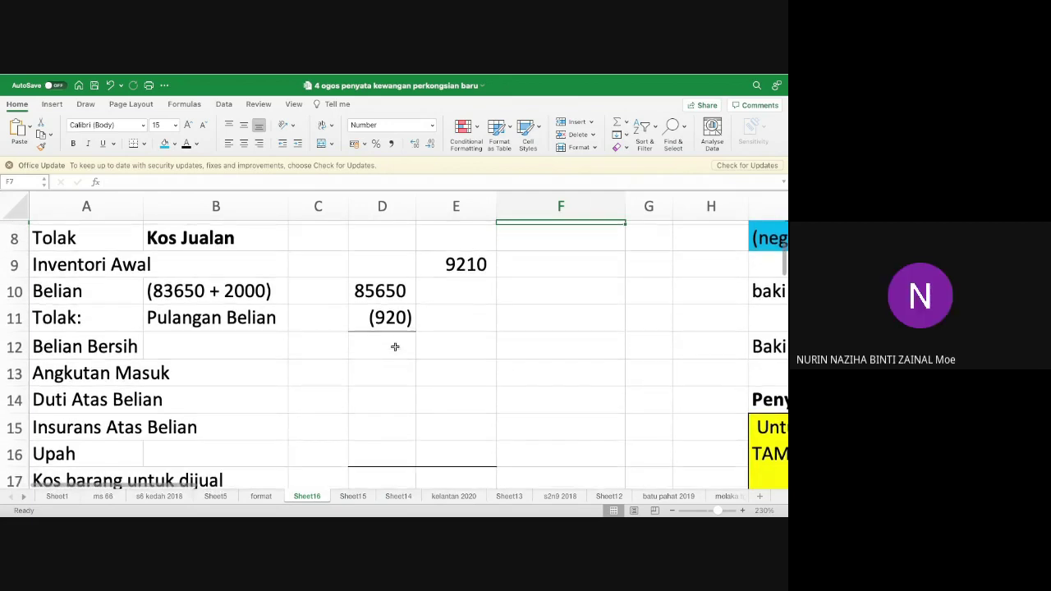
{"action": "left_click", "coordinate": [395, 346]}
{"action": "type", "text": "="}
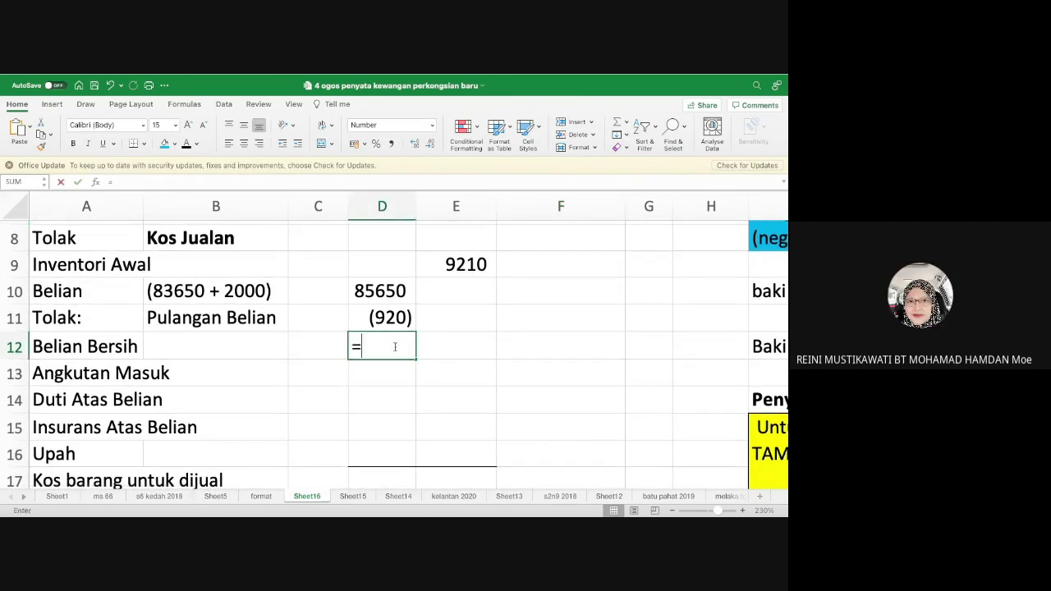
{"action": "key", "text": "Up"}
{"action": "key", "text": "Up"}
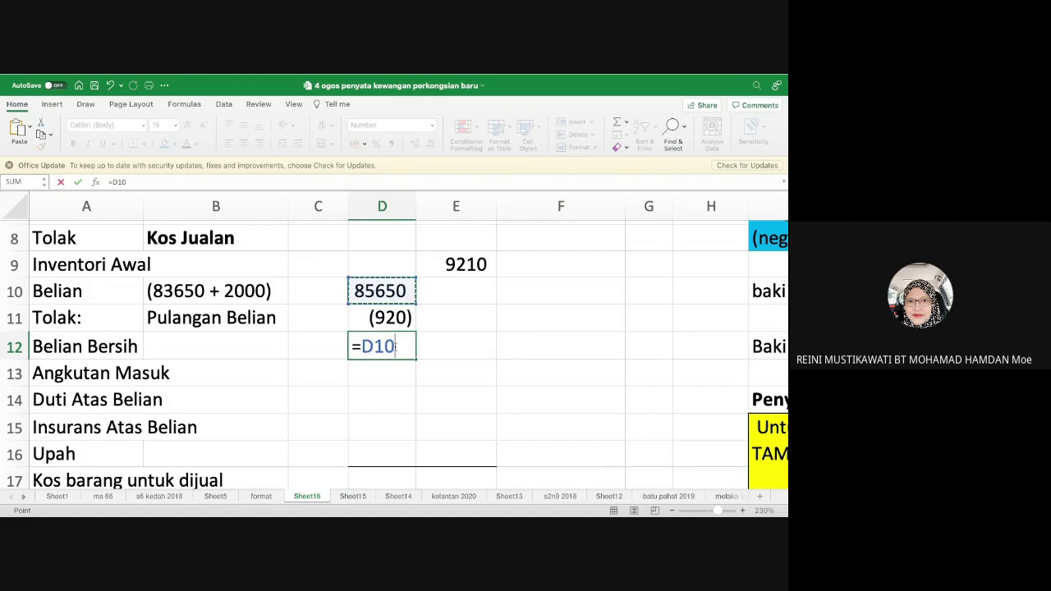
{"action": "type", "text": "+"}
{"action": "key", "text": "Up"}
{"action": "key", "text": "Return"}
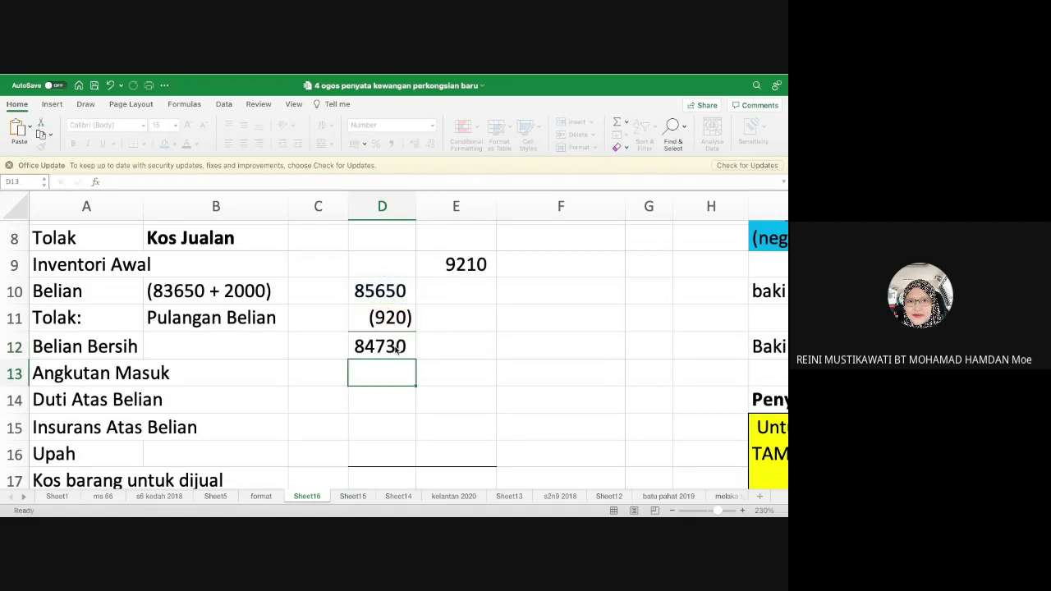
- Carry the Belian Bersih amount over to E16 with the formula =D12
{"action": "left_click", "coordinate": [455, 450]}
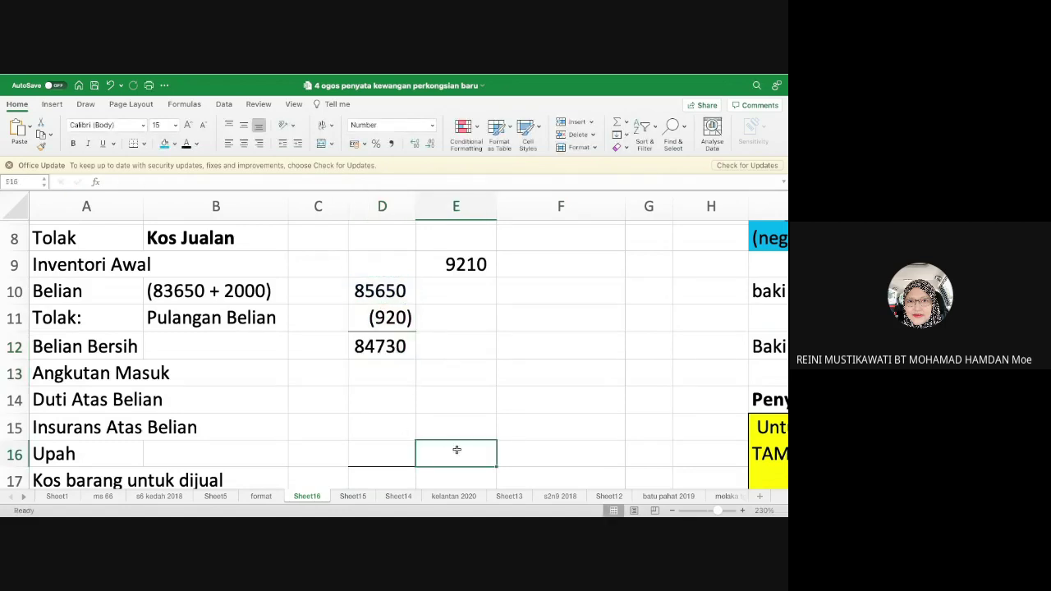
{"action": "type", "text": "="}
{"action": "left_click", "coordinate": [384, 347]}
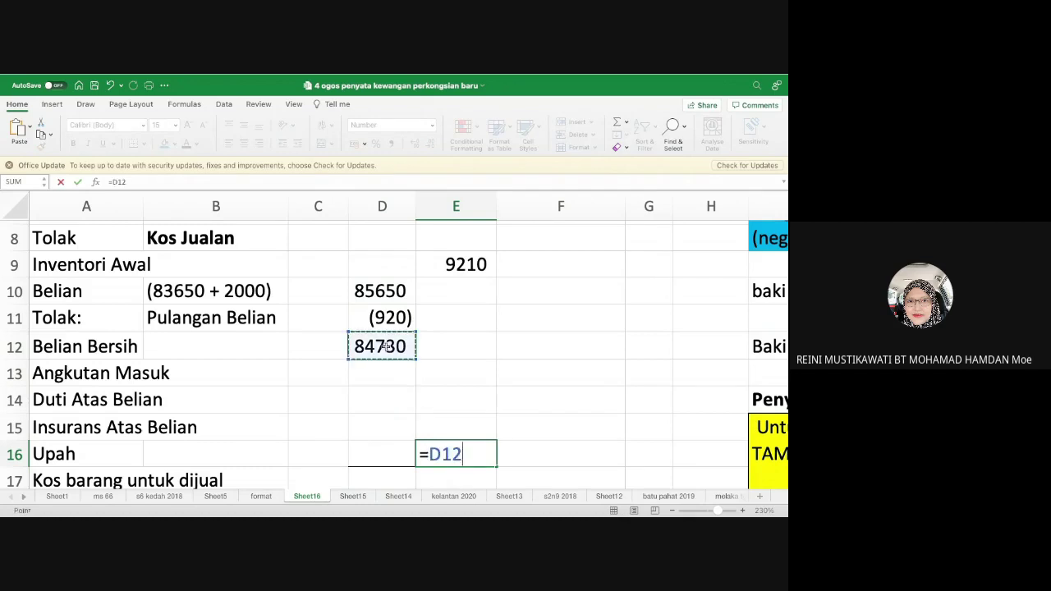
{"action": "key", "text": "Return"}
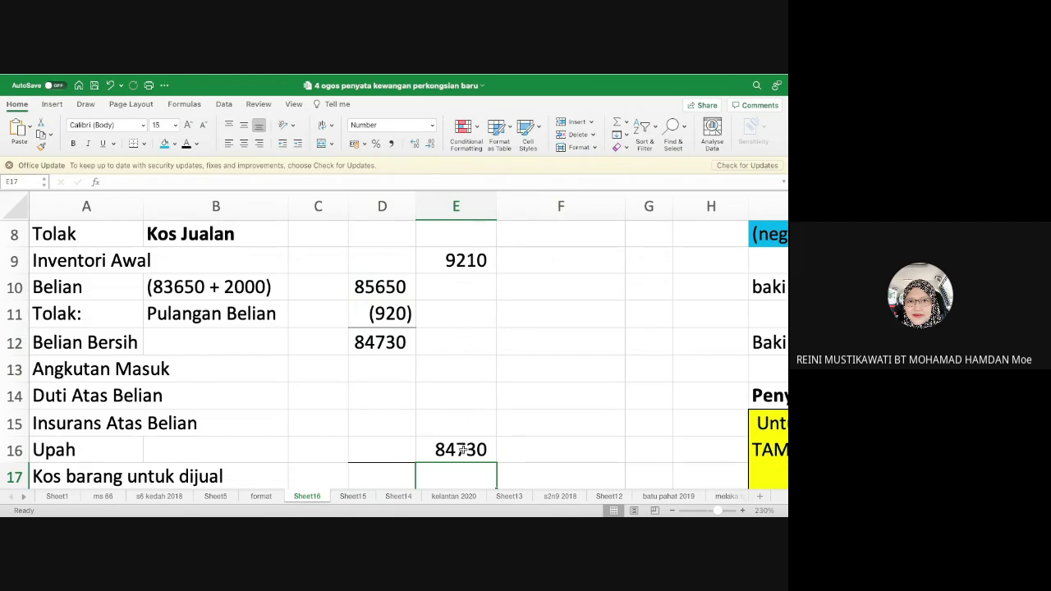
- Calculate Kos barang untuk dijual in E17 with the formula =E9+E16
{"action": "scroll", "coordinate": [471, 422], "scroll_direction": "down", "scroll_amount": 2}
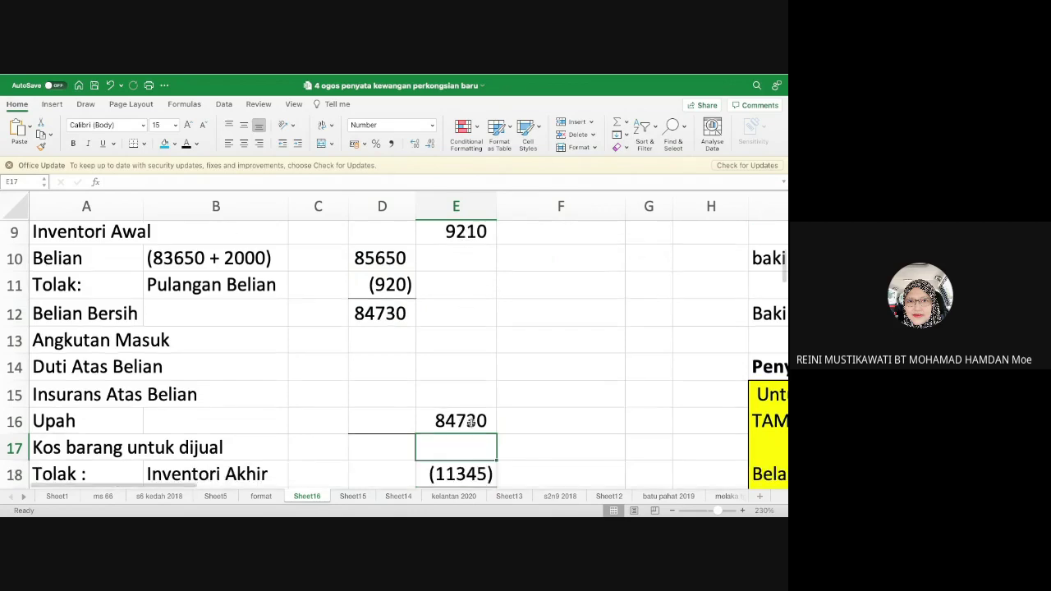
{"action": "type", "text": "="}
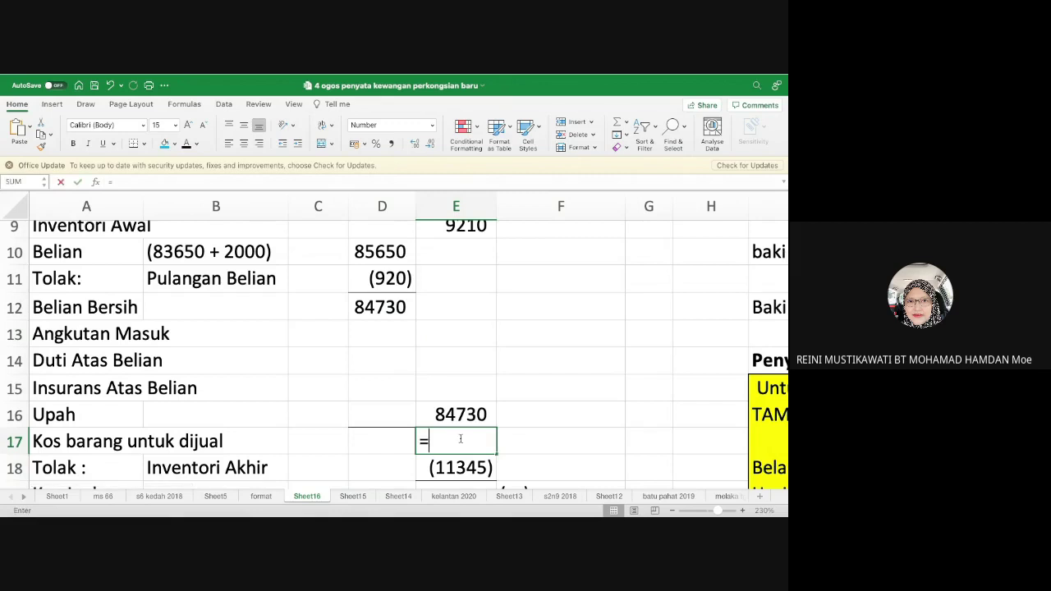
{"action": "left_click", "coordinate": [456, 230]}
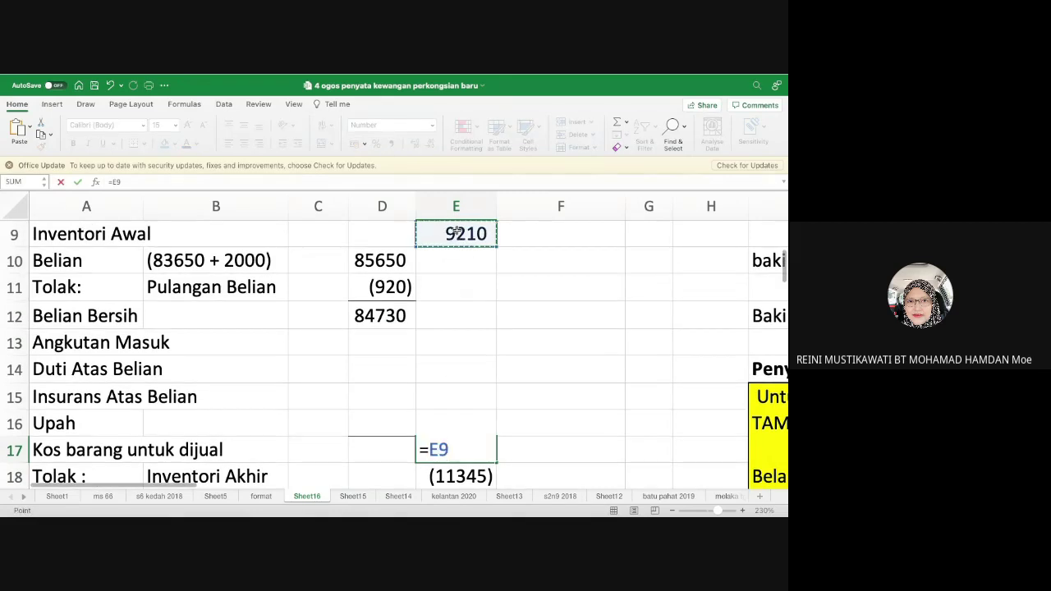
{"action": "type", "text": "+"}
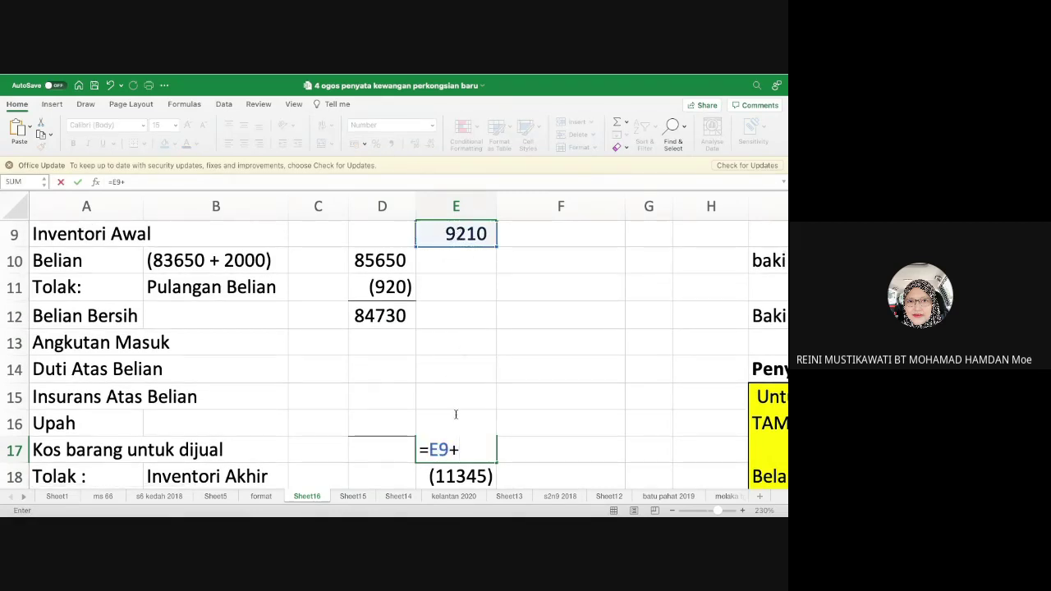
{"action": "key", "text": "Up"}
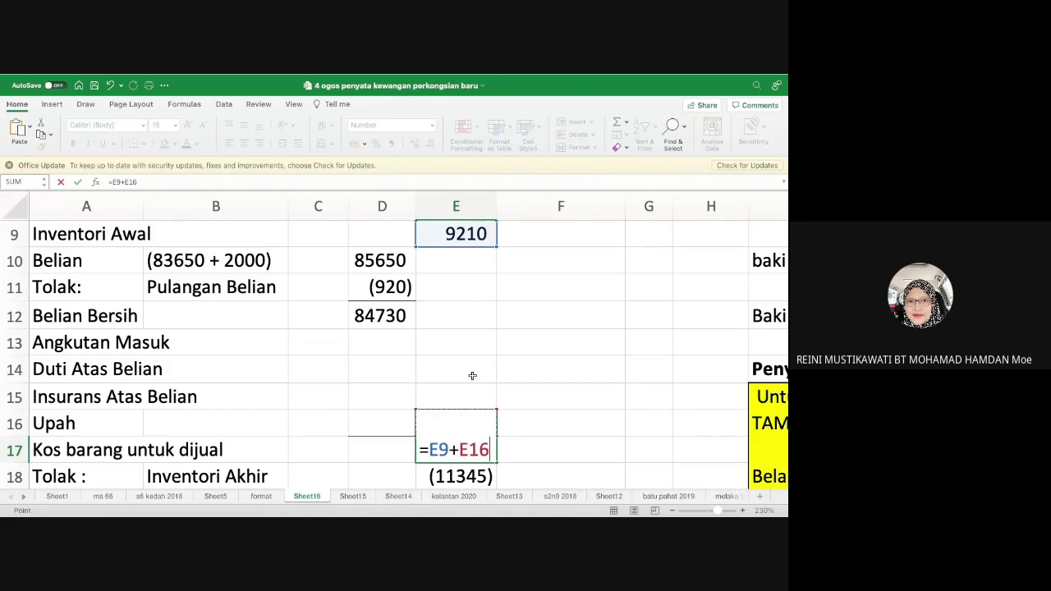
{"action": "key", "text": "Return"}
- Calculate Kos Jualan in F19 with the formula =E17+E18
{"action": "scroll", "coordinate": [472, 378], "scroll_direction": "down", "scroll_amount": 3}
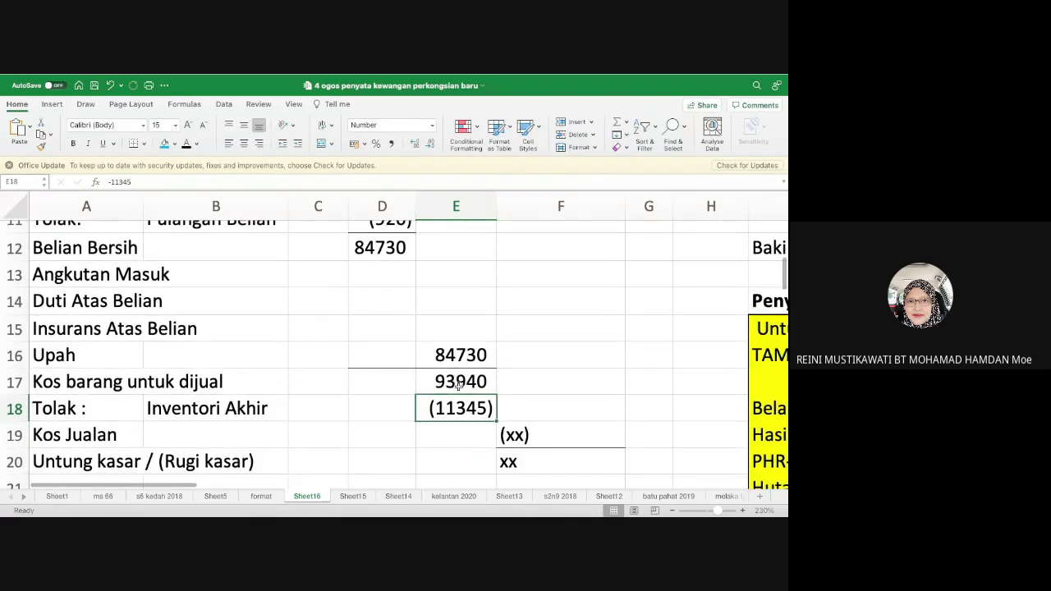
{"action": "left_click", "coordinate": [567, 440]}
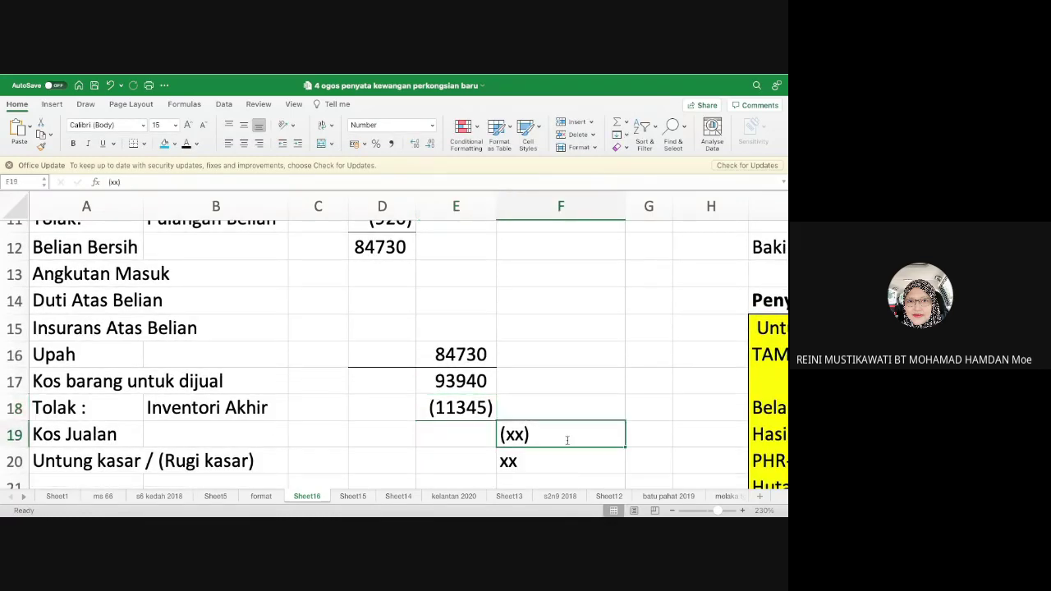
{"action": "type", "text": "="}
{"action": "left_click", "coordinate": [454, 382]}
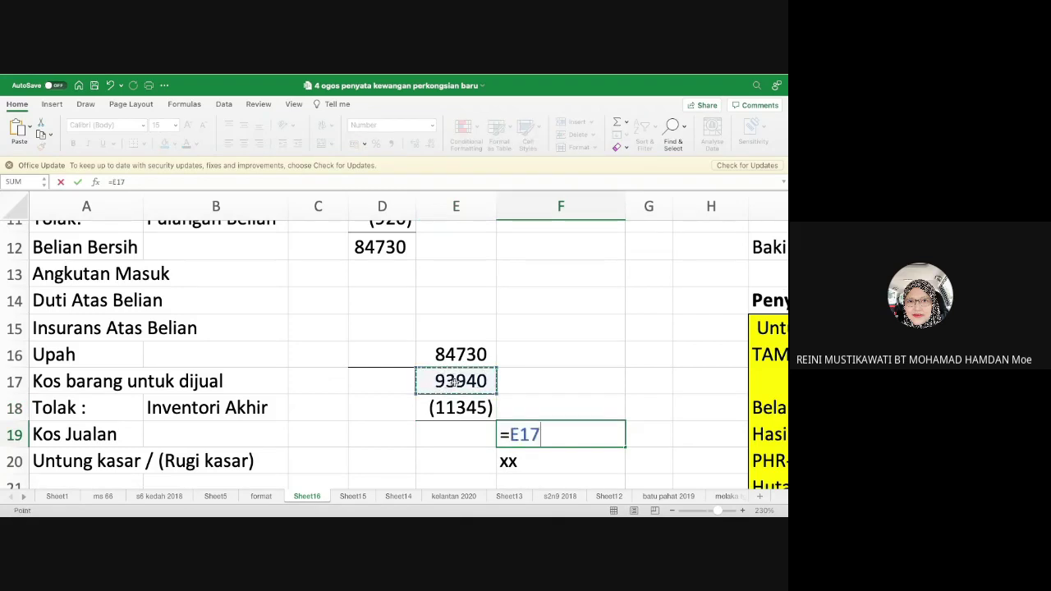
{"action": "type", "text": "+"}
{"action": "left_click", "coordinate": [440, 408]}
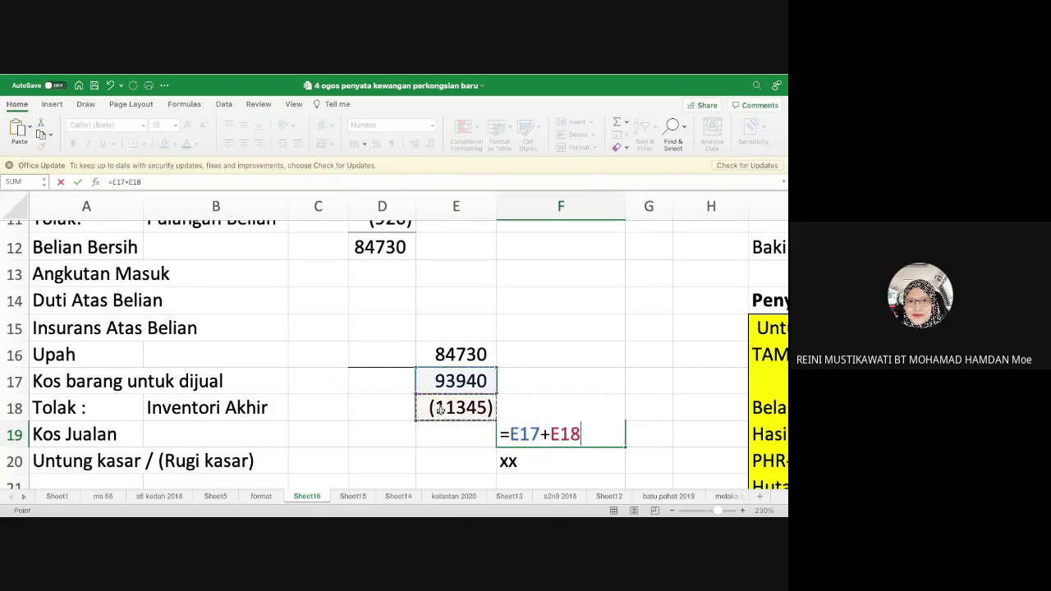
{"action": "key", "text": "Return"}
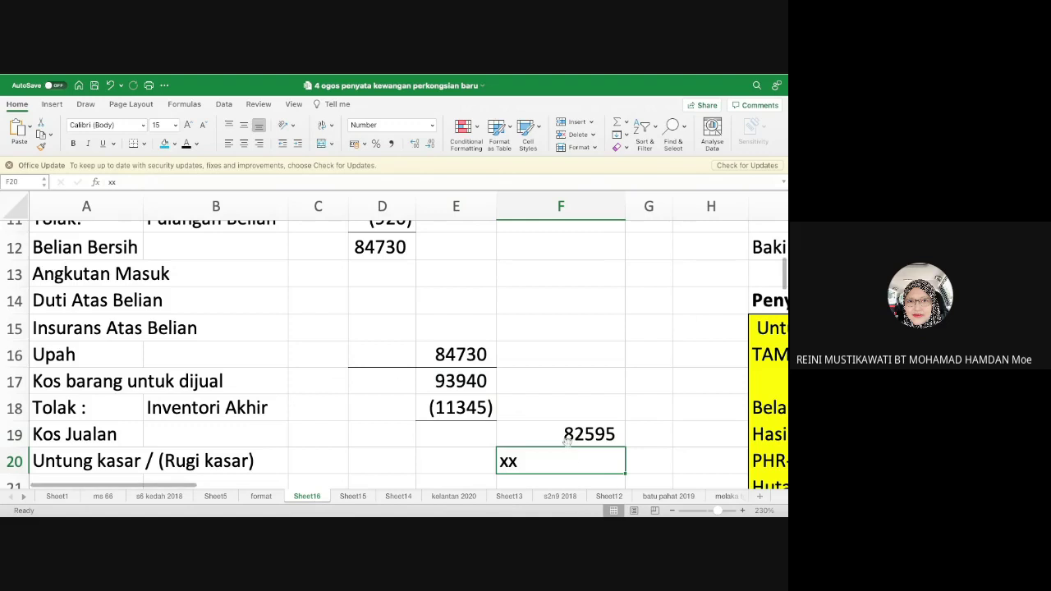
- Make the Kos Jualan amount in F19 negative by changing its formula to =-(E17+E18)
{"action": "left_click", "coordinate": [567, 439]}
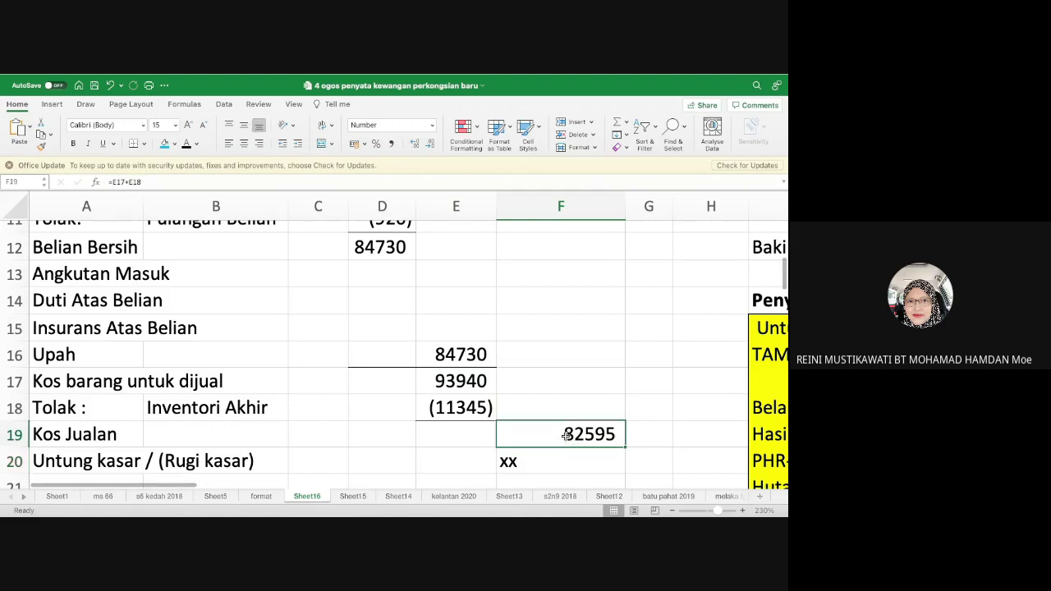
{"action": "left_click", "coordinate": [112, 179]}
{"action": "type", "text": "-"}
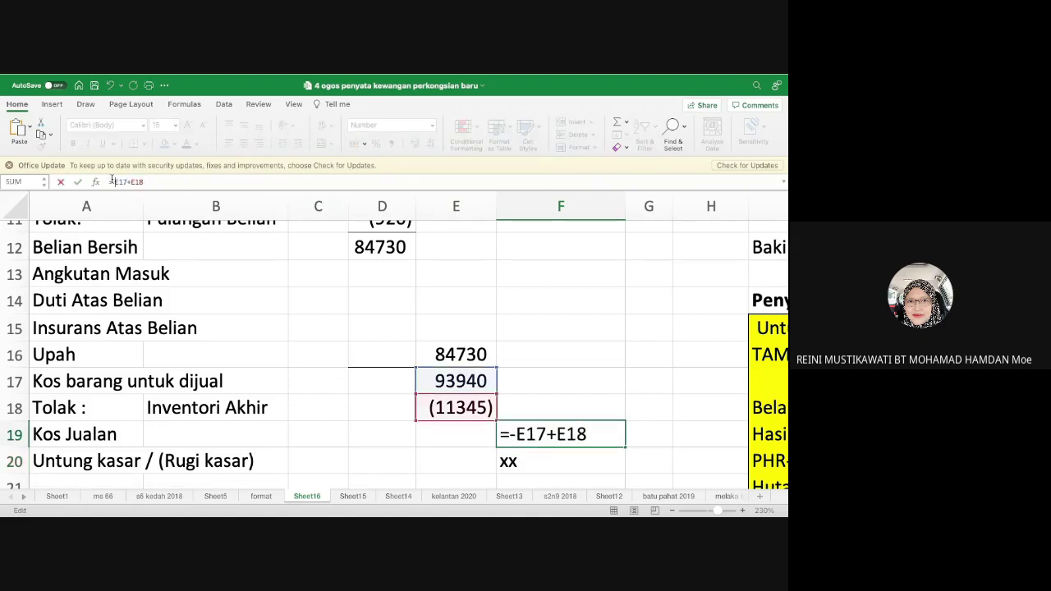
{"action": "type", "text": "("}
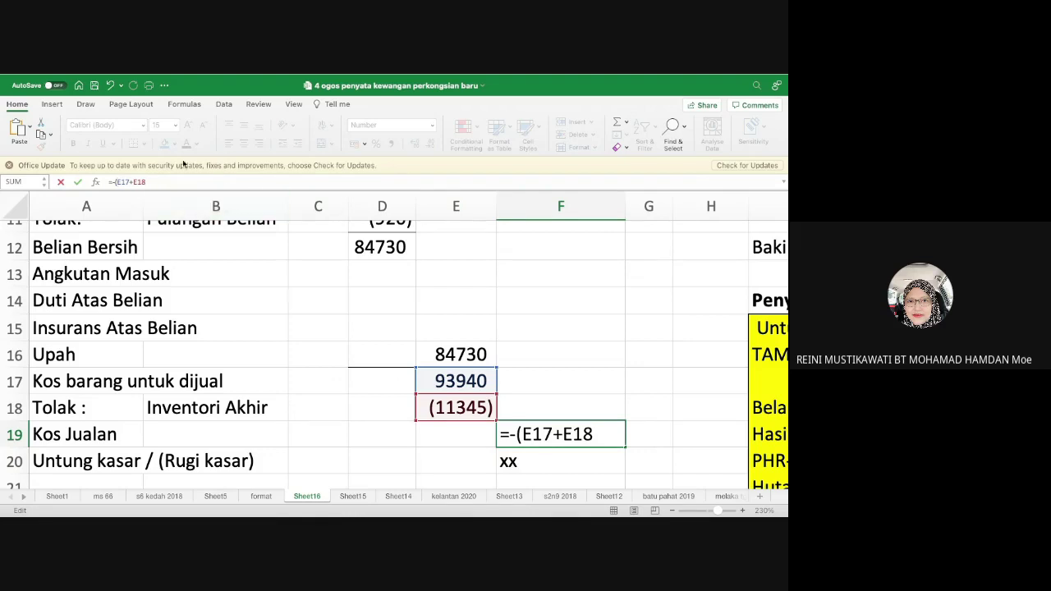
{"action": "type", "text": ")"}
{"action": "key", "text": "Return"}
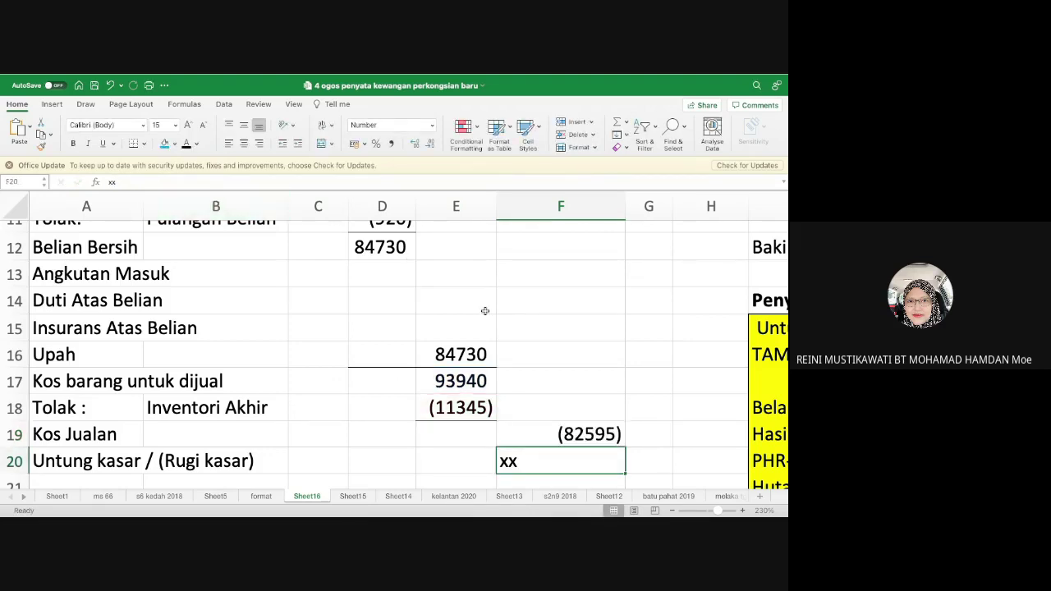
- Calculate Untung kasar in F20 by adding Jualan Bersih and the negative Kos Jualan with the formula =F6+F19
{"action": "scroll", "coordinate": [579, 284], "scroll_direction": "up", "scroll_amount": 5}
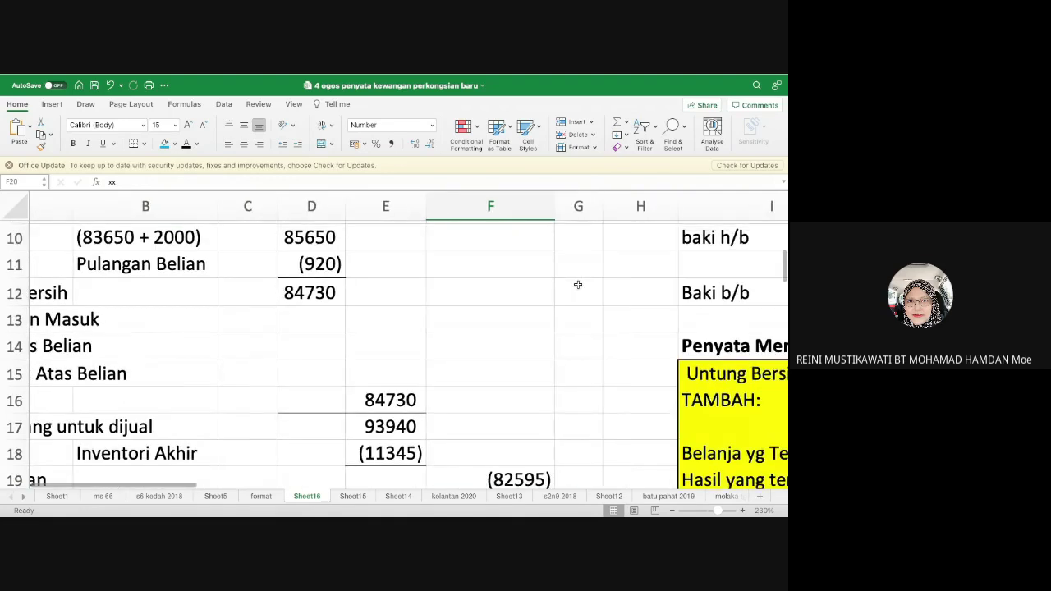
{"action": "scroll", "coordinate": [578, 285], "scroll_direction": "down", "scroll_amount": 3}
{"action": "scroll", "coordinate": [578, 284], "scroll_direction": "down", "scroll_amount": 3}
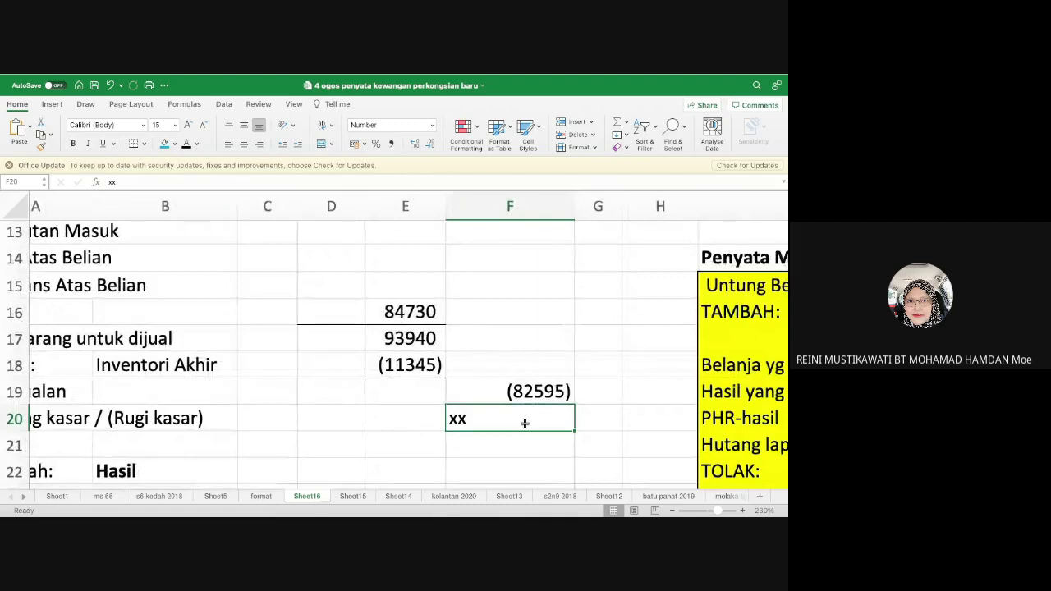
{"action": "type", "text": "="}
{"action": "scroll", "coordinate": [511, 331], "scroll_direction": "up", "scroll_amount": 6}
{"action": "left_click", "coordinate": [534, 266]}
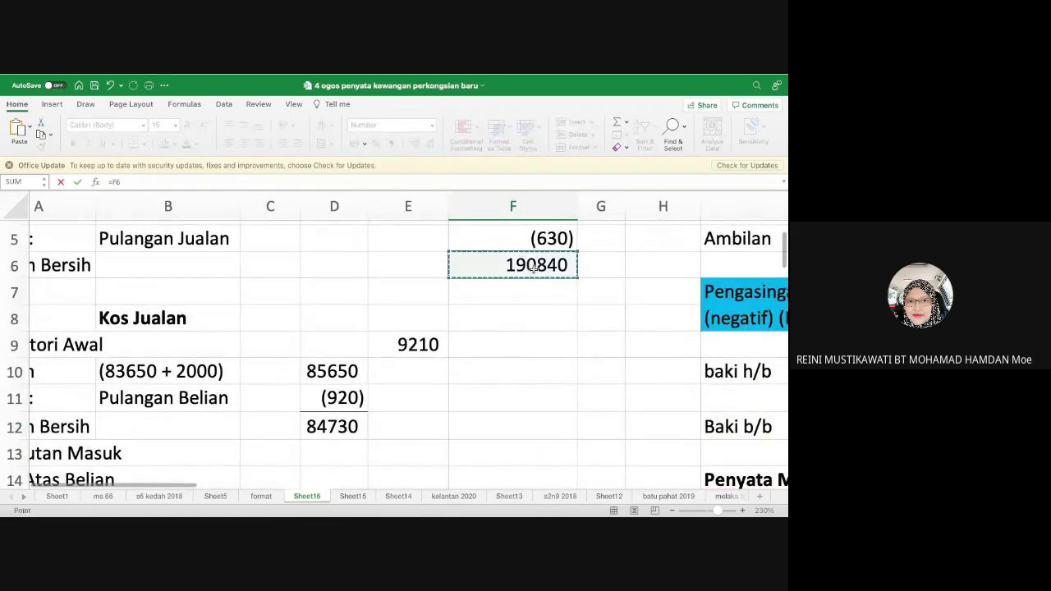
{"action": "type", "text": "+"}
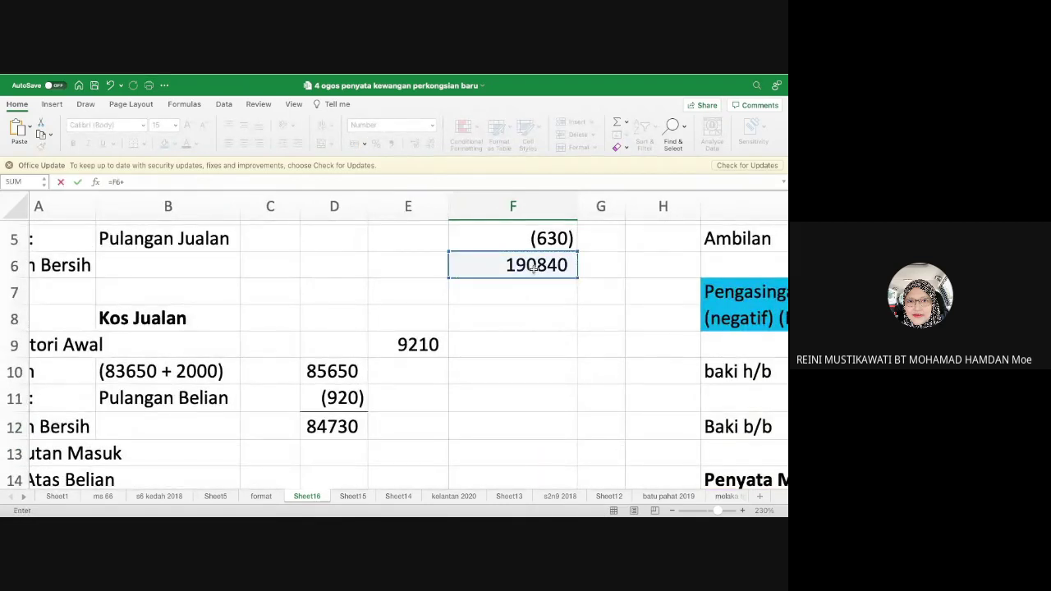
{"action": "scroll", "coordinate": [563, 319], "scroll_direction": "down", "scroll_amount": 5}
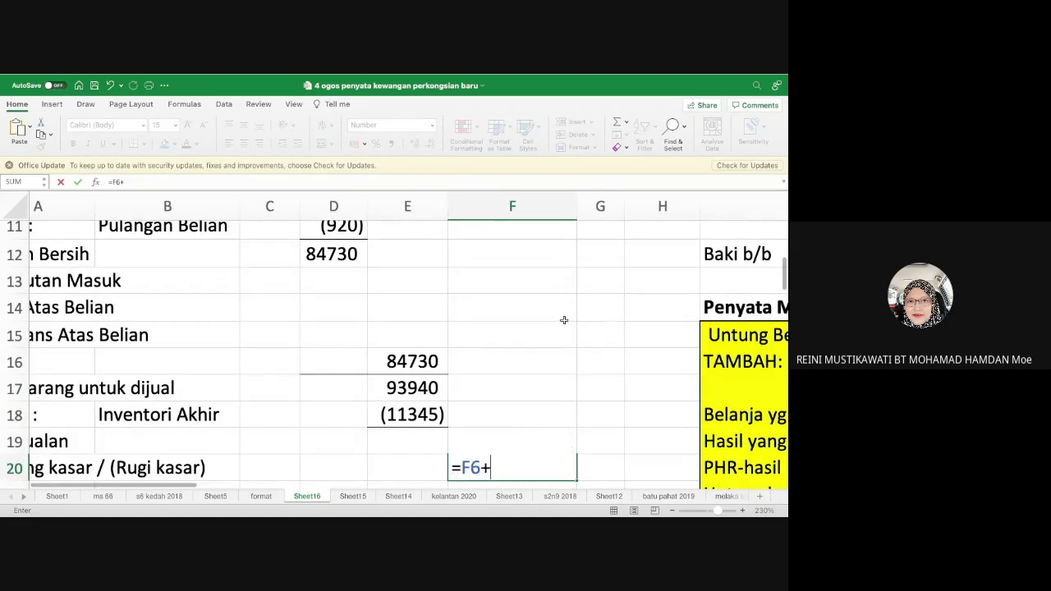
{"action": "key", "text": "Up"}
{"action": "key", "text": "Return"}
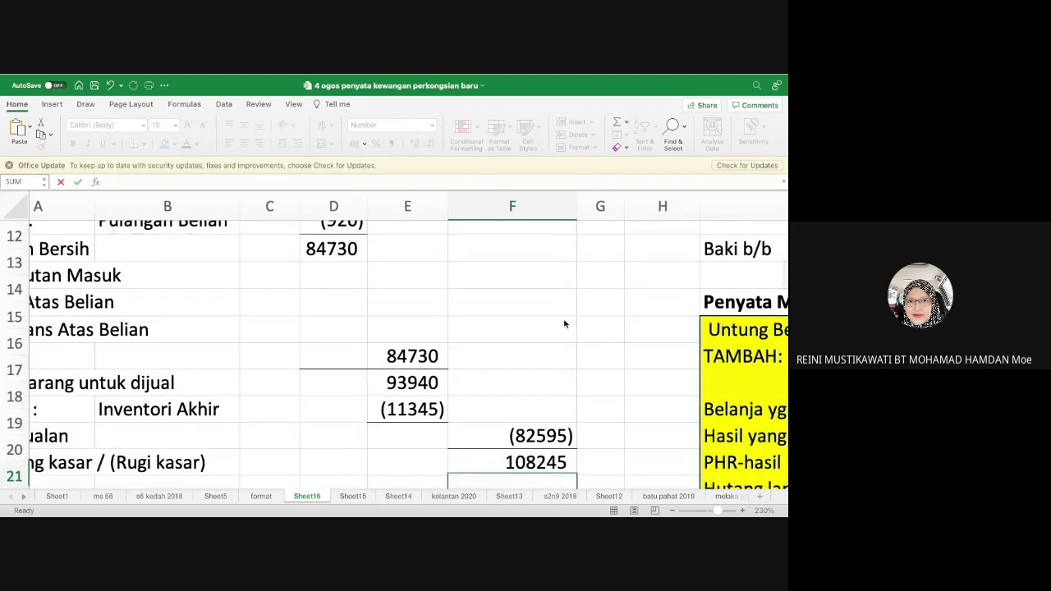
- Total the Hasil items in F26 with the formula =SUM(E23:E25)
{"action": "scroll", "coordinate": [511, 276], "scroll_direction": "down", "scroll_amount": 2}
{"action": "scroll", "coordinate": [511, 277], "scroll_direction": "left", "scroll_amount": 2}
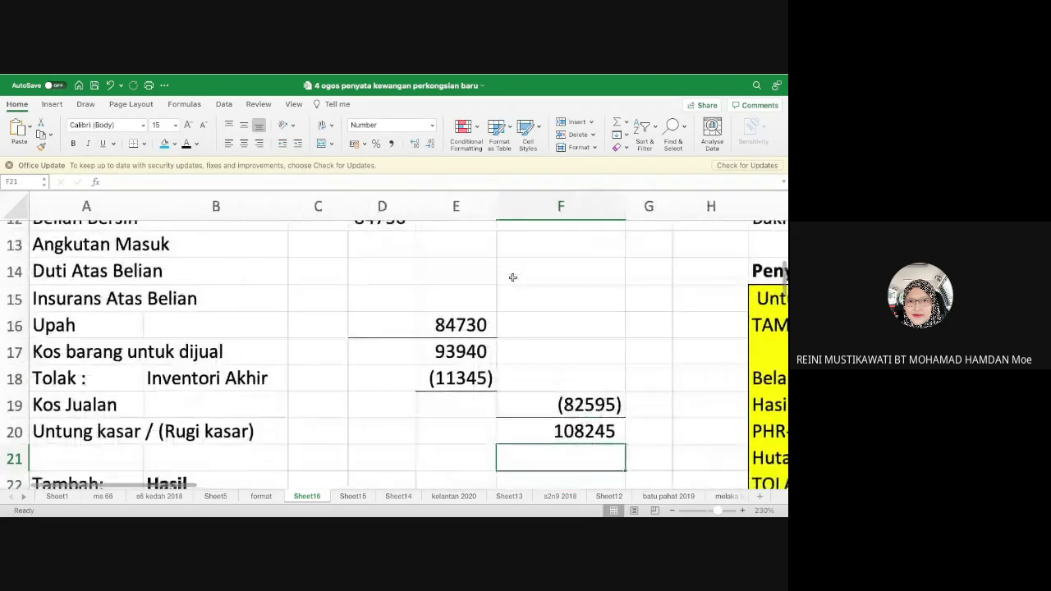
{"action": "scroll", "coordinate": [512, 277], "scroll_direction": "up", "scroll_amount": 1}
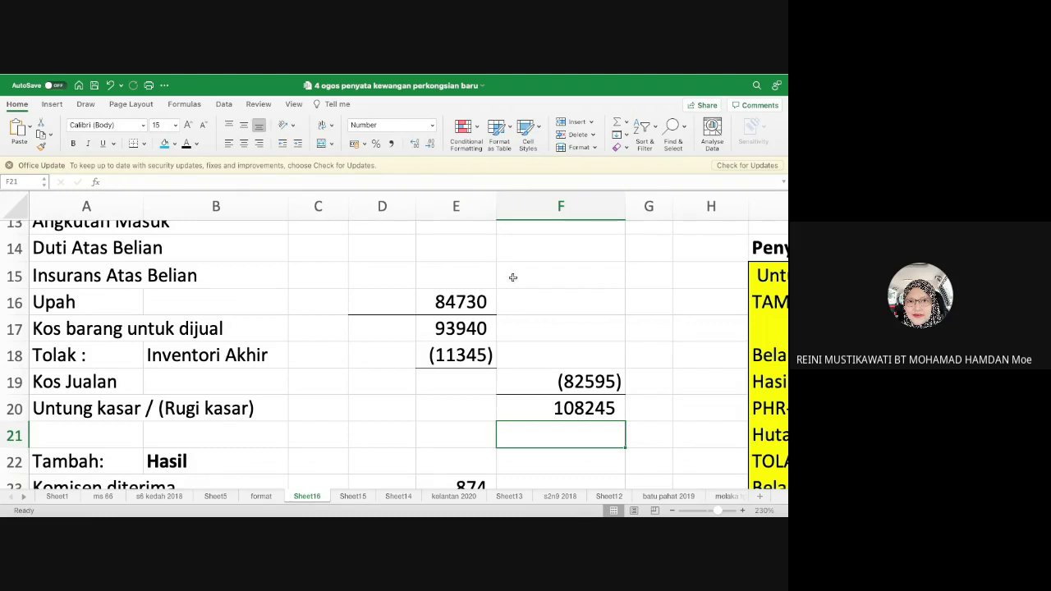
{"action": "scroll", "coordinate": [535, 286], "scroll_direction": "down", "scroll_amount": 4}
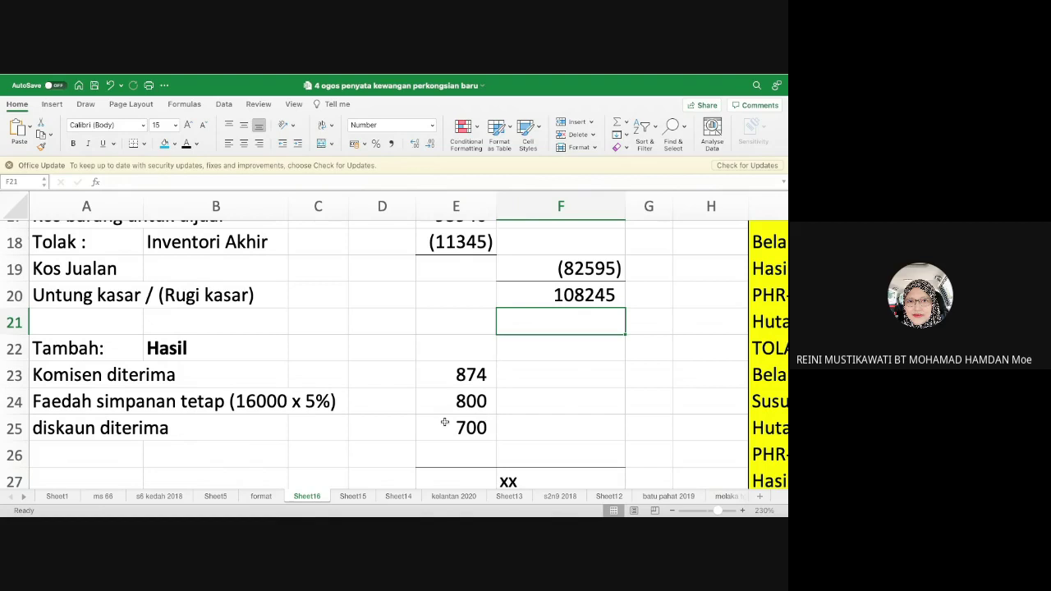
{"action": "left_click", "coordinate": [609, 460]}
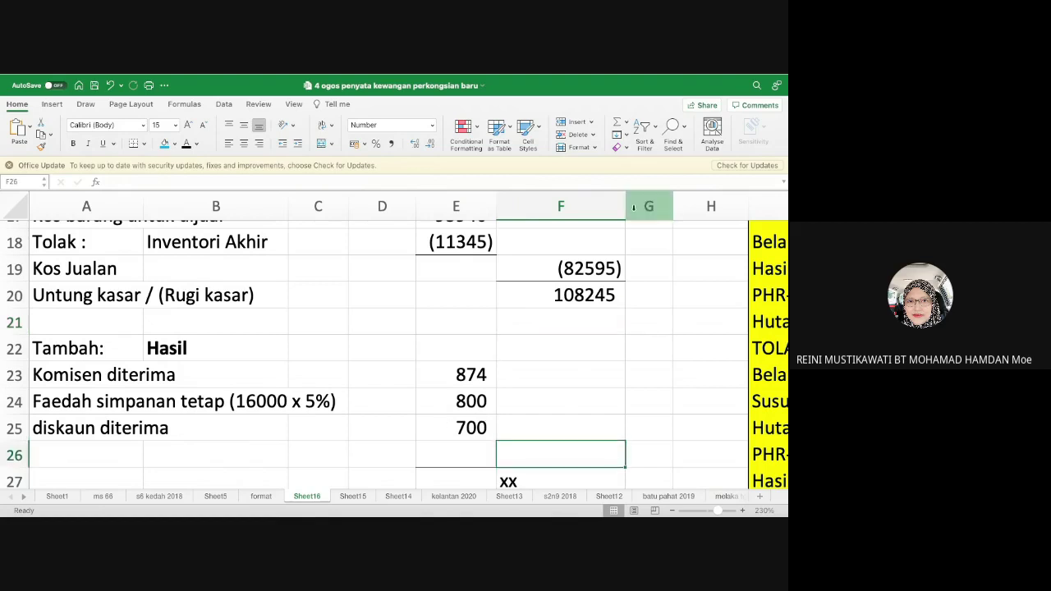
{"action": "left_click", "coordinate": [617, 123]}
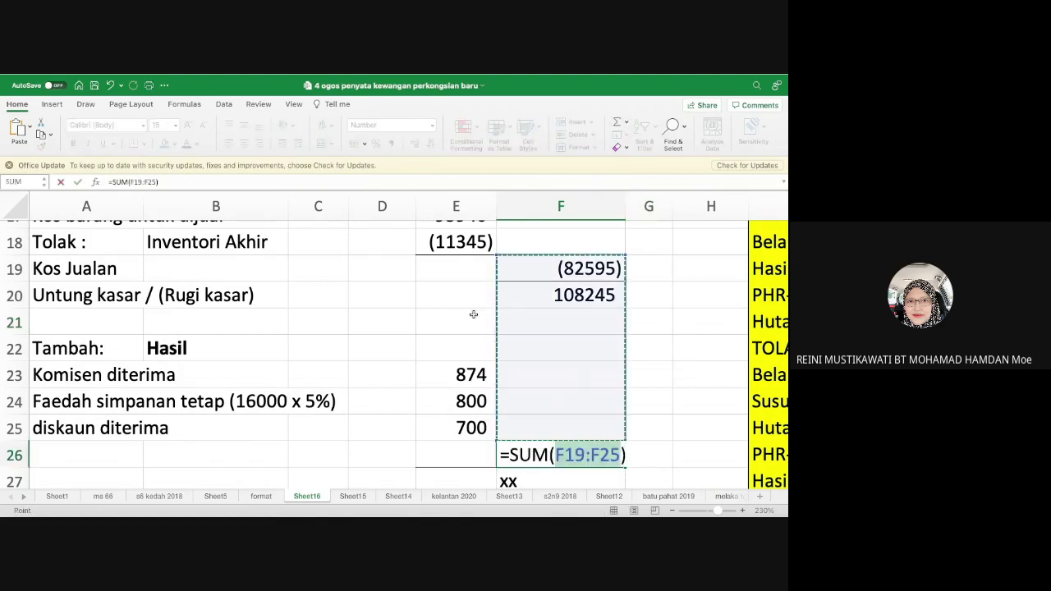
{"action": "left_click", "coordinate": [462, 374]}
{"action": "key", "text": "shift+Down"}
{"action": "key", "text": "shift+Down"}
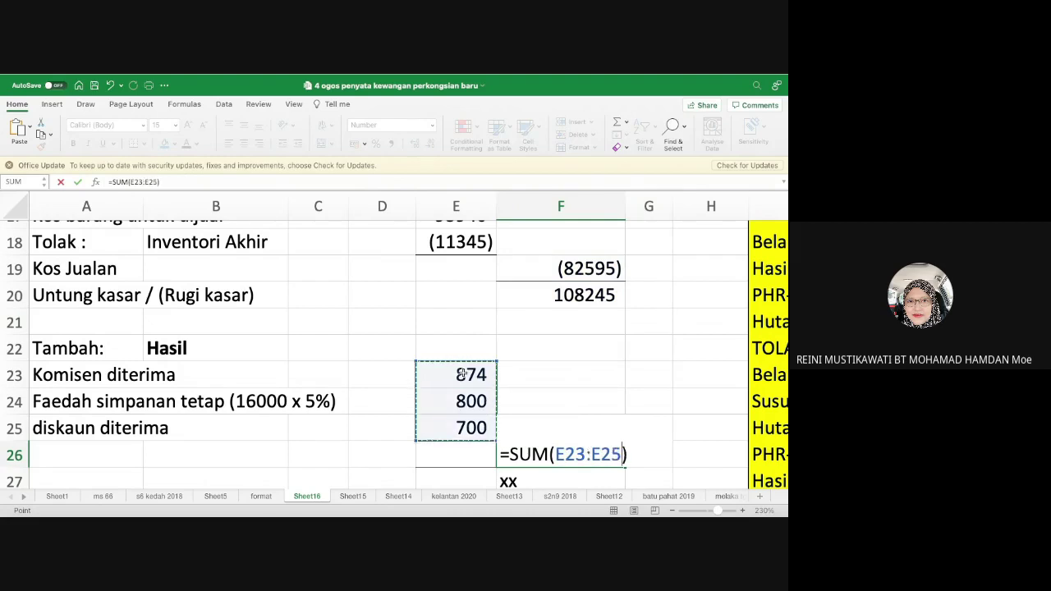
{"action": "key", "text": "Return"}
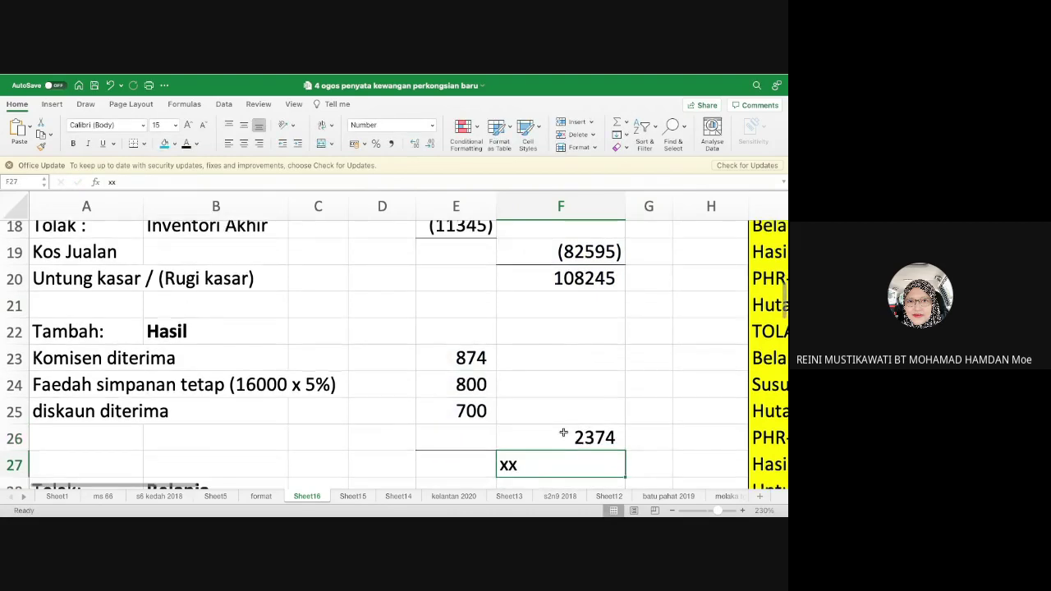
- Add the total Hasil to Untung kasar in F27 with the formula =F20+F26
{"action": "scroll", "coordinate": [573, 432], "scroll_direction": "down", "scroll_amount": 2}
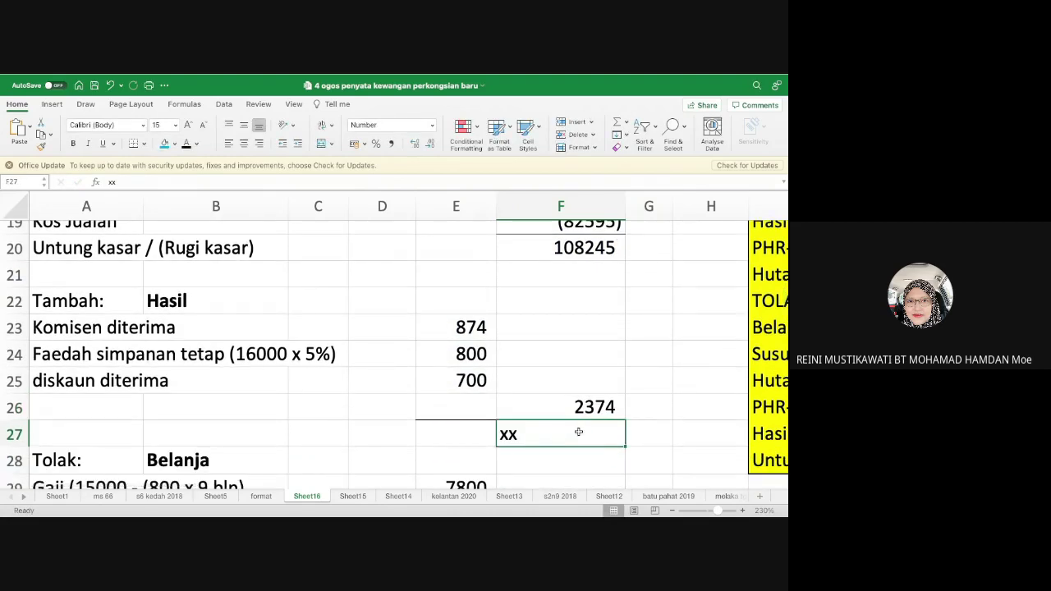
{"action": "type", "text": "="}
{"action": "left_click", "coordinate": [579, 248]}
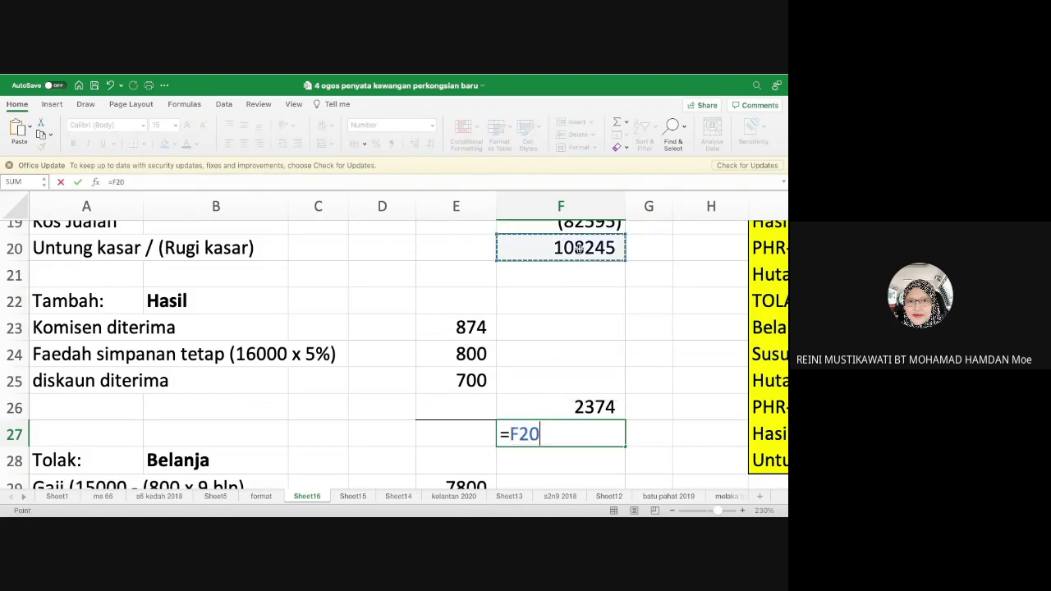
{"action": "type", "text": "+F26"}
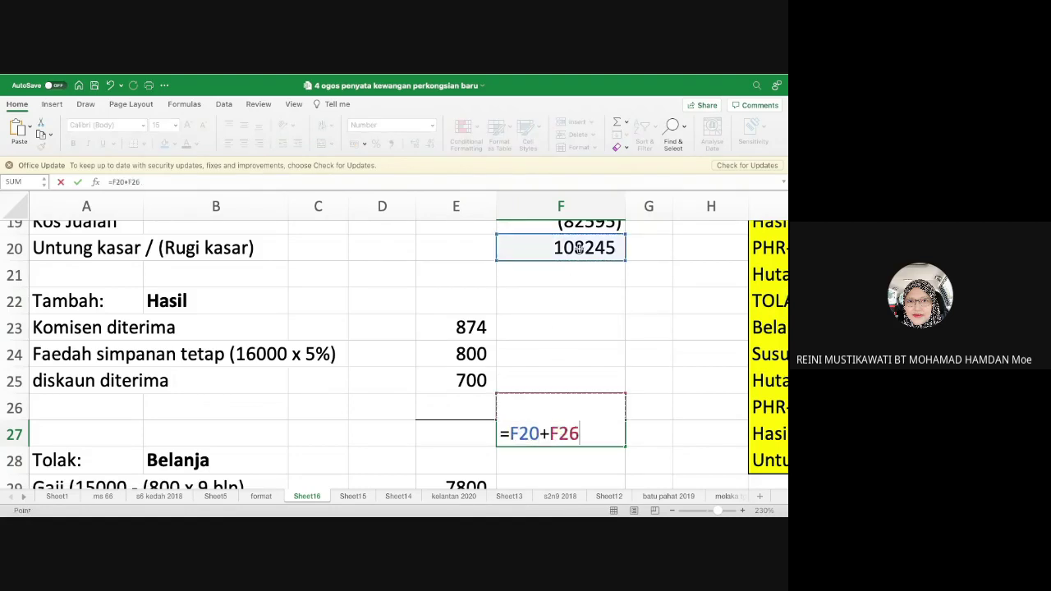
{"action": "key", "text": "Return"}
- Total the Belanja items from Gaji to Sewa in F36 with the formula =SUM(E29:E36)
{"action": "scroll", "coordinate": [587, 313], "scroll_direction": "down", "scroll_amount": 5}
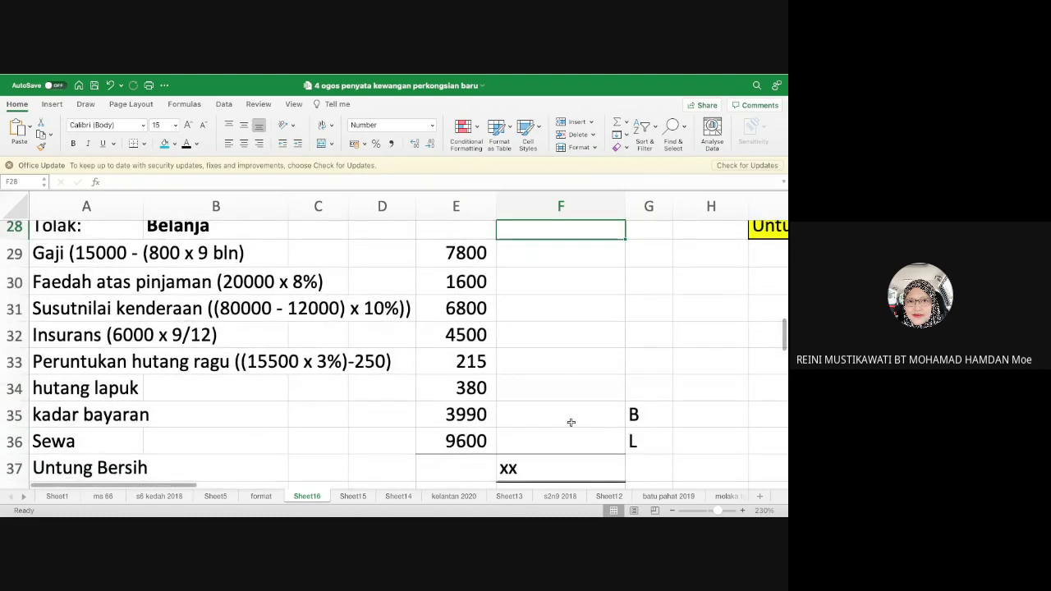
{"action": "left_click", "coordinate": [559, 440]}
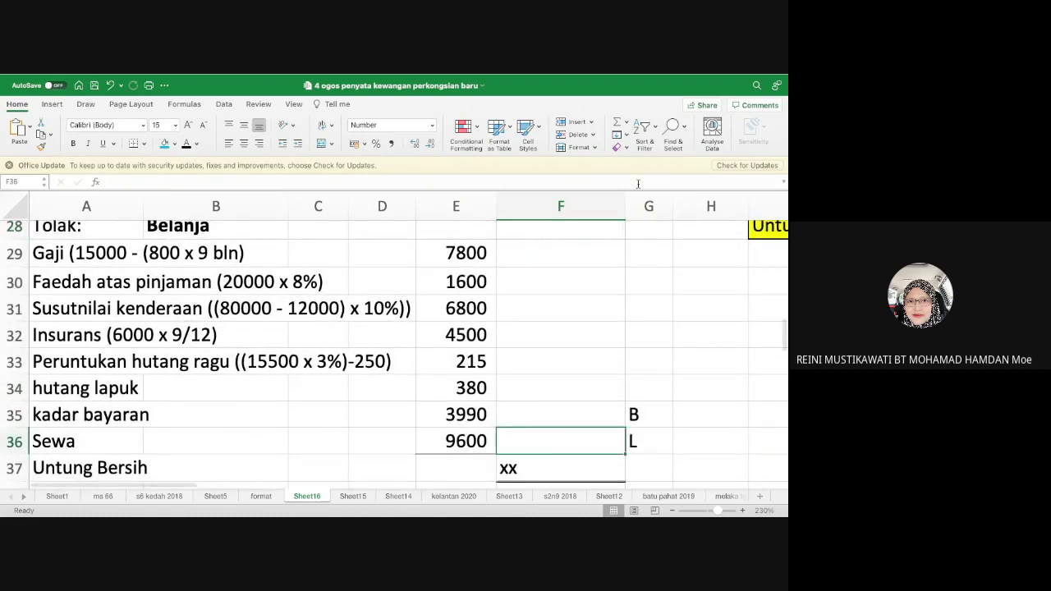
{"action": "left_click", "coordinate": [616, 122]}
{"action": "left_click", "coordinate": [471, 252]}
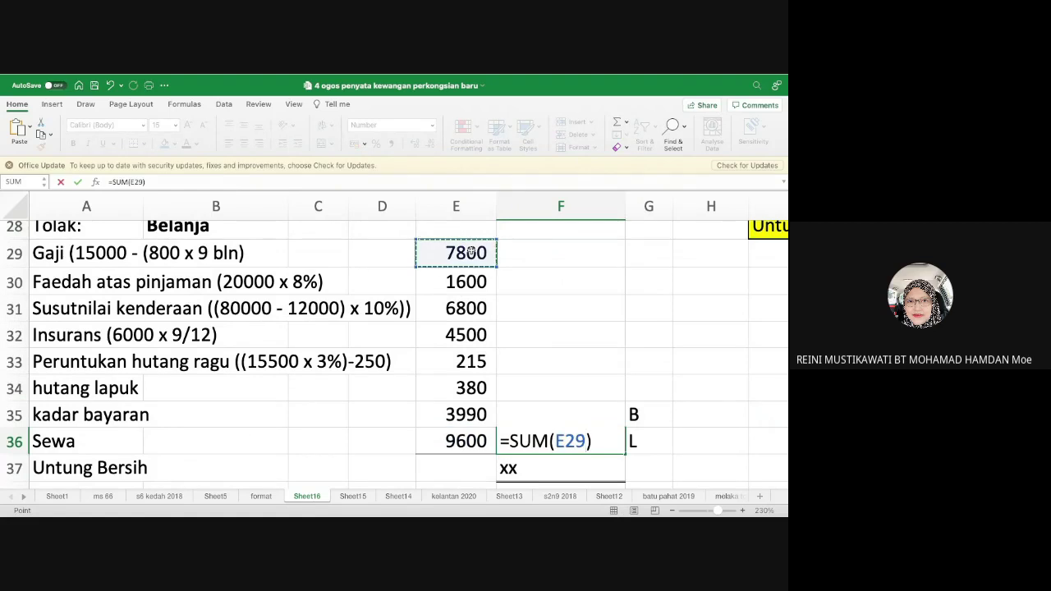
{"action": "key", "text": "shift+Down"}
{"action": "key", "text": "shift+Down"}
{"action": "key", "text": "shift+Down"}
{"action": "key", "text": "shift+Down"}
{"action": "key", "text": "shift+Down"}
{"action": "key", "text": "shift+Down"}
{"action": "key", "text": "shift+Down"}
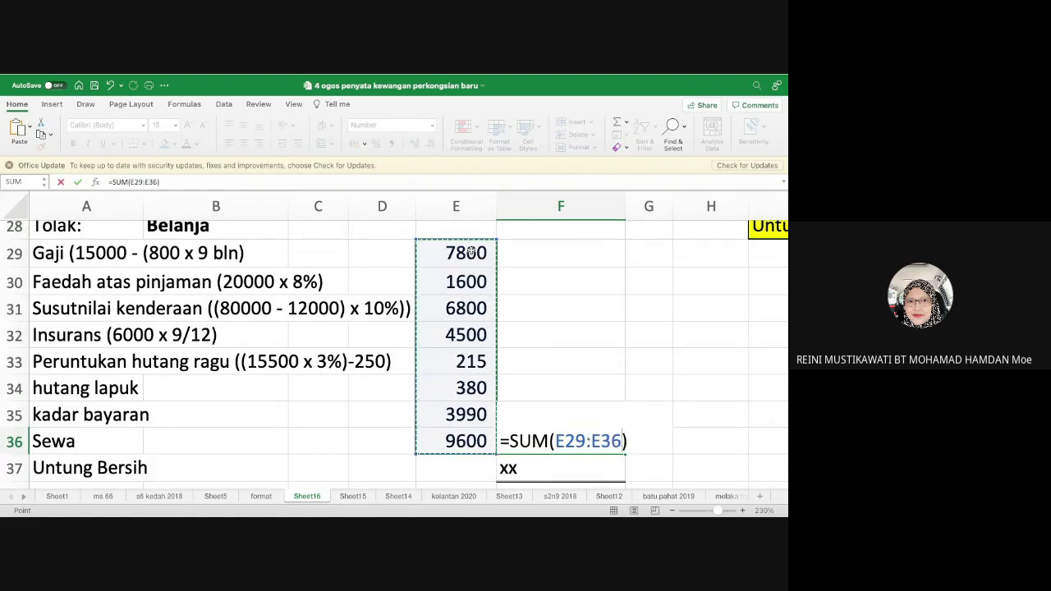
{"action": "key", "text": "Return"}
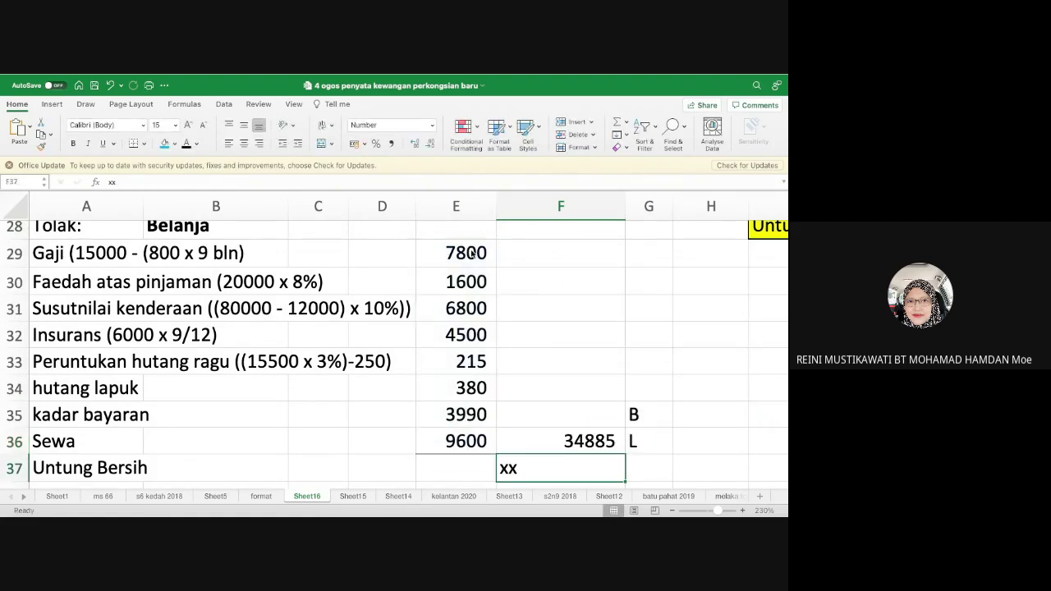
- Make the Belanja total in F36 negative by putting a minus sign before the SUM in its formula
{"action": "left_click", "coordinate": [558, 441]}
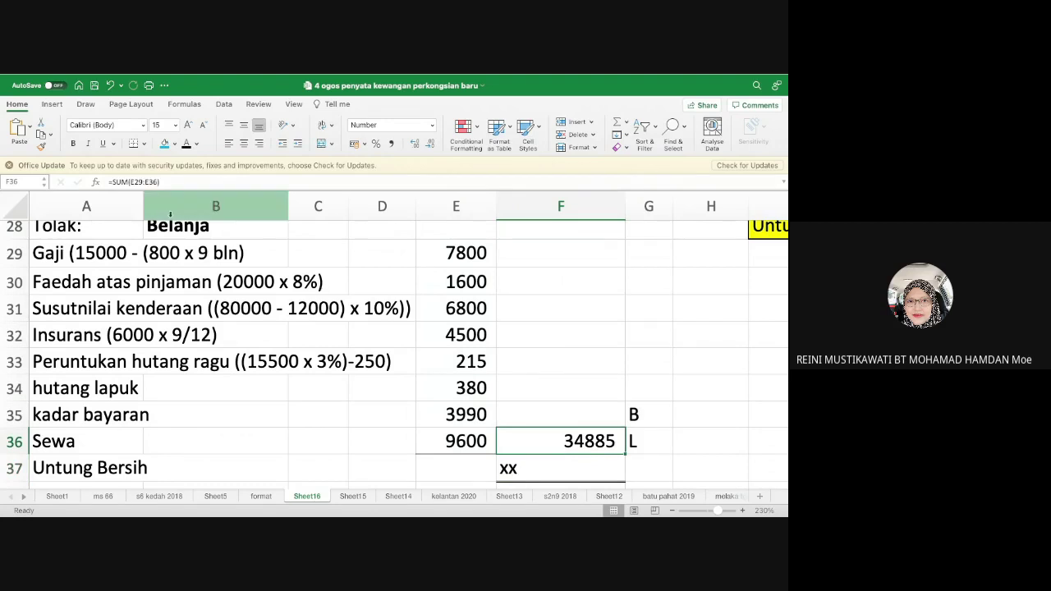
{"action": "left_click", "coordinate": [113, 181]}
{"action": "key", "text": "Return"}
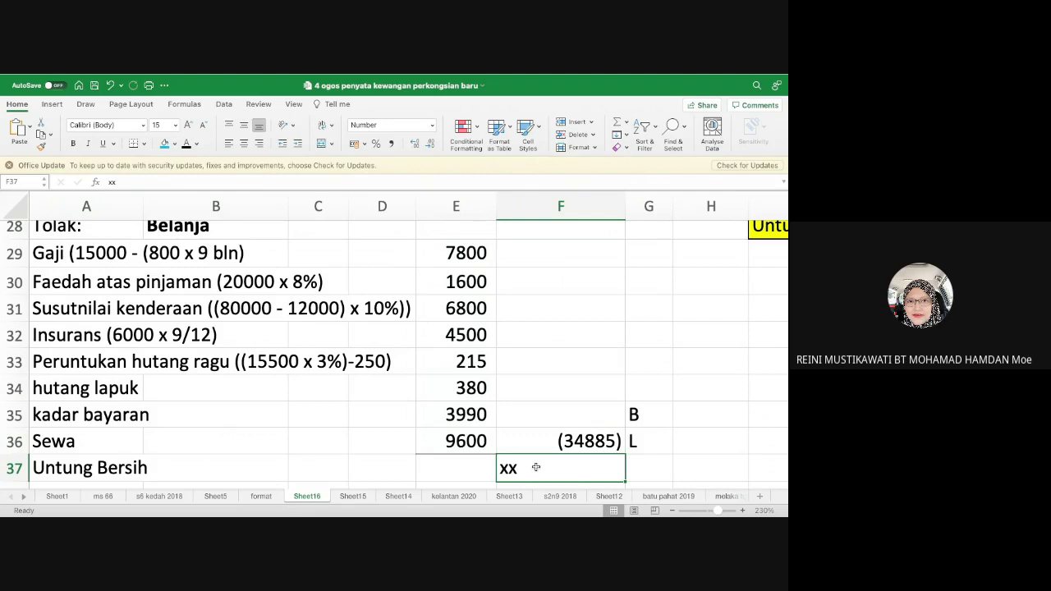
- Calculate Untung Bersih in F37 with the formula =F27+F36
{"action": "type", "text": "="}
{"action": "scroll", "coordinate": [552, 336], "scroll_direction": "up", "scroll_amount": 5}
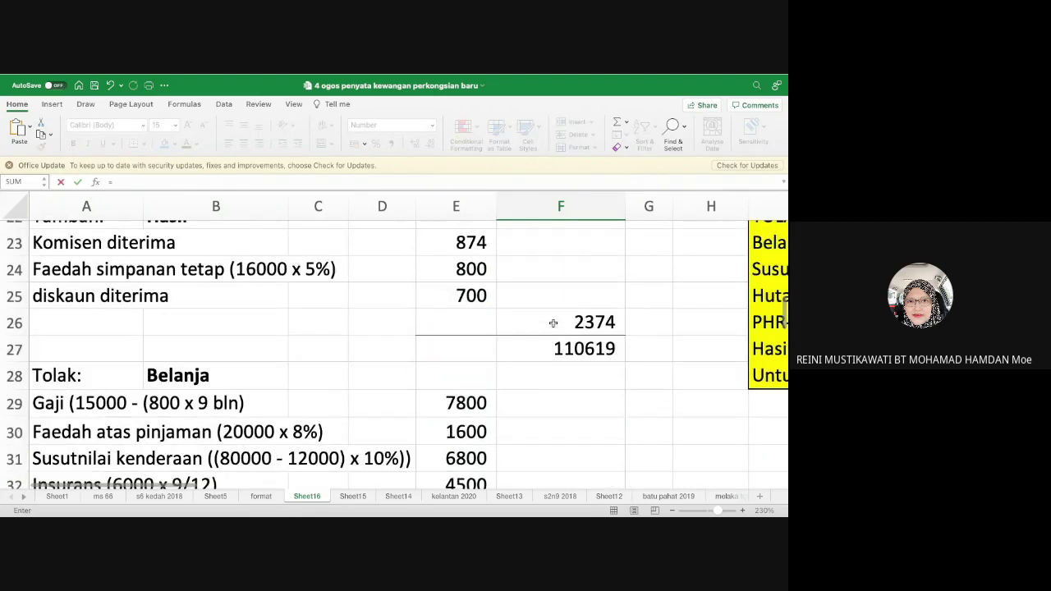
{"action": "left_click", "coordinate": [580, 349]}
{"action": "type", "text": "+"}
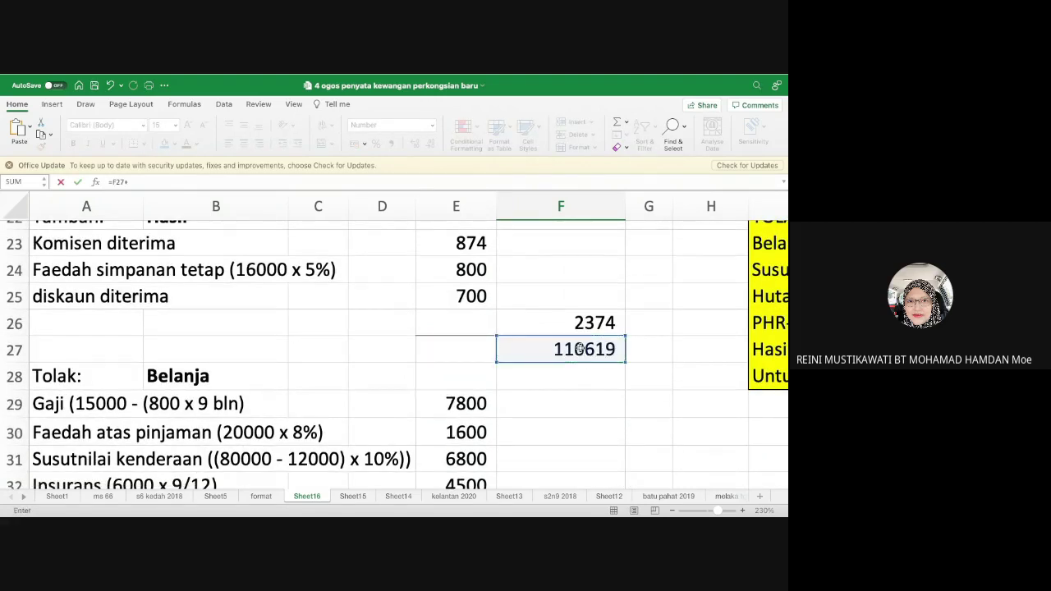
{"action": "scroll", "coordinate": [579, 349], "scroll_direction": "down", "scroll_amount": 5}
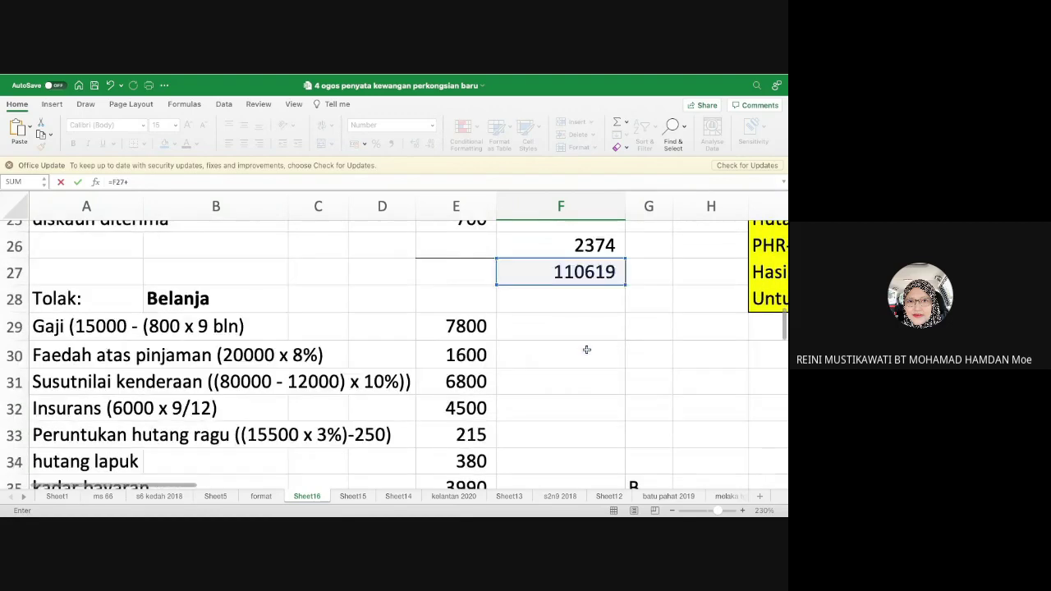
{"action": "type", "text": "F36"}
{"action": "key", "text": "Return"}
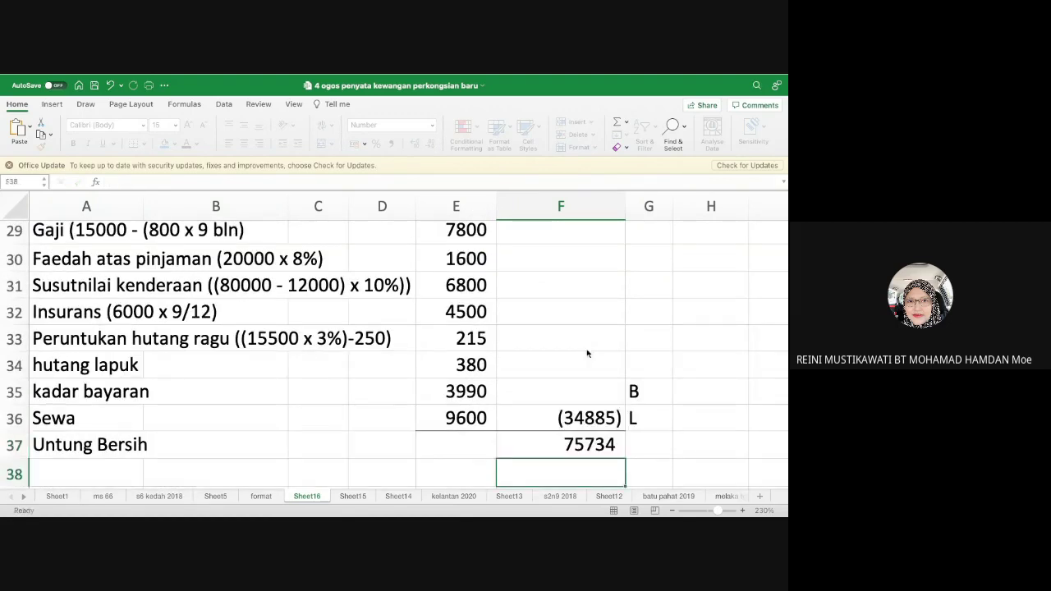
{"action": "key", "text": "ctrl+Right"}
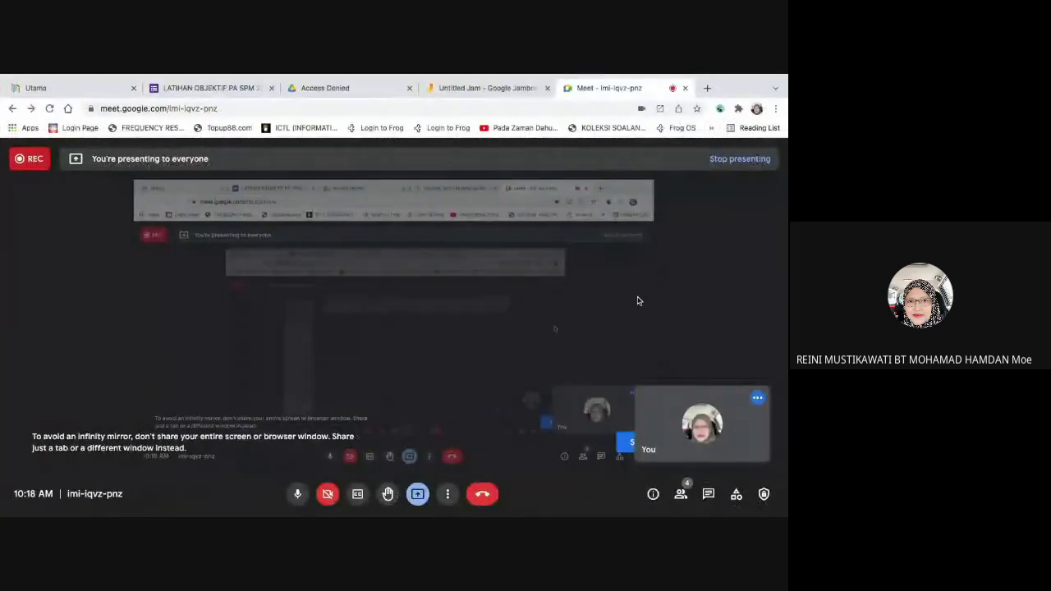
{"action": "key", "text": "ctrl+Left"}
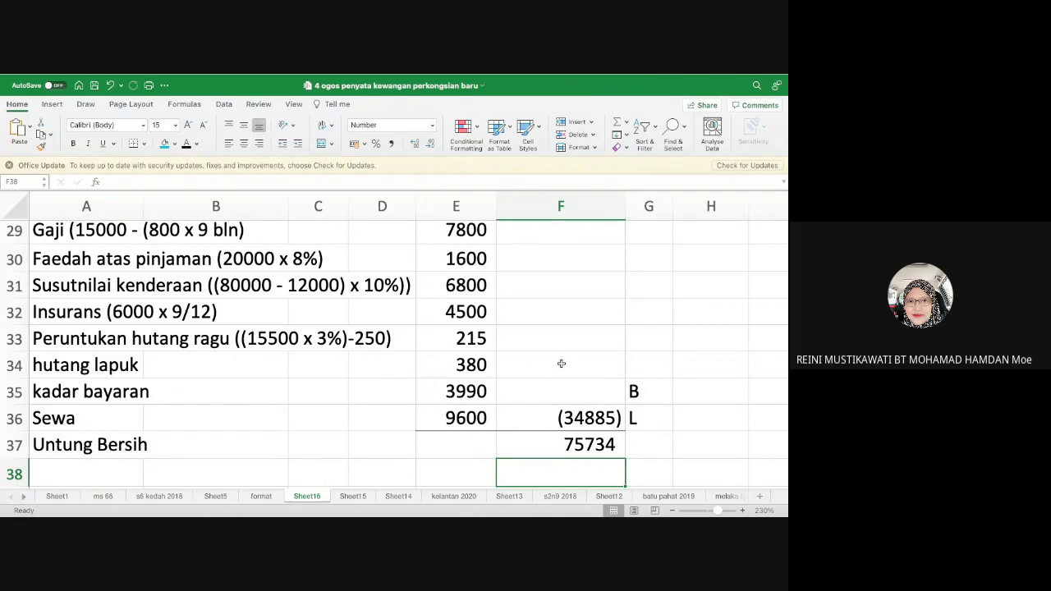
- Clear the B and L notes beside the kadar bayaran and Sewa rows in G35:G36
{"action": "scroll", "coordinate": [561, 363], "scroll_direction": "down", "scroll_amount": 2}
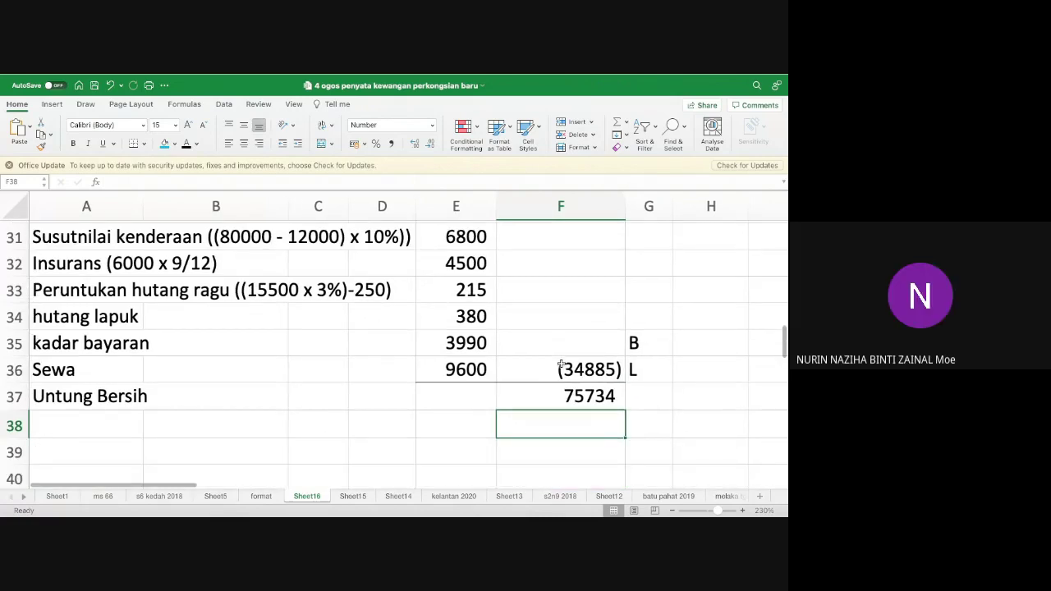
{"action": "left_click_drag", "start_coordinate": [648, 343], "coordinate": [648, 369]}
{"action": "key", "text": "Delete"}
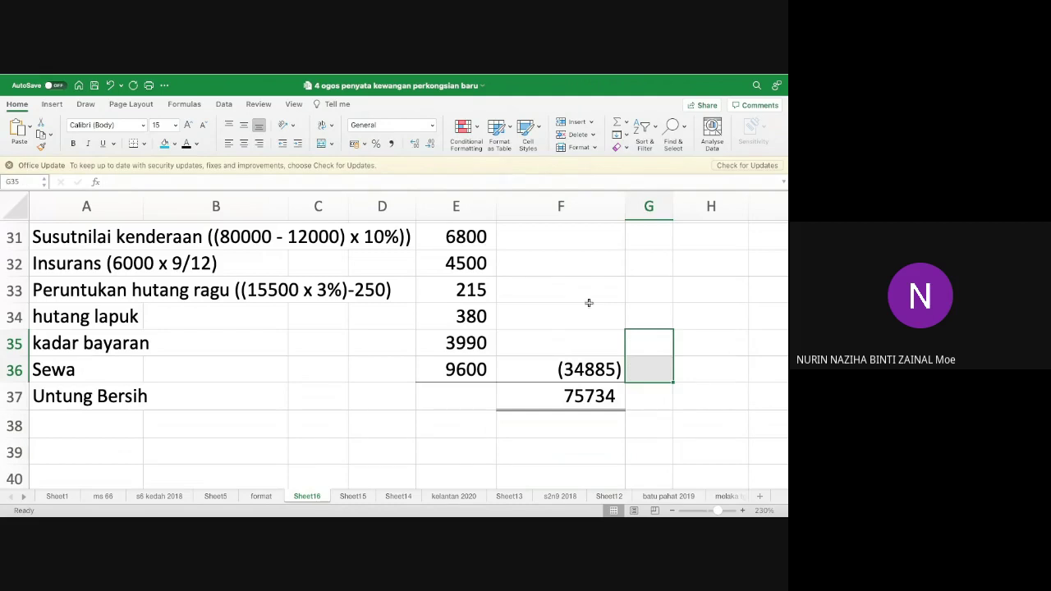
- Mark the doubtful debt working figures with B in G41 and L in G42
{"action": "scroll", "coordinate": [588, 302], "scroll_direction": "down", "scroll_amount": 3}
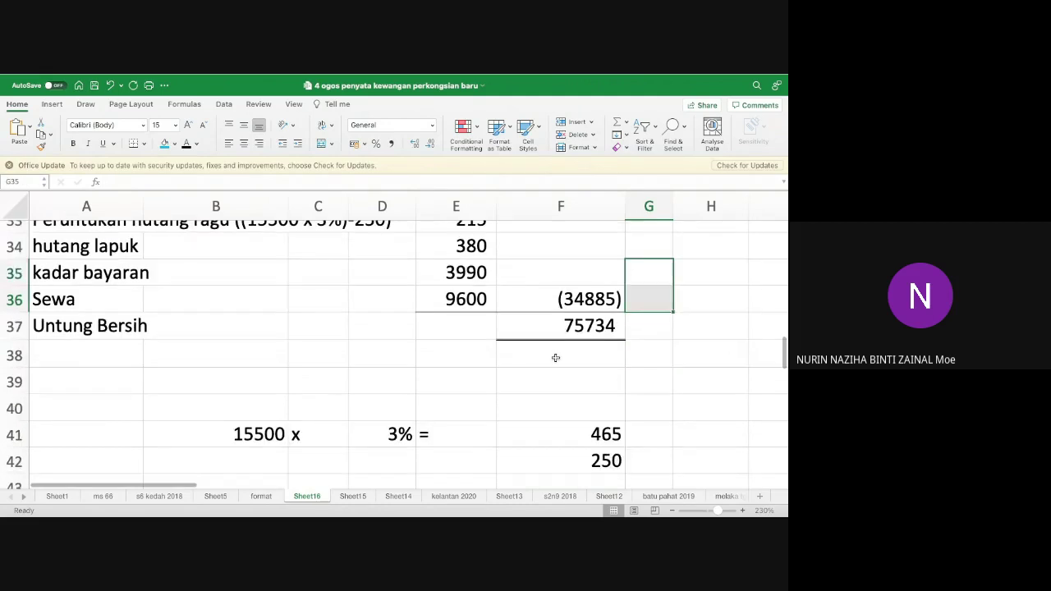
{"action": "left_click", "coordinate": [637, 441]}
{"action": "type", "text": "B"}
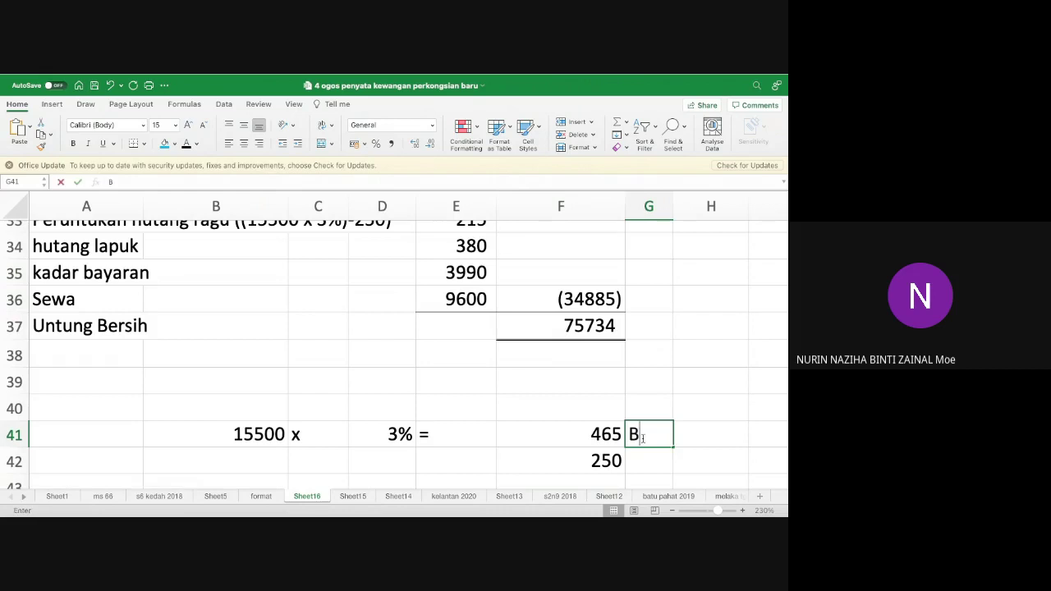
{"action": "key", "text": "Return"}
{"action": "type", "text": "L"}
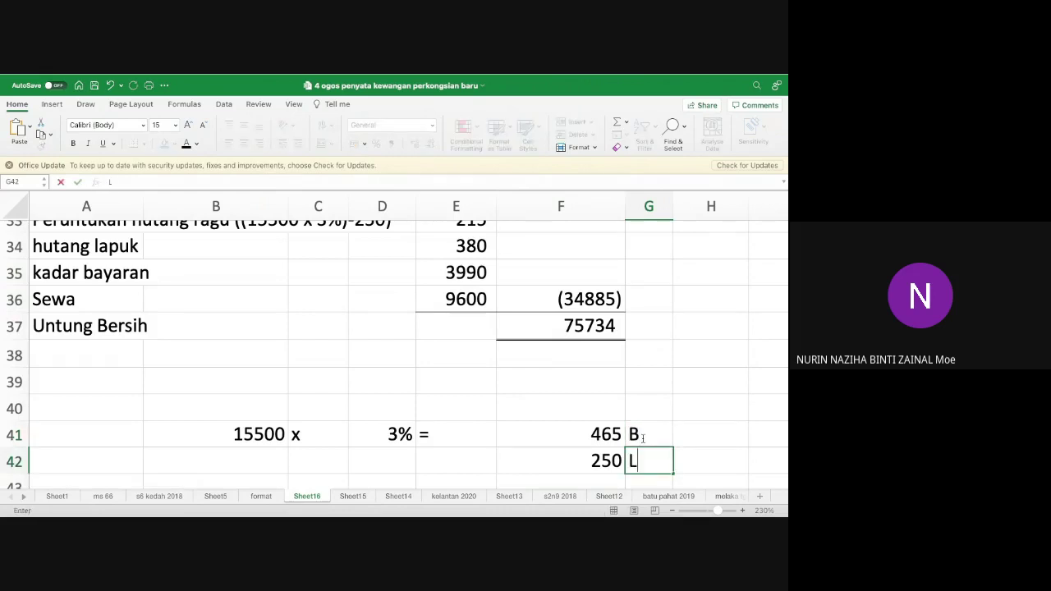
{"action": "key", "text": "Return"}
- In the Akaun Pengasingan Untung Rugi, add Untung Bersih and the total Faedah Atas Ambilan in V13 with the formula =V4+V12
{"action": "scroll", "coordinate": [626, 387], "scroll_direction": "up", "scroll_amount": 1}
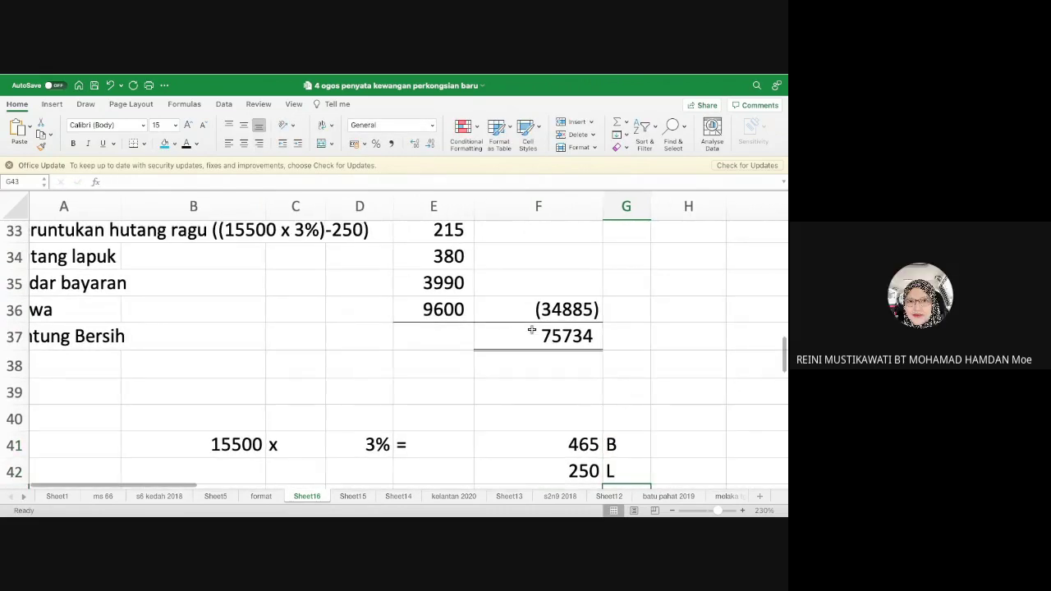
{"action": "scroll", "coordinate": [581, 320], "scroll_direction": "up", "scroll_amount": 10}
{"action": "scroll", "coordinate": [581, 320], "scroll_direction": "right", "scroll_amount": 10}
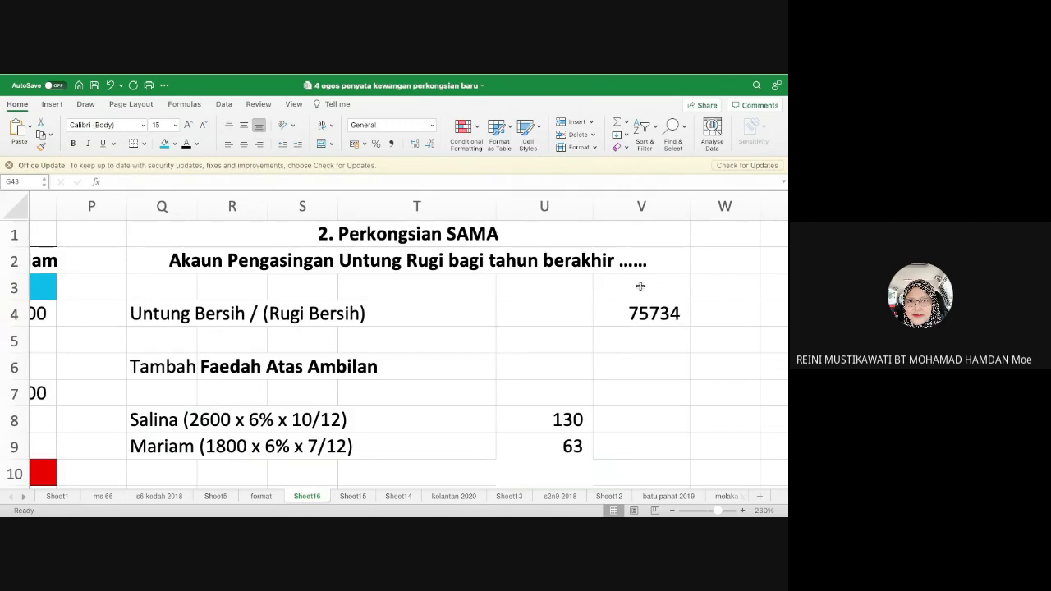
{"action": "scroll", "coordinate": [639, 285], "scroll_direction": "down", "scroll_amount": 3}
{"action": "scroll", "coordinate": [640, 285], "scroll_direction": "down", "scroll_amount": 2}
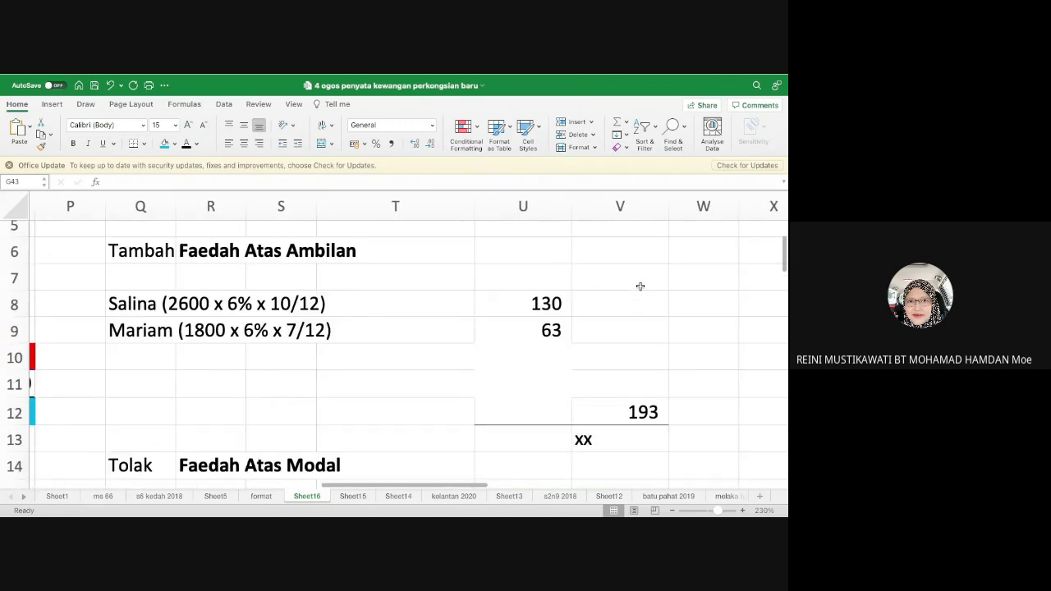
{"action": "scroll", "coordinate": [639, 285], "scroll_direction": "down", "scroll_amount": 5}
{"action": "scroll", "coordinate": [637, 276], "scroll_direction": "up", "scroll_amount": 5}
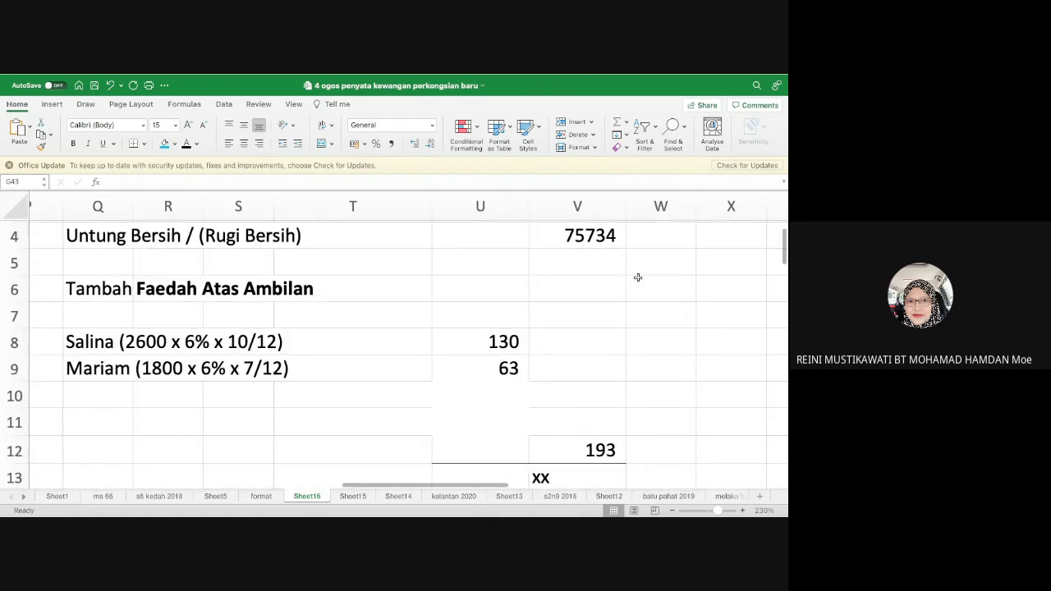
{"action": "left_click", "coordinate": [593, 471]}
{"action": "type", "text": "="}
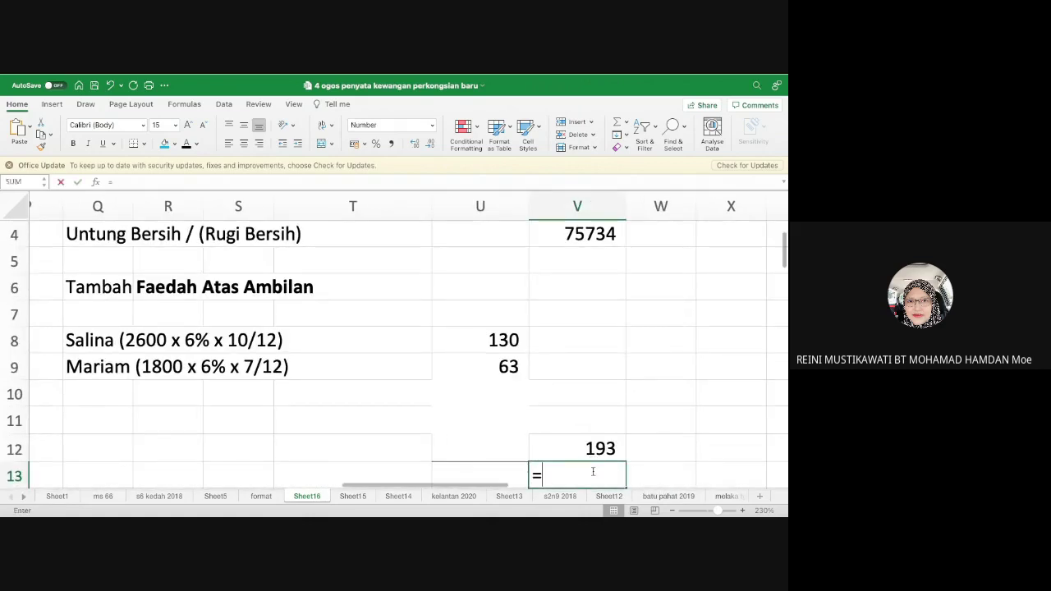
{"action": "left_click", "coordinate": [590, 244]}
{"action": "type", "text": "+"}
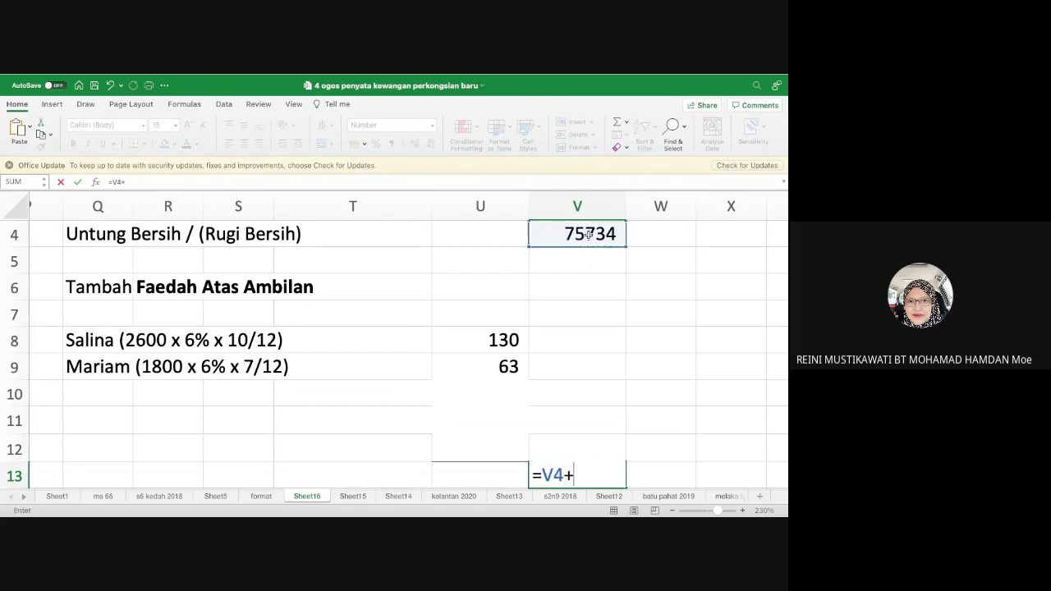
{"action": "type", "text": "V12"}
{"action": "key", "text": "Return"}
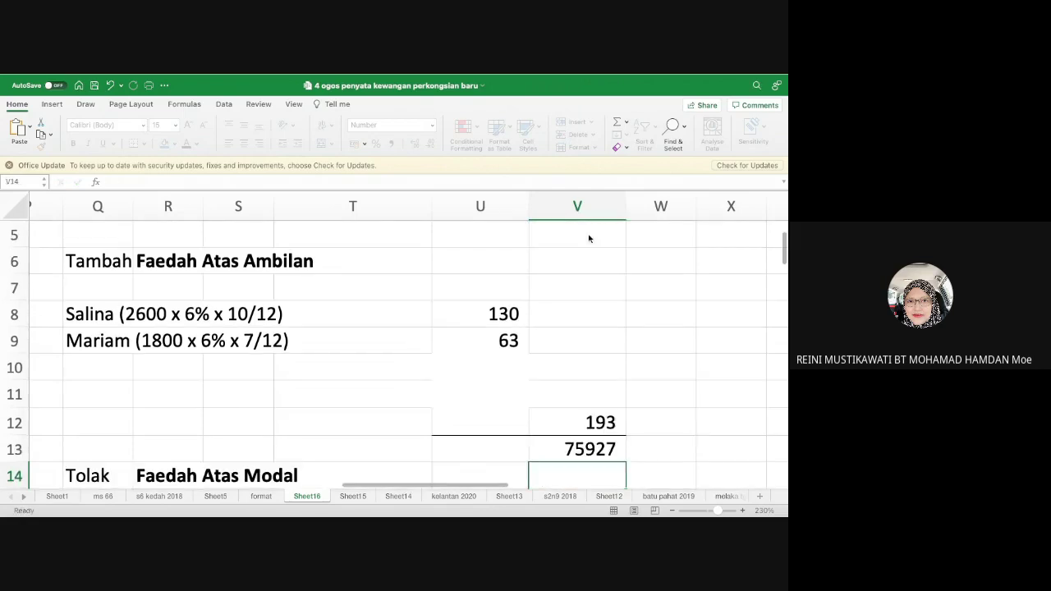
- Enter the combined Faedah Atas Modal and Gaji as a negative total in V21 with the formula -(U19+U20)
{"action": "scroll", "coordinate": [559, 282], "scroll_direction": "down", "scroll_amount": 5}
{"action": "scroll", "coordinate": [559, 281], "scroll_direction": "down", "scroll_amount": 3}
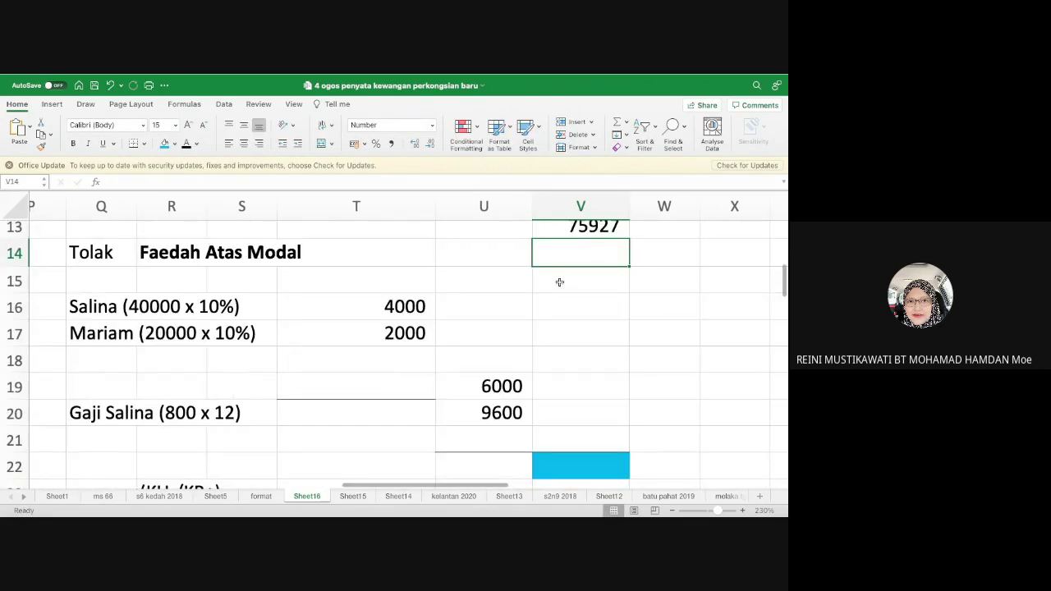
{"action": "left_click", "coordinate": [591, 438]}
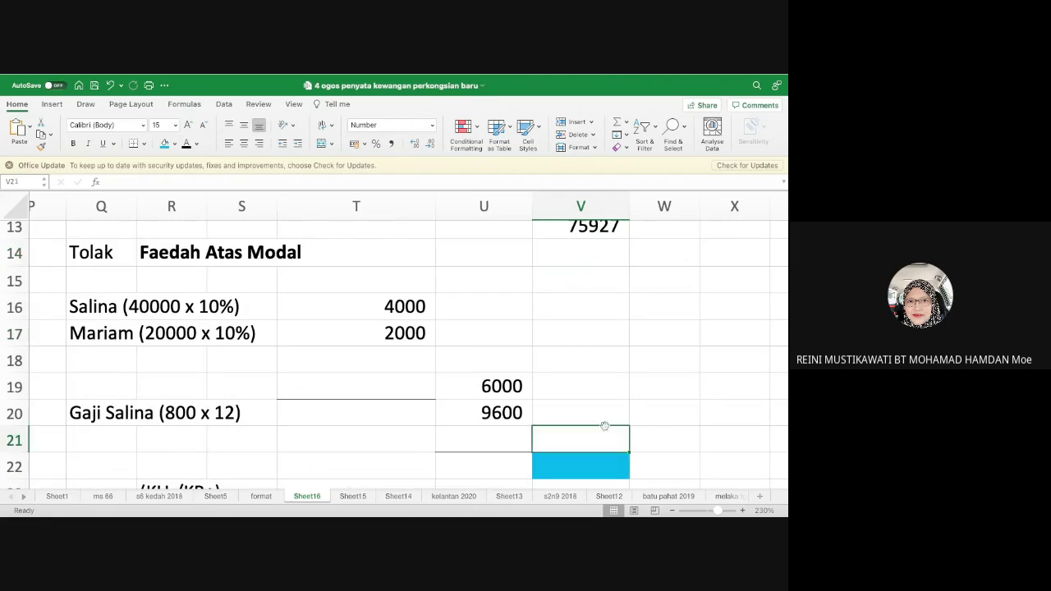
{"action": "type", "text": "-("}
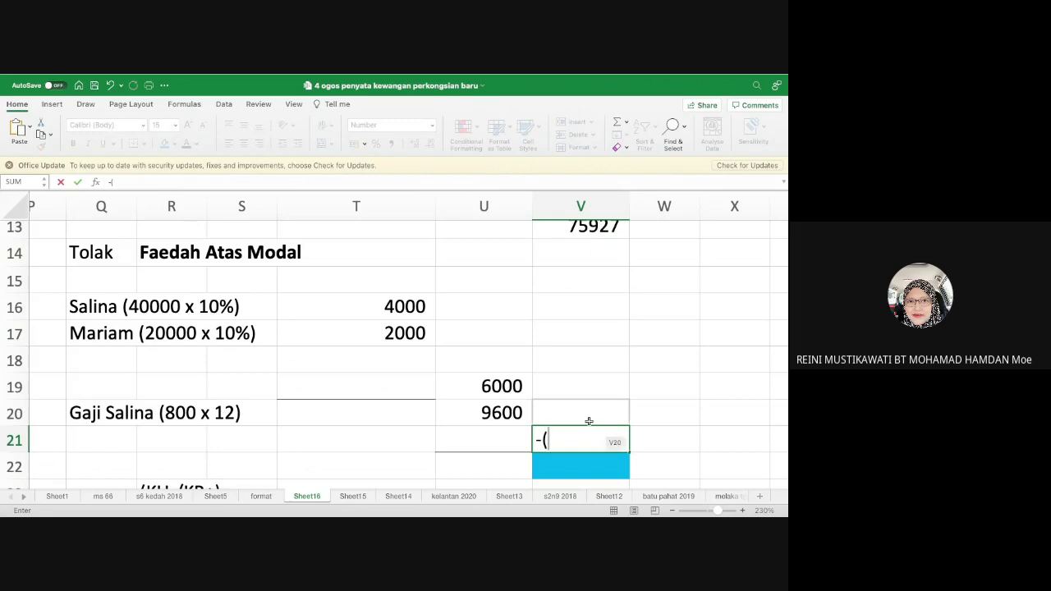
{"action": "left_click", "coordinate": [509, 386]}
{"action": "type", "text": "+"}
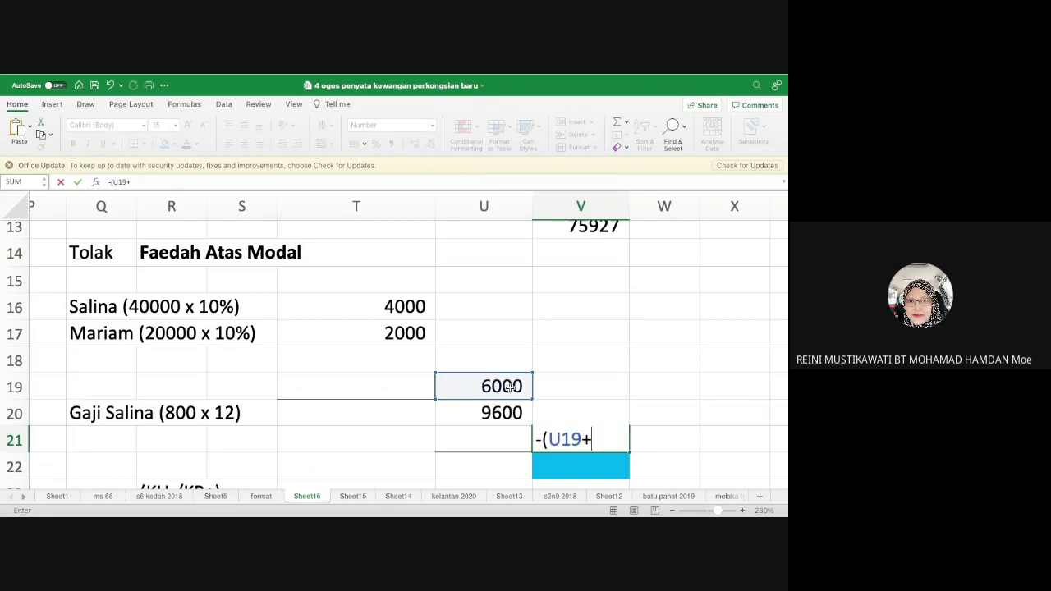
{"action": "left_click", "coordinate": [481, 413]}
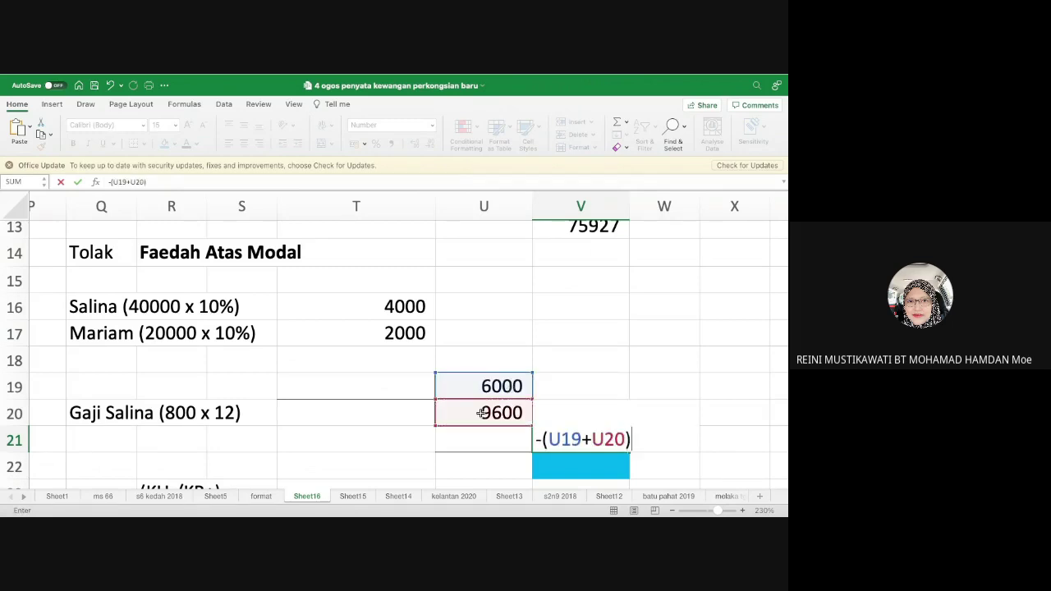
{"action": "key", "text": "super+Tab"}
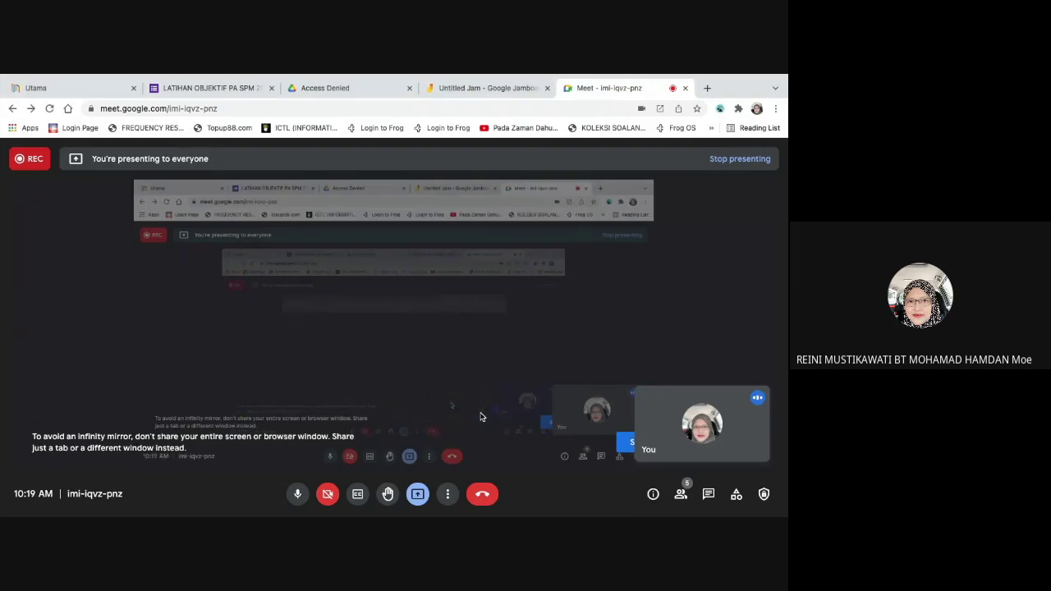
{"action": "key", "text": "super+Tab"}
{"action": "key", "text": "Return"}
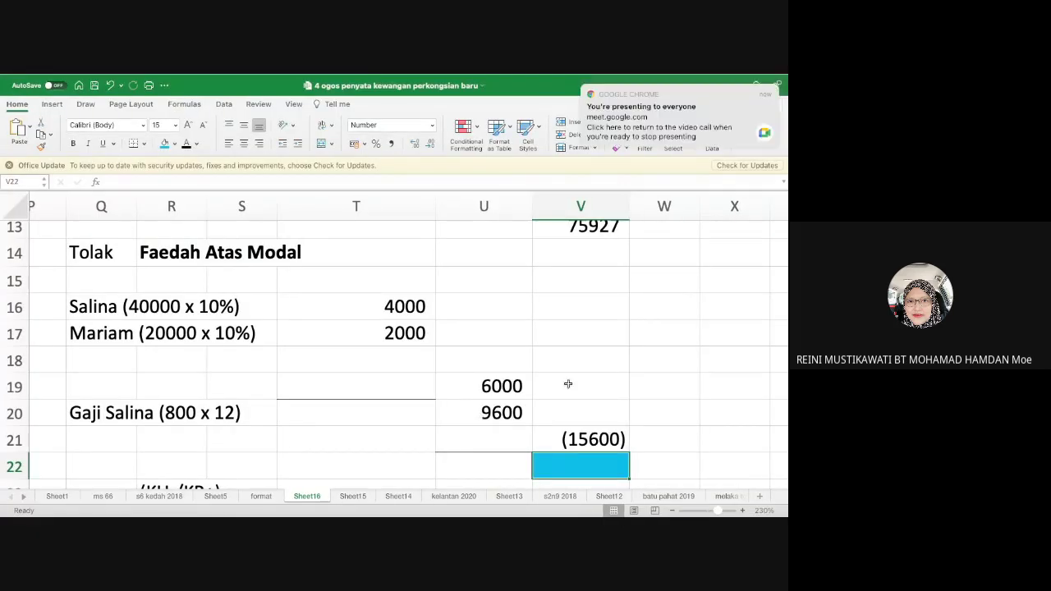
- Calculate the remaining profit to share in the blue cell V22 with the formula =V13+V21
{"action": "scroll", "coordinate": [567, 383], "scroll_direction": "down", "scroll_amount": 1}
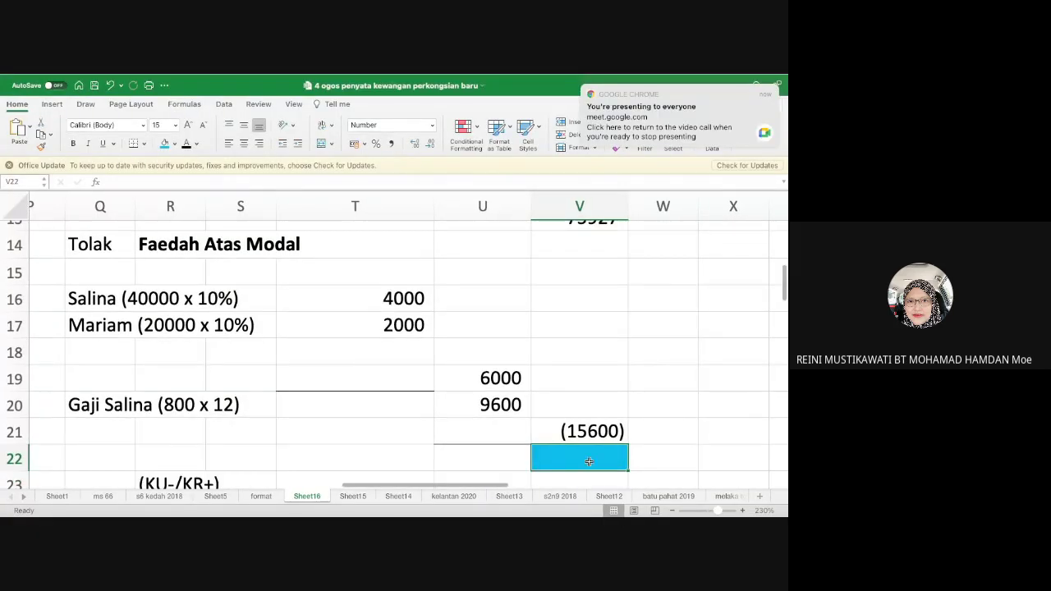
{"action": "type", "text": "="}
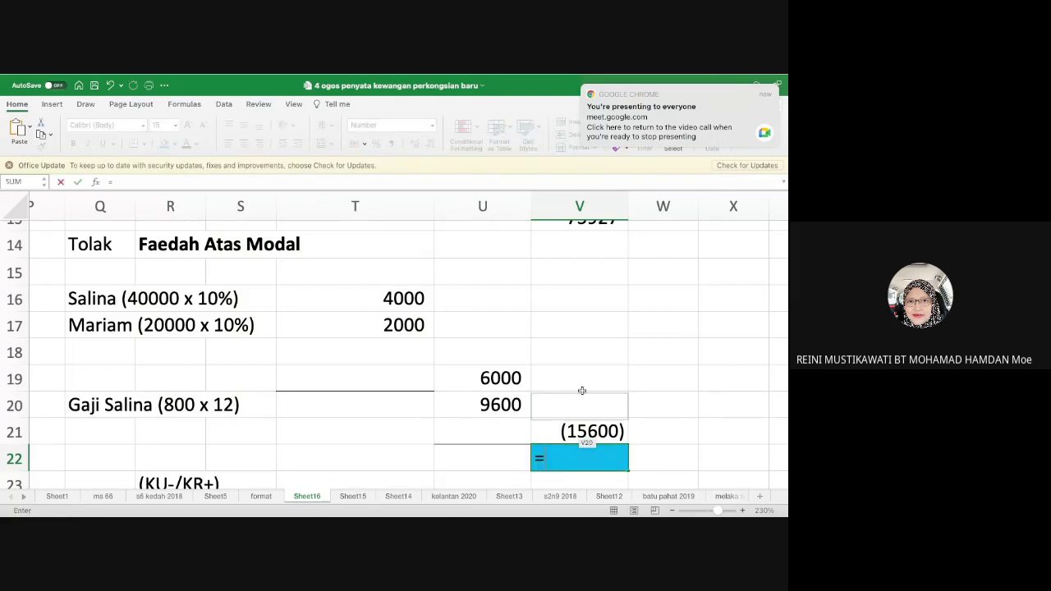
{"action": "scroll", "coordinate": [619, 235], "scroll_direction": "up", "scroll_amount": 3}
{"action": "left_click", "coordinate": [619, 237]}
{"action": "type", "text": "+"}
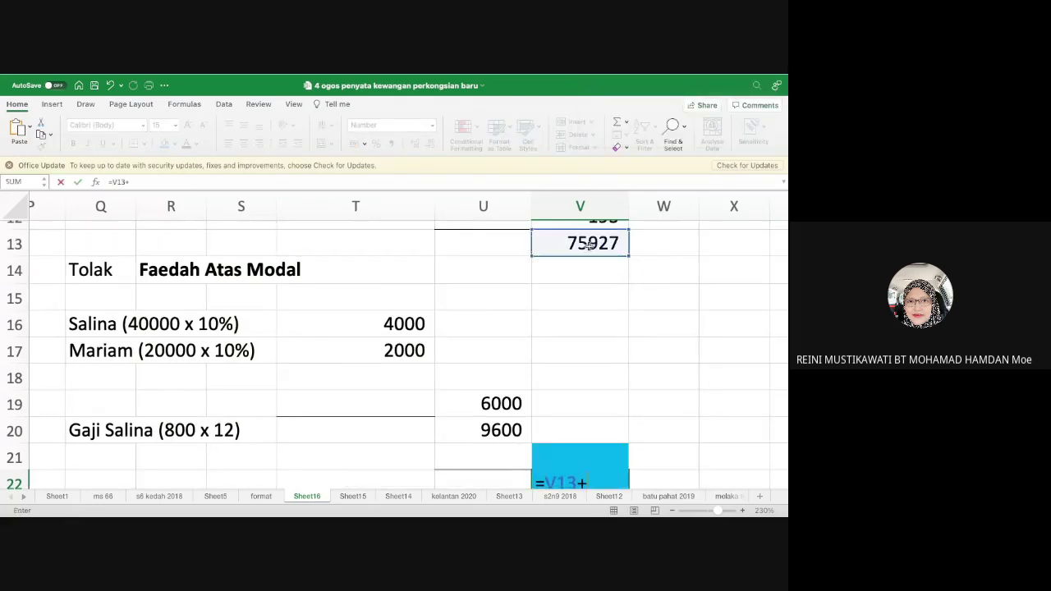
{"action": "key", "text": "Up"}
{"action": "key", "text": "Return"}
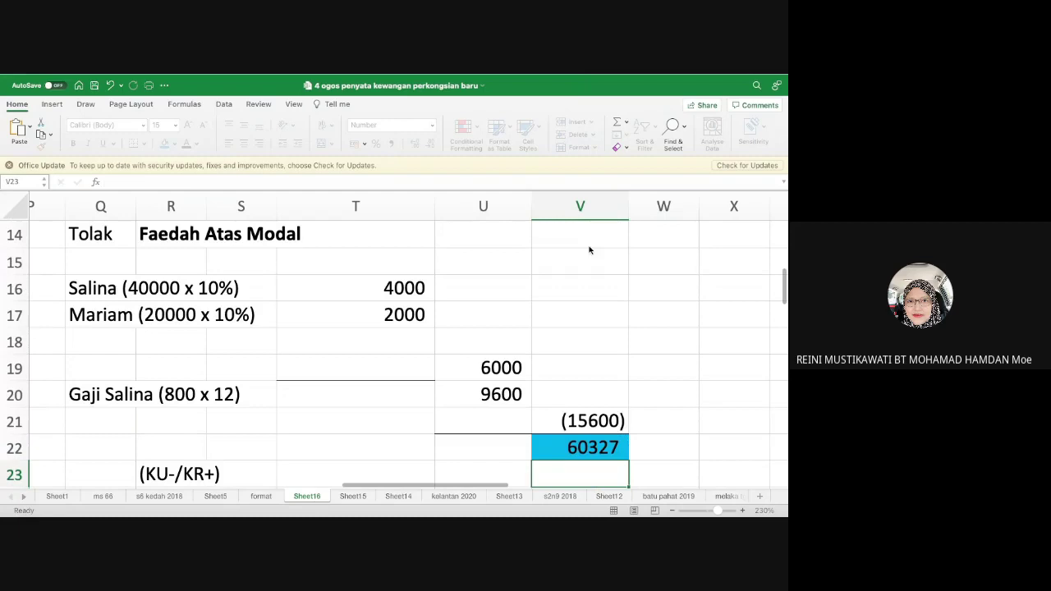
- Complete the Tolak label in R24 as the first partner's Akaun Semasa, adding the partner's name and the working (60327 x 40000/ 60000)
{"action": "scroll", "coordinate": [570, 294], "scroll_direction": "up", "scroll_amount": 3}
{"action": "scroll", "coordinate": [571, 294], "scroll_direction": "down", "scroll_amount": 1}
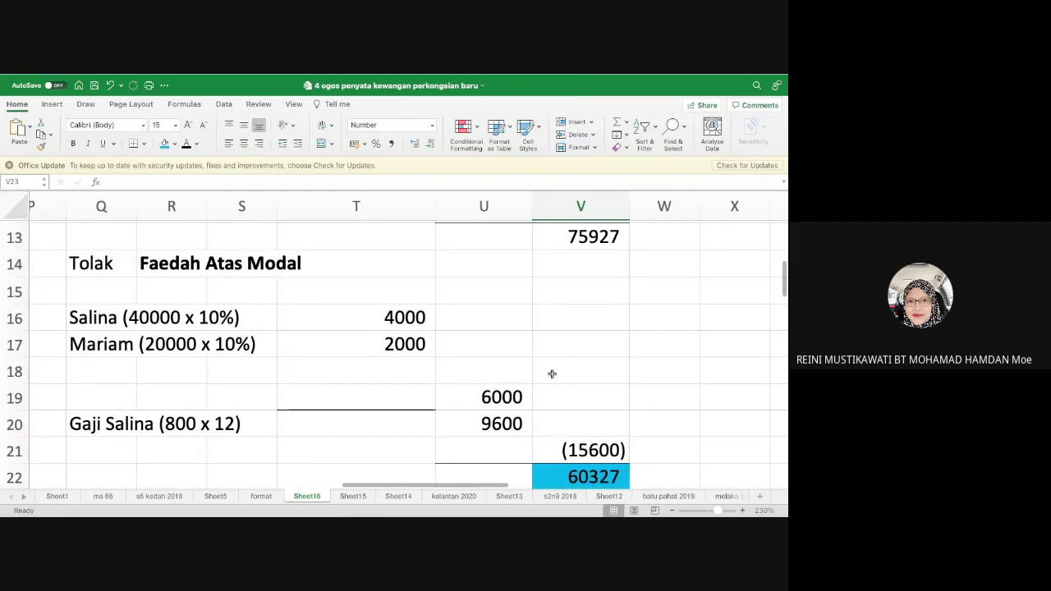
{"action": "scroll", "coordinate": [551, 373], "scroll_direction": "down", "scroll_amount": 3}
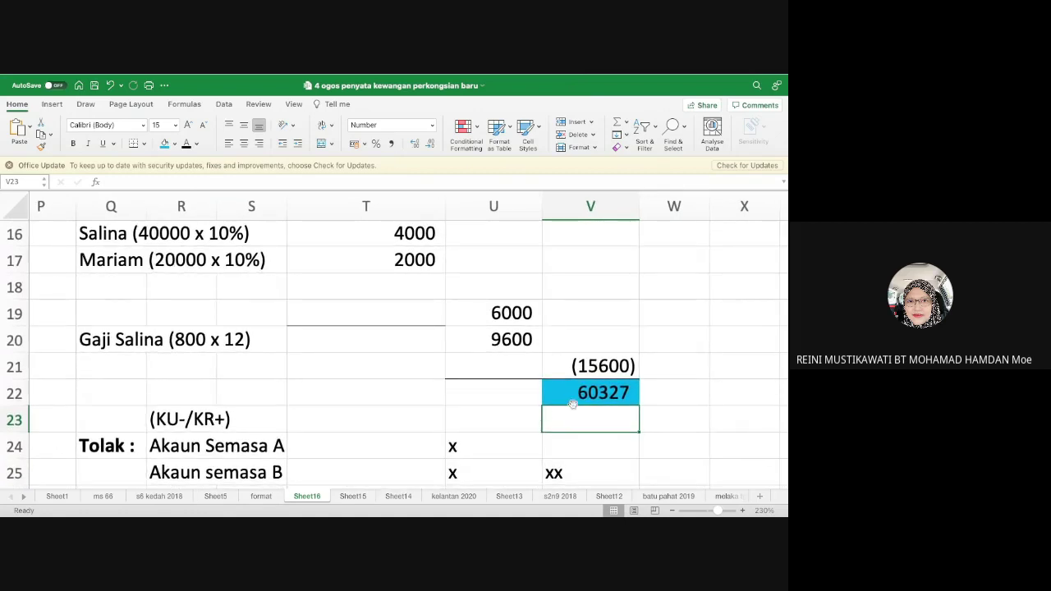
{"action": "left_click", "coordinate": [211, 441]}
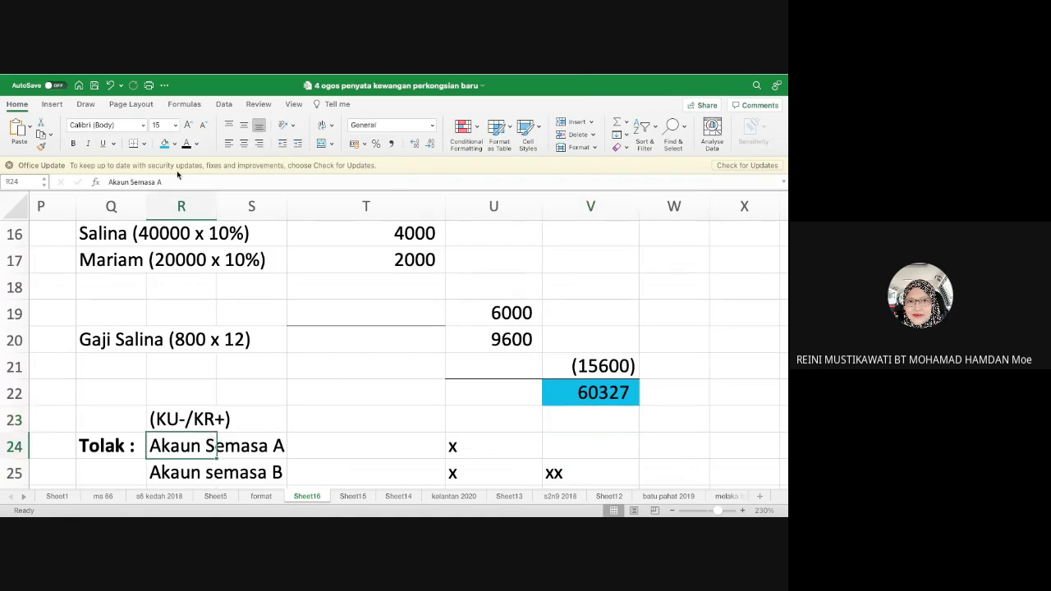
{"action": "type", "text": "A"}
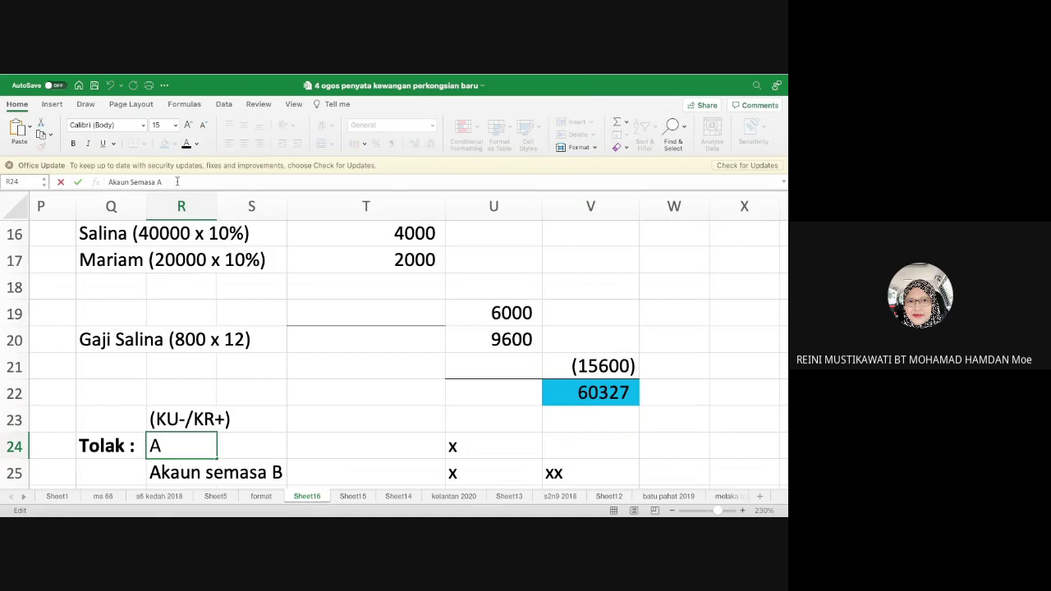
{"action": "key", "text": "BackSpace"}
{"action": "key", "text": "BackSpace"}
{"action": "type", "text": "Salina ("}
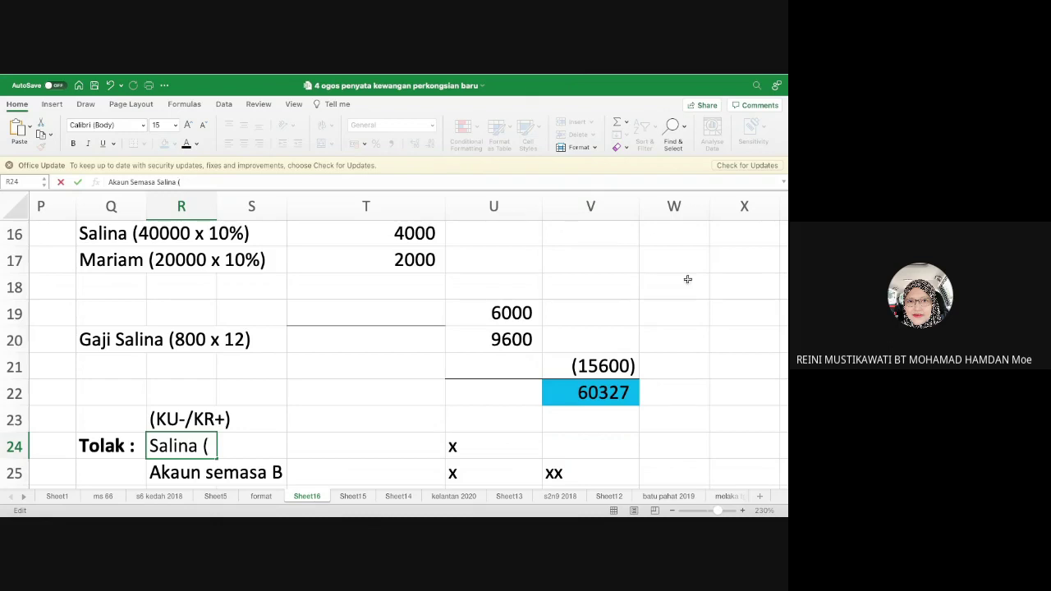
{"action": "type", "text": "60"}
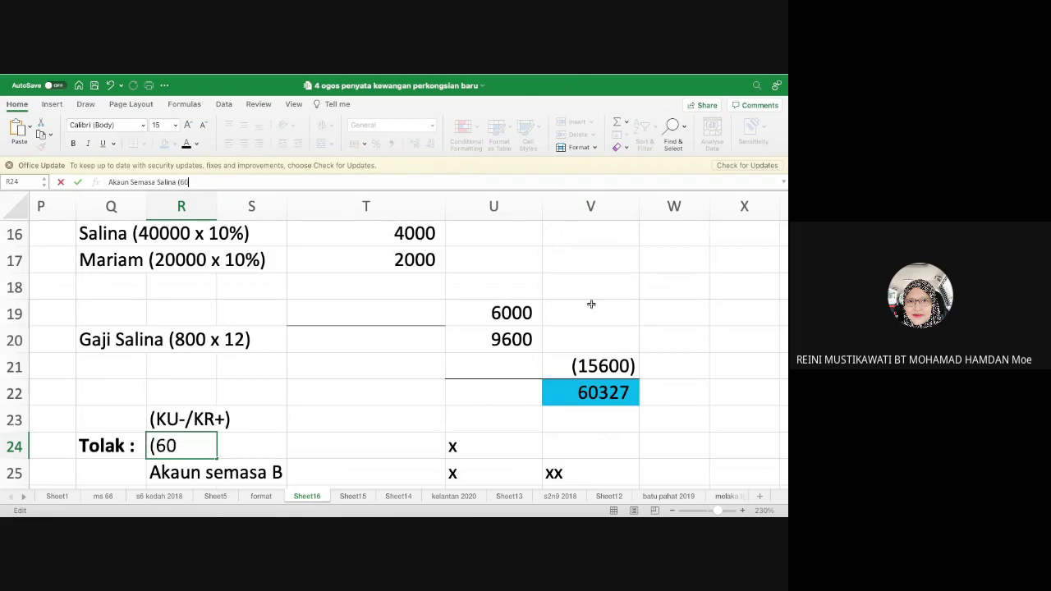
{"action": "type", "text": "327 x"}
{"action": "type", "text": "40000"}
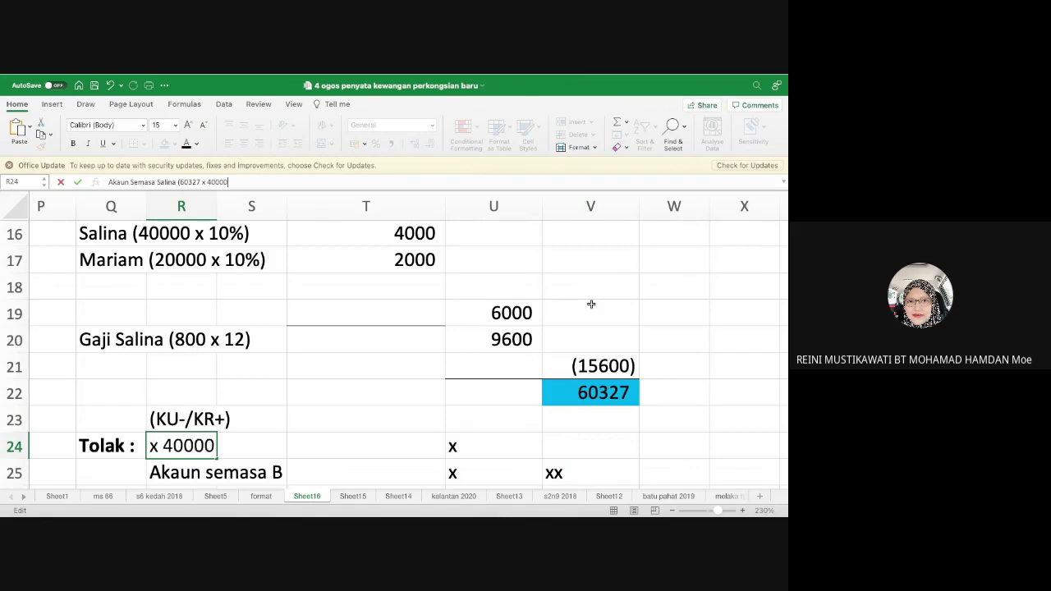
{"action": "type", "text": "/"}
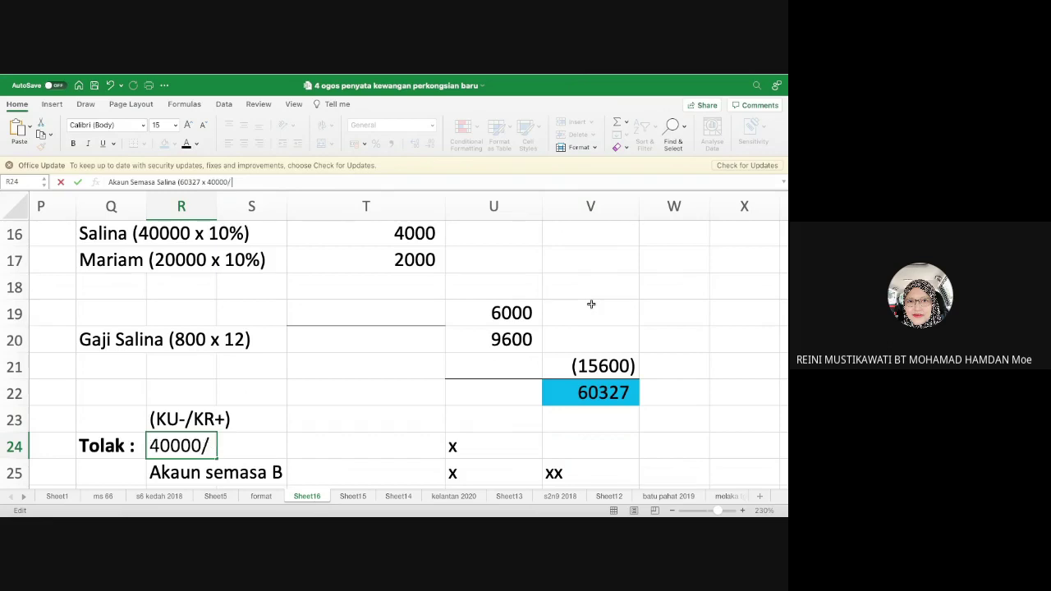
{"action": "type", "text": " 60000)"}
{"action": "key", "text": "Return"}
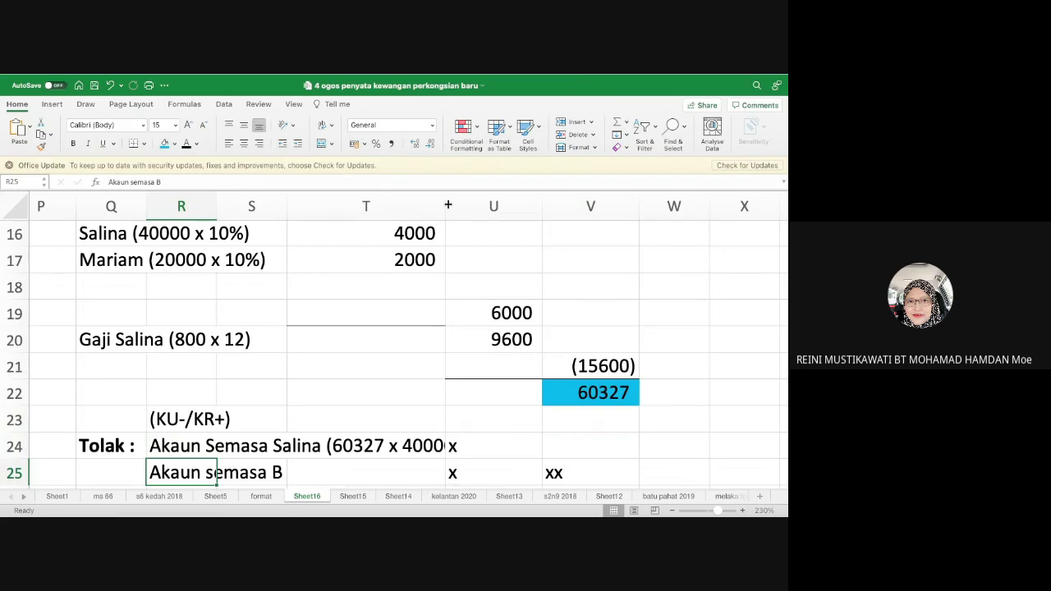
- Widen column T to fit the R24 label and enter the first partner's profit share of 40218 in U24
{"action": "left_click_drag", "start_coordinate": [448, 205], "coordinate": [528, 208]}
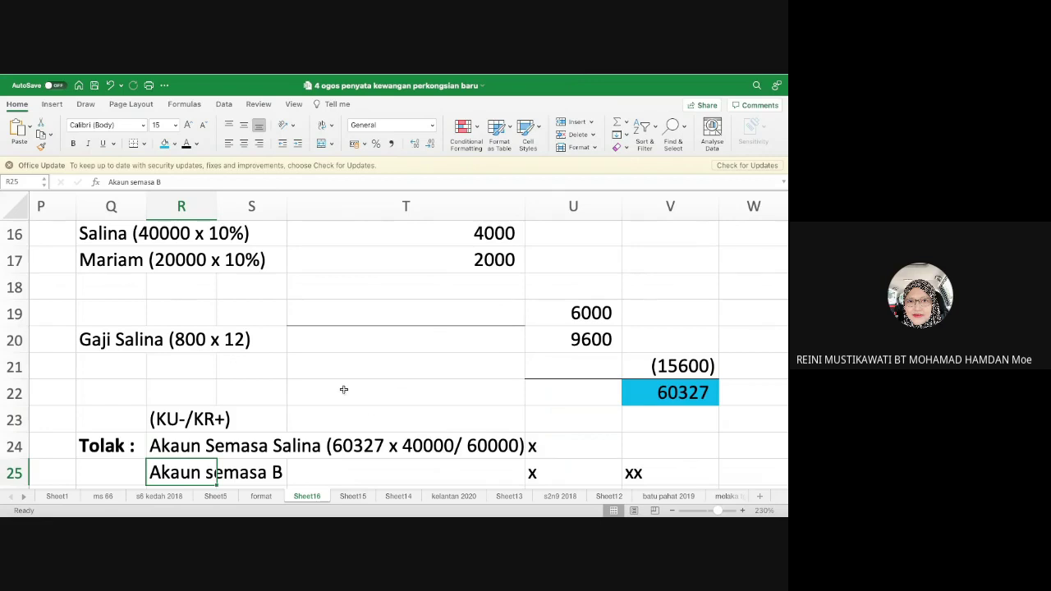
{"action": "left_click", "coordinate": [581, 442]}
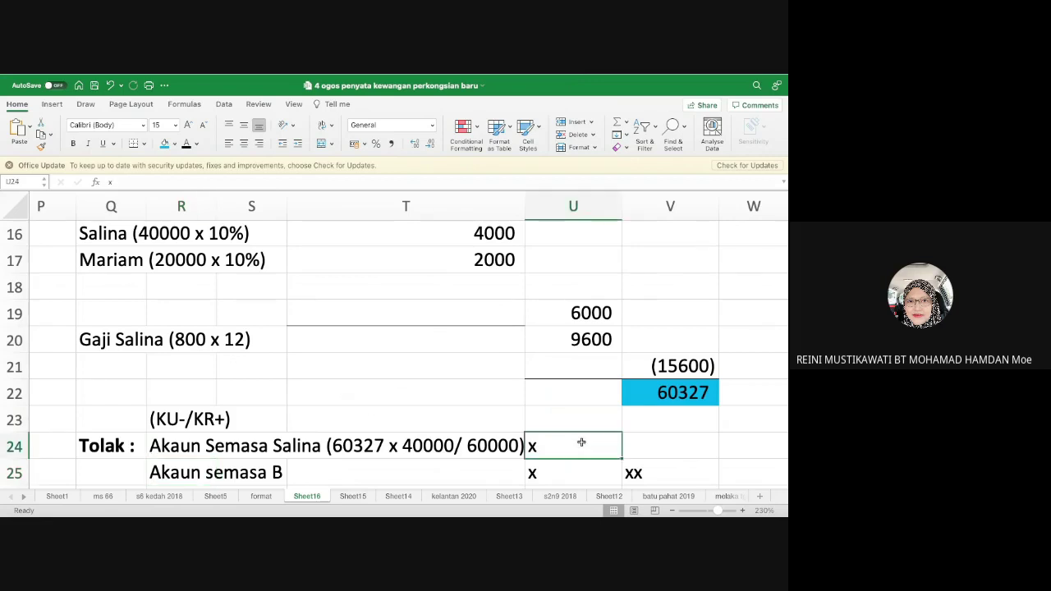
{"action": "type", "text": "40"}
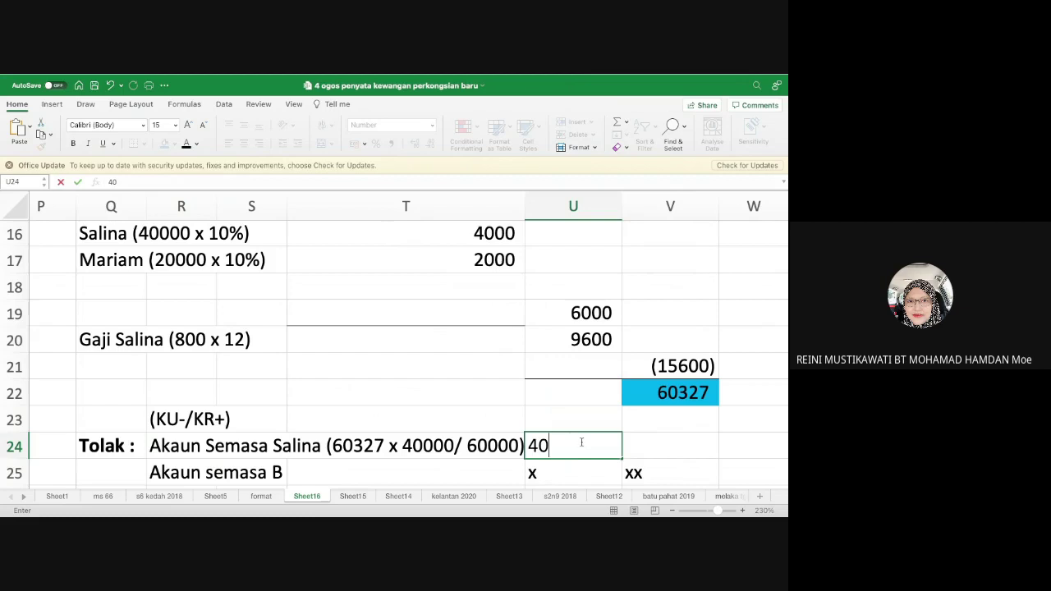
{"action": "type", "text": "218"}
{"action": "key", "text": "Return"}
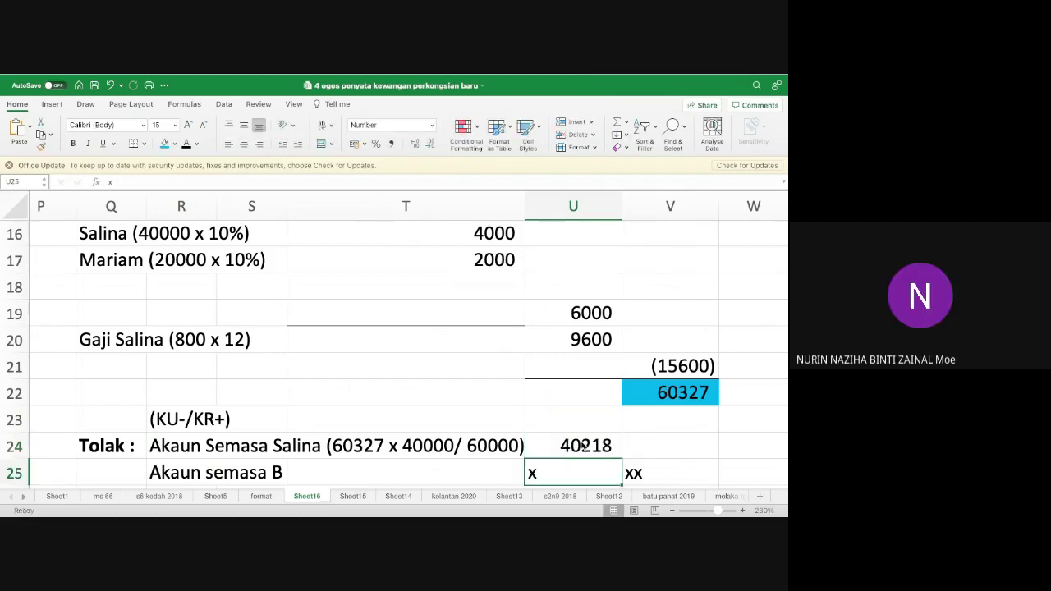
- Complete the R25 label with the second partner's name and the working (60327 x 20000/60000), checking the Akaun Modal figures in the Imbangan Duga
{"action": "left_click", "coordinate": [199, 472]}
{"action": "left_click", "coordinate": [237, 186]}
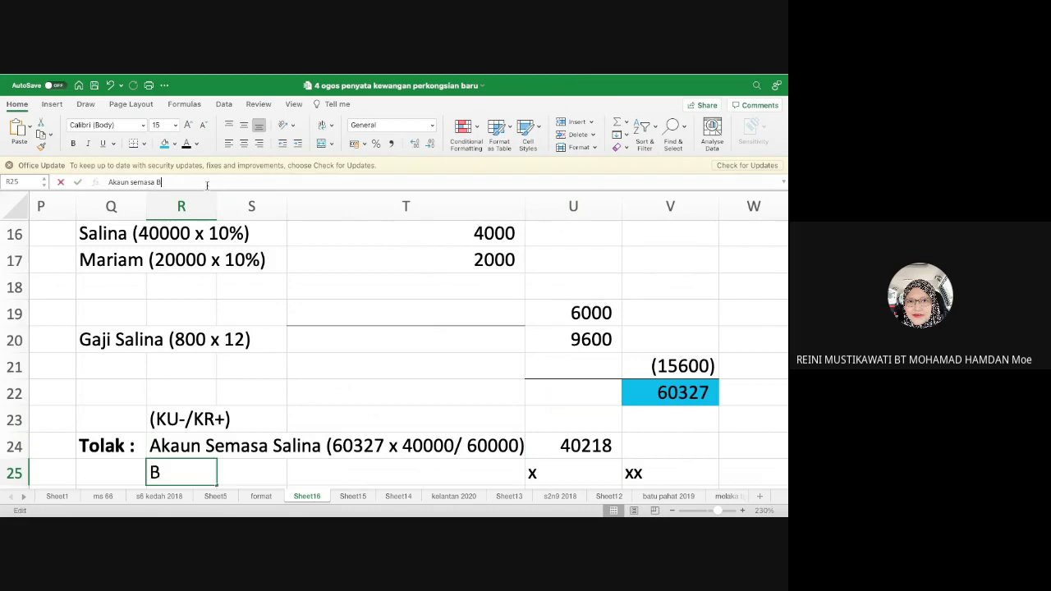
{"action": "key", "text": "BackSpace"}
{"action": "type", "text": "Mar"}
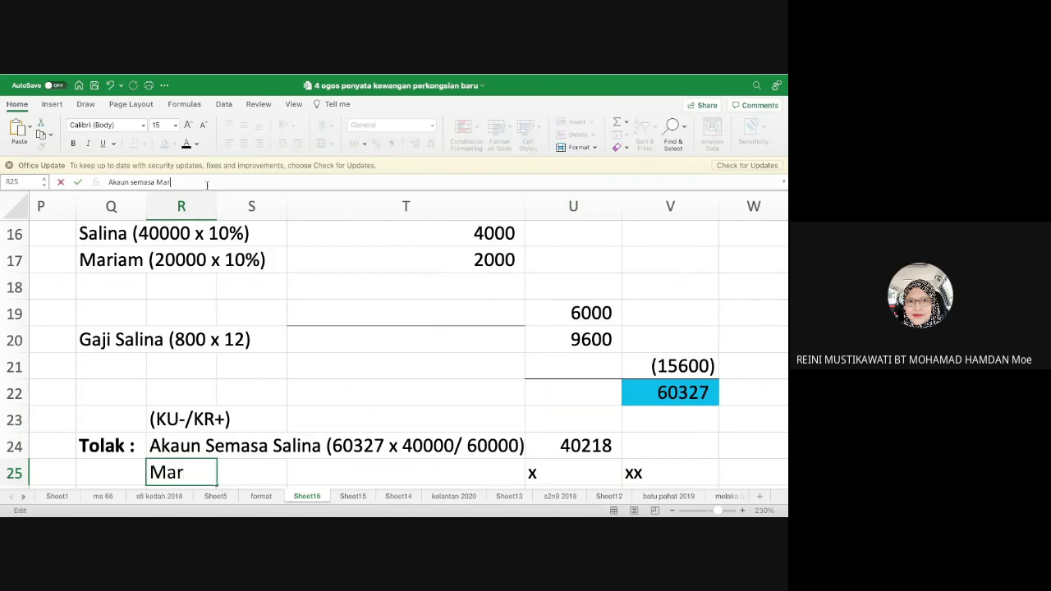
{"action": "type", "text": "iam (6032"}
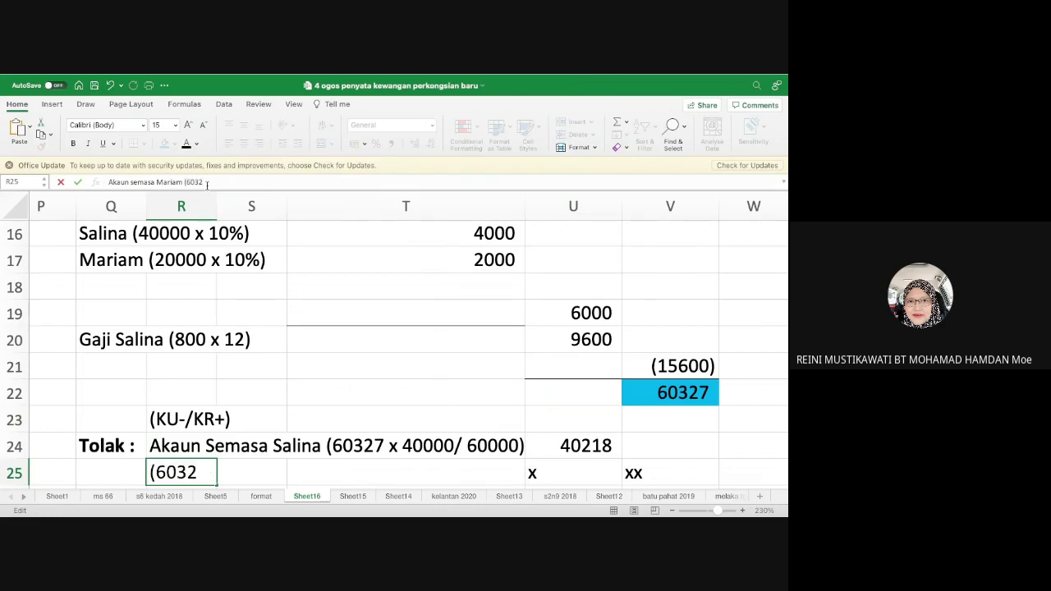
{"action": "type", "text": "7 x 2000"}
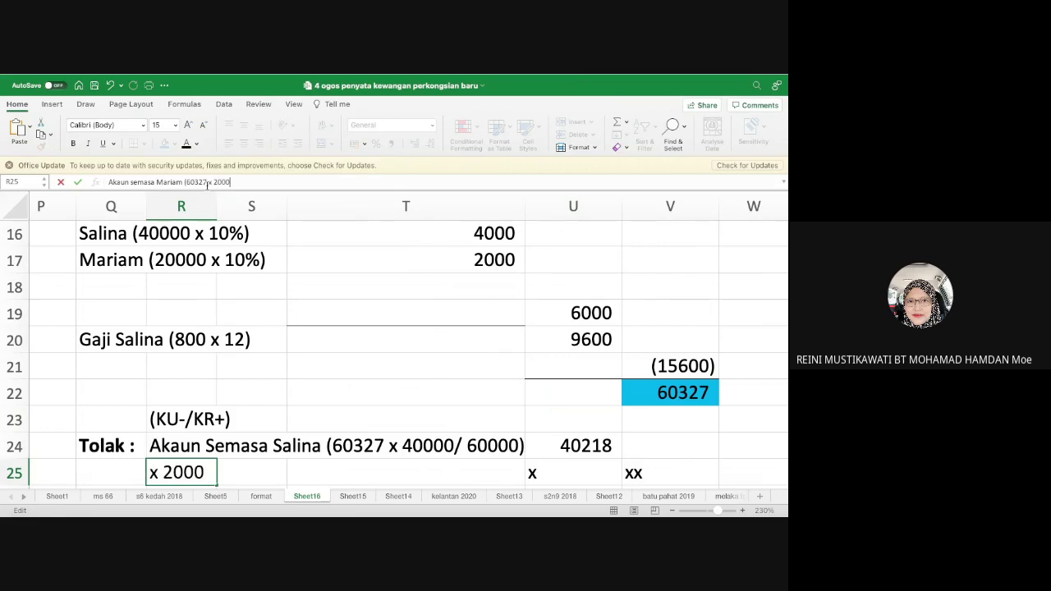
{"action": "type", "text": "0/"}
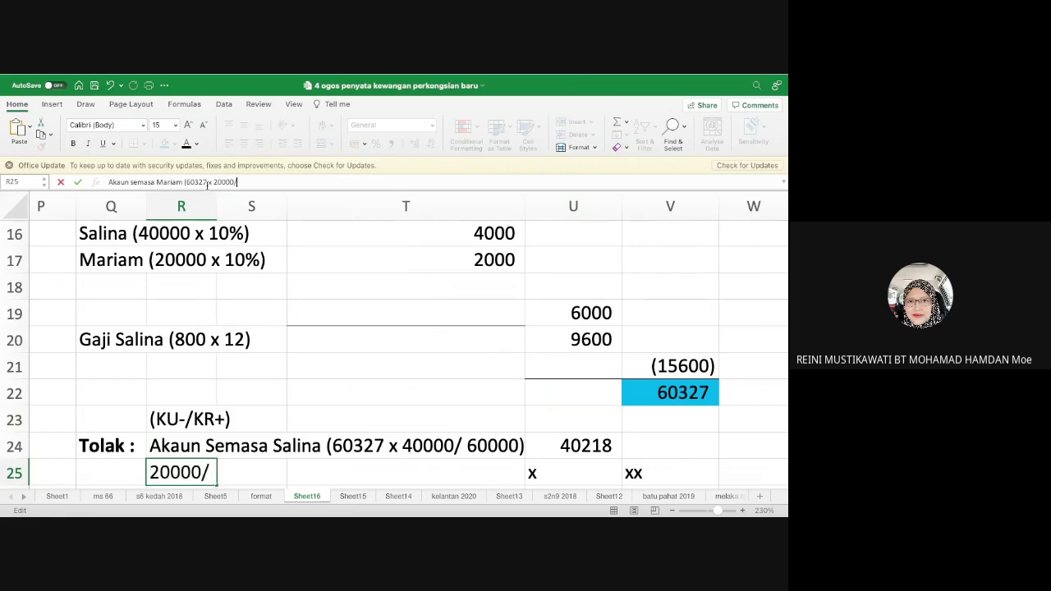
{"action": "type", "text": "60000)"}
{"action": "key", "text": "Return"}
{"action": "key", "text": "ctrl+Left"}
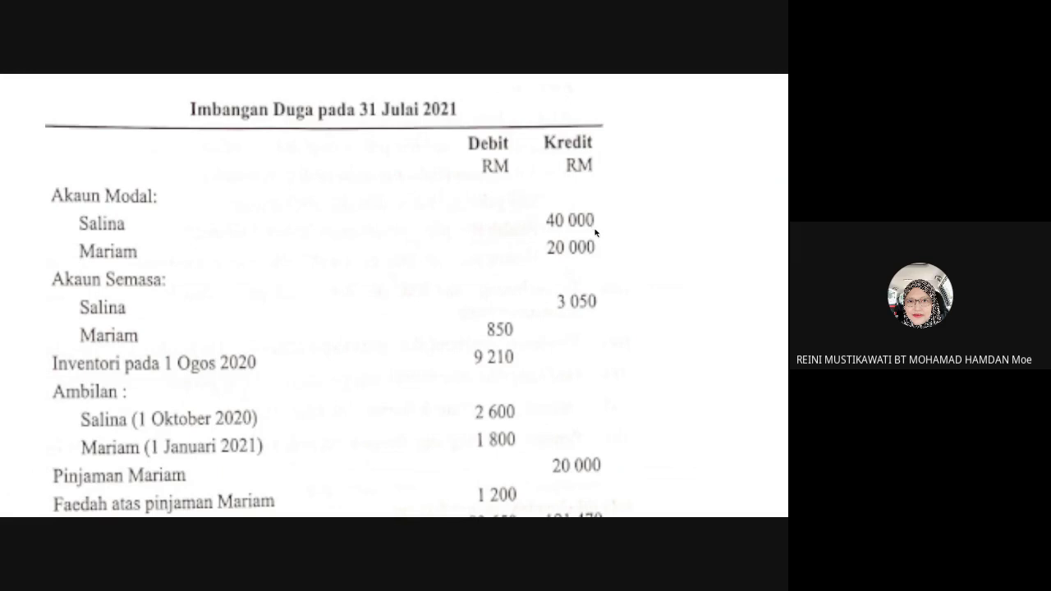
{"action": "key", "text": "super+Tab"}
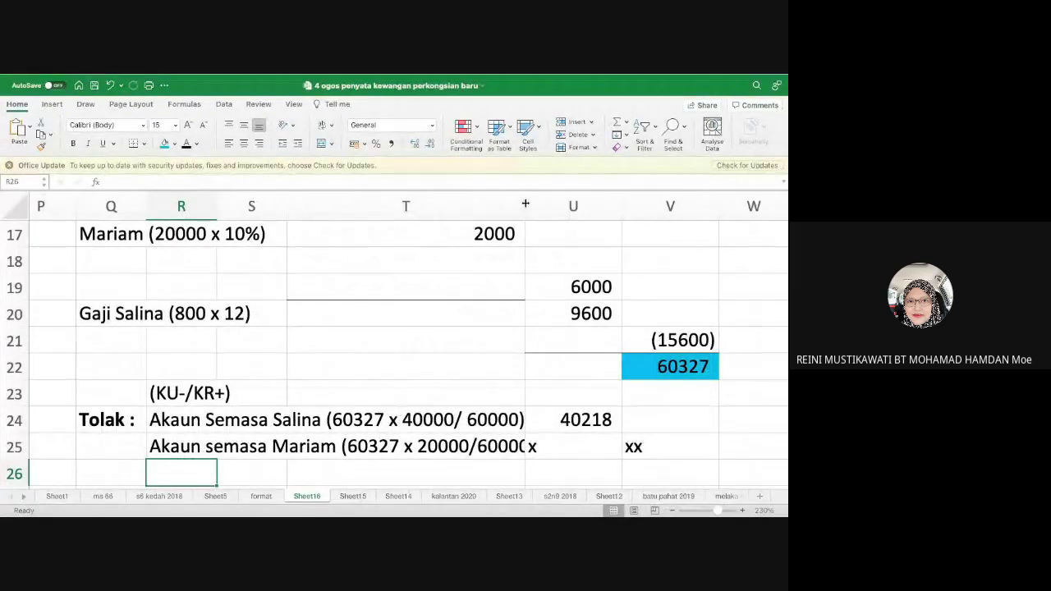
- Widen column T to fit the R25 label and enter the second partner's profit share of 20109 in U25
{"action": "left_click_drag", "start_coordinate": [525, 203], "coordinate": [542, 203]}
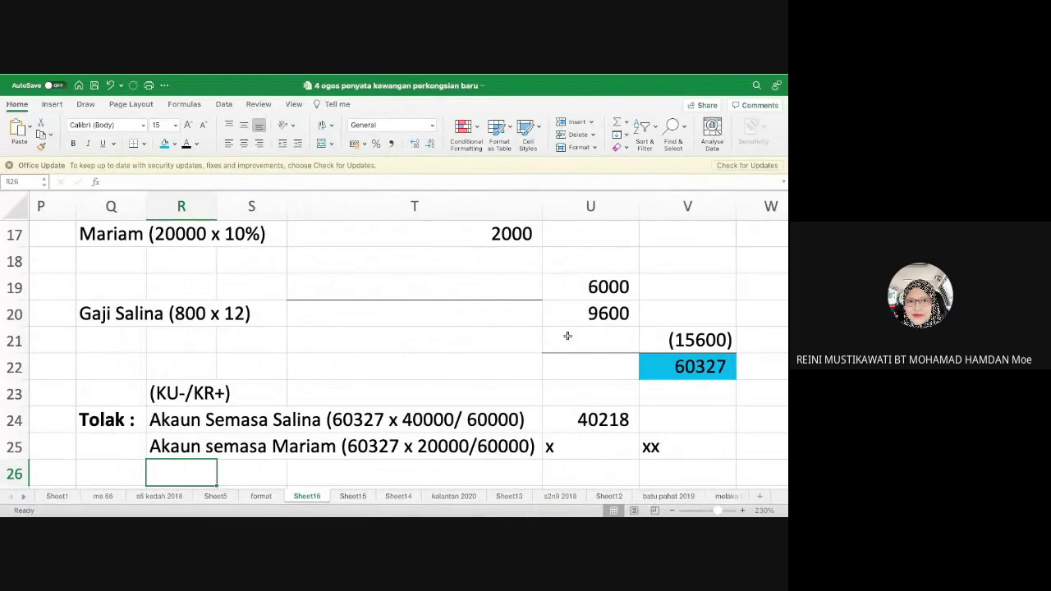
{"action": "left_click", "coordinate": [584, 449]}
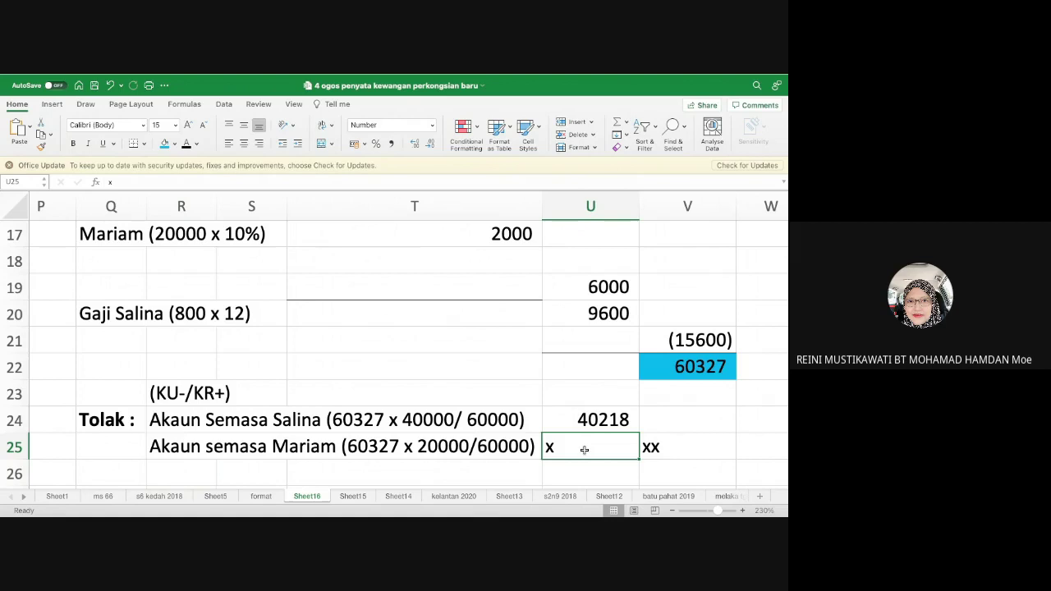
{"action": "type", "text": "20109"}
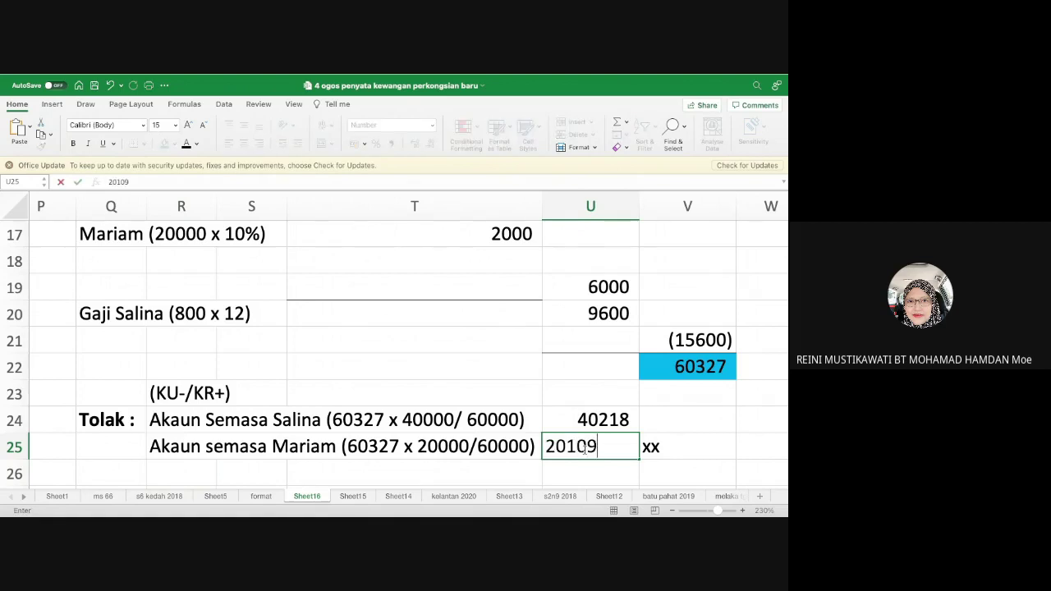
{"action": "key", "text": "Return"}
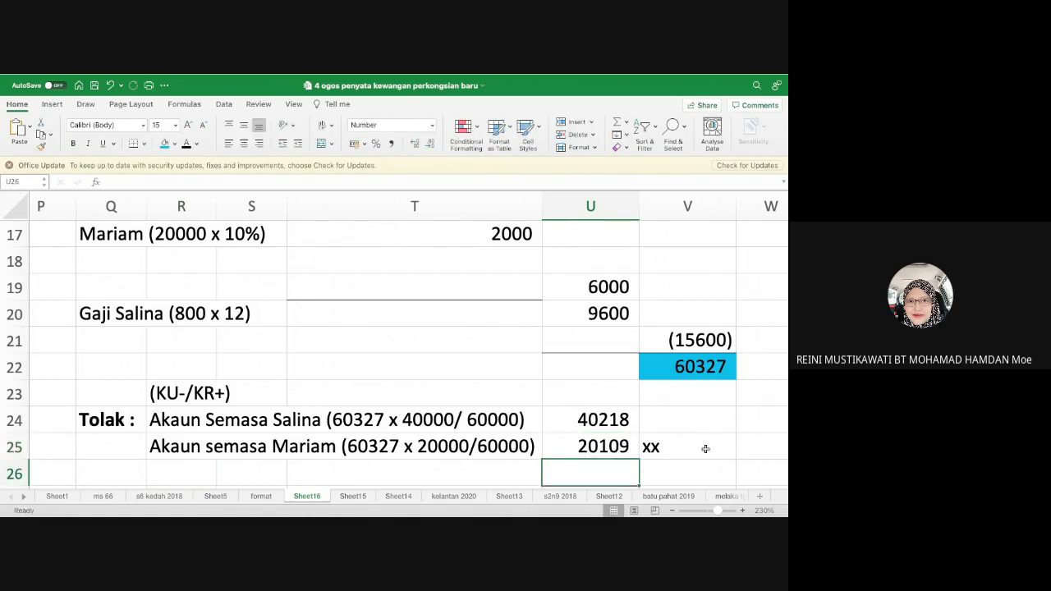
- Replace the xx placeholder in V25 with the negative total of both profit shares, using the formula =-SUM(U24:U25)
{"action": "left_click", "coordinate": [705, 448]}
{"action": "key", "text": "Delete"}
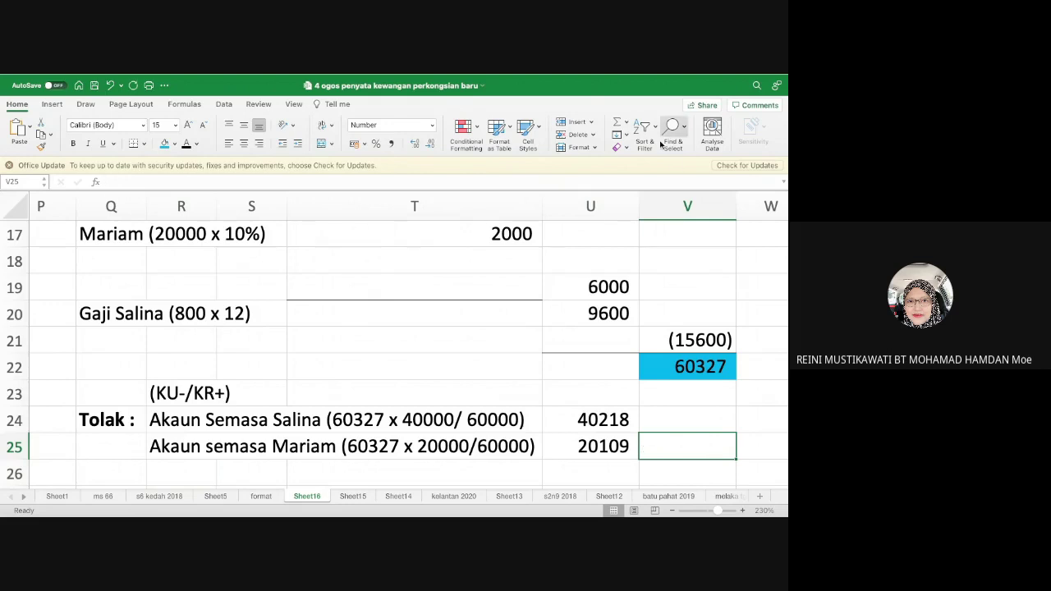
{"action": "left_click", "coordinate": [614, 124]}
{"action": "key", "text": "shift+Up"}
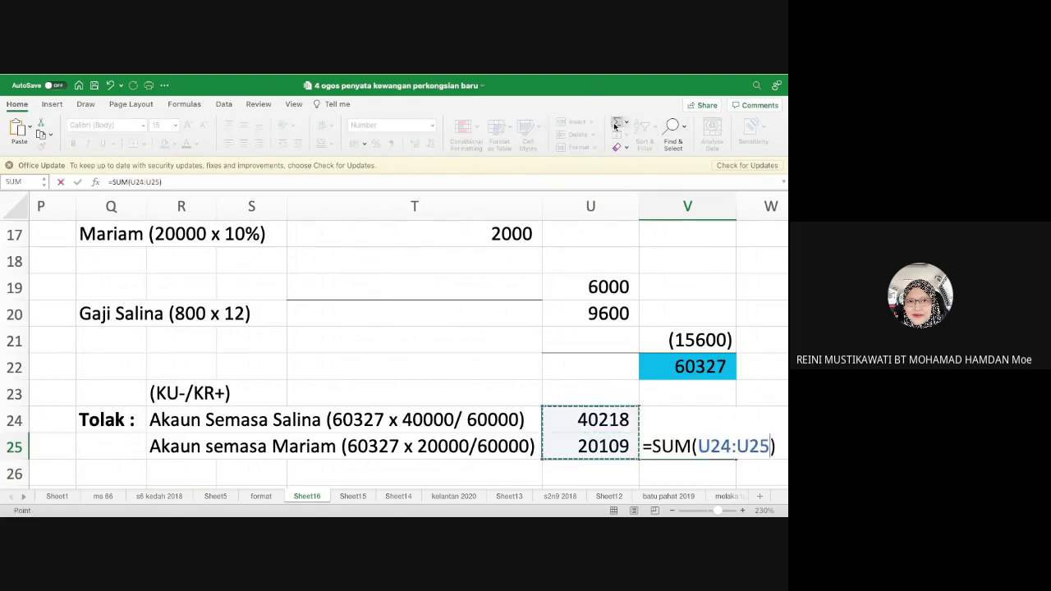
{"action": "key", "text": "Return"}
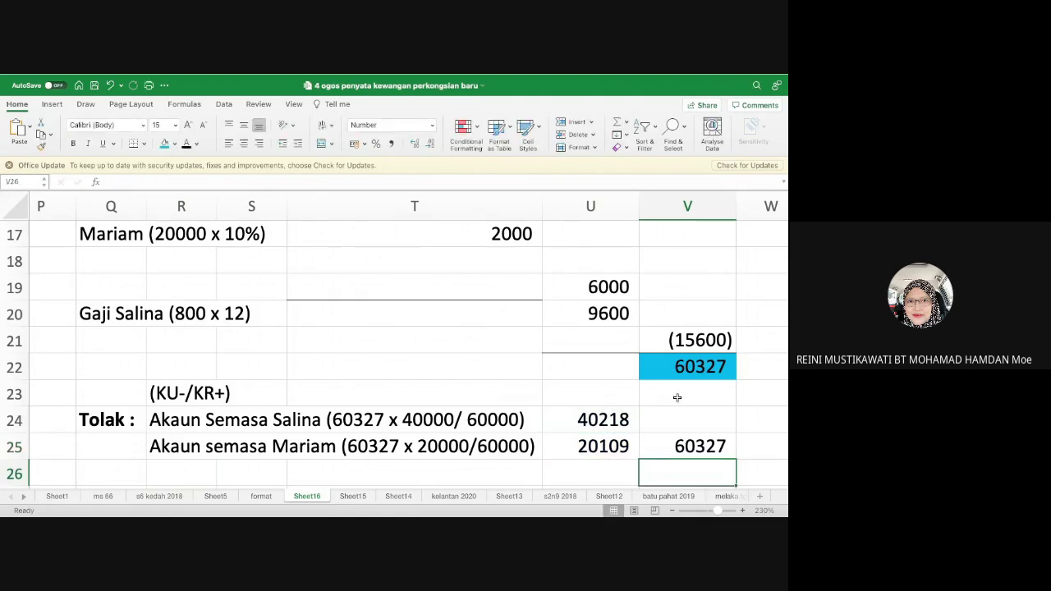
{"action": "left_click", "coordinate": [675, 446]}
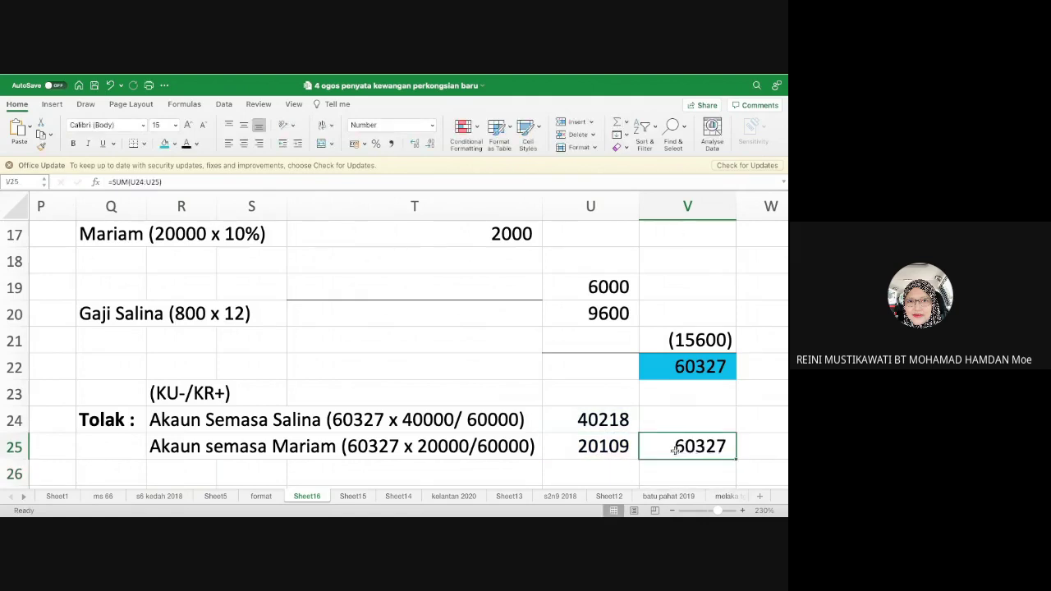
{"action": "left_click", "coordinate": [112, 181]}
{"action": "type", "text": "-"}
{"action": "key", "text": "Return"}
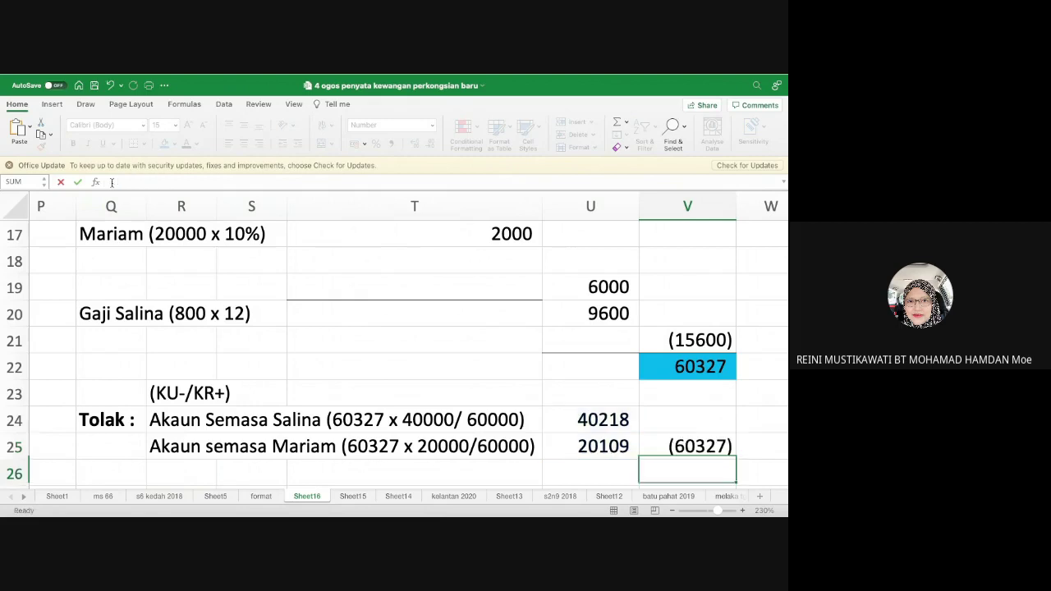
- Check the final balance of the Akaun Pengasingan Untung Rugi in V29, and view the Pengasingan Untung Rugi rows in the Akaun Semasa
{"action": "scroll", "coordinate": [227, 289], "scroll_direction": "down", "scroll_amount": 5}
{"action": "scroll", "coordinate": [227, 288], "scroll_direction": "up", "scroll_amount": 3}
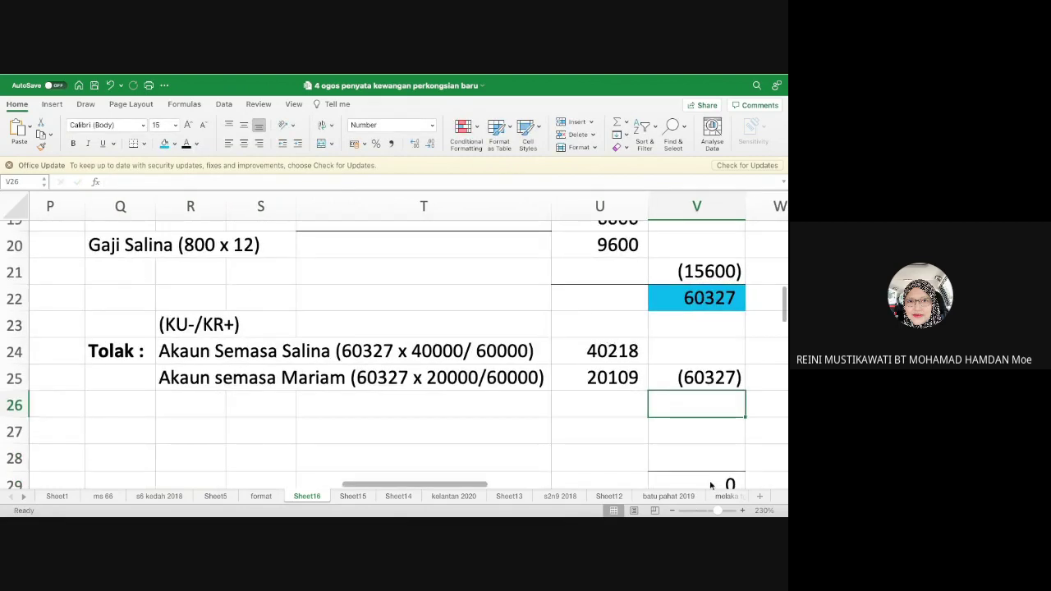
{"action": "scroll", "coordinate": [699, 443], "scroll_direction": "down", "scroll_amount": 1}
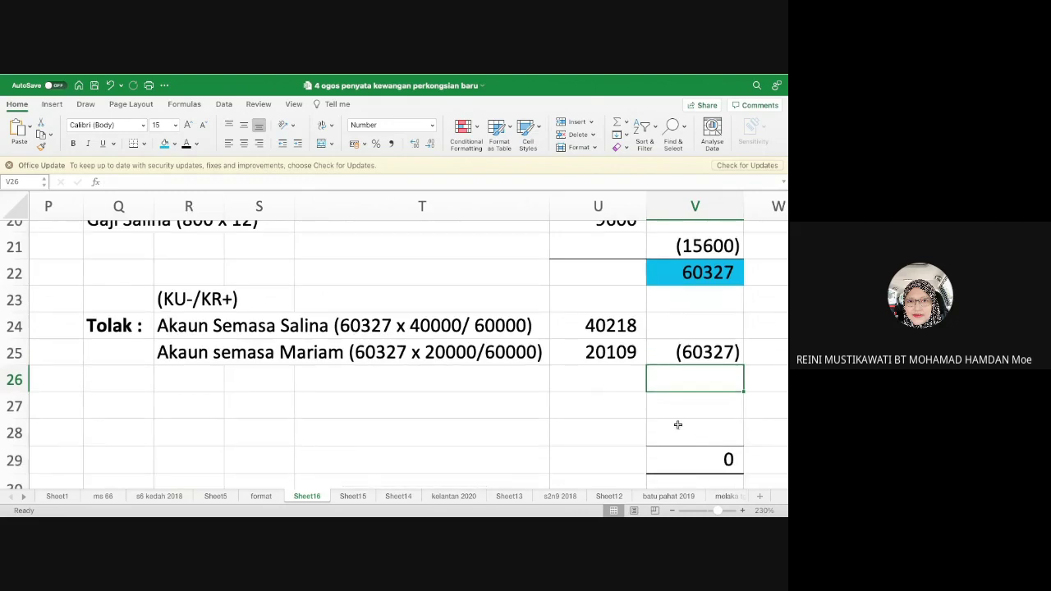
{"action": "scroll", "coordinate": [677, 424], "scroll_direction": "up", "scroll_amount": 1}
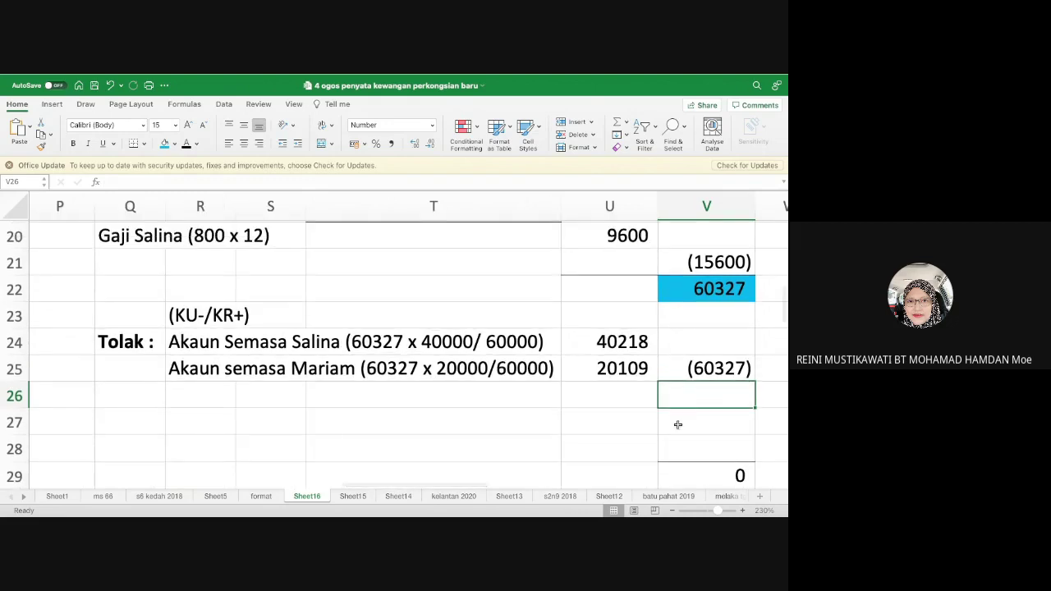
{"action": "scroll", "coordinate": [677, 425], "scroll_direction": "left", "scroll_amount": 1}
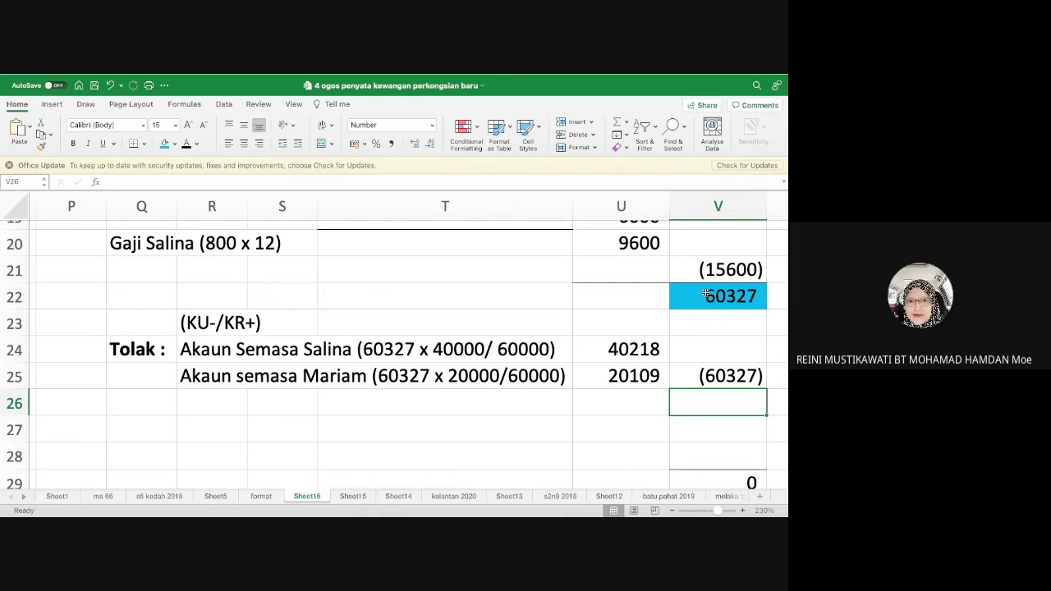
{"action": "scroll", "coordinate": [704, 292], "scroll_direction": "up", "scroll_amount": 5}
{"action": "scroll", "coordinate": [704, 292], "scroll_direction": "left", "scroll_amount": 2}
{"action": "scroll", "coordinate": [704, 292], "scroll_direction": "up", "scroll_amount": 10}
{"action": "scroll", "coordinate": [704, 292], "scroll_direction": "left", "scroll_amount": 5}
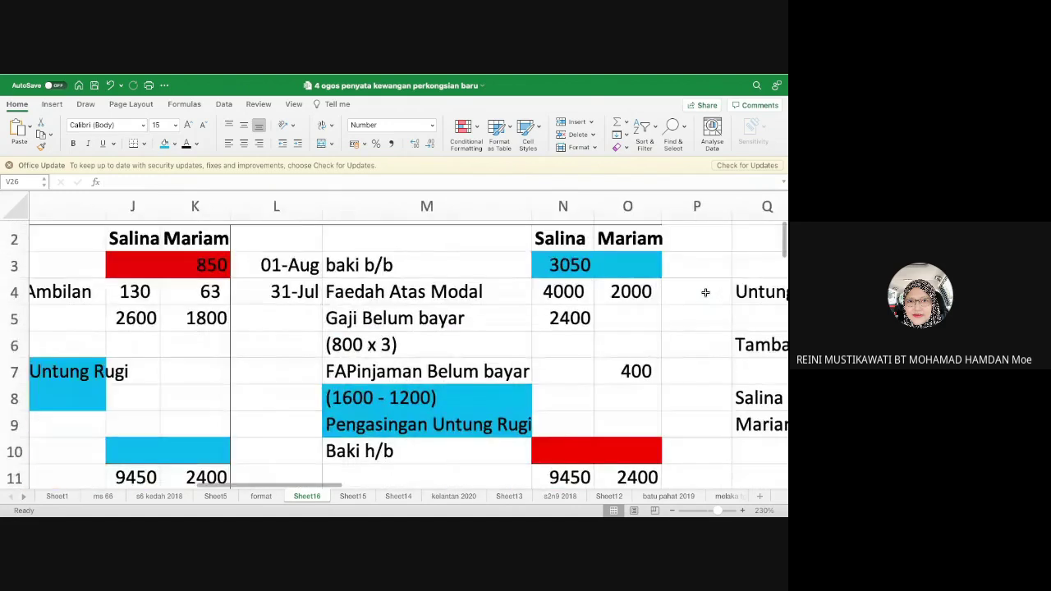
{"action": "scroll", "coordinate": [704, 293], "scroll_direction": "right", "scroll_amount": 2}
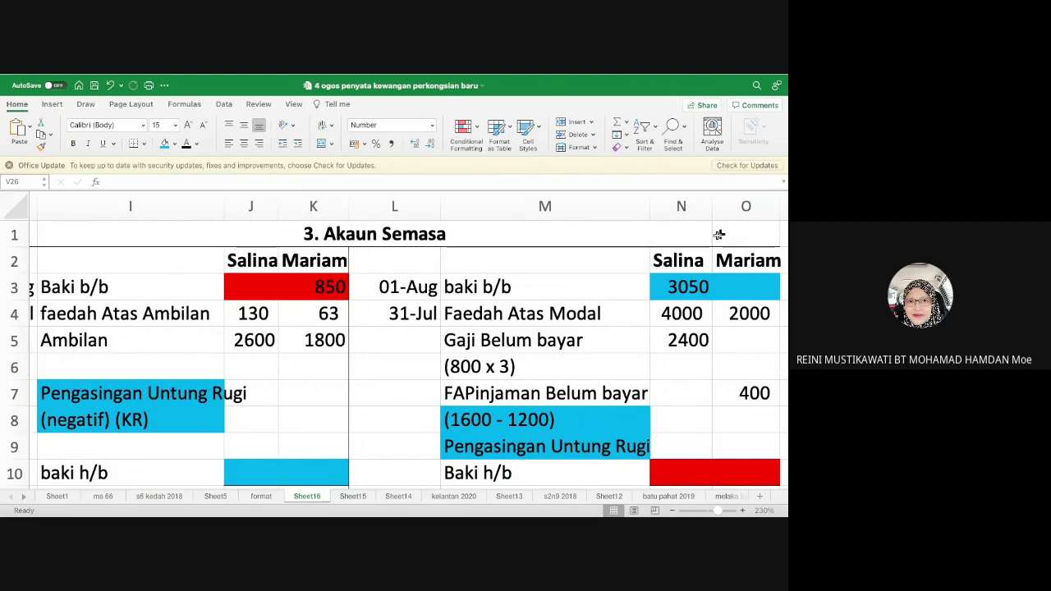
- Review the partners' profit shares in U24:U25 and the Pengasingan Untung Rugi rows on both sides of the Akaun Semasa
{"action": "scroll", "coordinate": [719, 235], "scroll_direction": "down", "scroll_amount": 5}
{"action": "scroll", "coordinate": [718, 235], "scroll_direction": "right", "scroll_amount": 5}
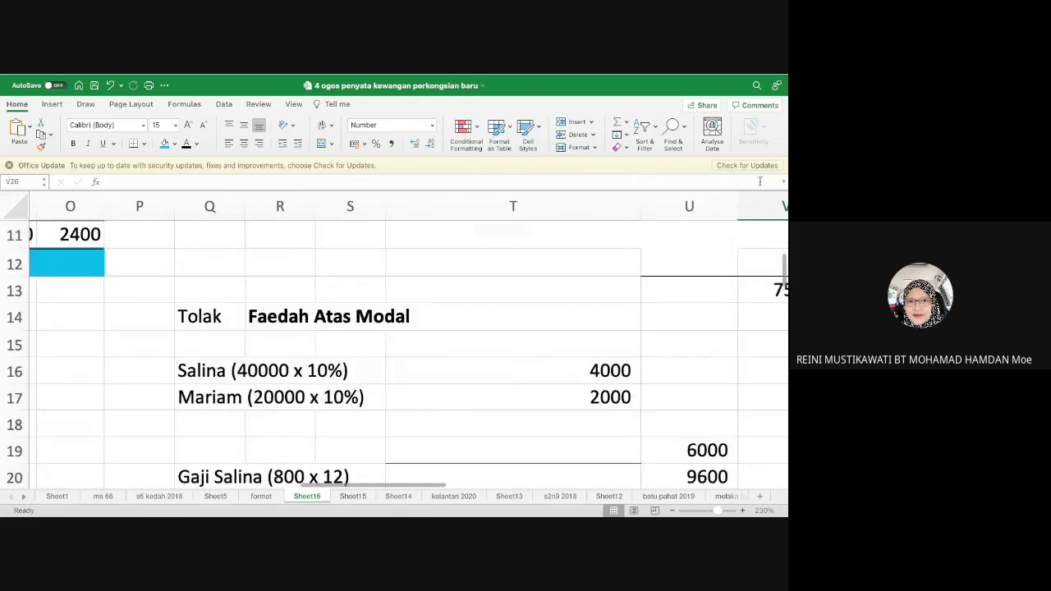
{"action": "scroll", "coordinate": [613, 308], "scroll_direction": "down", "scroll_amount": 4}
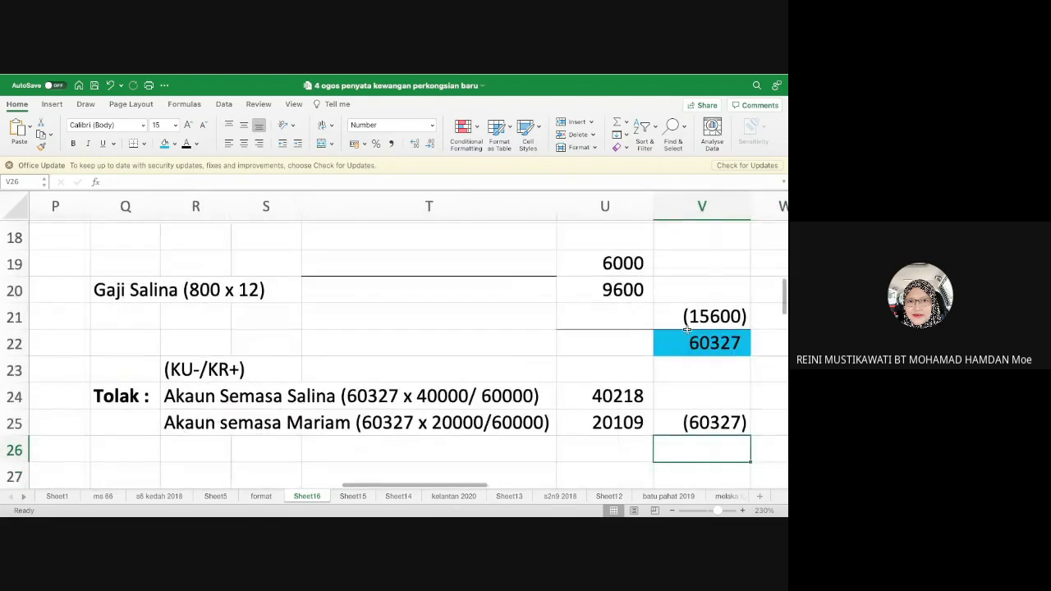
{"action": "scroll", "coordinate": [679, 330], "scroll_direction": "left", "scroll_amount": 5}
{"action": "scroll", "coordinate": [679, 330], "scroll_direction": "up", "scroll_amount": 8}
{"action": "scroll", "coordinate": [679, 330], "scroll_direction": "left", "scroll_amount": 5}
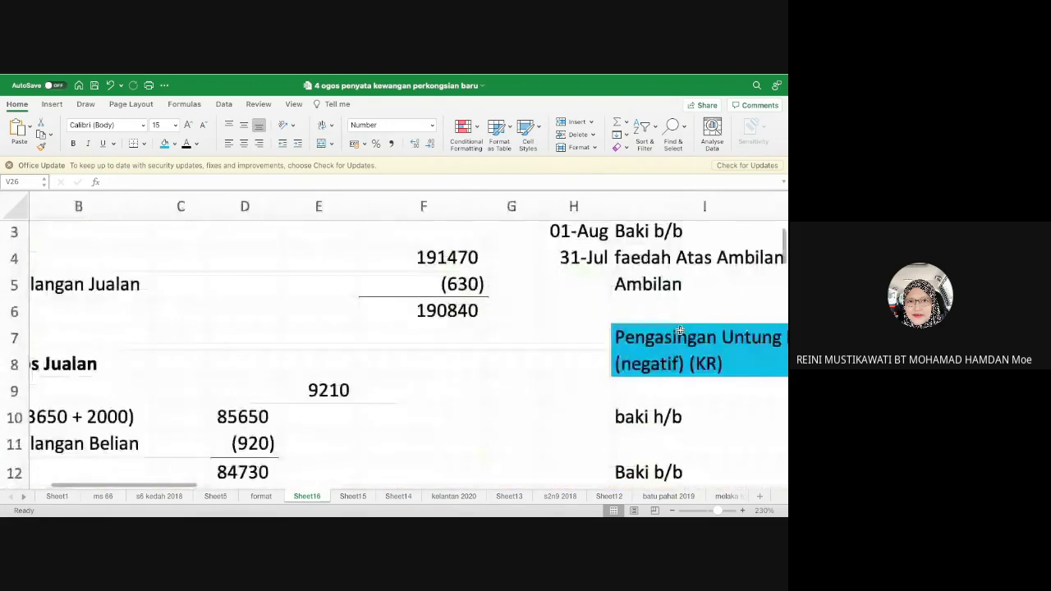
{"action": "scroll", "coordinate": [679, 330], "scroll_direction": "right", "scroll_amount": 5}
{"action": "scroll", "coordinate": [679, 330], "scroll_direction": "down", "scroll_amount": 1}
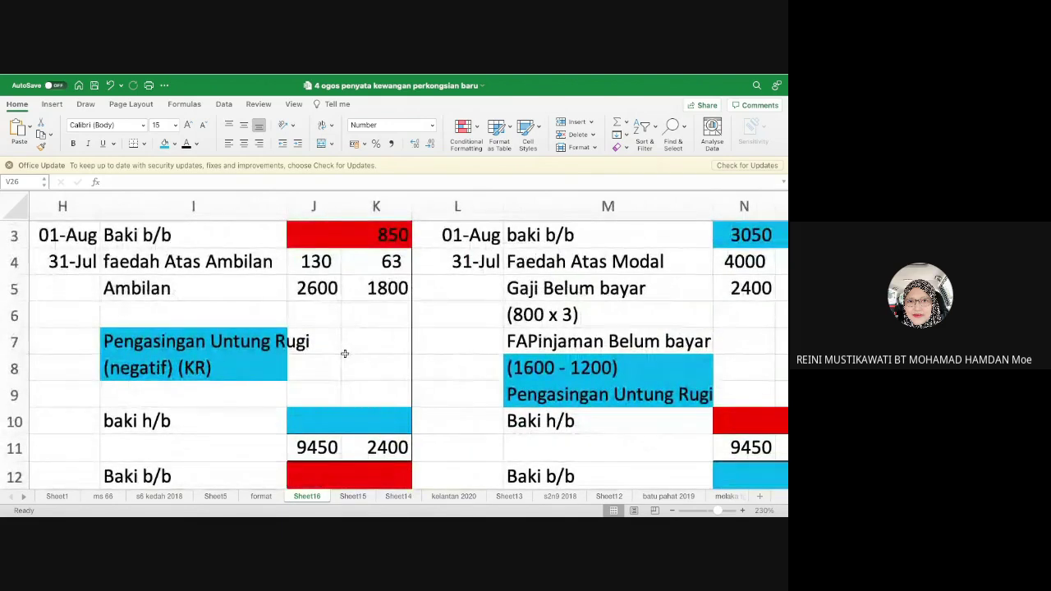
{"action": "scroll", "coordinate": [344, 353], "scroll_direction": "up", "scroll_amount": 2}
{"action": "scroll", "coordinate": [345, 353], "scroll_direction": "left", "scroll_amount": 1}
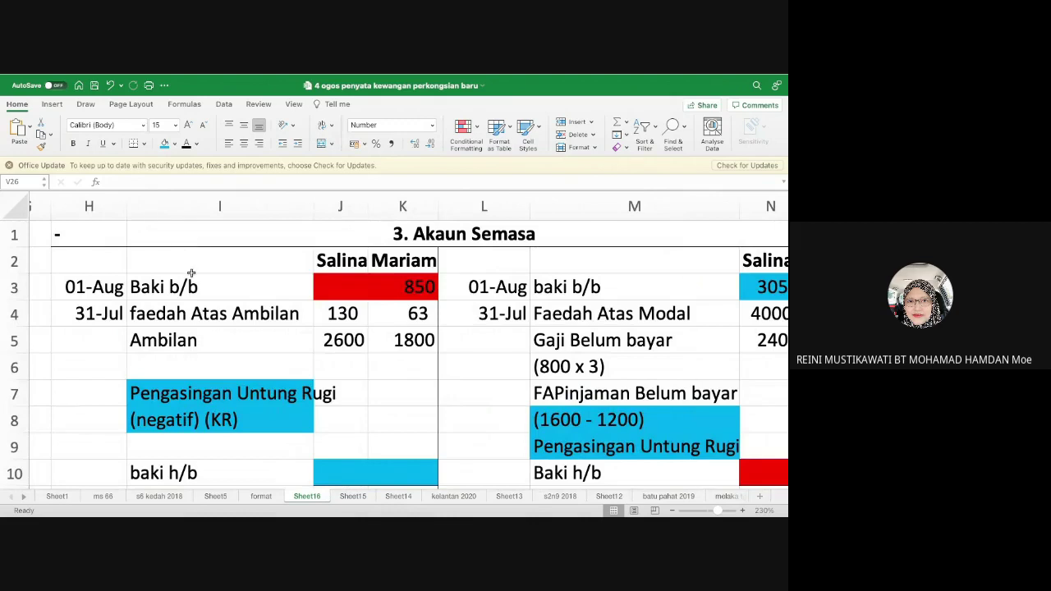
{"action": "scroll", "coordinate": [179, 305], "scroll_direction": "down", "scroll_amount": 2}
{"action": "scroll", "coordinate": [179, 305], "scroll_direction": "right", "scroll_amount": 2}
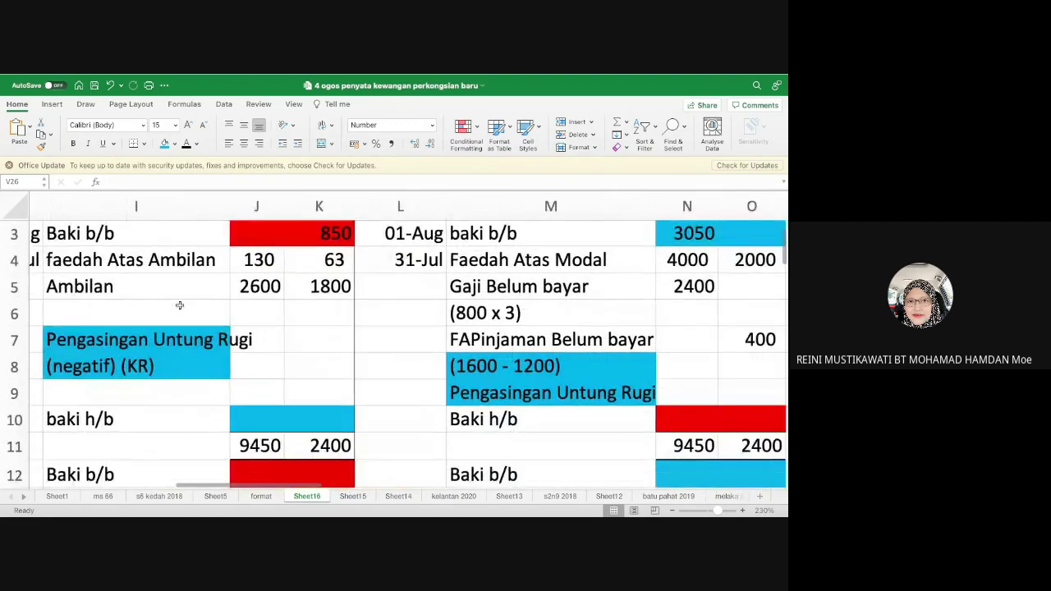
{"action": "scroll", "coordinate": [179, 305], "scroll_direction": "down", "scroll_amount": 1}
{"action": "scroll", "coordinate": [179, 306], "scroll_direction": "right", "scroll_amount": 1}
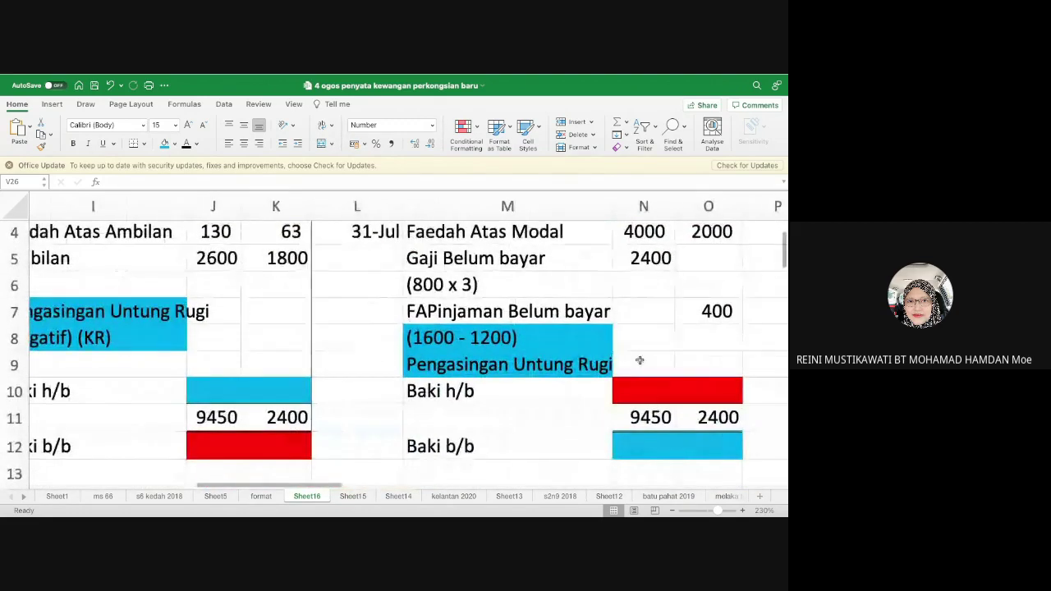
- Carry the first partner's profit share into the credit-side Pengasingan Untung Rugi row, using the formula =U24 in N9
{"action": "scroll", "coordinate": [639, 360], "scroll_direction": "right", "scroll_amount": 1}
{"action": "left_click", "coordinate": [590, 373]}
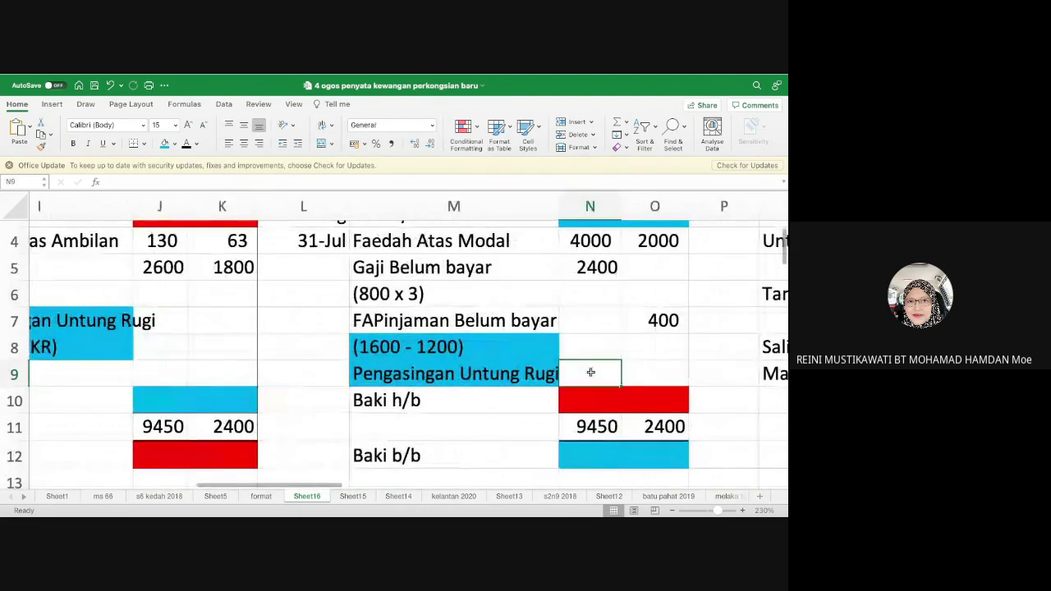
{"action": "type", "text": "="}
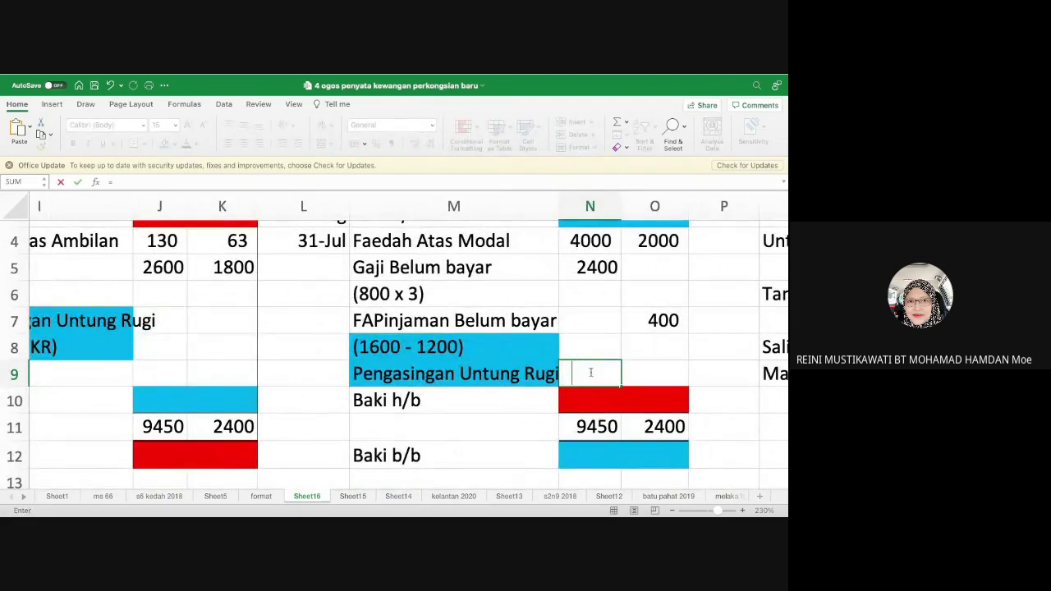
{"action": "scroll", "coordinate": [750, 375], "scroll_direction": "down", "scroll_amount": 5}
{"action": "scroll", "coordinate": [750, 375], "scroll_direction": "right", "scroll_amount": 3}
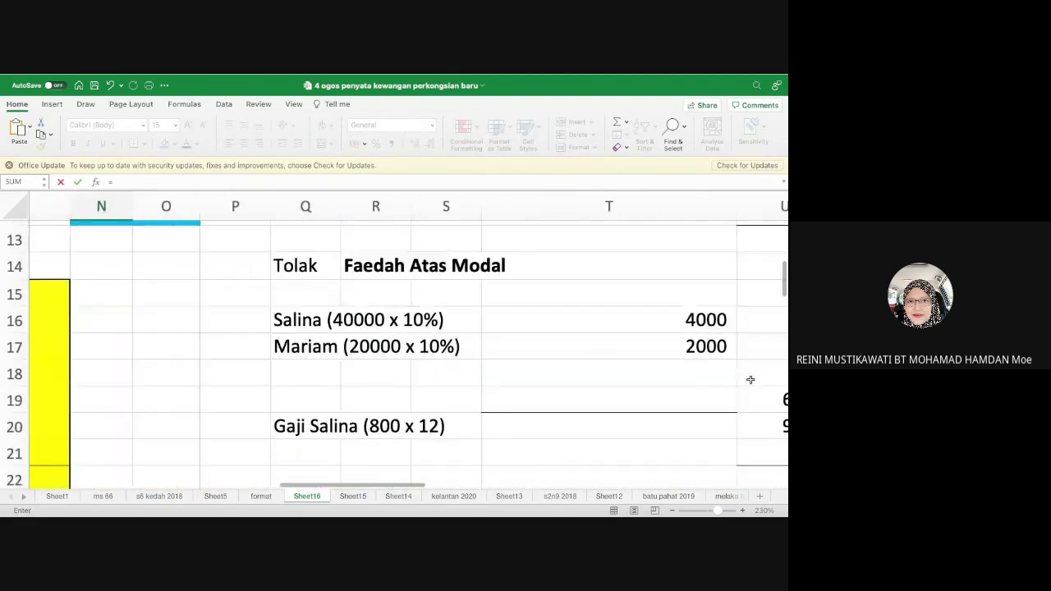
{"action": "scroll", "coordinate": [751, 379], "scroll_direction": "down", "scroll_amount": 3}
{"action": "scroll", "coordinate": [739, 373], "scroll_direction": "right", "scroll_amount": 1}
{"action": "left_click", "coordinate": [715, 364]}
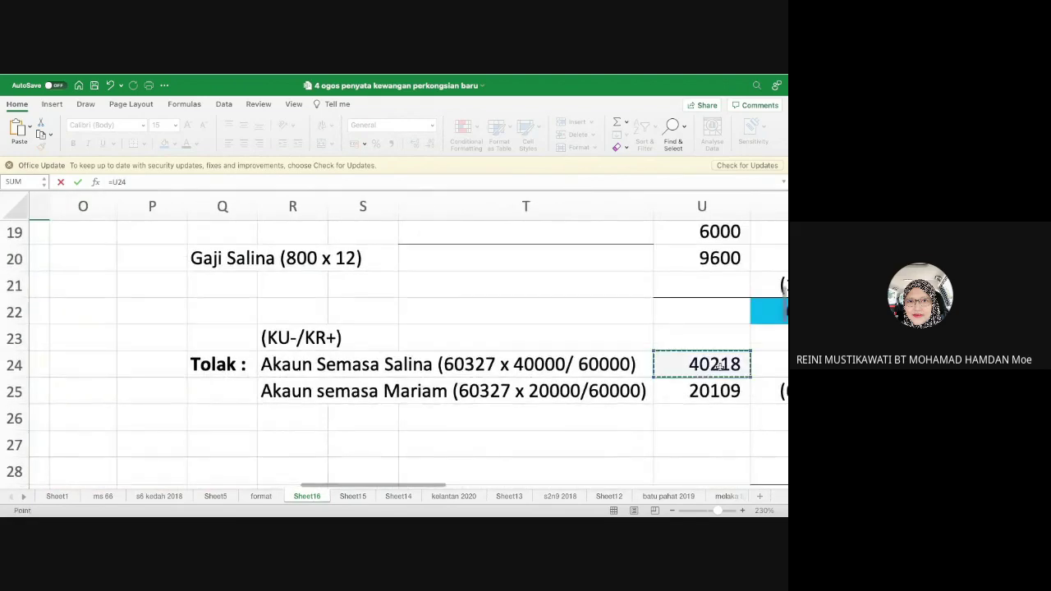
{"action": "scroll", "coordinate": [719, 370], "scroll_direction": "up", "scroll_amount": 3}
{"action": "scroll", "coordinate": [648, 348], "scroll_direction": "left", "scroll_amount": 3}
{"action": "key", "text": "Return"}
{"action": "scroll", "coordinate": [572, 335], "scroll_direction": "up", "scroll_amount": 2}
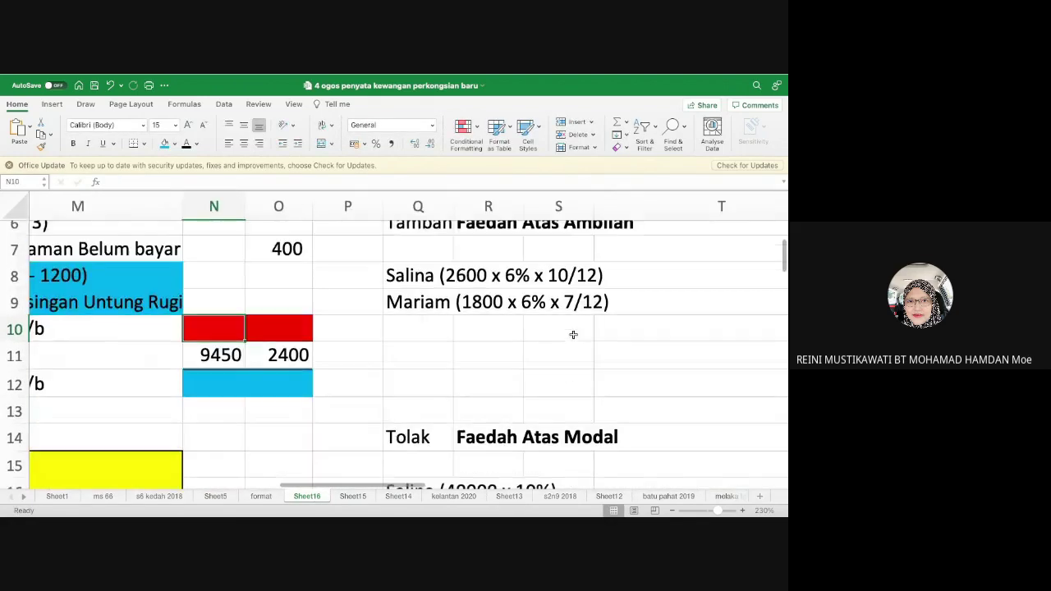
- Change the font colour of N9 to black and widen column N to fit the first partner's profit share
{"action": "left_click", "coordinate": [234, 300]}
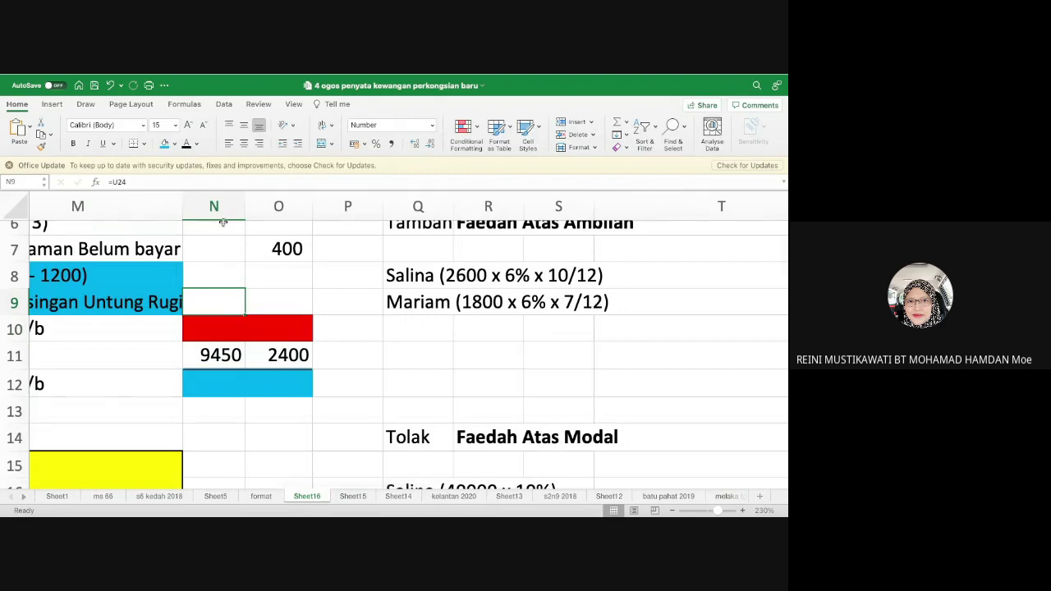
{"action": "left_click", "coordinate": [186, 143]}
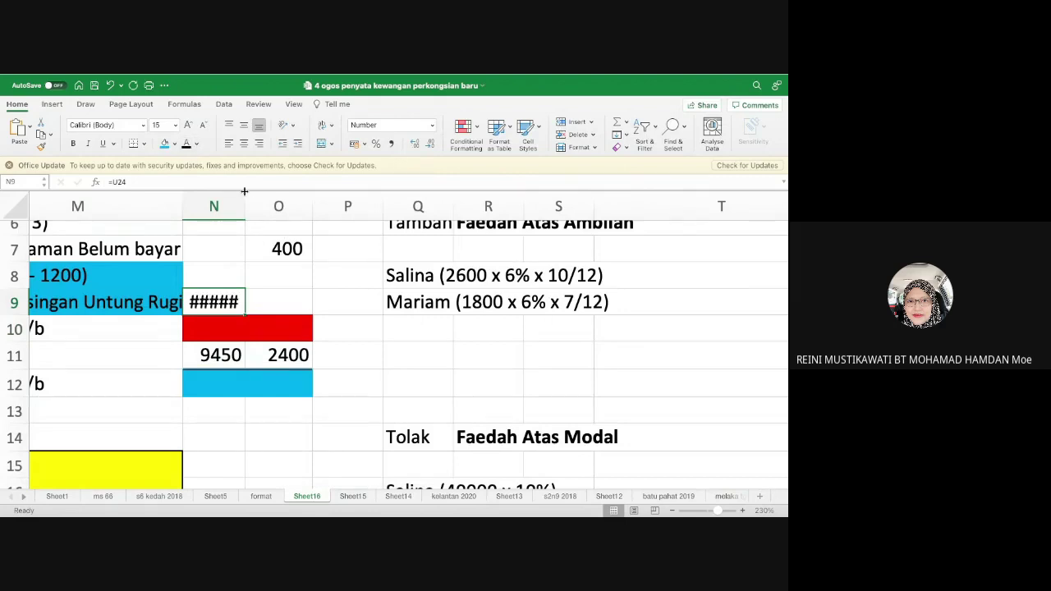
{"action": "left_click_drag", "start_coordinate": [244, 191], "coordinate": [258, 192]}
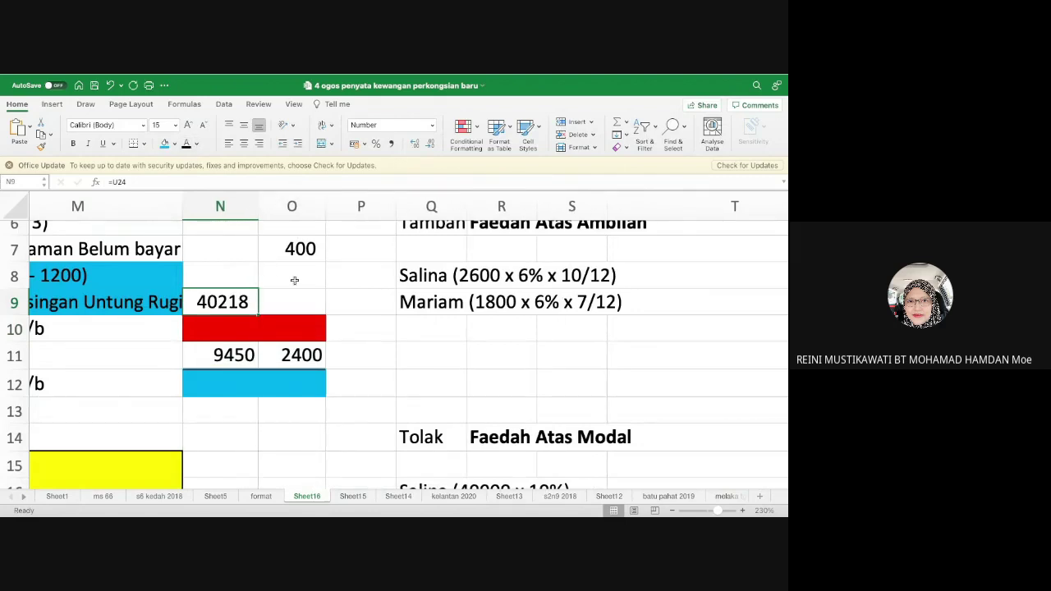
- Carry the second partner's profit share into the credit-side Pengasingan Untung Rugi row, using the formula =U25 in O9
{"action": "left_click", "coordinate": [300, 298]}
{"action": "type", "text": "="}
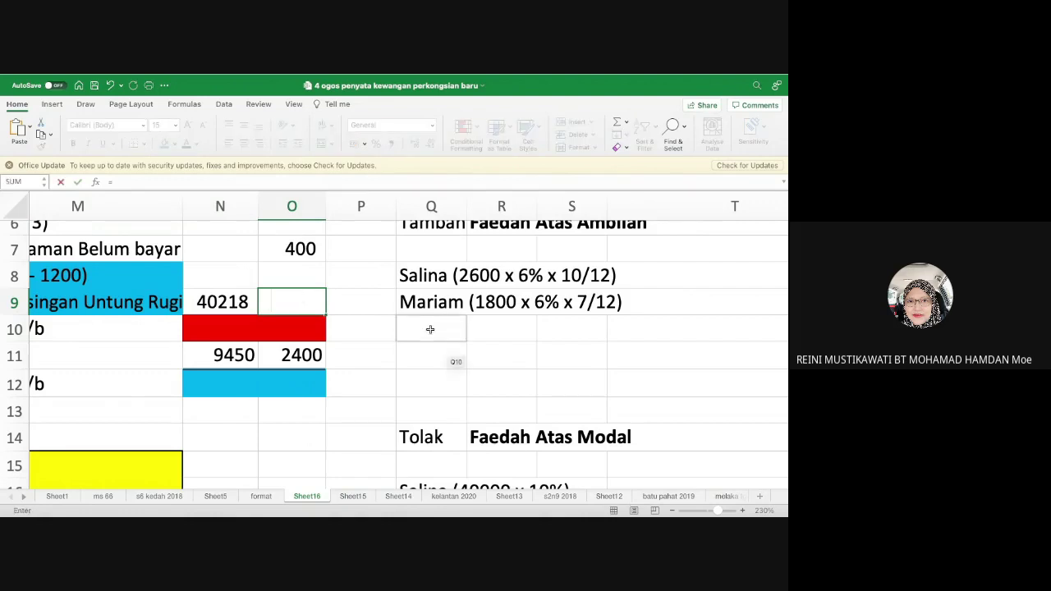
{"action": "scroll", "coordinate": [429, 329], "scroll_direction": "down", "scroll_amount": 5}
{"action": "scroll", "coordinate": [430, 329], "scroll_direction": "right", "scroll_amount": 5}
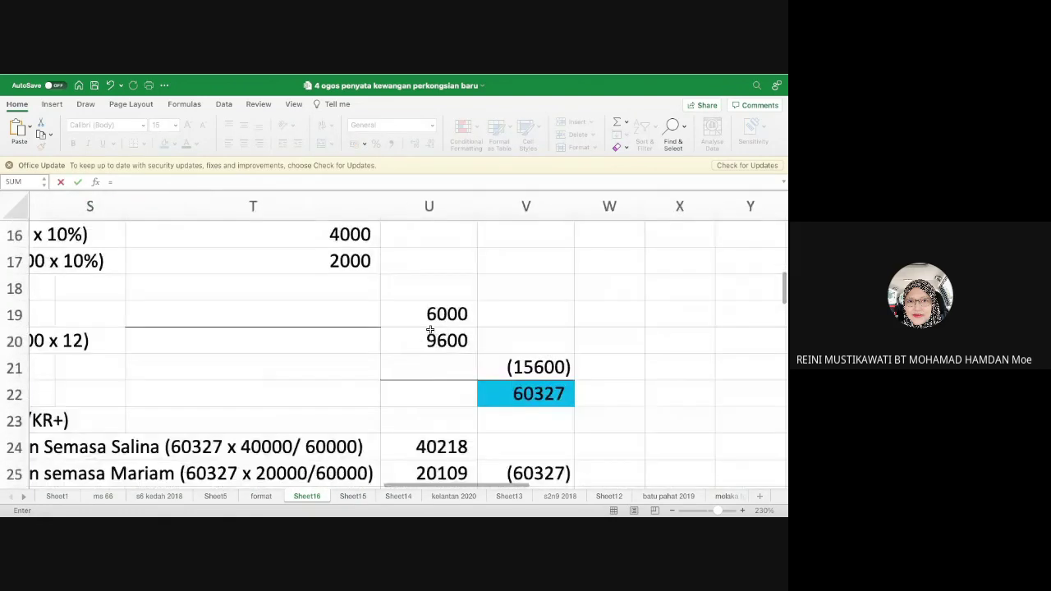
{"action": "scroll", "coordinate": [429, 330], "scroll_direction": "down", "scroll_amount": 2}
{"action": "left_click", "coordinate": [406, 433]}
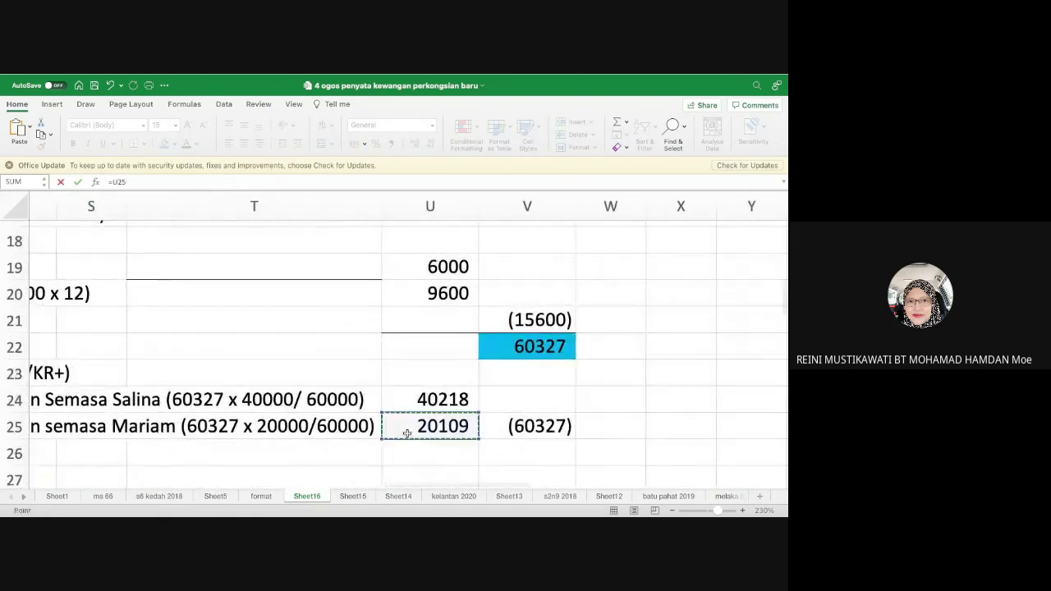
{"action": "key", "text": "Return"}
{"action": "scroll", "coordinate": [354, 401], "scroll_direction": "up", "scroll_amount": 3}
{"action": "scroll", "coordinate": [354, 402], "scroll_direction": "left", "scroll_amount": 2}
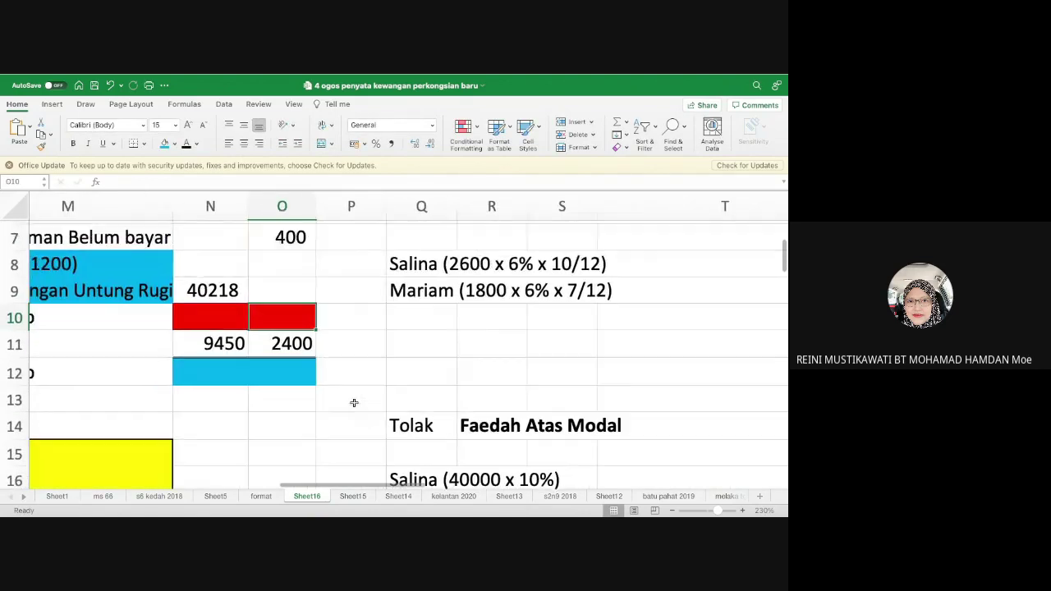
- Widen column O to fit the second partner's profit share and change the font colour of O9 to black
{"action": "left_click_drag", "start_coordinate": [319, 201], "coordinate": [331, 203]}
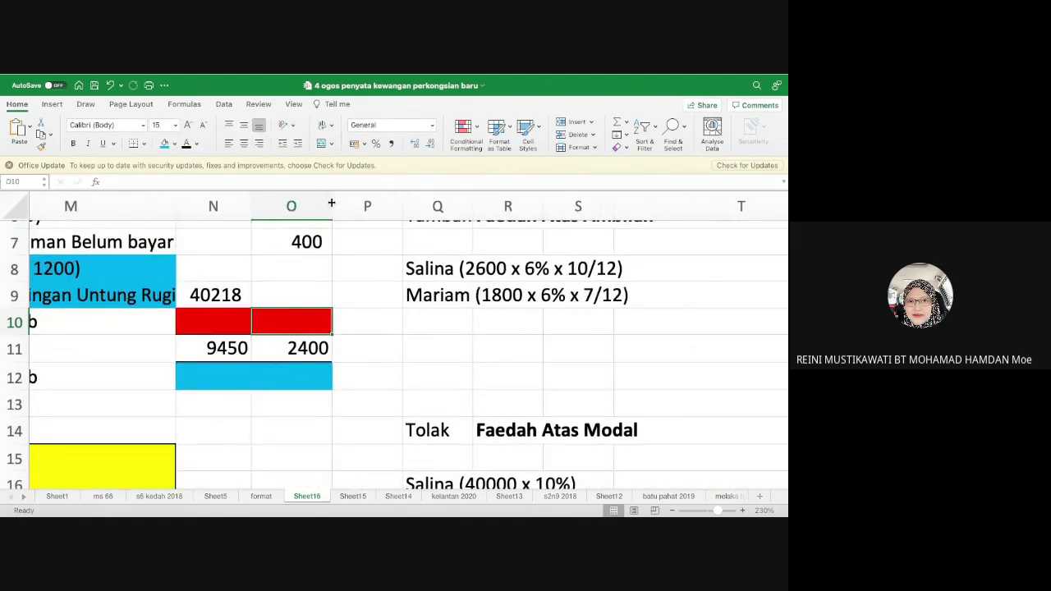
{"action": "left_click", "coordinate": [296, 292]}
{"action": "left_click", "coordinate": [186, 144]}
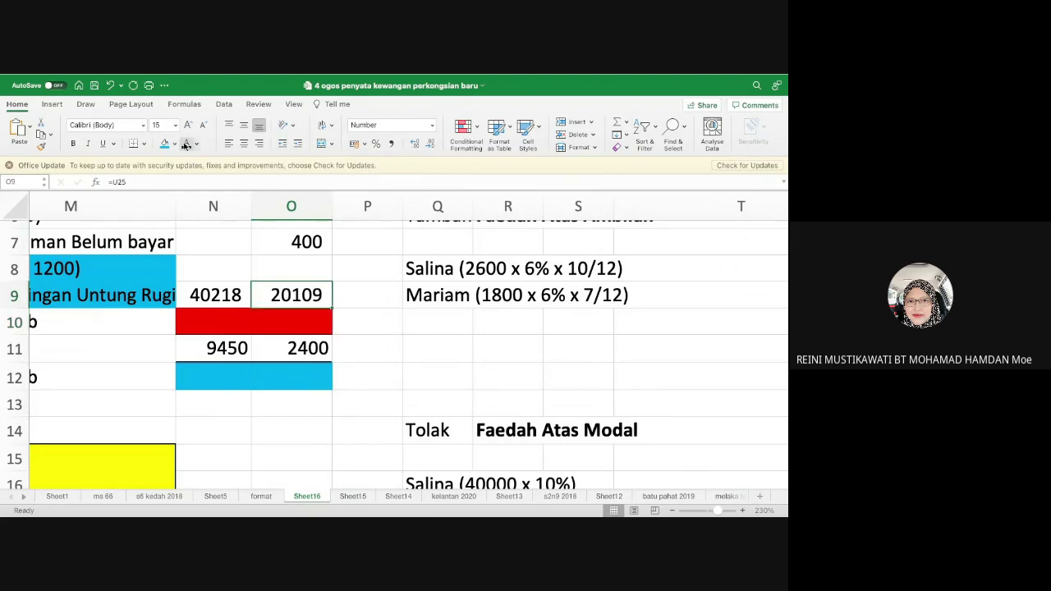
- Clear the outdated credit-side totals in N11:O11 of the Akaun Semasa
{"action": "scroll", "coordinate": [277, 238], "scroll_direction": "left", "scroll_amount": 3}
{"action": "scroll", "coordinate": [276, 238], "scroll_direction": "up", "scroll_amount": 1}
{"action": "scroll", "coordinate": [276, 238], "scroll_direction": "left", "scroll_amount": 5}
{"action": "scroll", "coordinate": [277, 238], "scroll_direction": "up", "scroll_amount": 3}
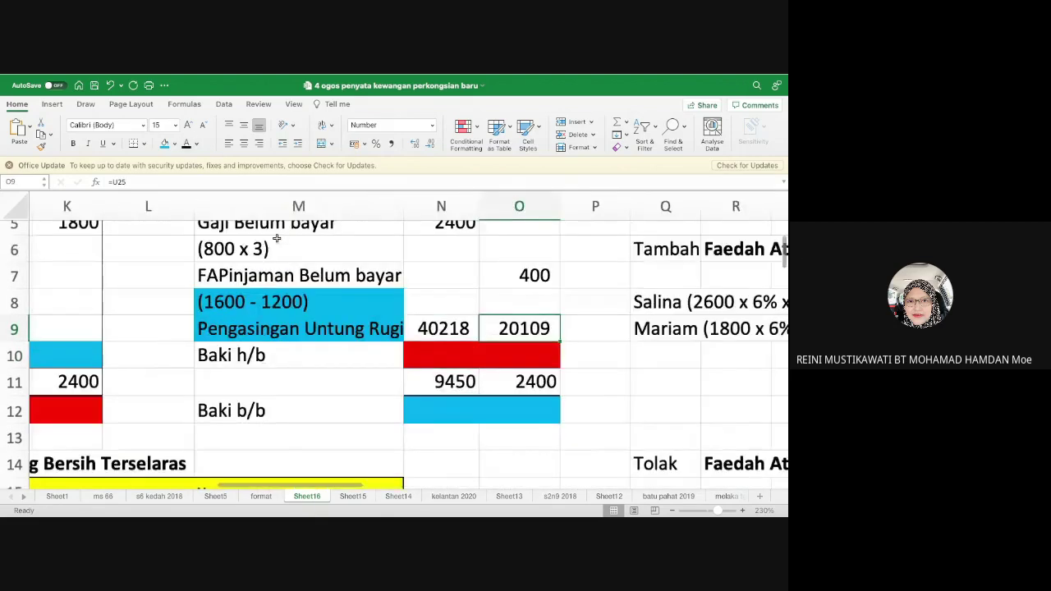
{"action": "scroll", "coordinate": [277, 238], "scroll_direction": "right", "scroll_amount": 1}
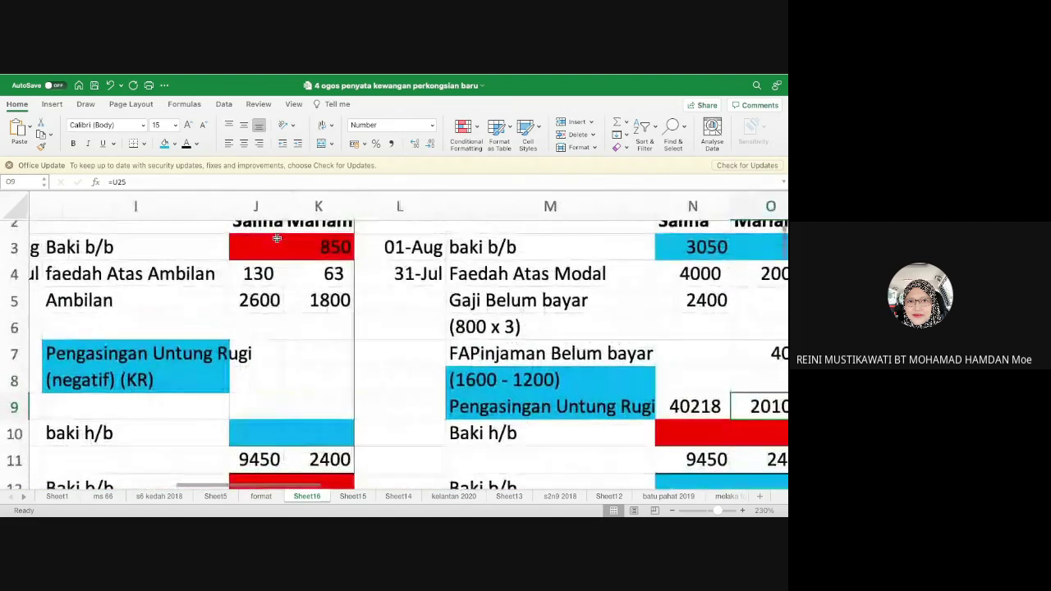
{"action": "scroll", "coordinate": [277, 238], "scroll_direction": "down", "scroll_amount": 1}
{"action": "scroll", "coordinate": [277, 238], "scroll_direction": "down", "scroll_amount": 5}
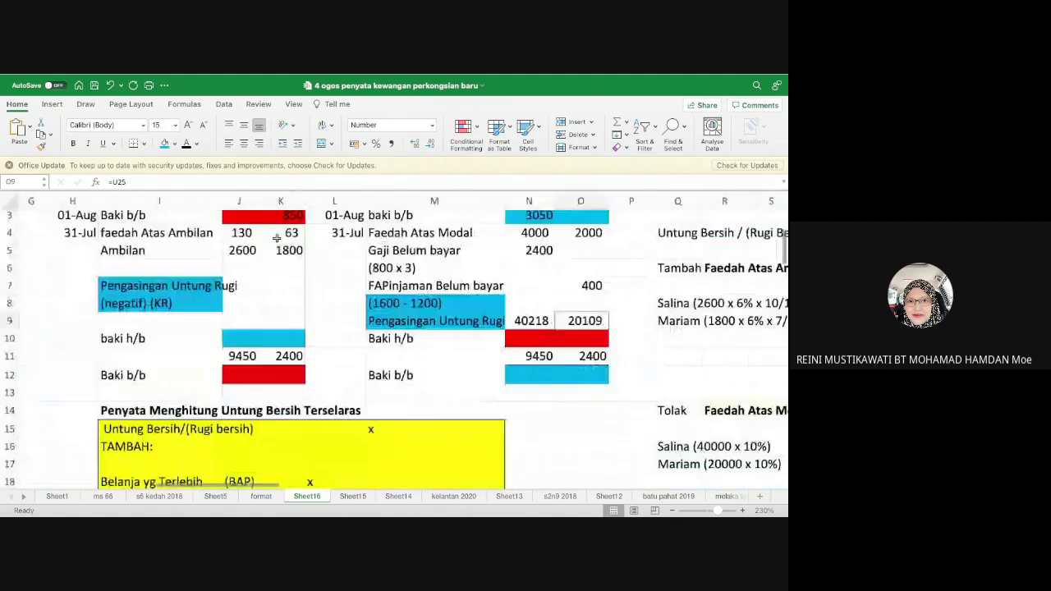
{"action": "scroll", "coordinate": [277, 238], "scroll_direction": "up", "scroll_amount": 3}
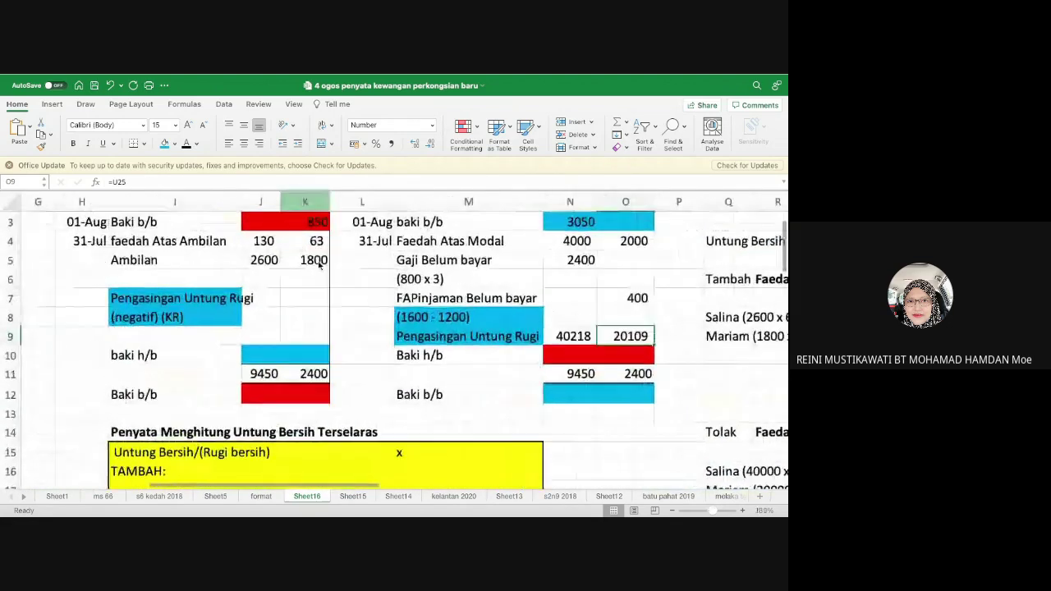
{"action": "scroll", "coordinate": [298, 214], "scroll_direction": "down", "scroll_amount": 3}
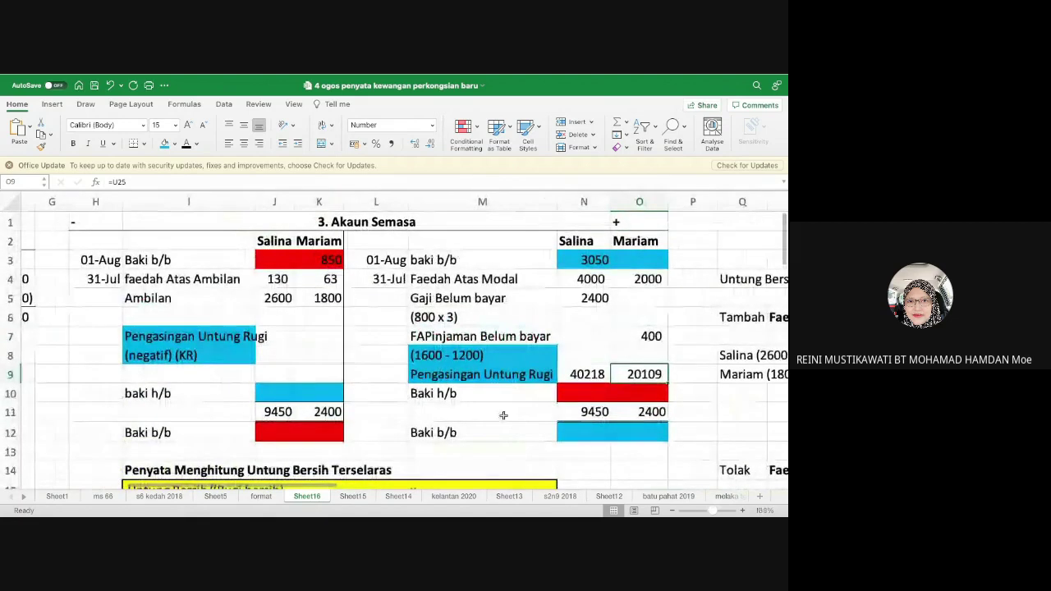
{"action": "left_click", "coordinate": [577, 413]}
{"action": "key", "text": "shift+Right"}
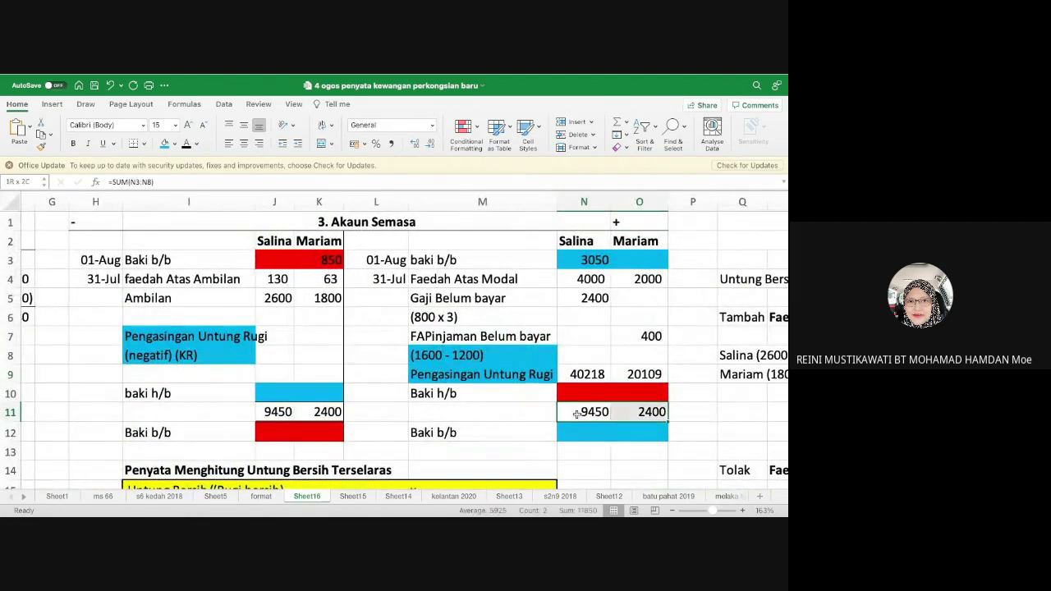
{"action": "key", "text": "Delete"}
- Clear the linked debit-side totals in J11:K11 of the Akaun Semasa
{"action": "left_click", "coordinate": [329, 410]}
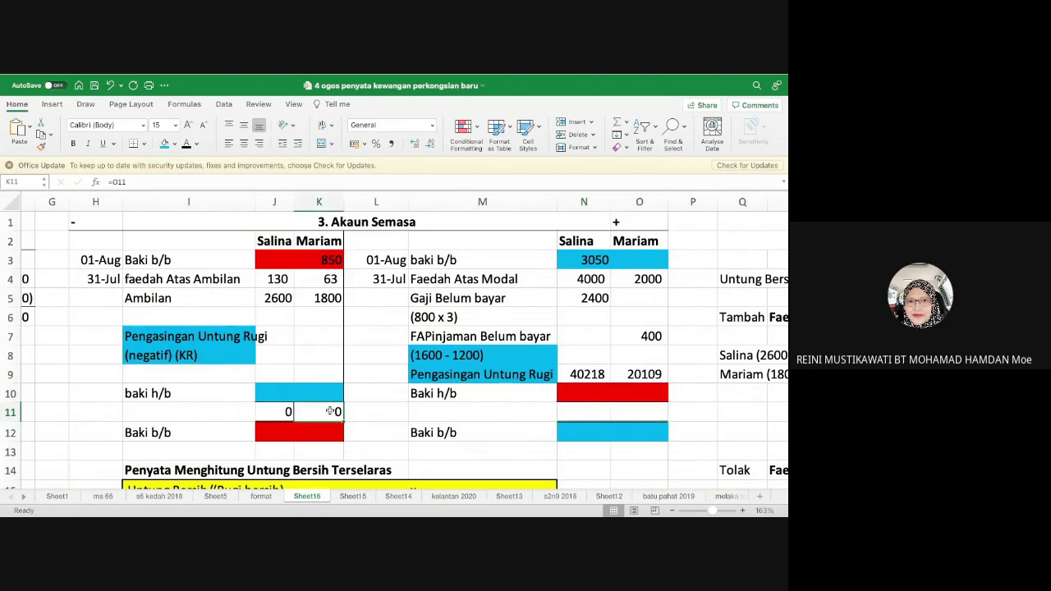
{"action": "key", "text": "Left"}
{"action": "key", "text": "shift+Right"}
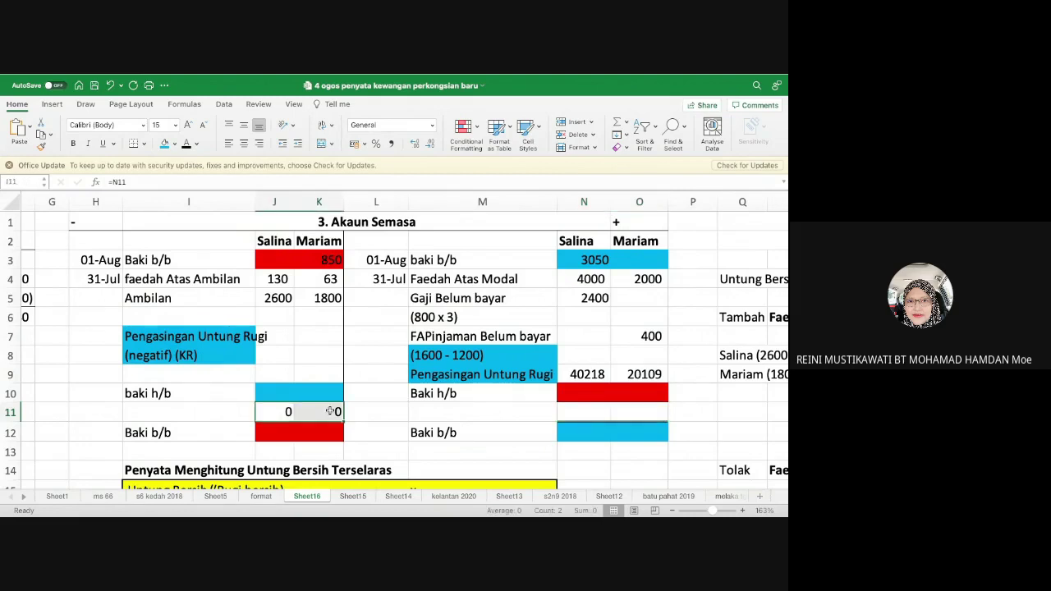
{"action": "key", "text": "Delete"}
{"action": "left_click", "coordinate": [396, 384]}
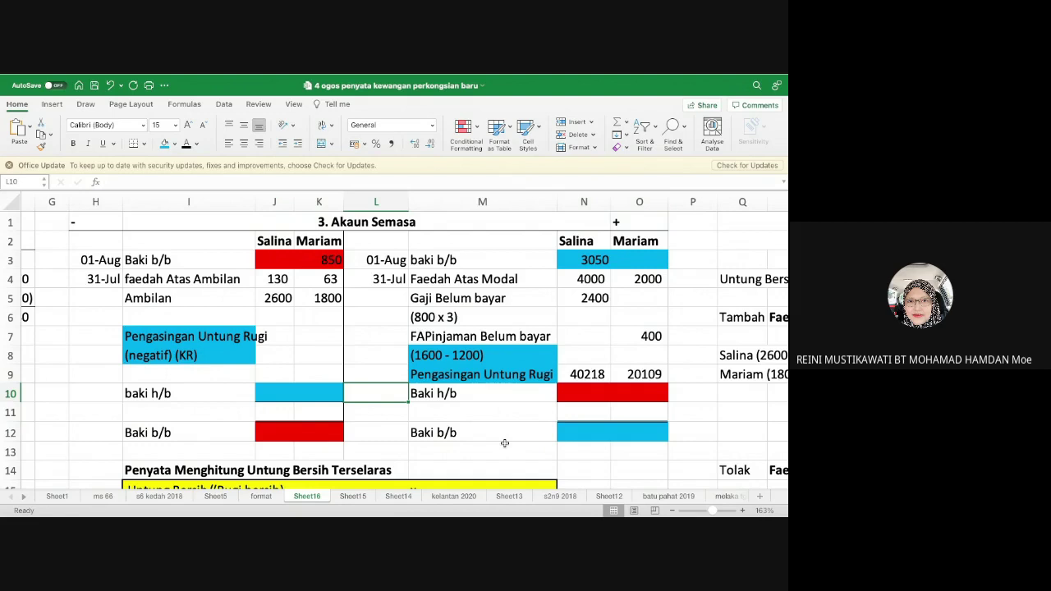
{"action": "left_click", "coordinate": [637, 414]}
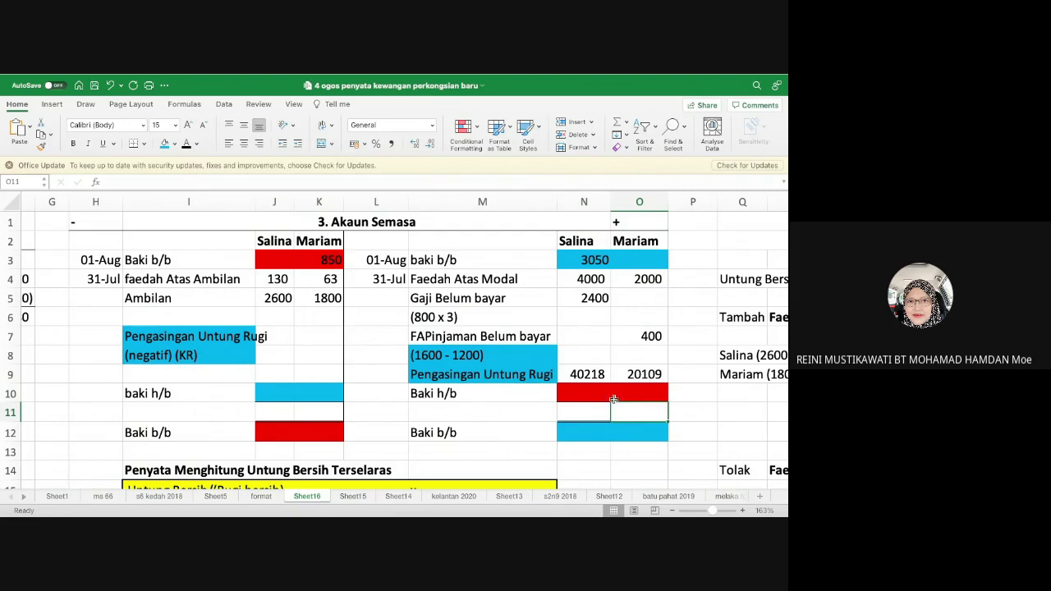
{"action": "scroll", "coordinate": [624, 399], "scroll_direction": "down", "scroll_amount": 1}
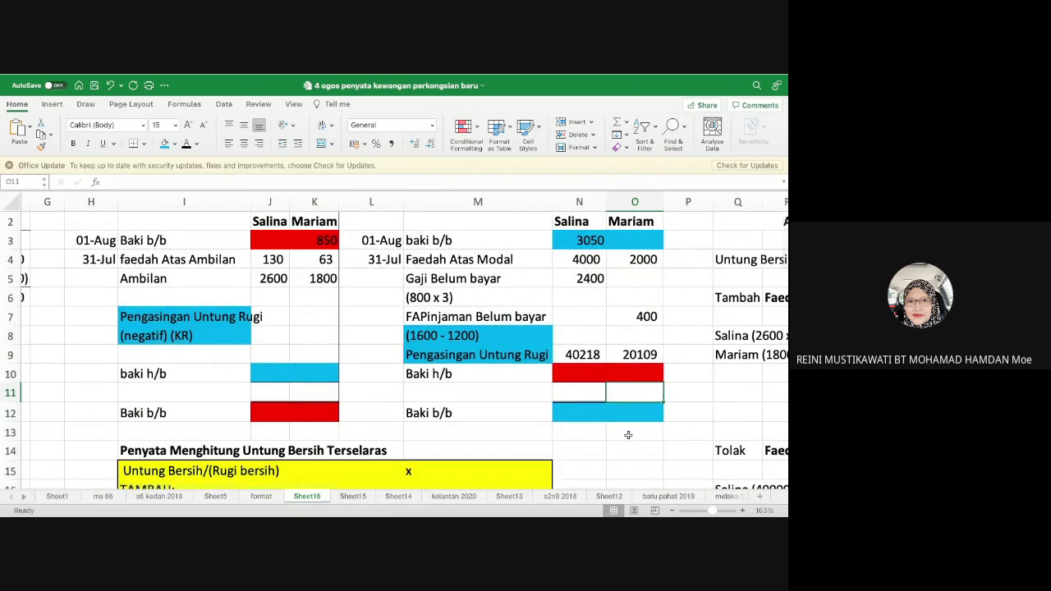
{"action": "left_click", "coordinate": [624, 435]}
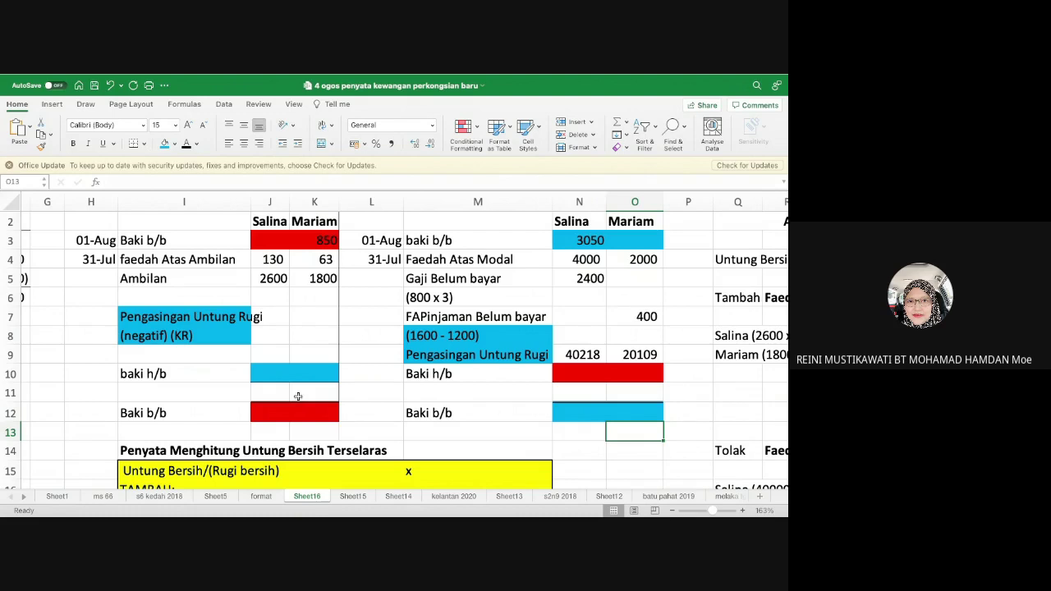
{"action": "left_click", "coordinate": [640, 388]}
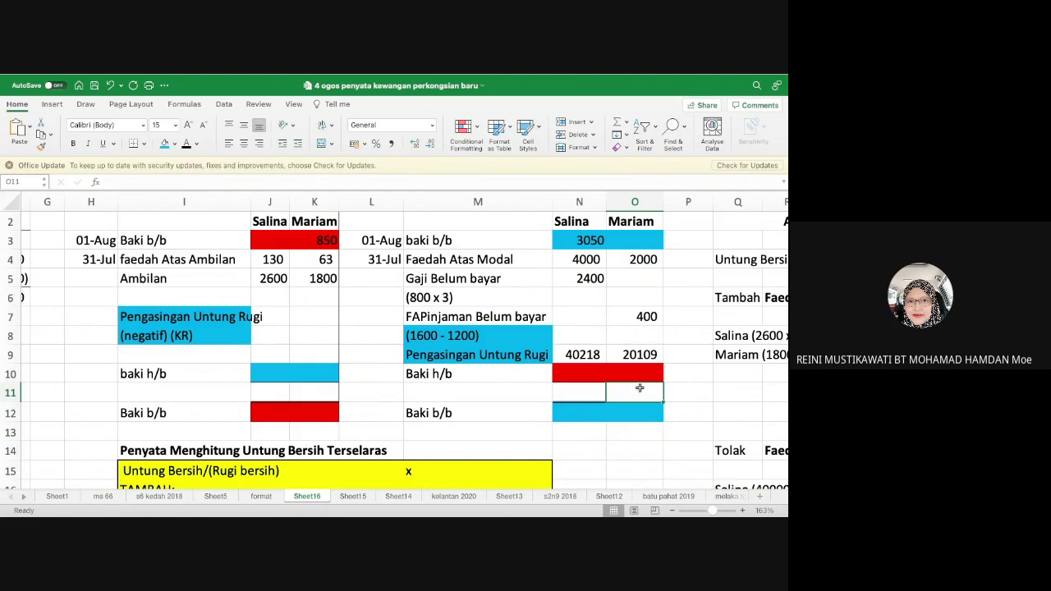
{"action": "left_click", "coordinate": [638, 430]}
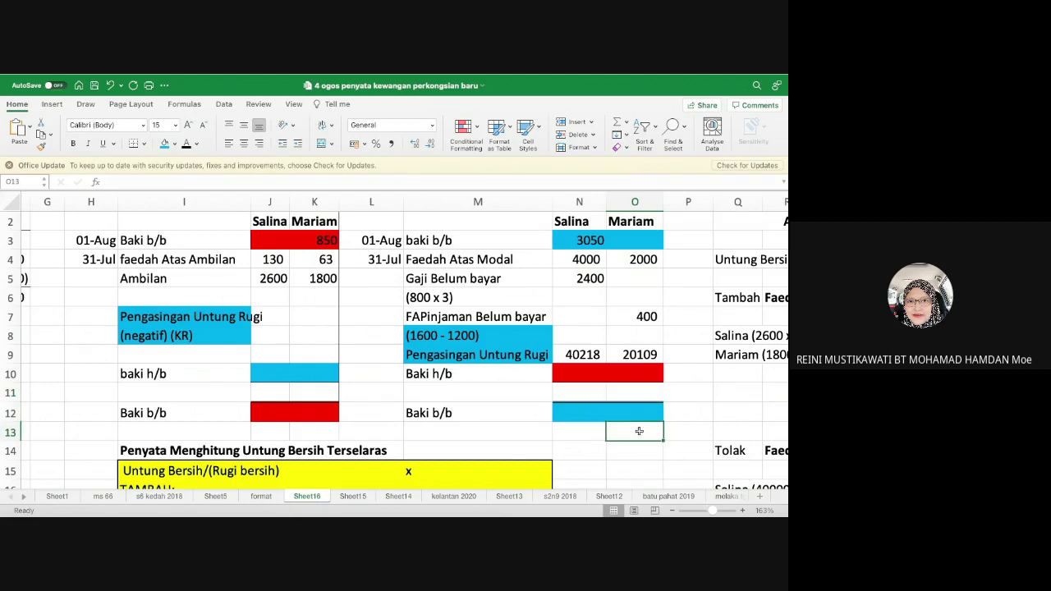
- Total the first partner's credit-side entries in the helper cell N13 with =SUM(N3:N9)
{"action": "left_click", "coordinate": [567, 432]}
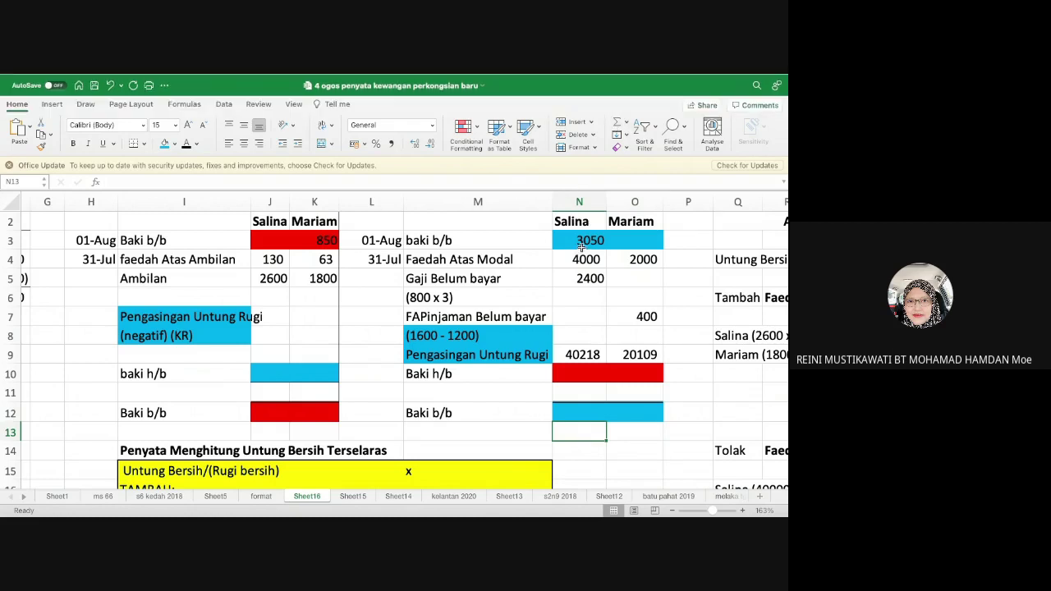
{"action": "left_click", "coordinate": [617, 123]}
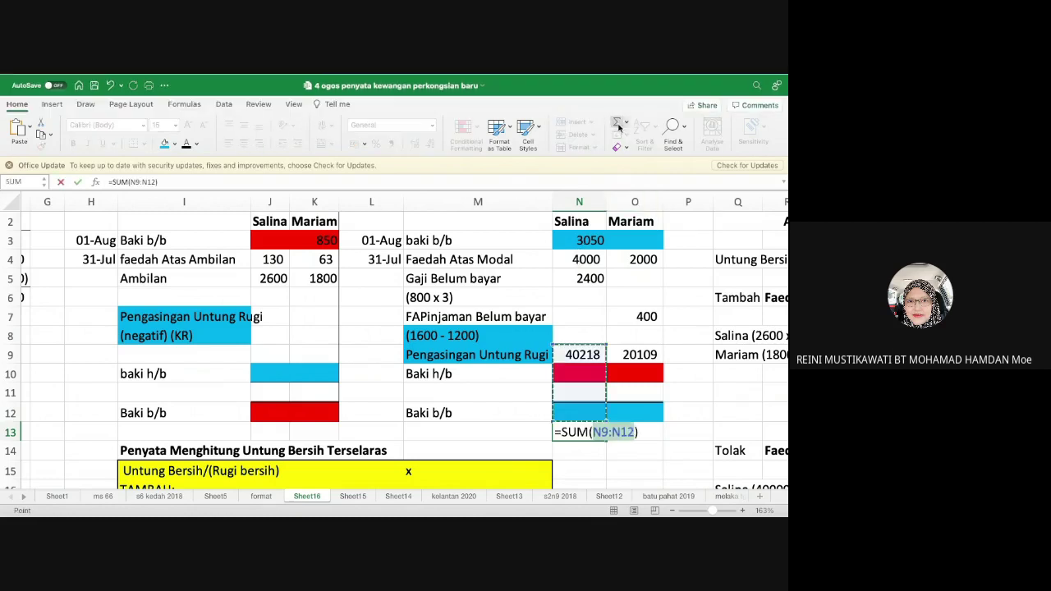
{"action": "left_click", "coordinate": [581, 240]}
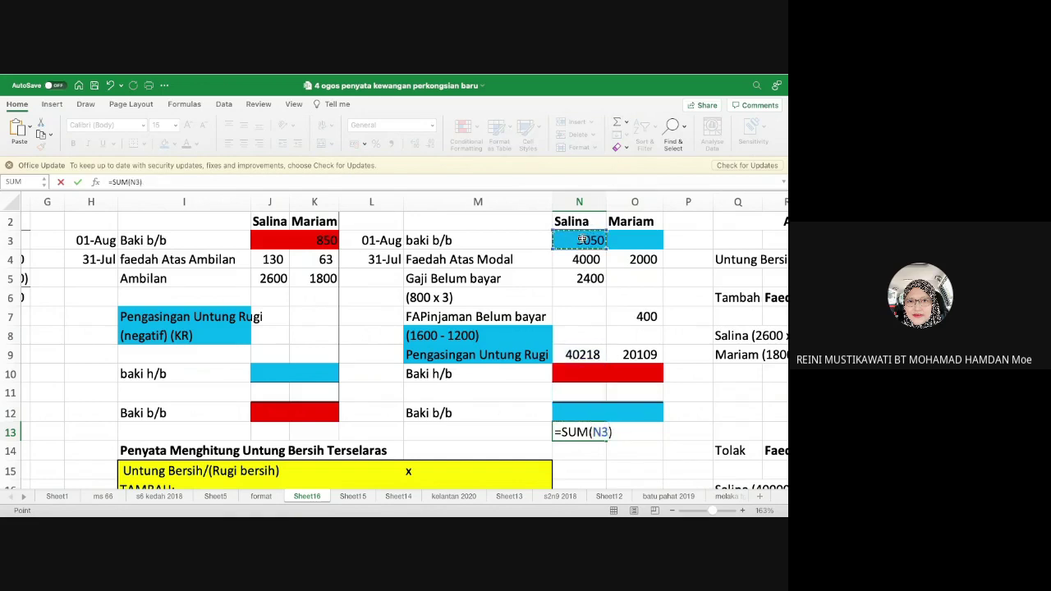
{"action": "key", "text": "shift+Down"}
{"action": "key", "text": "shift+Down"}
{"action": "key", "text": "shift+Down"}
{"action": "key", "text": "shift+Down"}
{"action": "key", "text": "shift+Down"}
{"action": "key", "text": "shift+Down"}
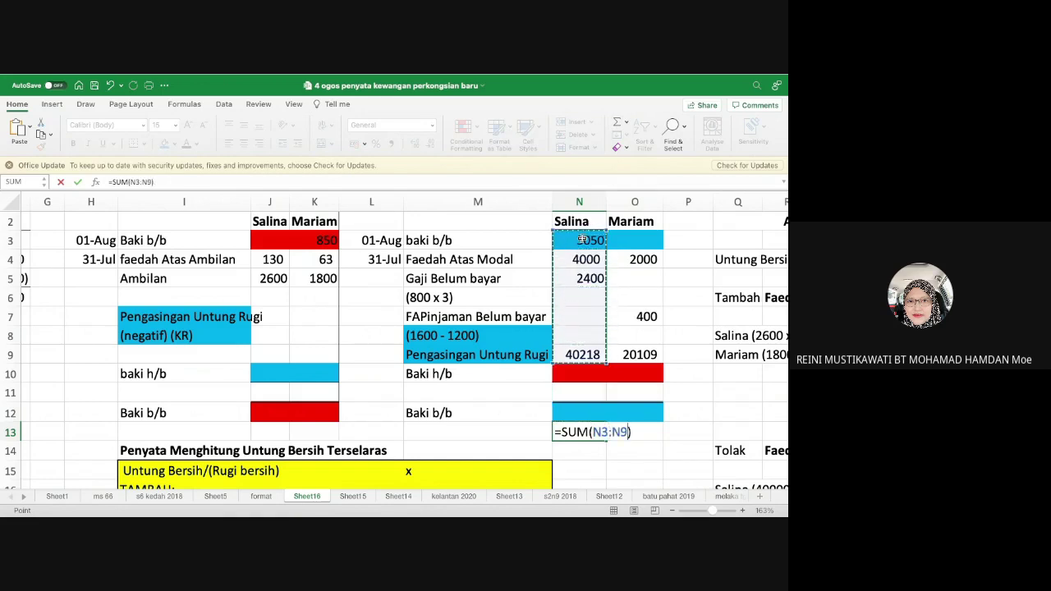
{"action": "key", "text": "Return"}
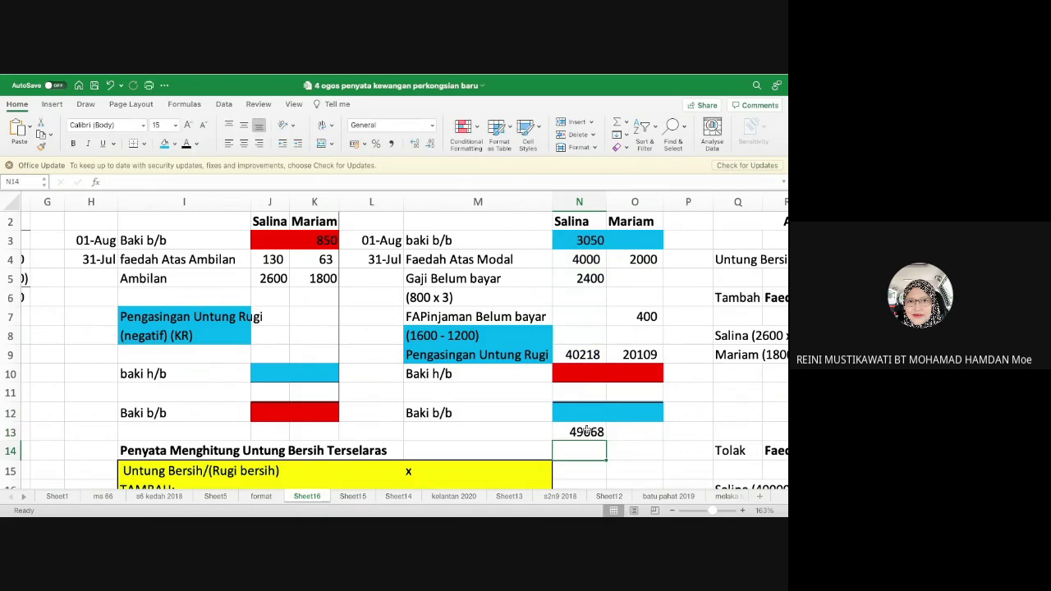
- Total the first partner's debit-side entries in the helper cell J13 with =SUM(J3:J9)
{"action": "left_click", "coordinate": [266, 430]}
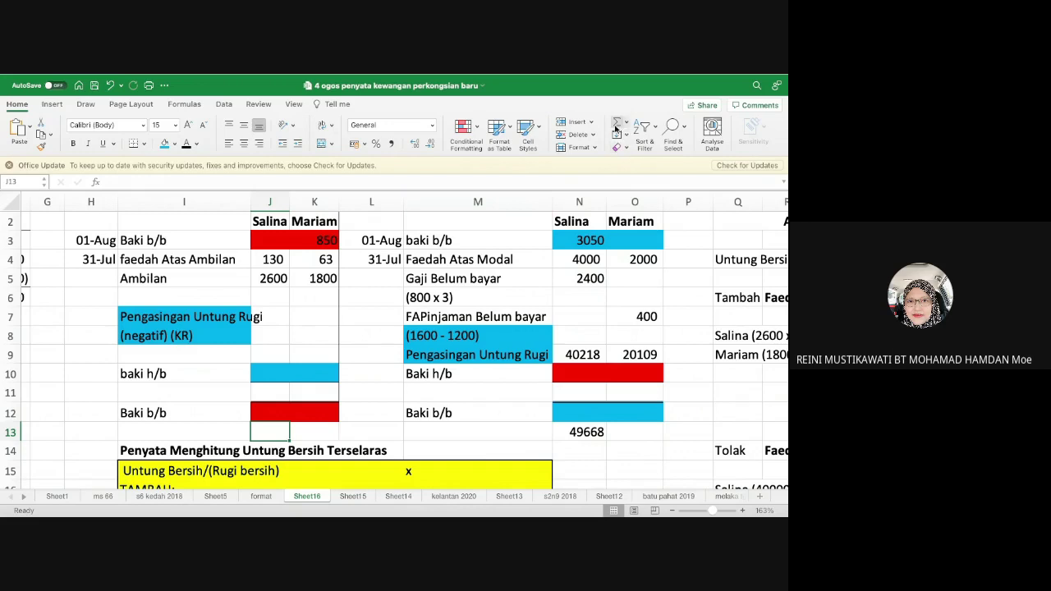
{"action": "left_click", "coordinate": [616, 128]}
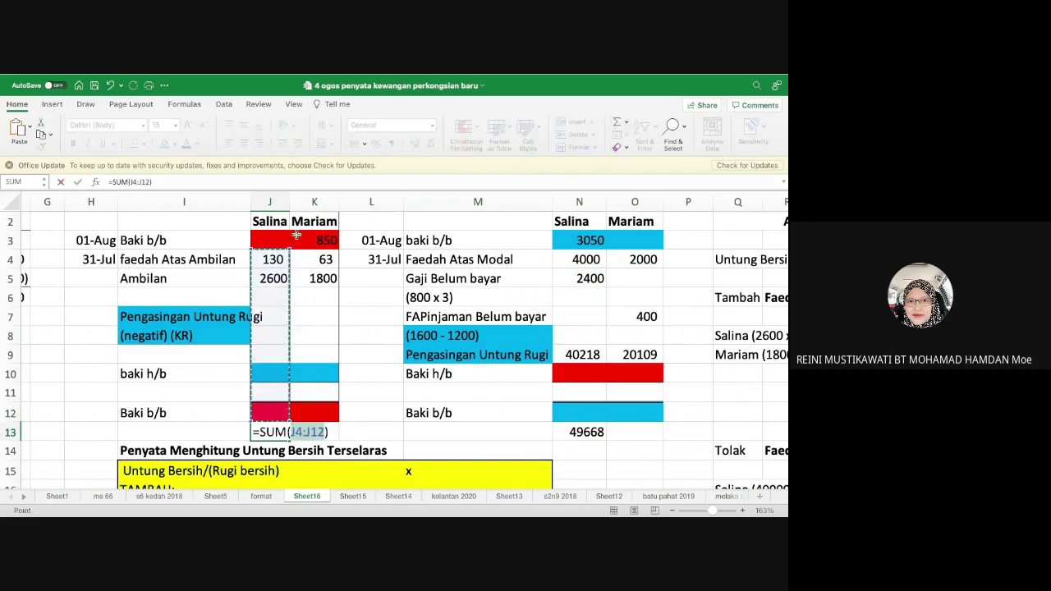
{"action": "left_click", "coordinate": [279, 259]}
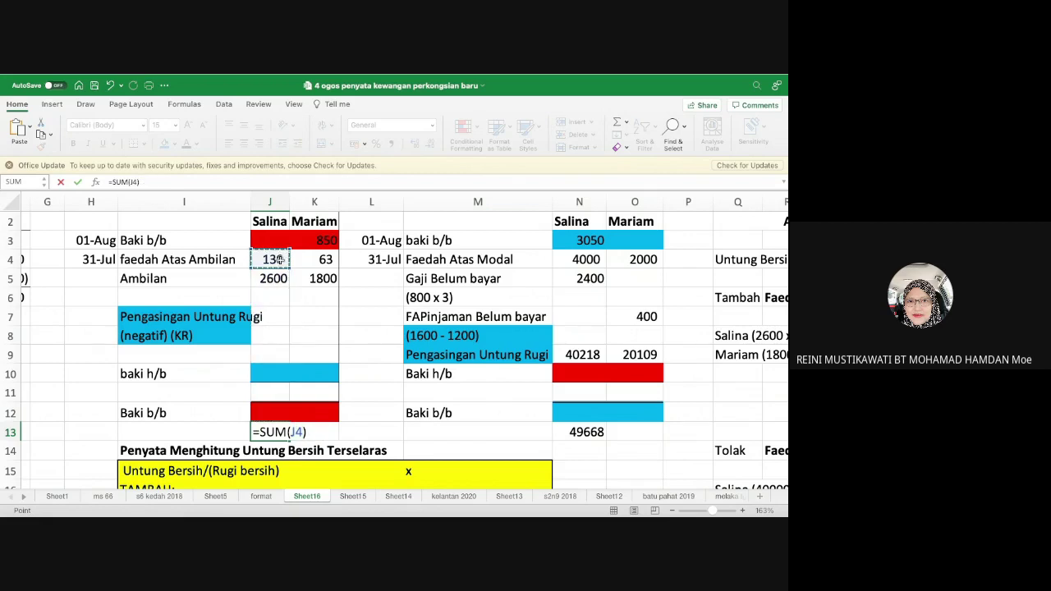
{"action": "key", "text": "Up"}
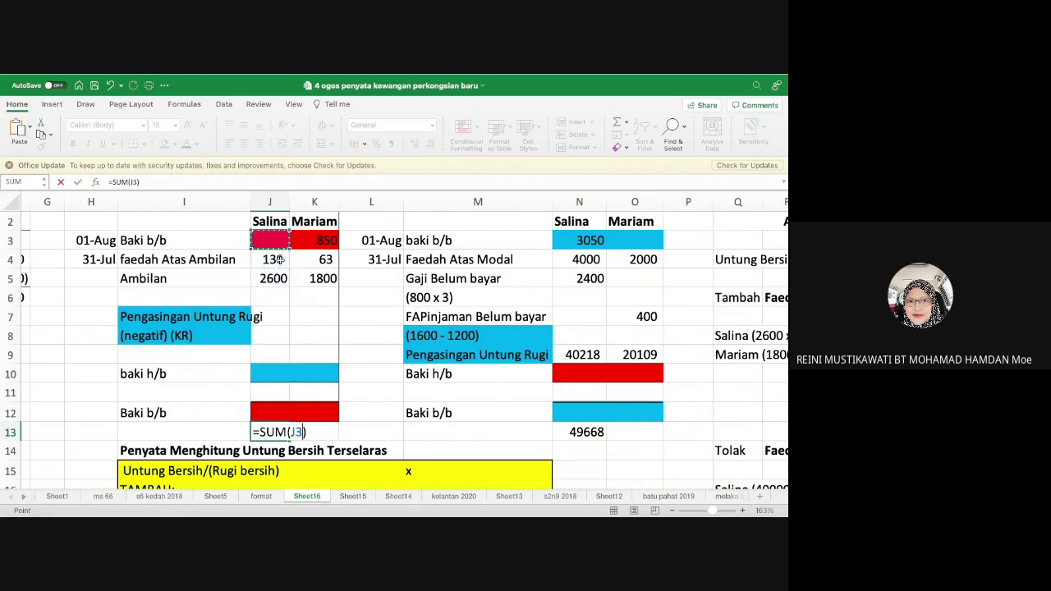
{"action": "key", "text": "shift+Down"}
{"action": "key", "text": "shift+Down"}
{"action": "key", "text": "shift+Down"}
{"action": "key", "text": "shift+Down"}
{"action": "key", "text": "shift+Down"}
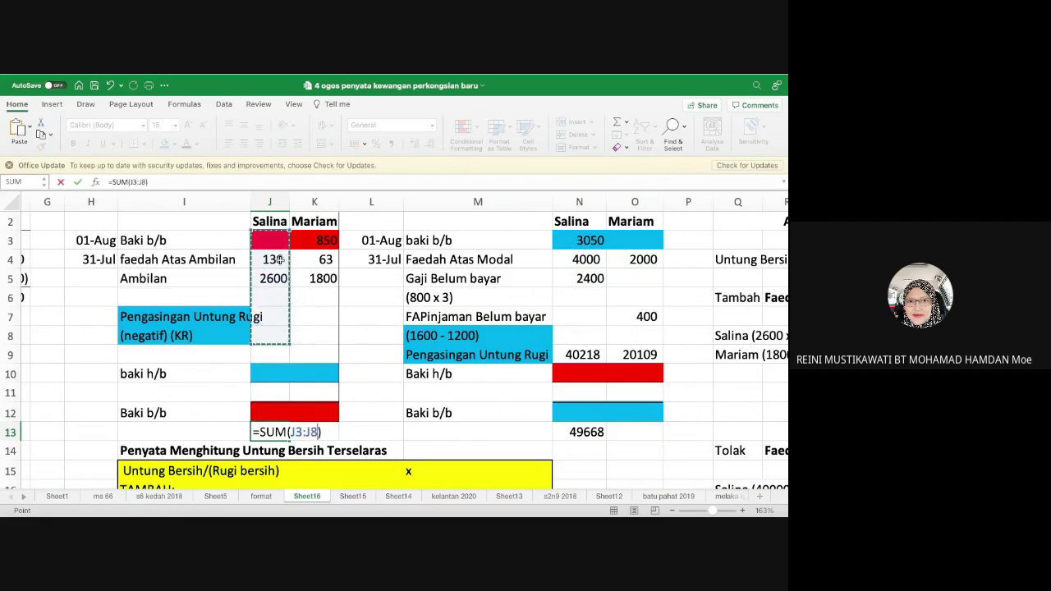
{"action": "key", "text": "Return"}
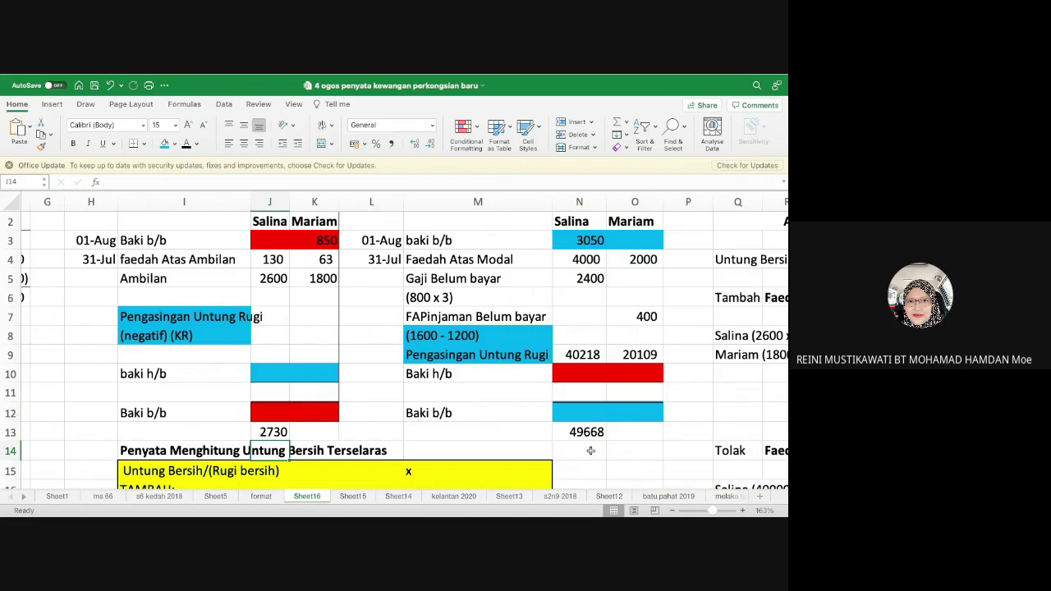
- Fill the first partner's credit-side account total in N11 with the formula =N13
{"action": "left_click", "coordinate": [588, 388]}
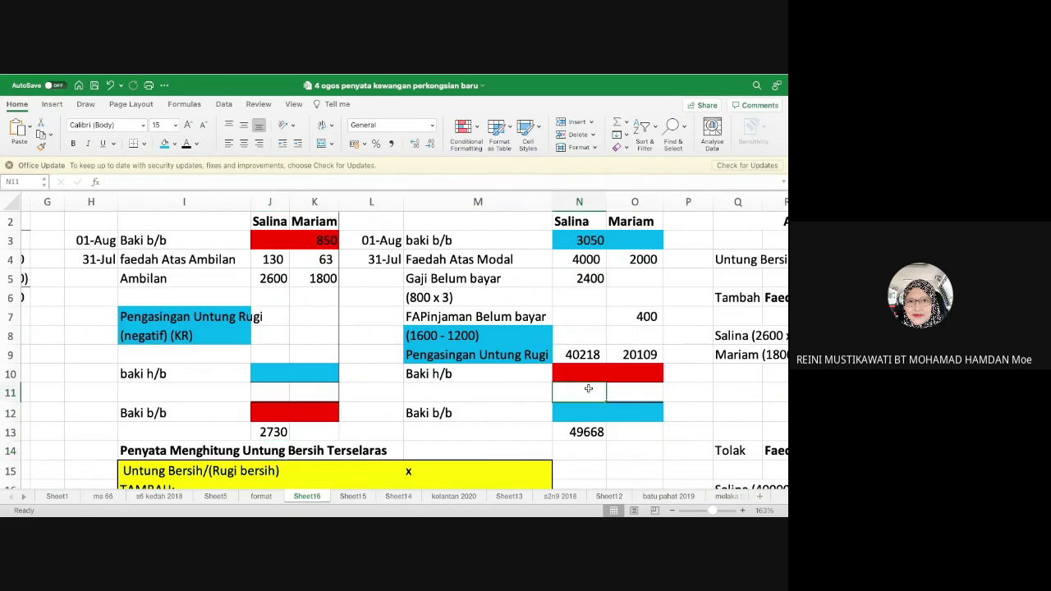
{"action": "type", "text": "="}
{"action": "key", "text": "Down"}
{"action": "key", "text": "Down"}
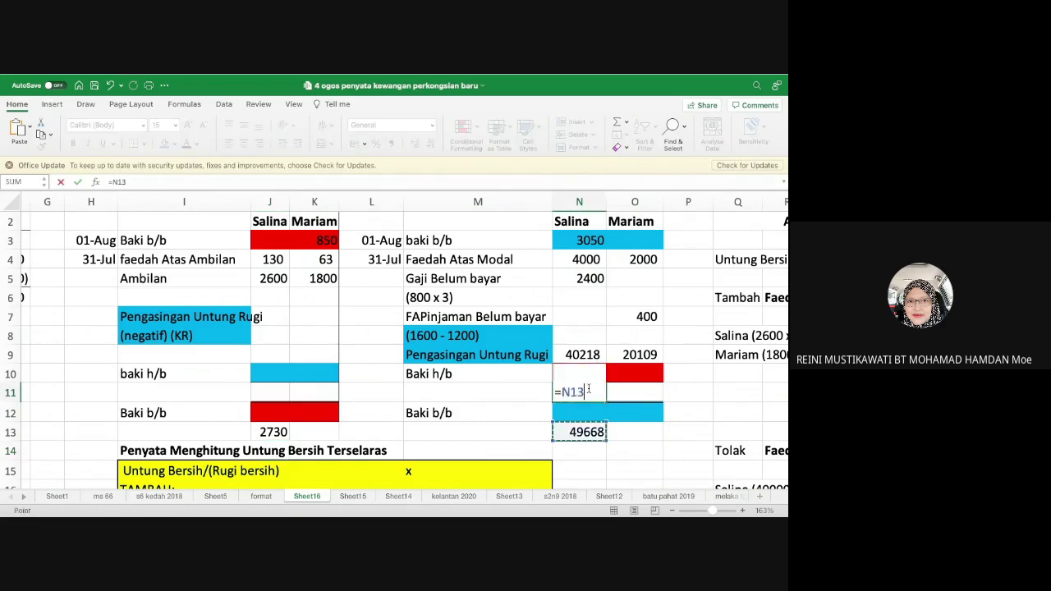
{"action": "key", "text": "Return"}
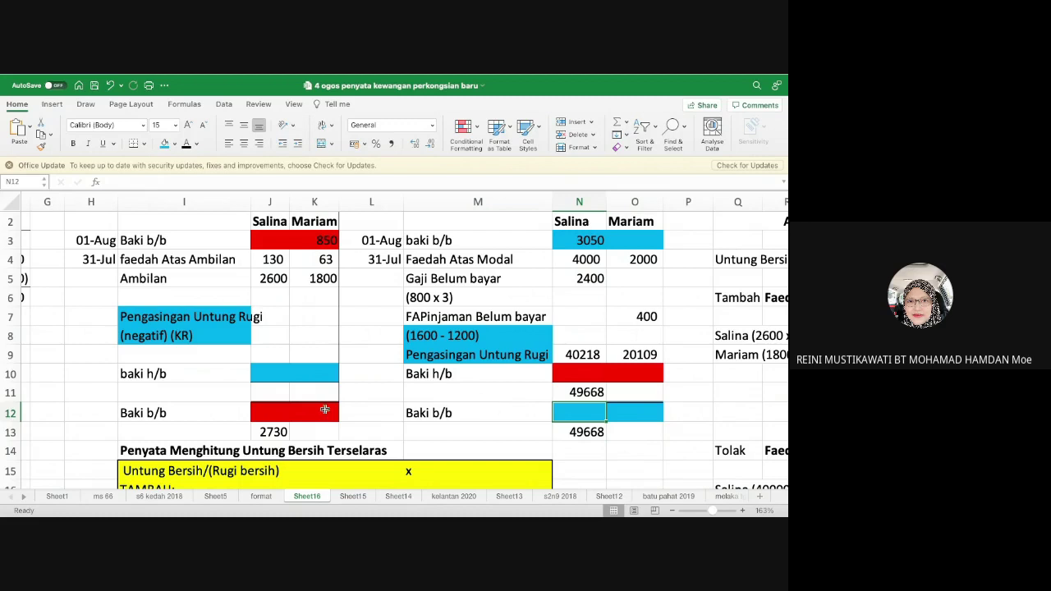
- Carry the first partner's account total to the debit side with =N11 in J11 and widen column J slightly
{"action": "left_click", "coordinate": [276, 391]}
{"action": "type", "text": "="}
{"action": "key", "text": "Right"}
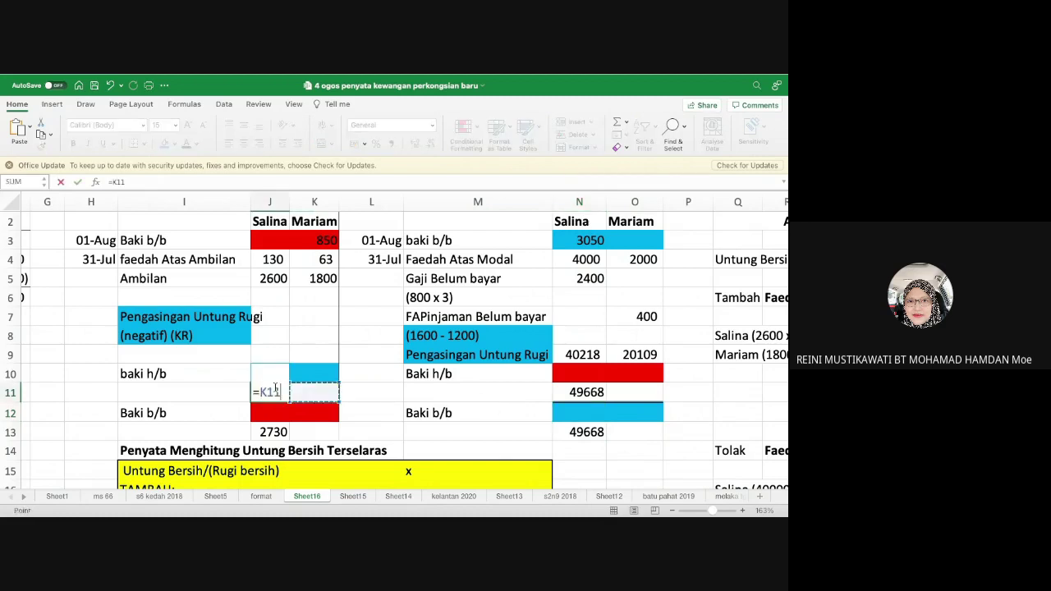
{"action": "key", "text": "Right"}
{"action": "key", "text": "Right"}
{"action": "key", "text": "Right"}
{"action": "key", "text": "Return"}
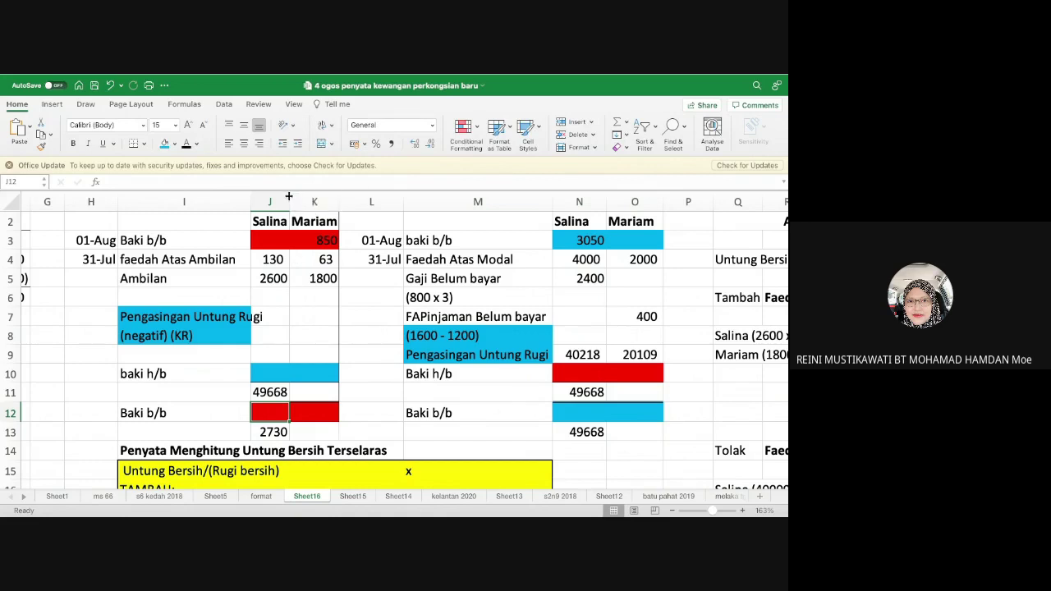
{"action": "left_click_drag", "start_coordinate": [289, 196], "coordinate": [299, 196]}
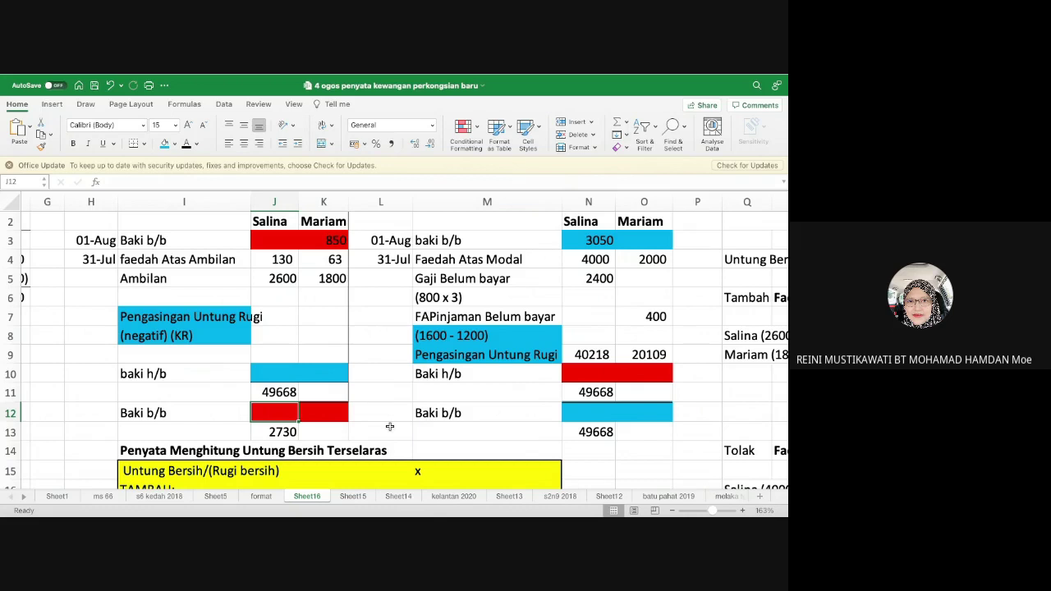
- Calculate the first partner's debit-side baki h/b in J10 with the formula =J11-J13
{"action": "left_click", "coordinate": [280, 376]}
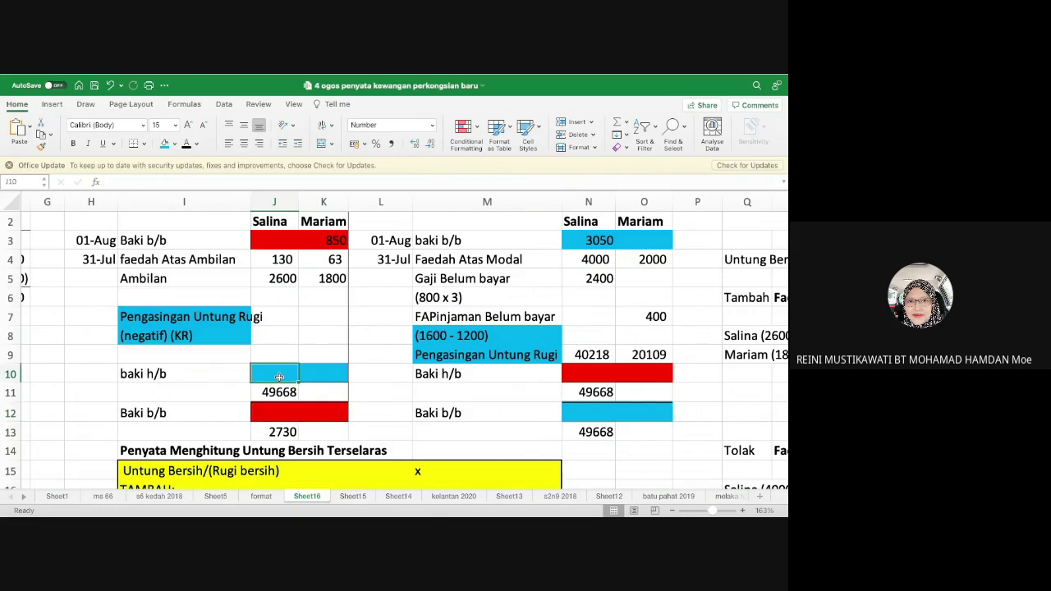
{"action": "left_click", "coordinate": [594, 366]}
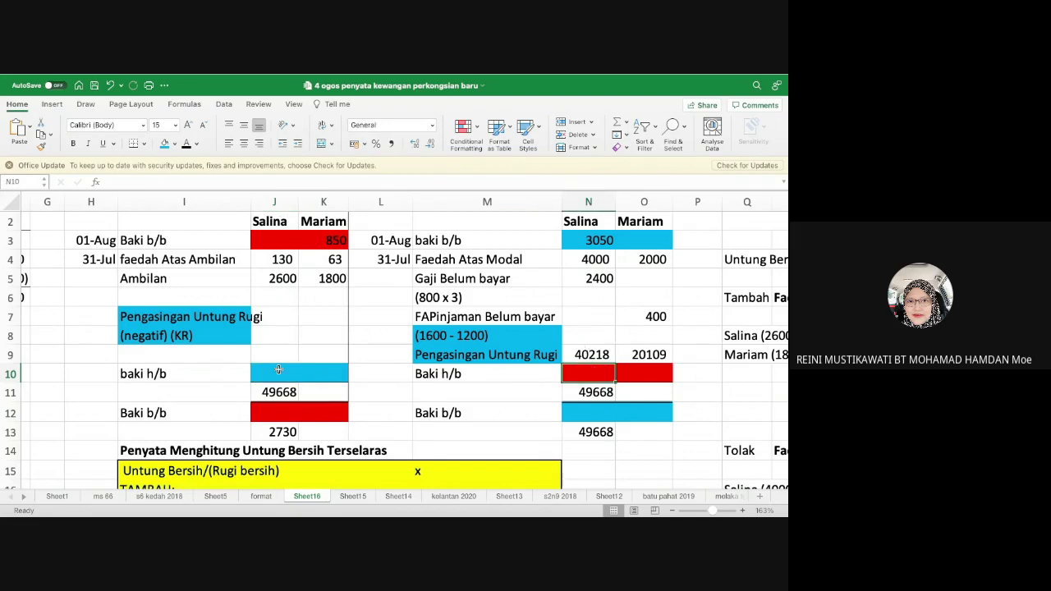
{"action": "left_click", "coordinate": [278, 370]}
{"action": "type", "text": "="}
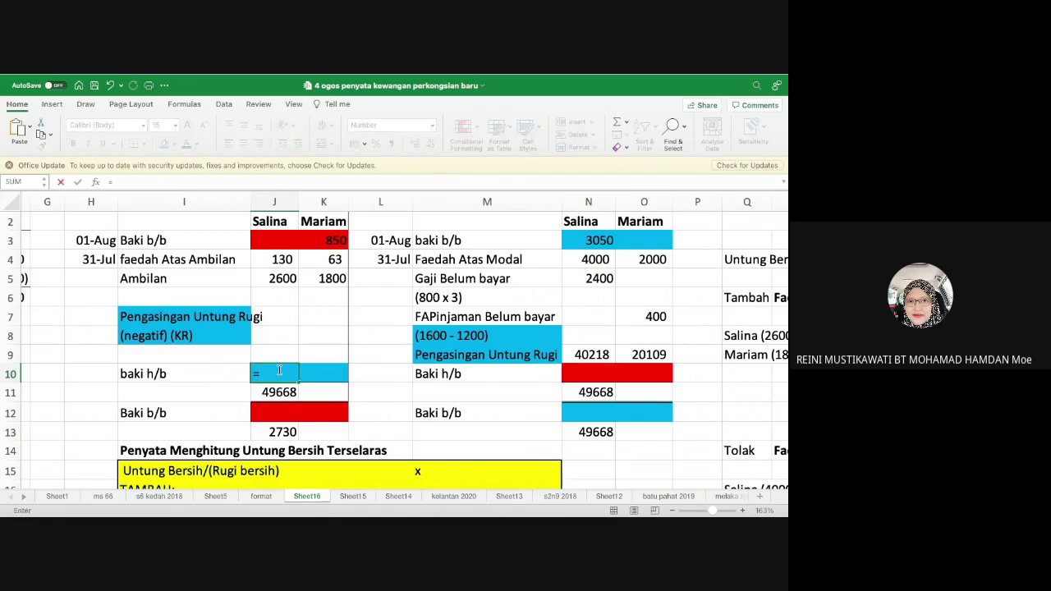
{"action": "key", "text": "Down"}
{"action": "type", "text": "-"}
{"action": "key", "text": "Down"}
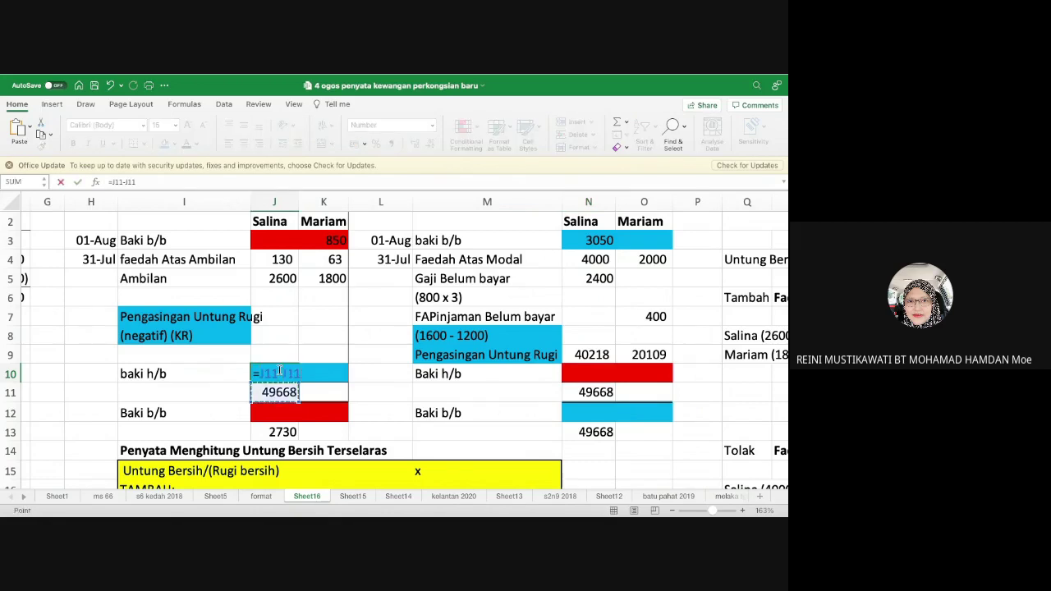
{"action": "key", "text": "Down"}
{"action": "key", "text": "Down"}
{"action": "key", "text": "Return"}
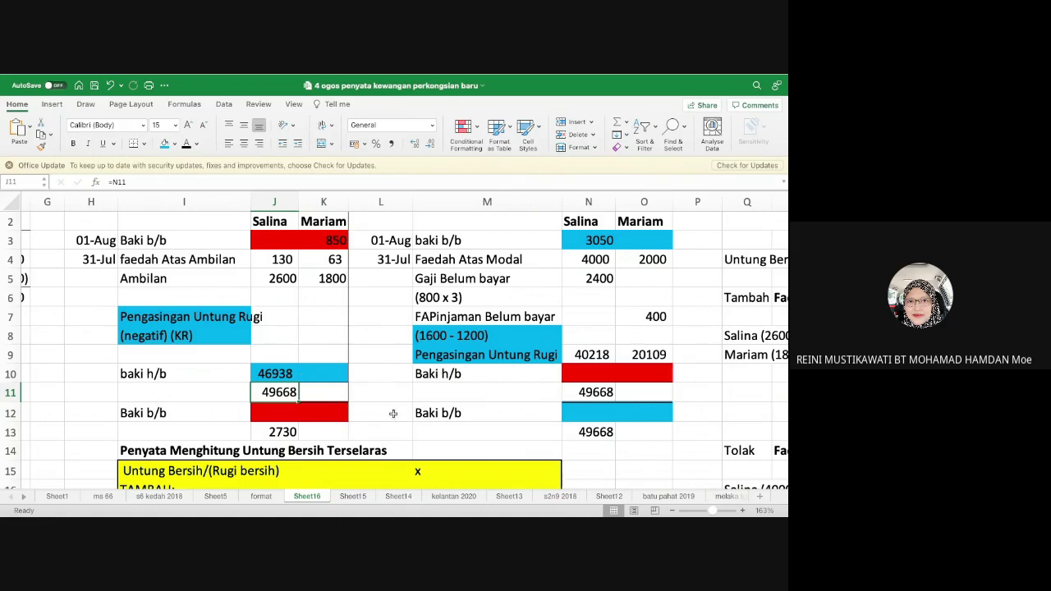
- Hide the first partner's helper totals in J13 and N13 by changing their font colour to white
{"action": "left_click", "coordinate": [275, 432]}
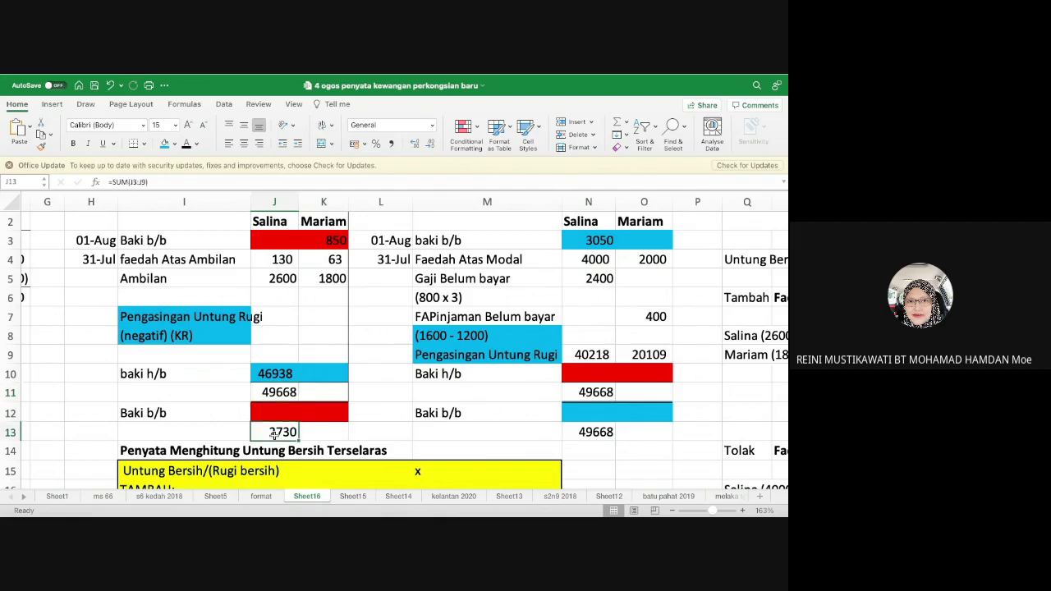
{"action": "left_click", "coordinate": [197, 144]}
{"action": "left_click", "coordinate": [190, 196]}
{"action": "left_click", "coordinate": [591, 432]}
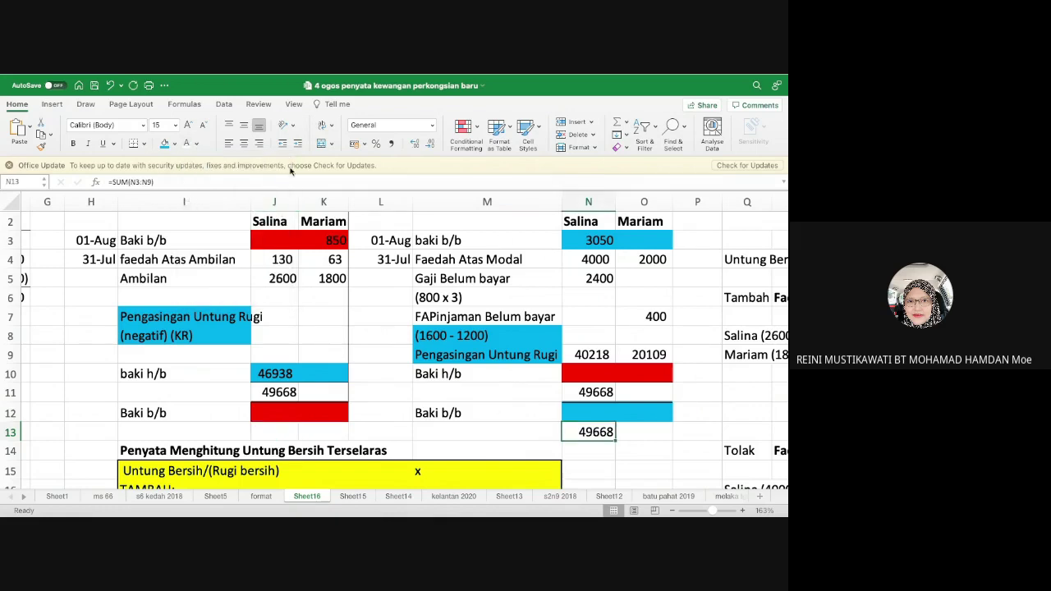
{"action": "left_click", "coordinate": [187, 144]}
- Bring down the first partner's credit-side Baki b/b in N12 with the formula =J10
{"action": "left_click", "coordinate": [602, 415]}
{"action": "type", "text": "="}
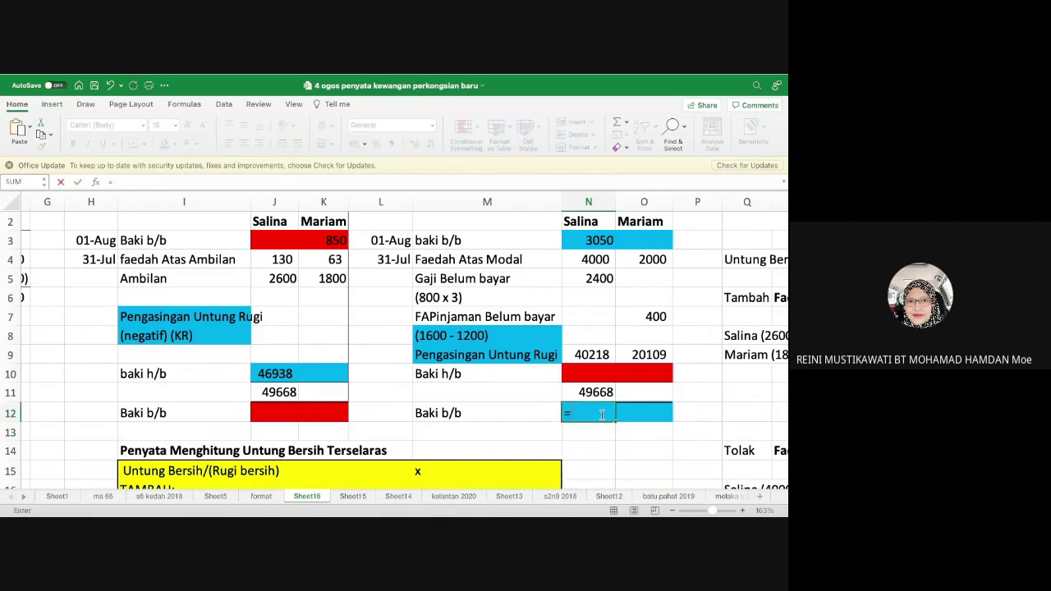
{"action": "left_click", "coordinate": [273, 373]}
{"action": "key", "text": "Return"}
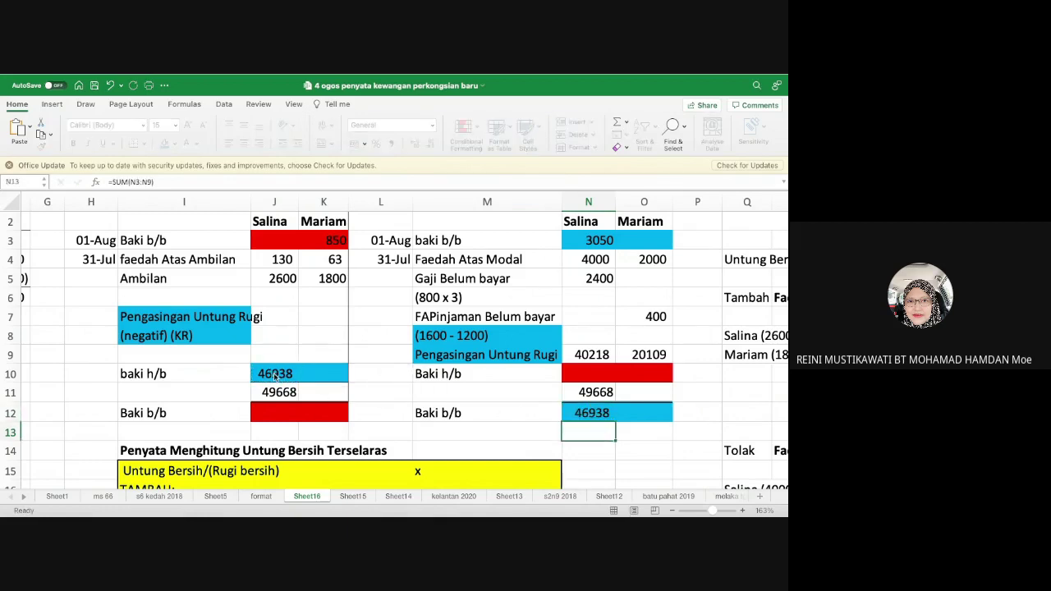
- Total the second partner's credit-side entries in the helper cell O13 with =SUM(O3:O9)
{"action": "left_click", "coordinate": [649, 416]}
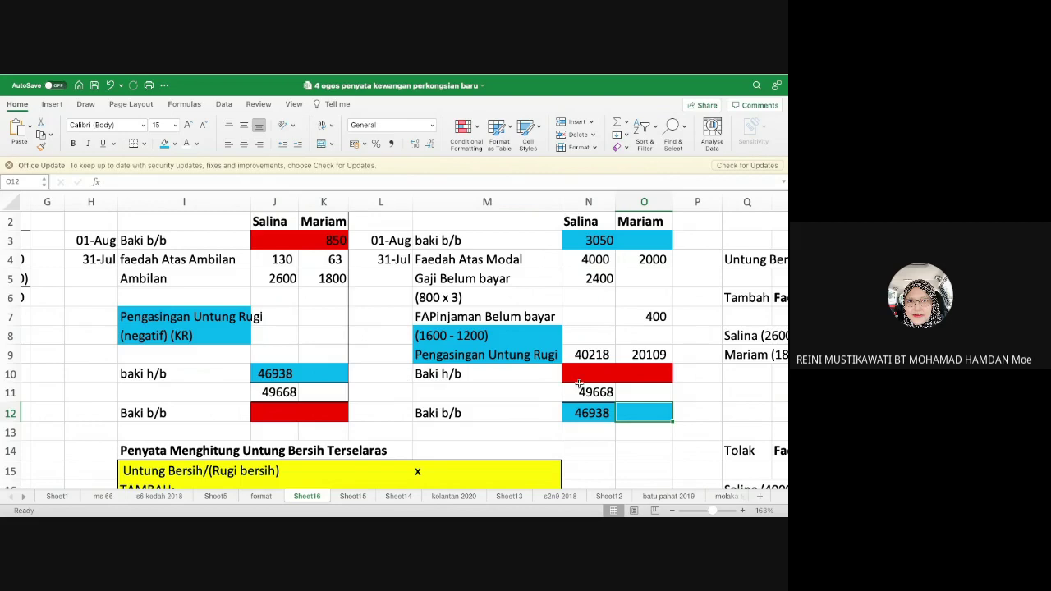
{"action": "left_click", "coordinate": [654, 432]}
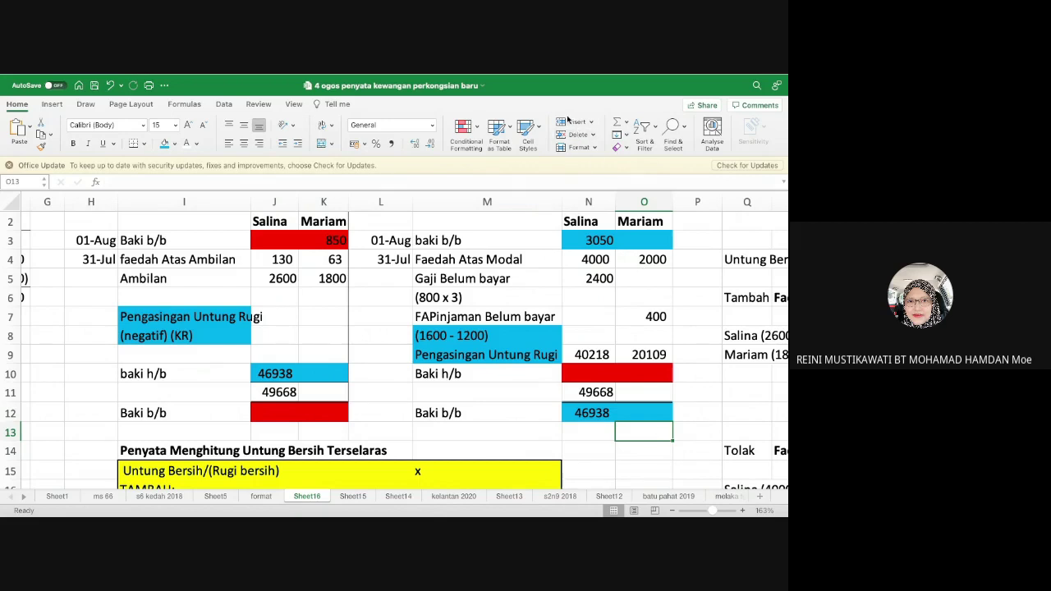
{"action": "mouse_move", "coordinate": [615, 76]}
{"action": "left_click", "coordinate": [618, 125]}
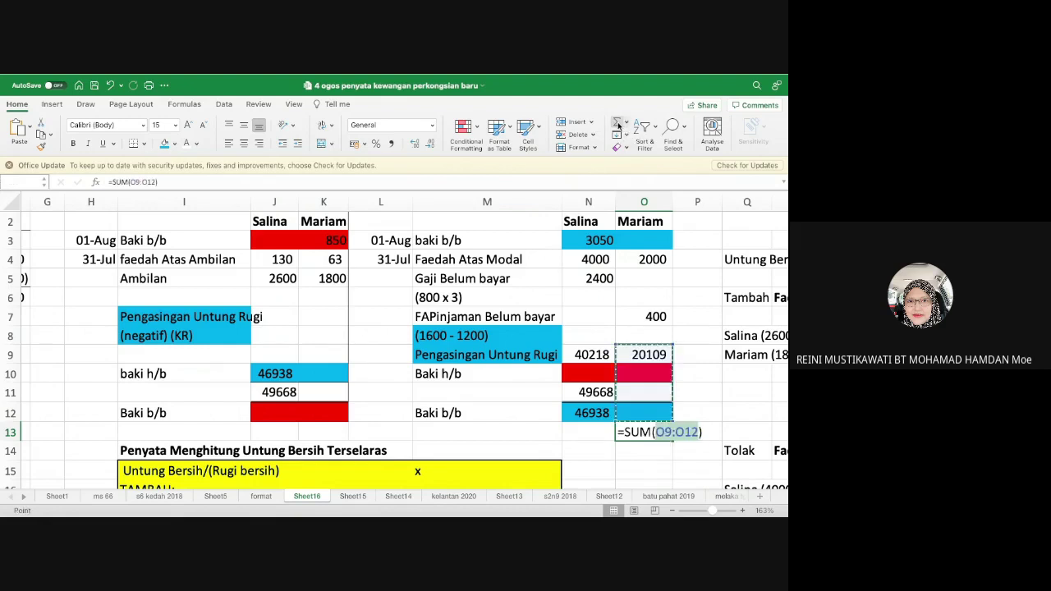
{"action": "left_click", "coordinate": [649, 246]}
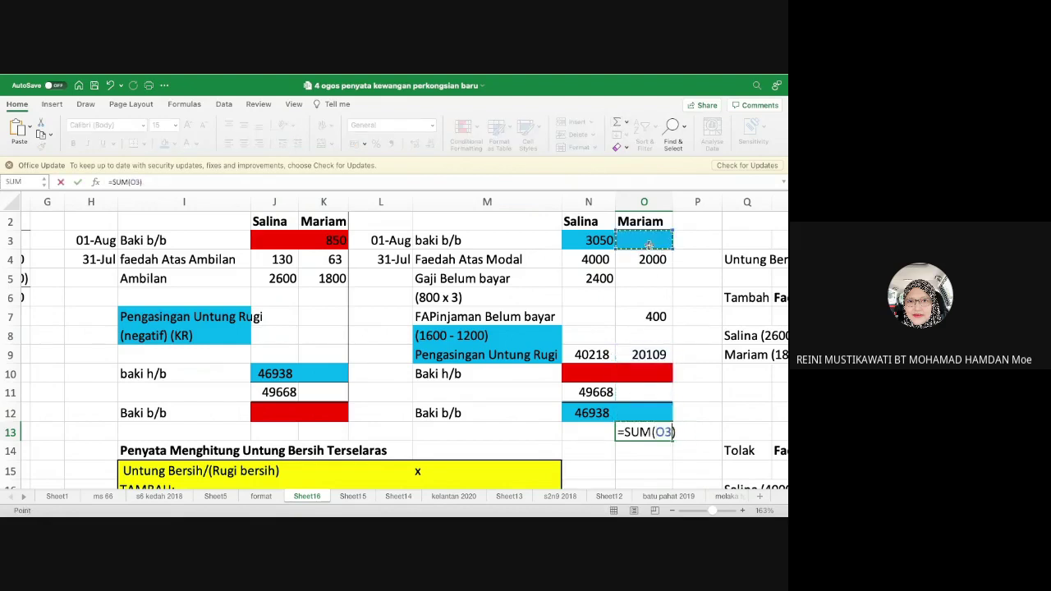
{"action": "key", "text": "shift+Down"}
{"action": "key", "text": "shift+Down"}
{"action": "key", "text": "shift+Down"}
{"action": "key", "text": "shift+Down"}
{"action": "key", "text": "shift+Down"}
{"action": "key", "text": "shift+Down"}
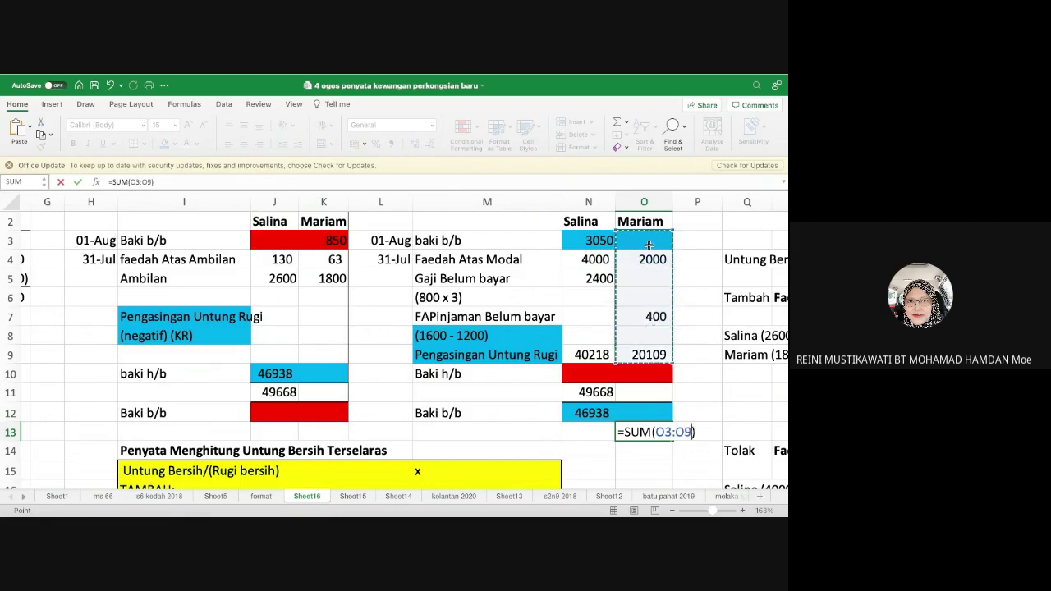
{"action": "key", "text": "Return"}
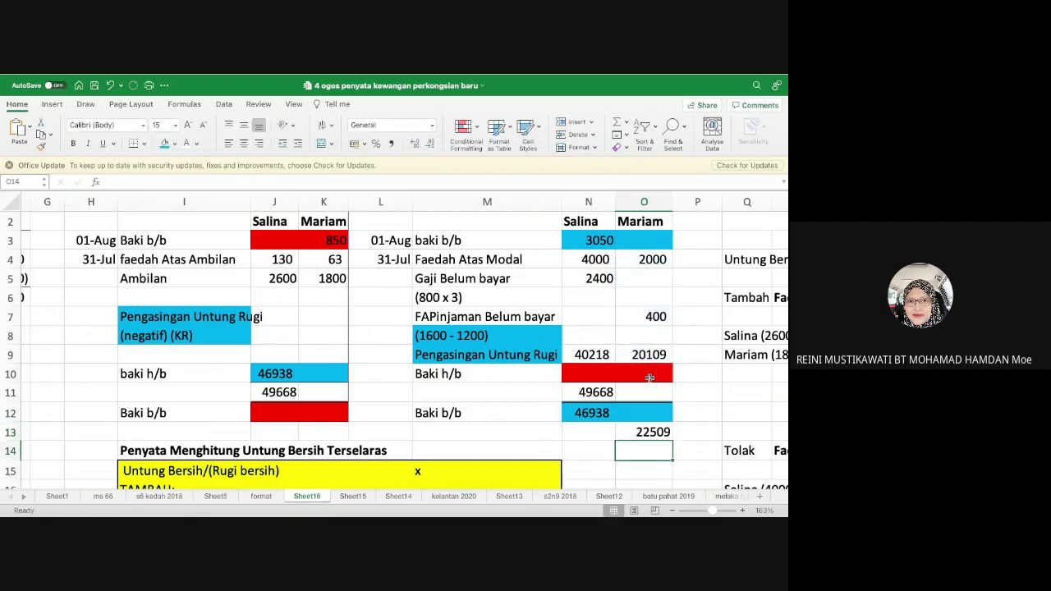
- Total the second partner's debit-side entries in the helper cell K13 with =SUM(K3:K9)
{"action": "left_click", "coordinate": [322, 430]}
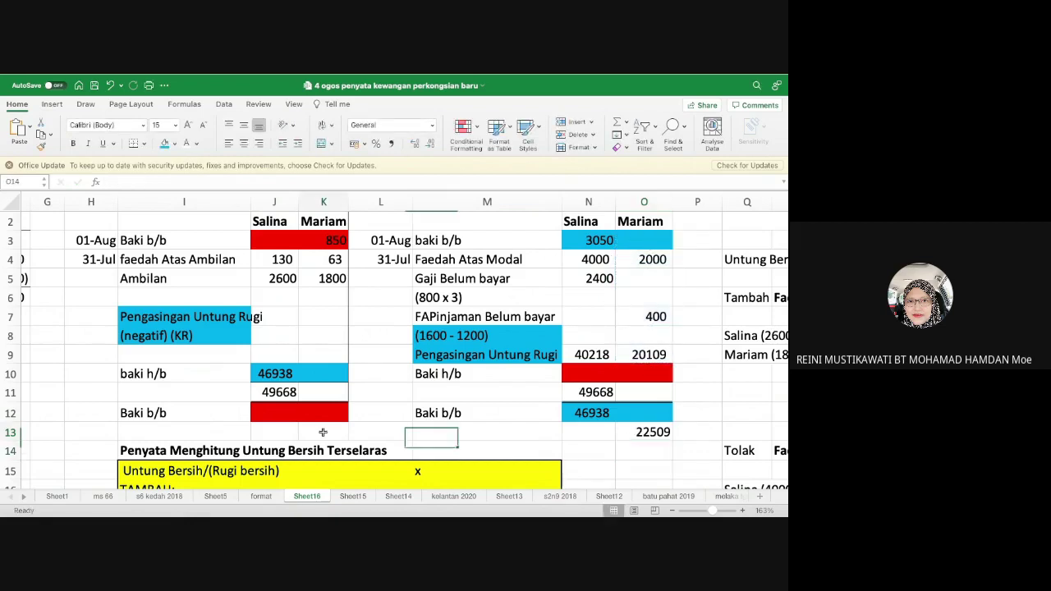
{"action": "left_click", "coordinate": [616, 122]}
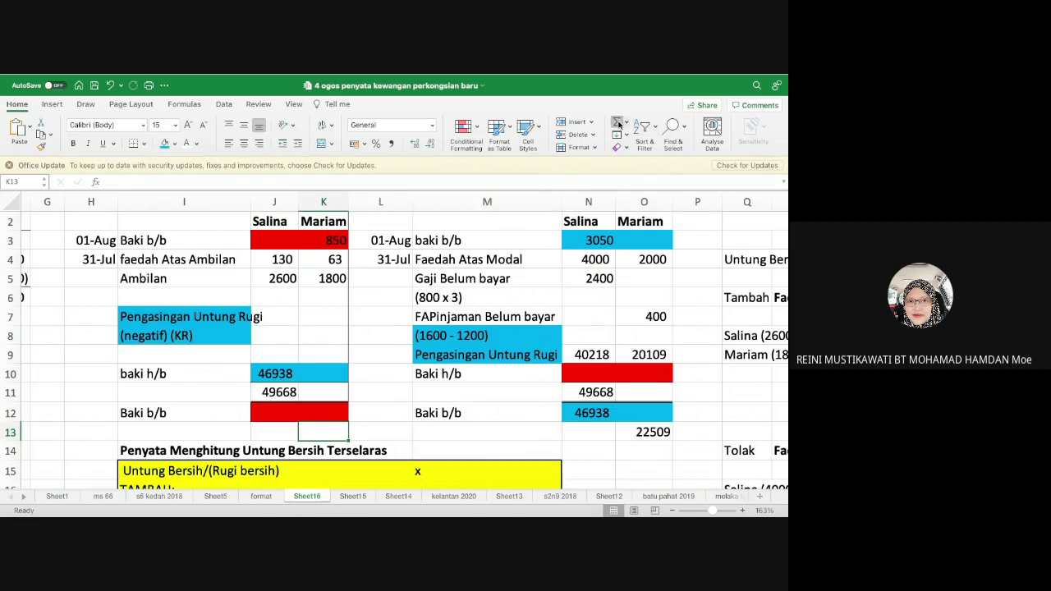
{"action": "left_click", "coordinate": [334, 240]}
{"action": "key", "text": "shift+Down"}
{"action": "key", "text": "shift+Down"}
{"action": "key", "text": "shift+Down"}
{"action": "key", "text": "shift+Down"}
{"action": "key", "text": "shift+Down"}
{"action": "key", "text": "shift+Down"}
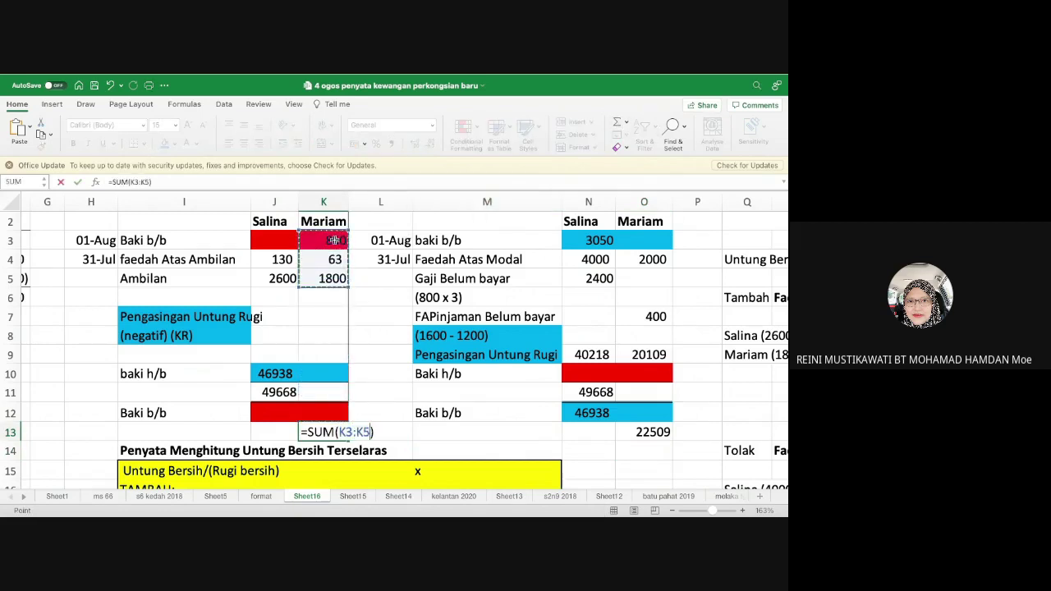
{"action": "key", "text": "Return"}
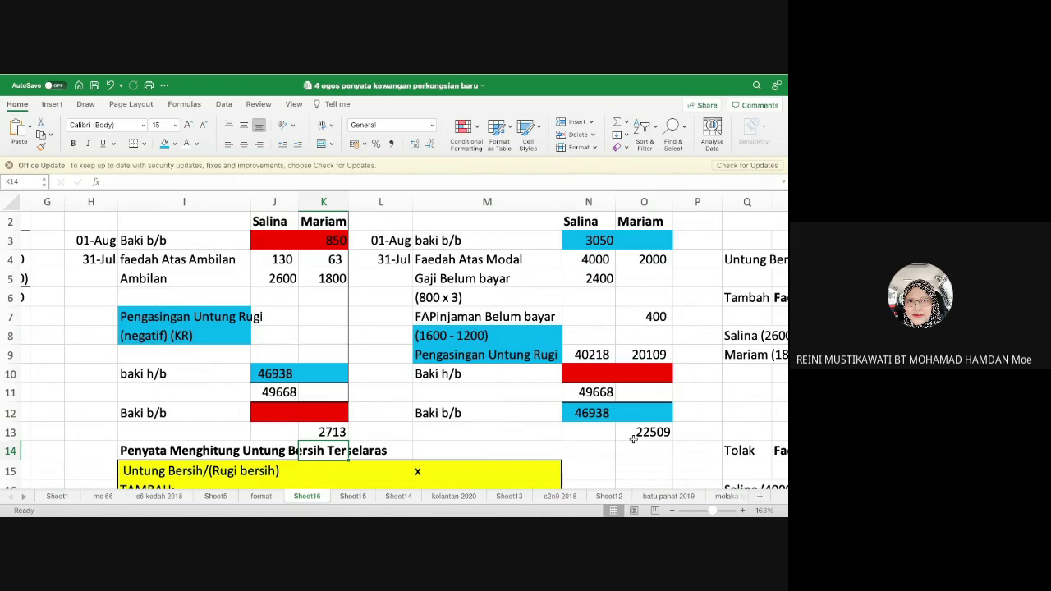
- Enter 22509 as the second partner's credit-side total in O11 and link the debit-side total in K11 with =O11
{"action": "left_click", "coordinate": [643, 393]}
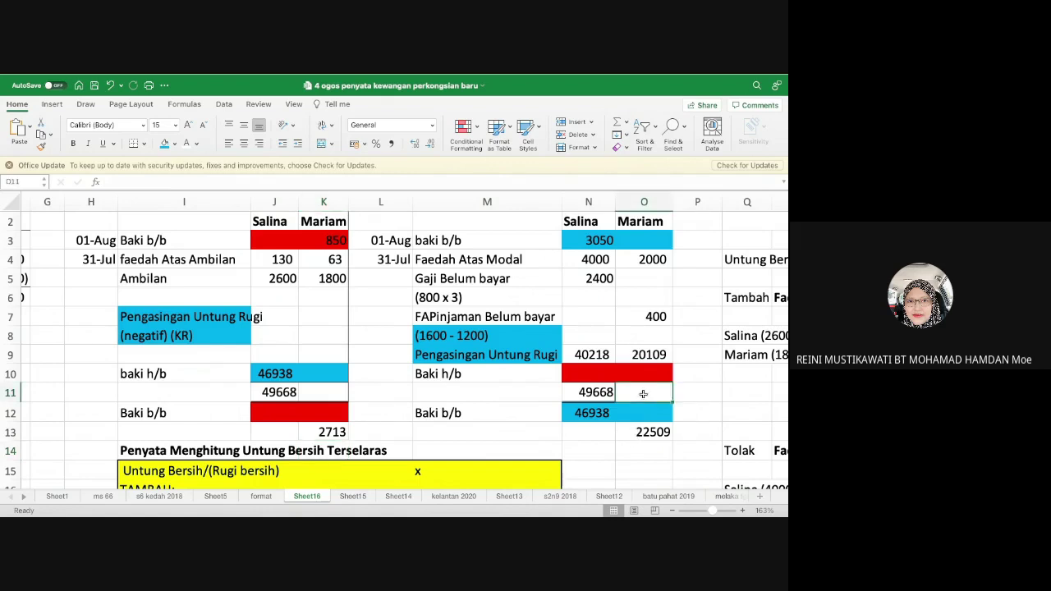
{"action": "type", "text": "22"}
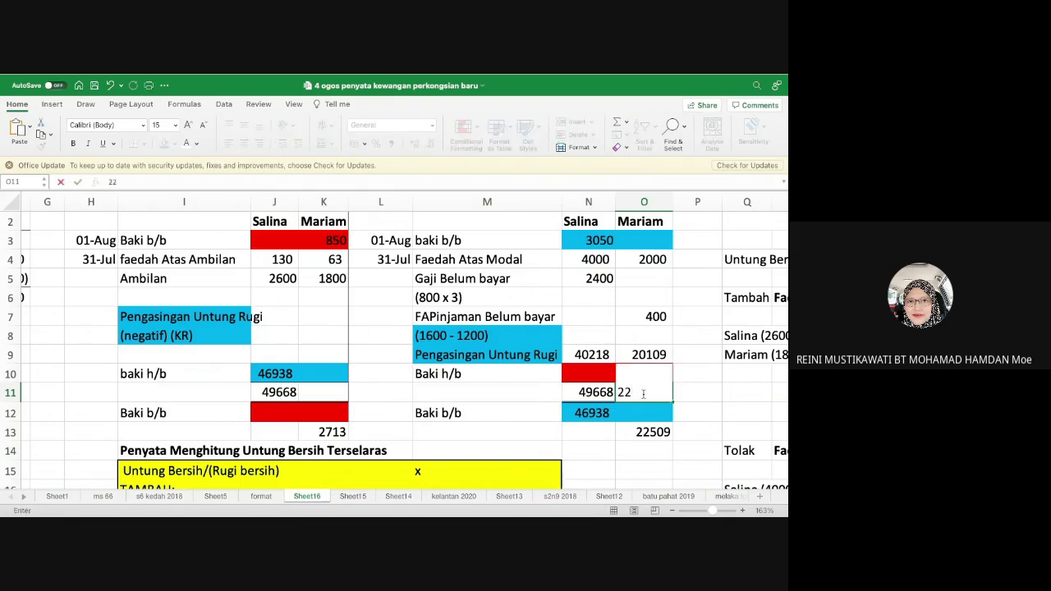
{"action": "type", "text": "509"}
{"action": "key", "text": "Return"}
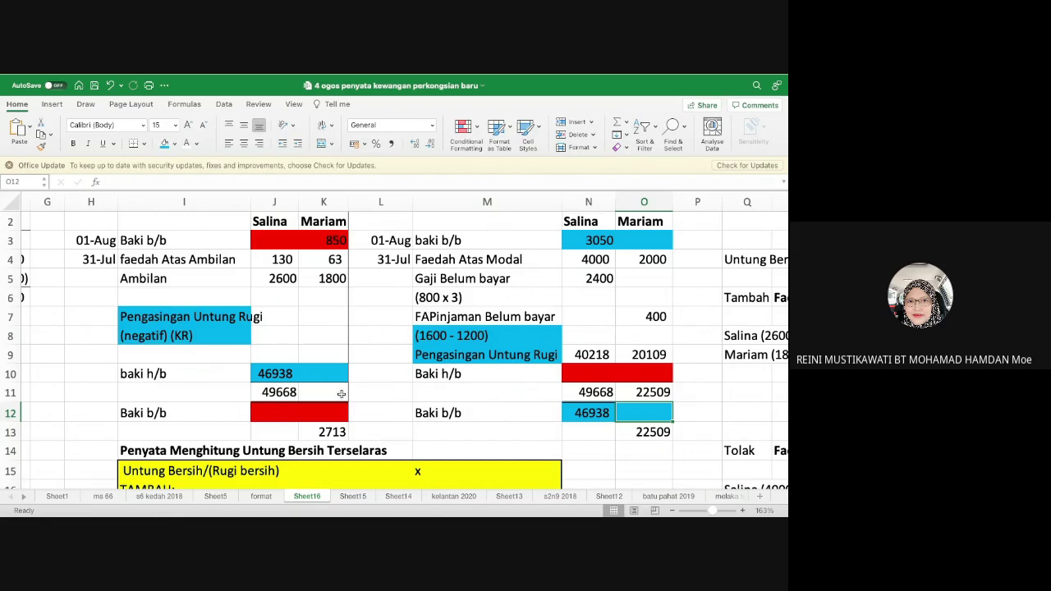
{"action": "left_click", "coordinate": [328, 394]}
{"action": "type", "text": "="}
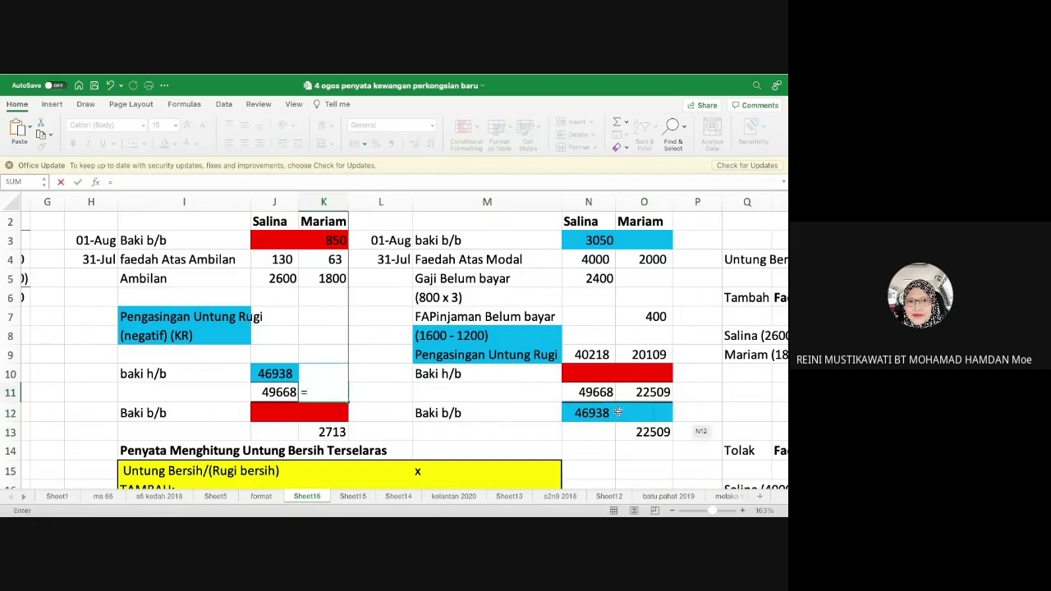
{"action": "left_click", "coordinate": [642, 392]}
{"action": "key", "text": "Return"}
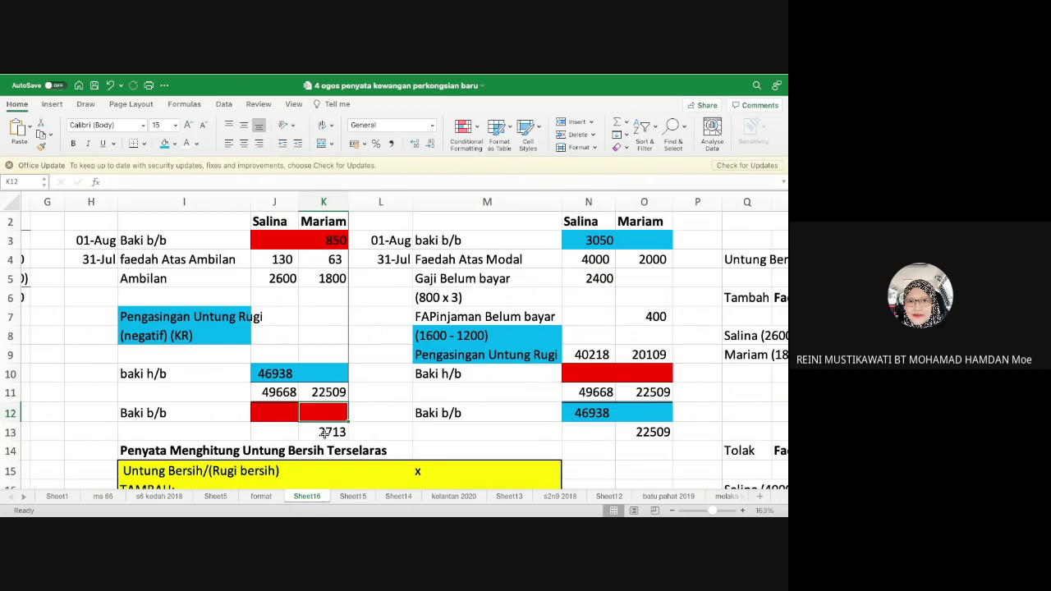
- Calculate the second partner's debit-side baki h/b in K10 with the formula =K11-K13
{"action": "left_click", "coordinate": [326, 374]}
{"action": "type", "text": "="}
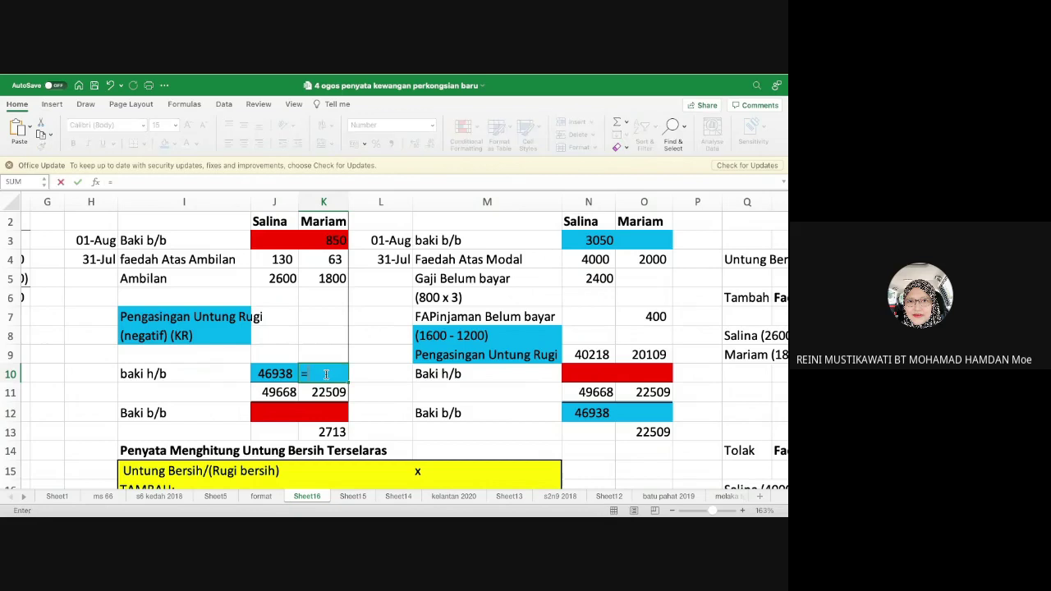
{"action": "key", "text": "Down"}
{"action": "type", "text": "-"}
{"action": "key", "text": "Down"}
{"action": "key", "text": "Down"}
{"action": "key", "text": "Down"}
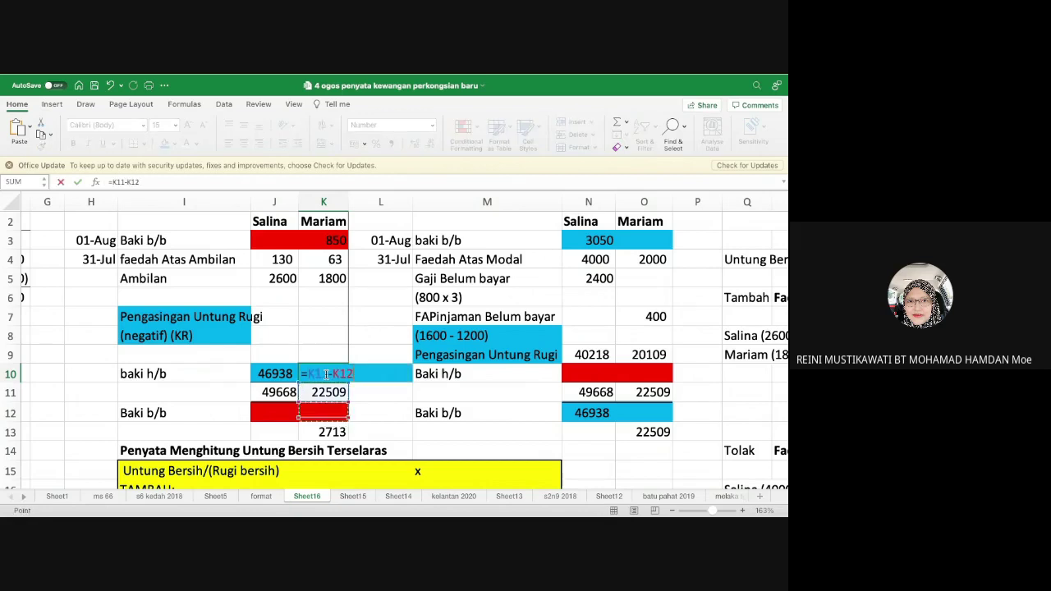
{"action": "key", "text": "Return"}
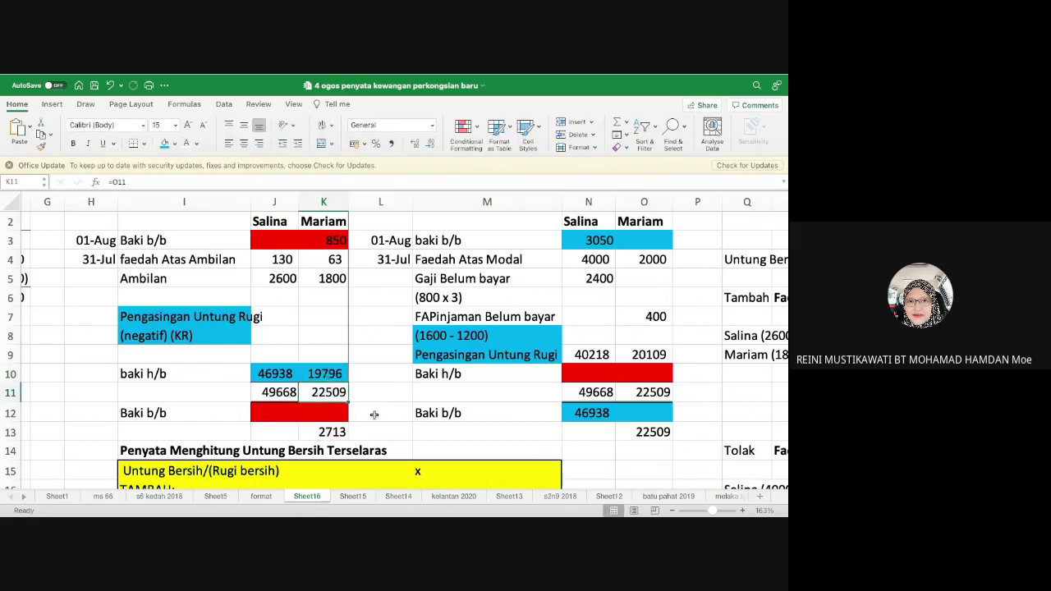
- Hide the second partner's helper totals in K13 and O13 by changing their font colour to white
{"action": "left_click", "coordinate": [328, 432]}
{"action": "left_click", "coordinate": [189, 143]}
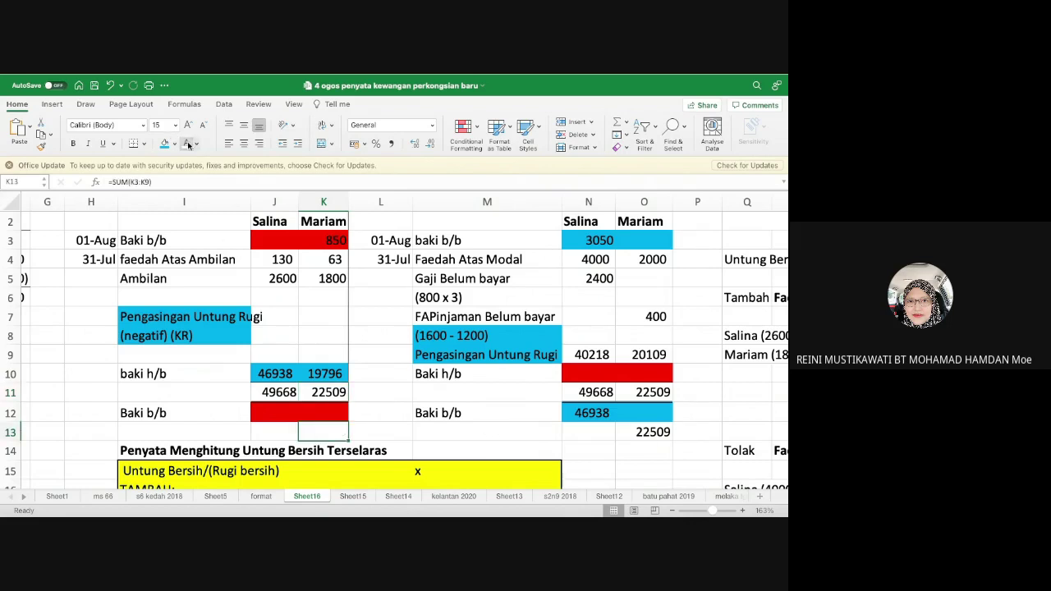
{"action": "key", "text": "Right"}
{"action": "key", "text": "Right"}
{"action": "key", "text": "Right"}
{"action": "left_click", "coordinate": [653, 431]}
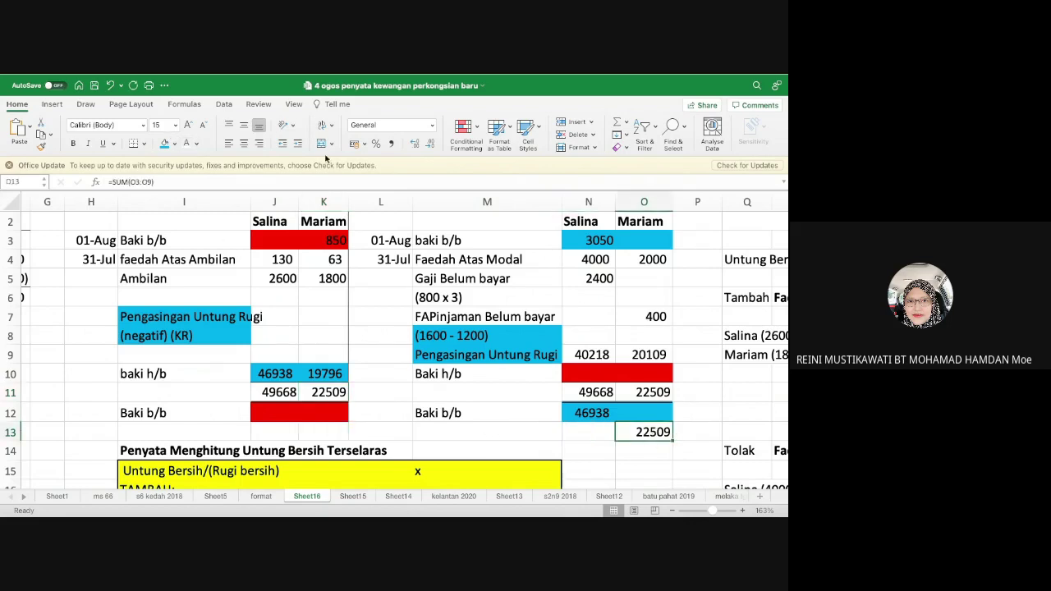
{"action": "left_click", "coordinate": [190, 143]}
- Bring down the second partner's credit-side Baki b/b in O12 with the formula =K10
{"action": "left_click", "coordinate": [644, 412]}
{"action": "type", "text": "="}
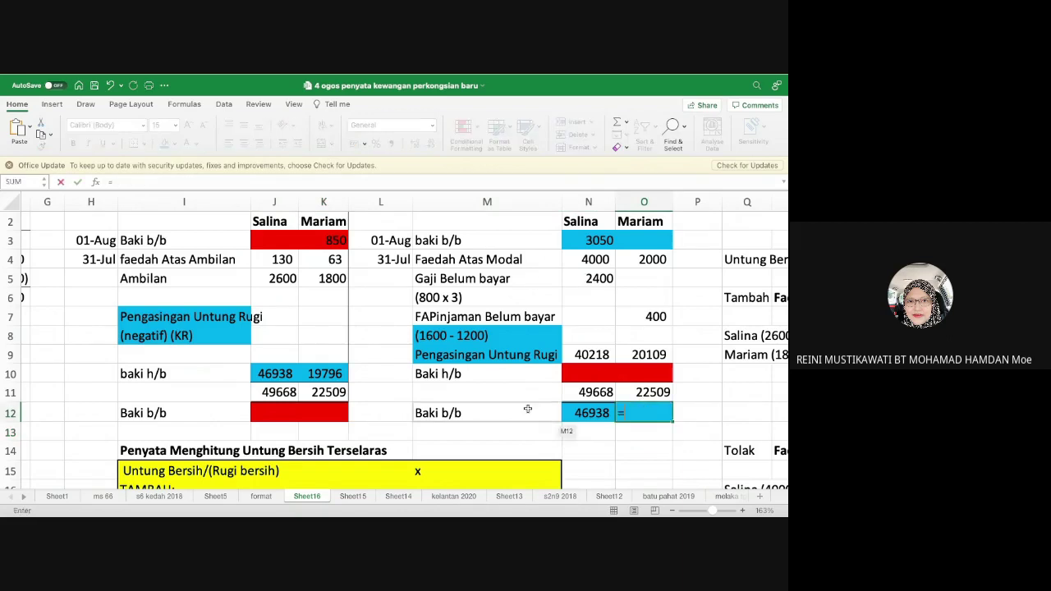
{"action": "left_click", "coordinate": [324, 373]}
{"action": "key", "text": "Return"}
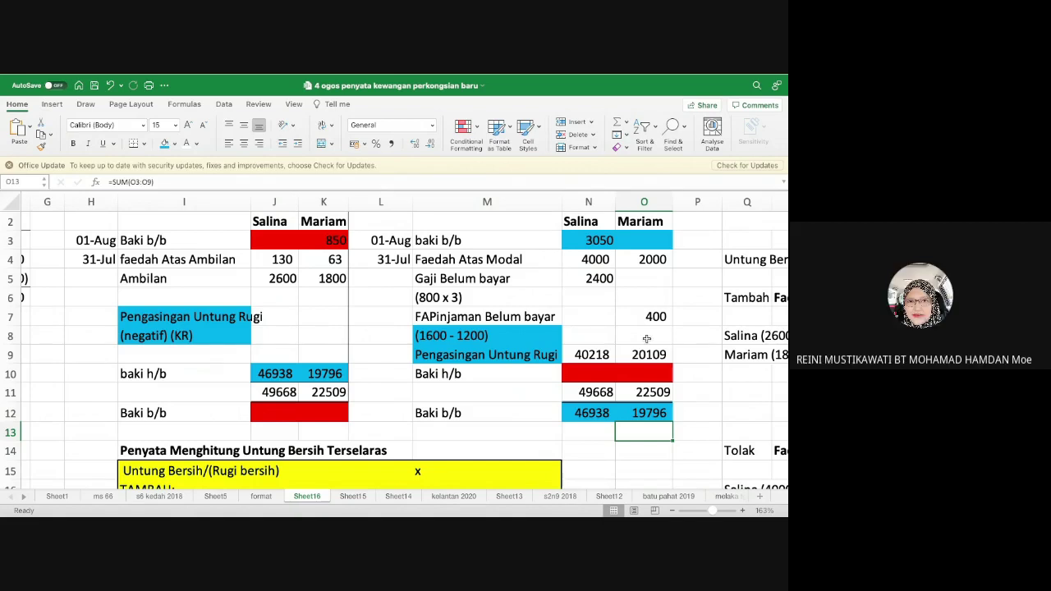
{"action": "key", "text": "super+Tab"}
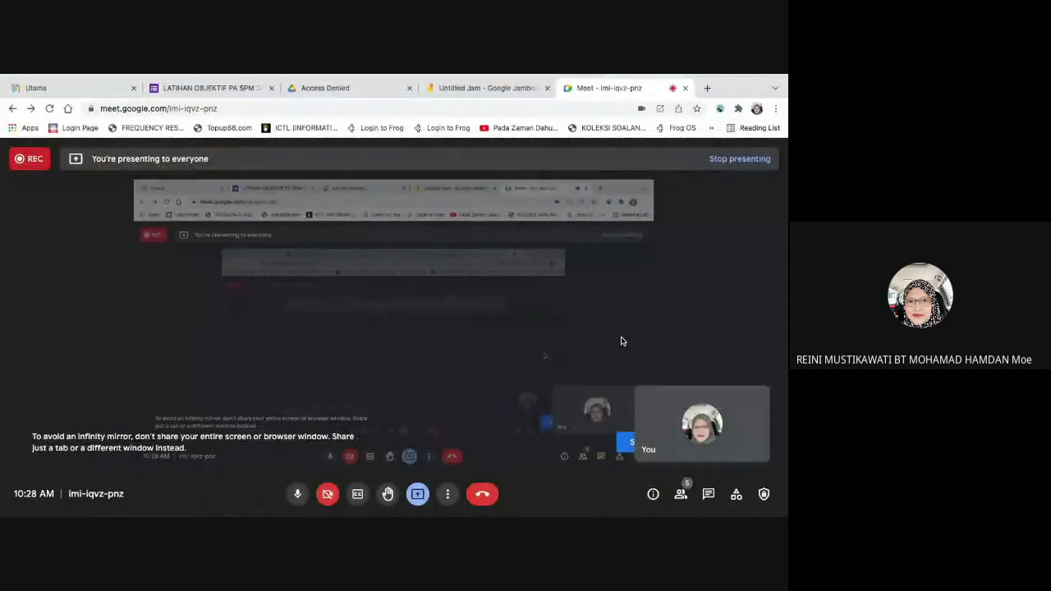
{"action": "key", "text": "super+Tab"}
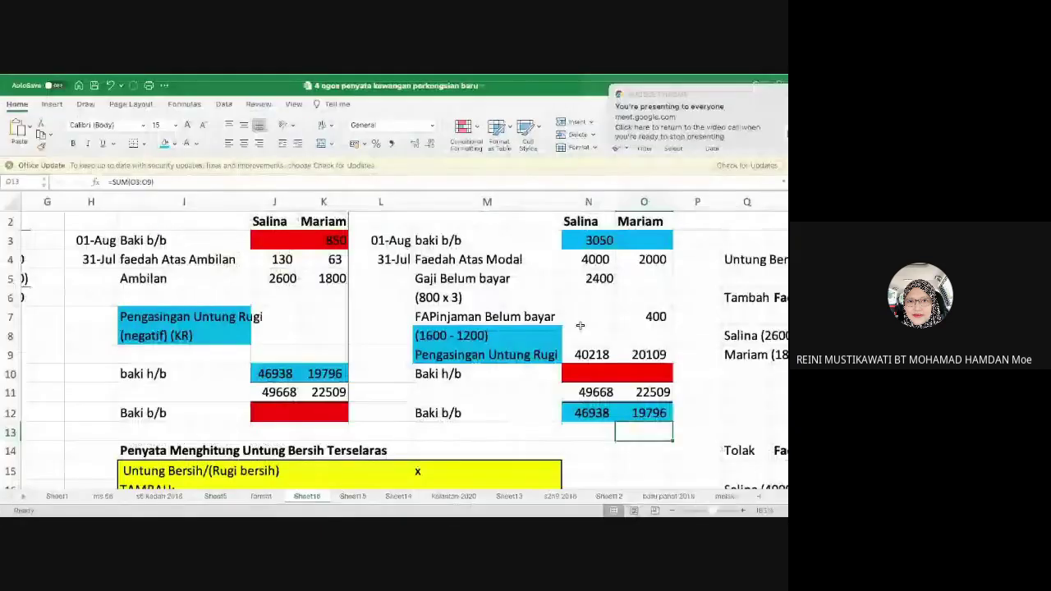
{"action": "scroll", "coordinate": [579, 326], "scroll_direction": "down", "scroll_amount": 5}
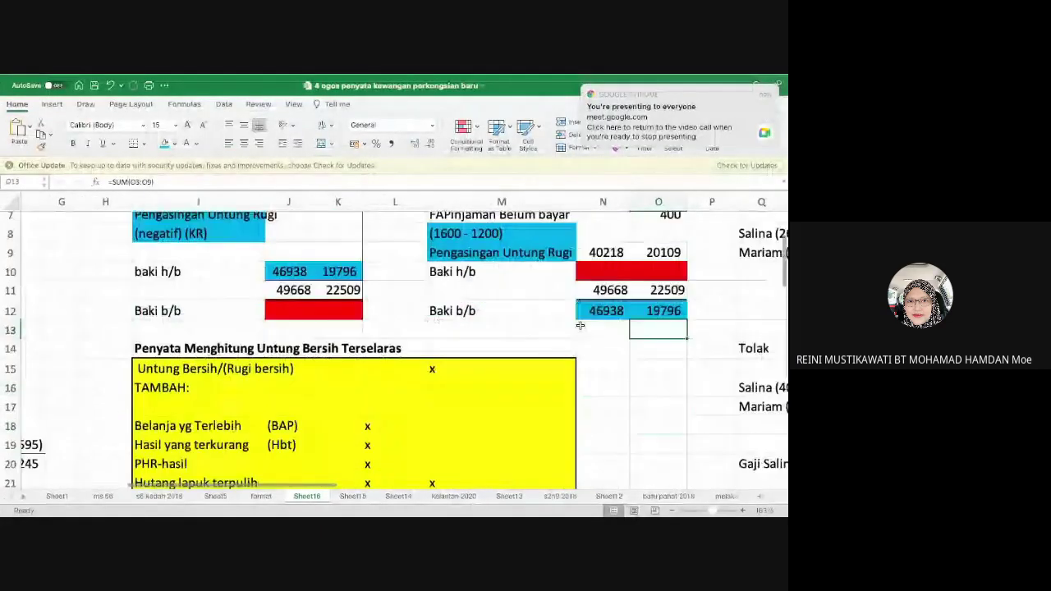
{"action": "scroll", "coordinate": [580, 325], "scroll_direction": "up", "scroll_amount": 5}
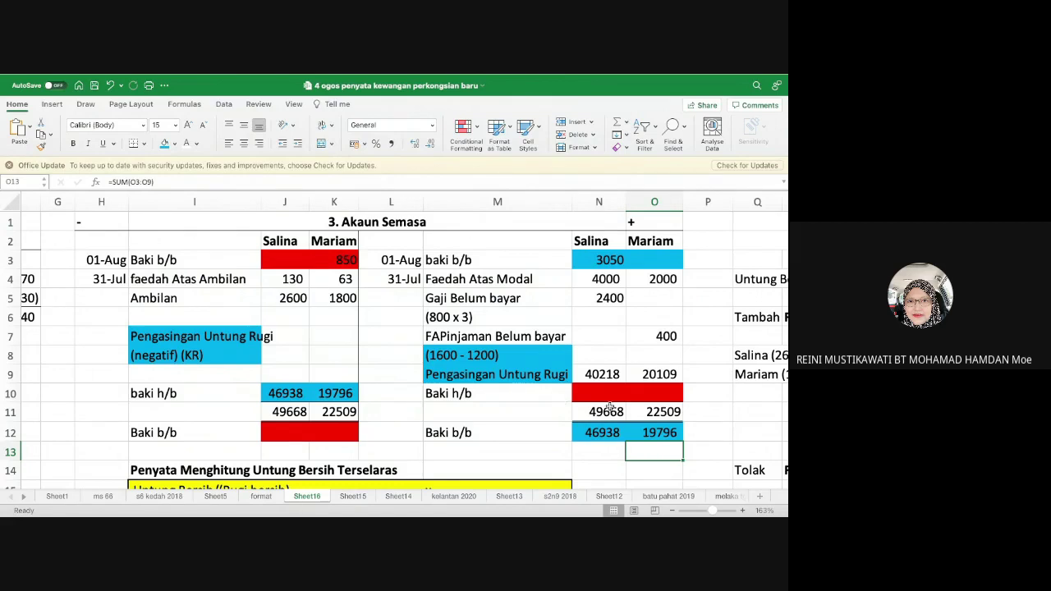
- Save the workbook with the completed Akaun Semasa
{"action": "left_click", "coordinate": [95, 86]}
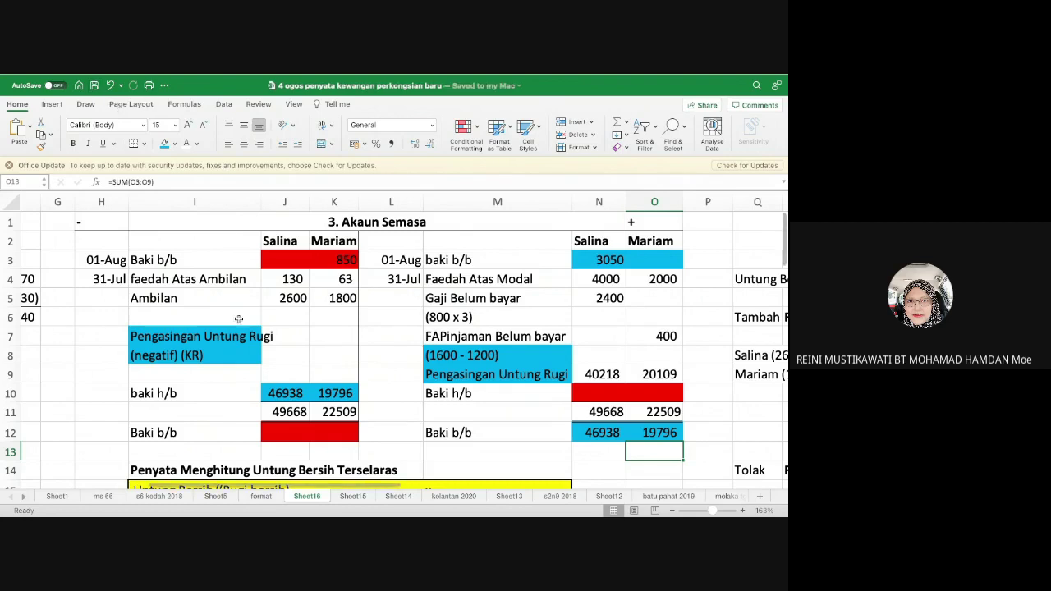
{"action": "left_click", "coordinate": [238, 318]}
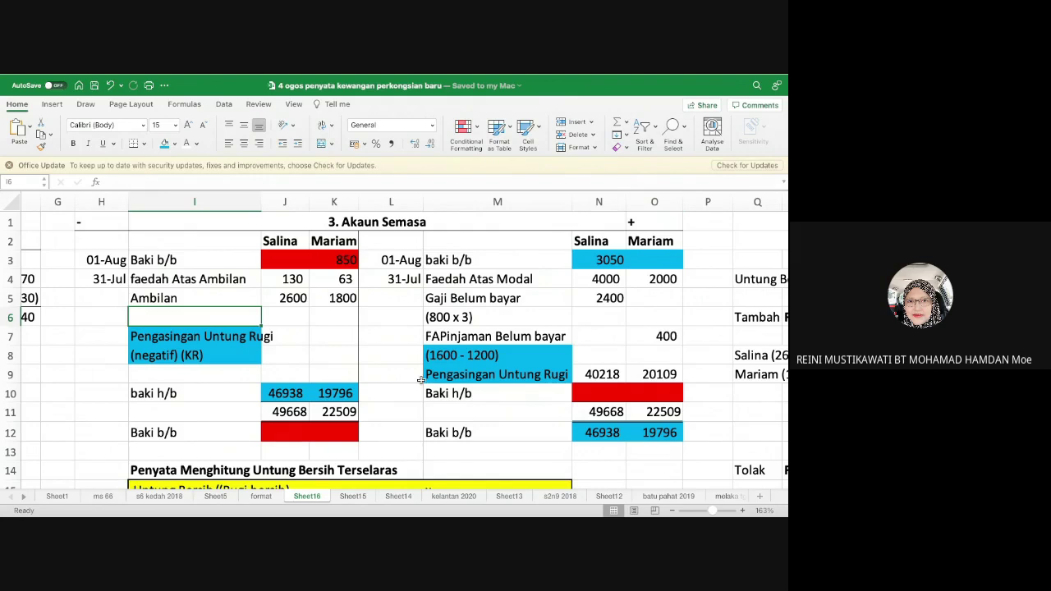
- Switch to the Google Meet call and stop the meeting recording from its recording activity
{"action": "key", "text": "super+Tab"}
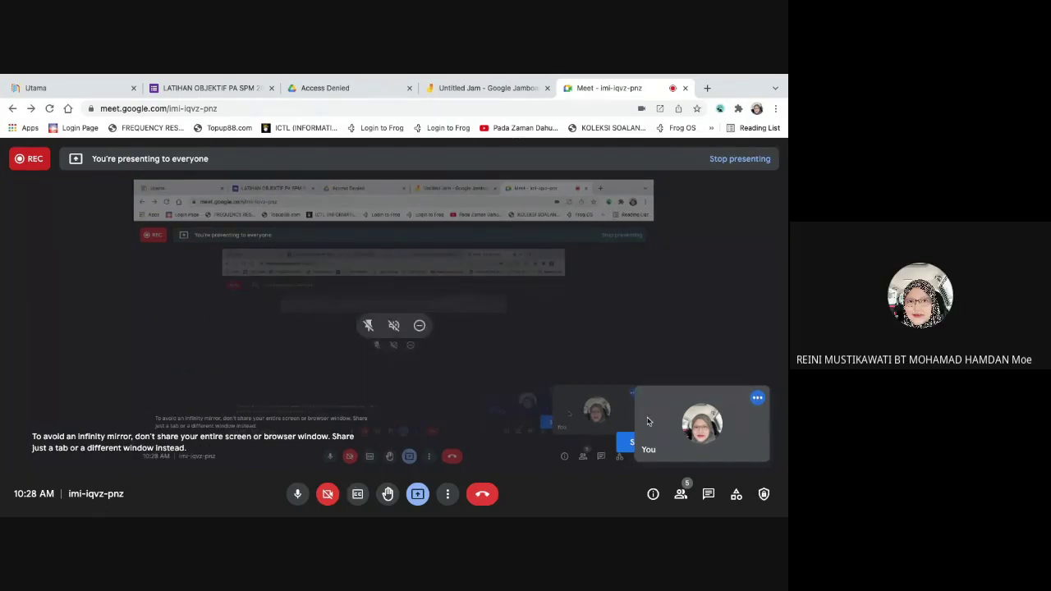
{"action": "left_click", "coordinate": [735, 493]}
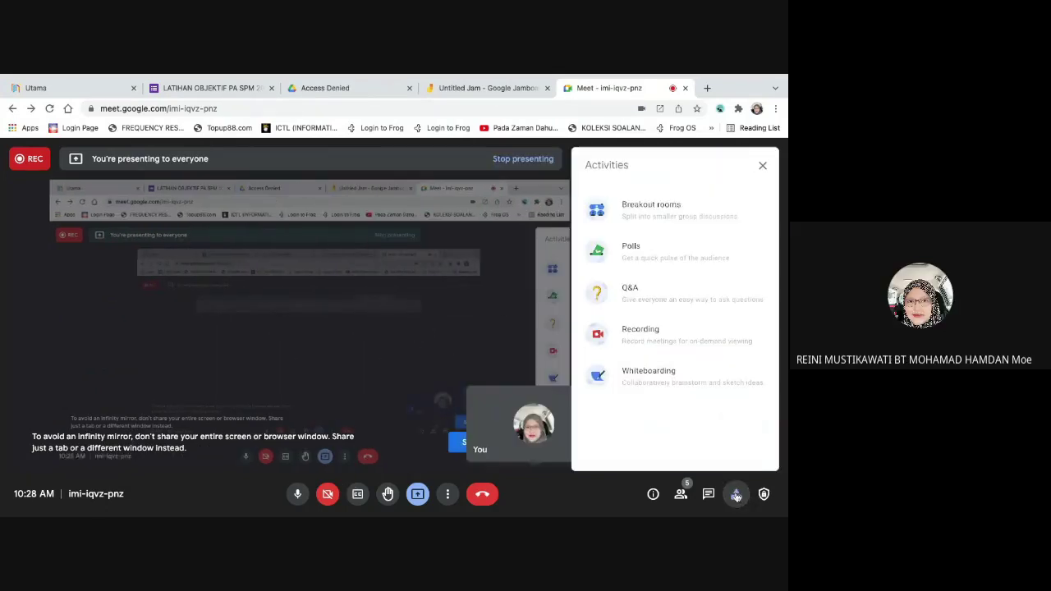
{"action": "left_click", "coordinate": [680, 341]}
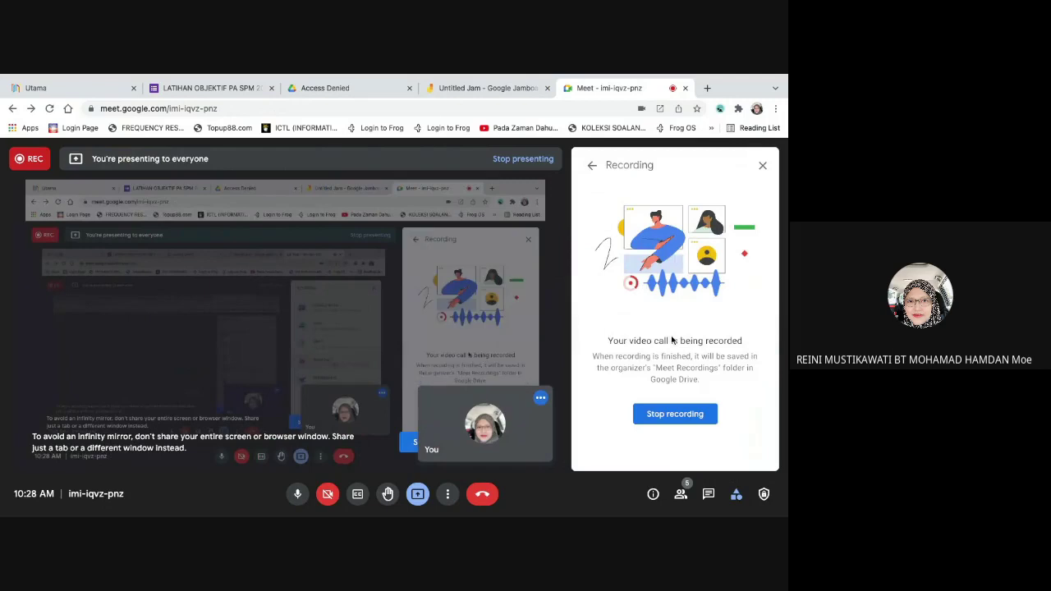
{"action": "left_click", "coordinate": [669, 415]}
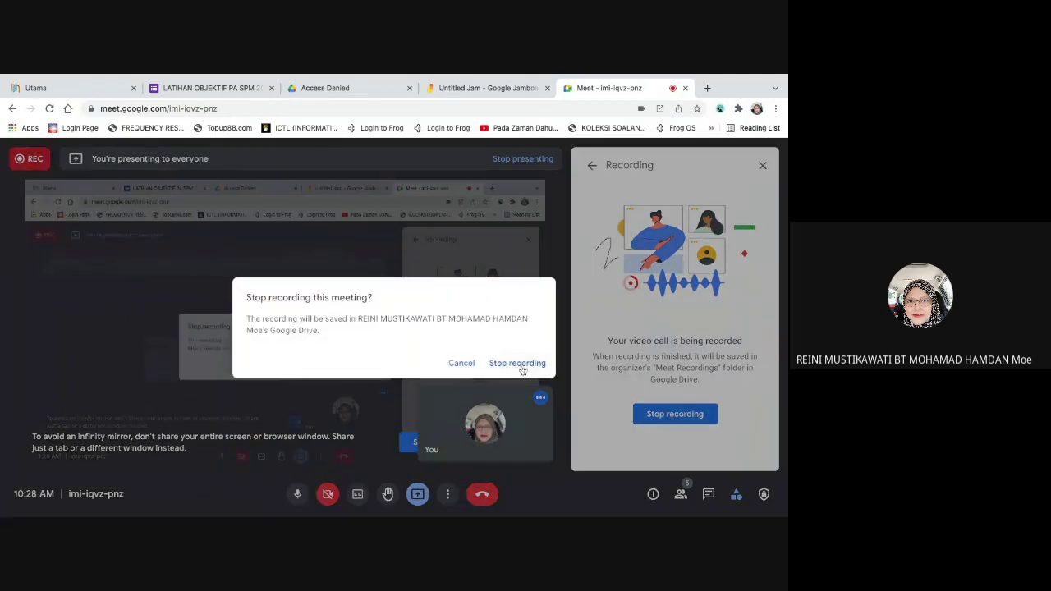